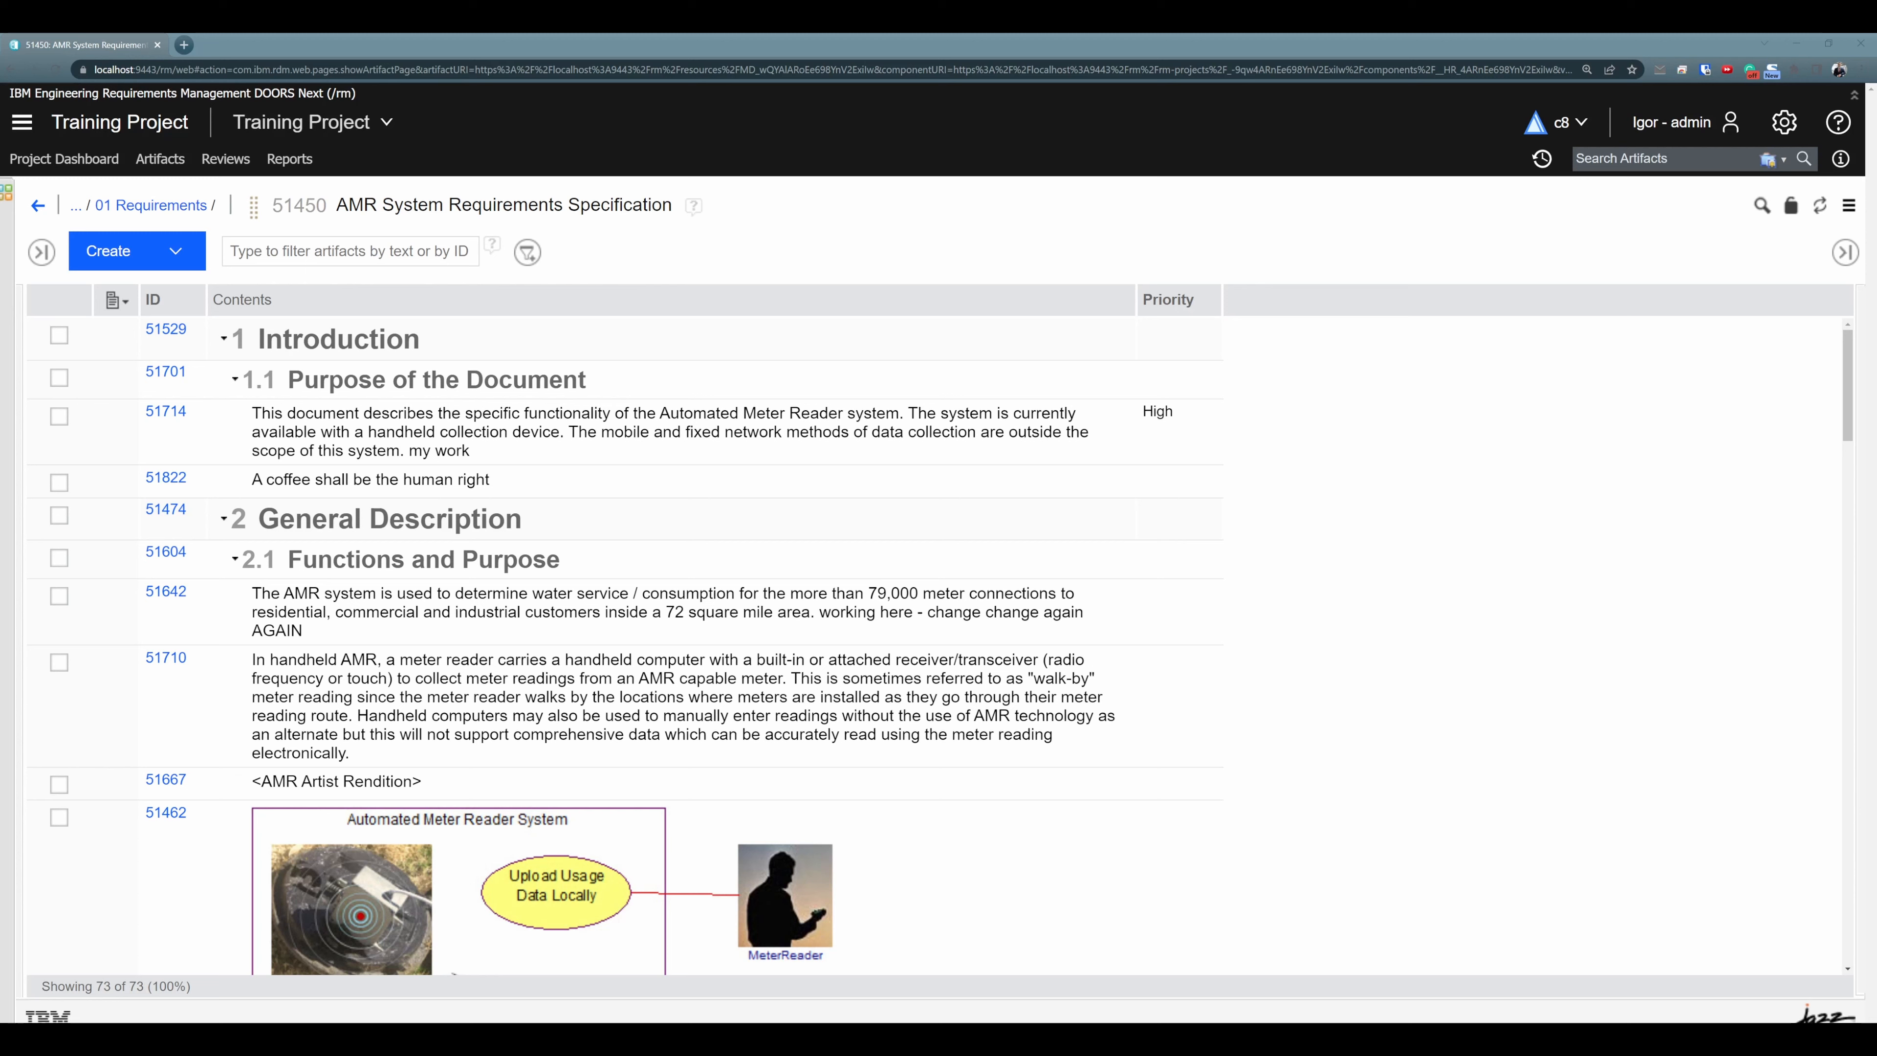
- Copy requirement 51714 under Purpose of the Document and paste it after requirement 51642 in section 2.1
click(373, 452)
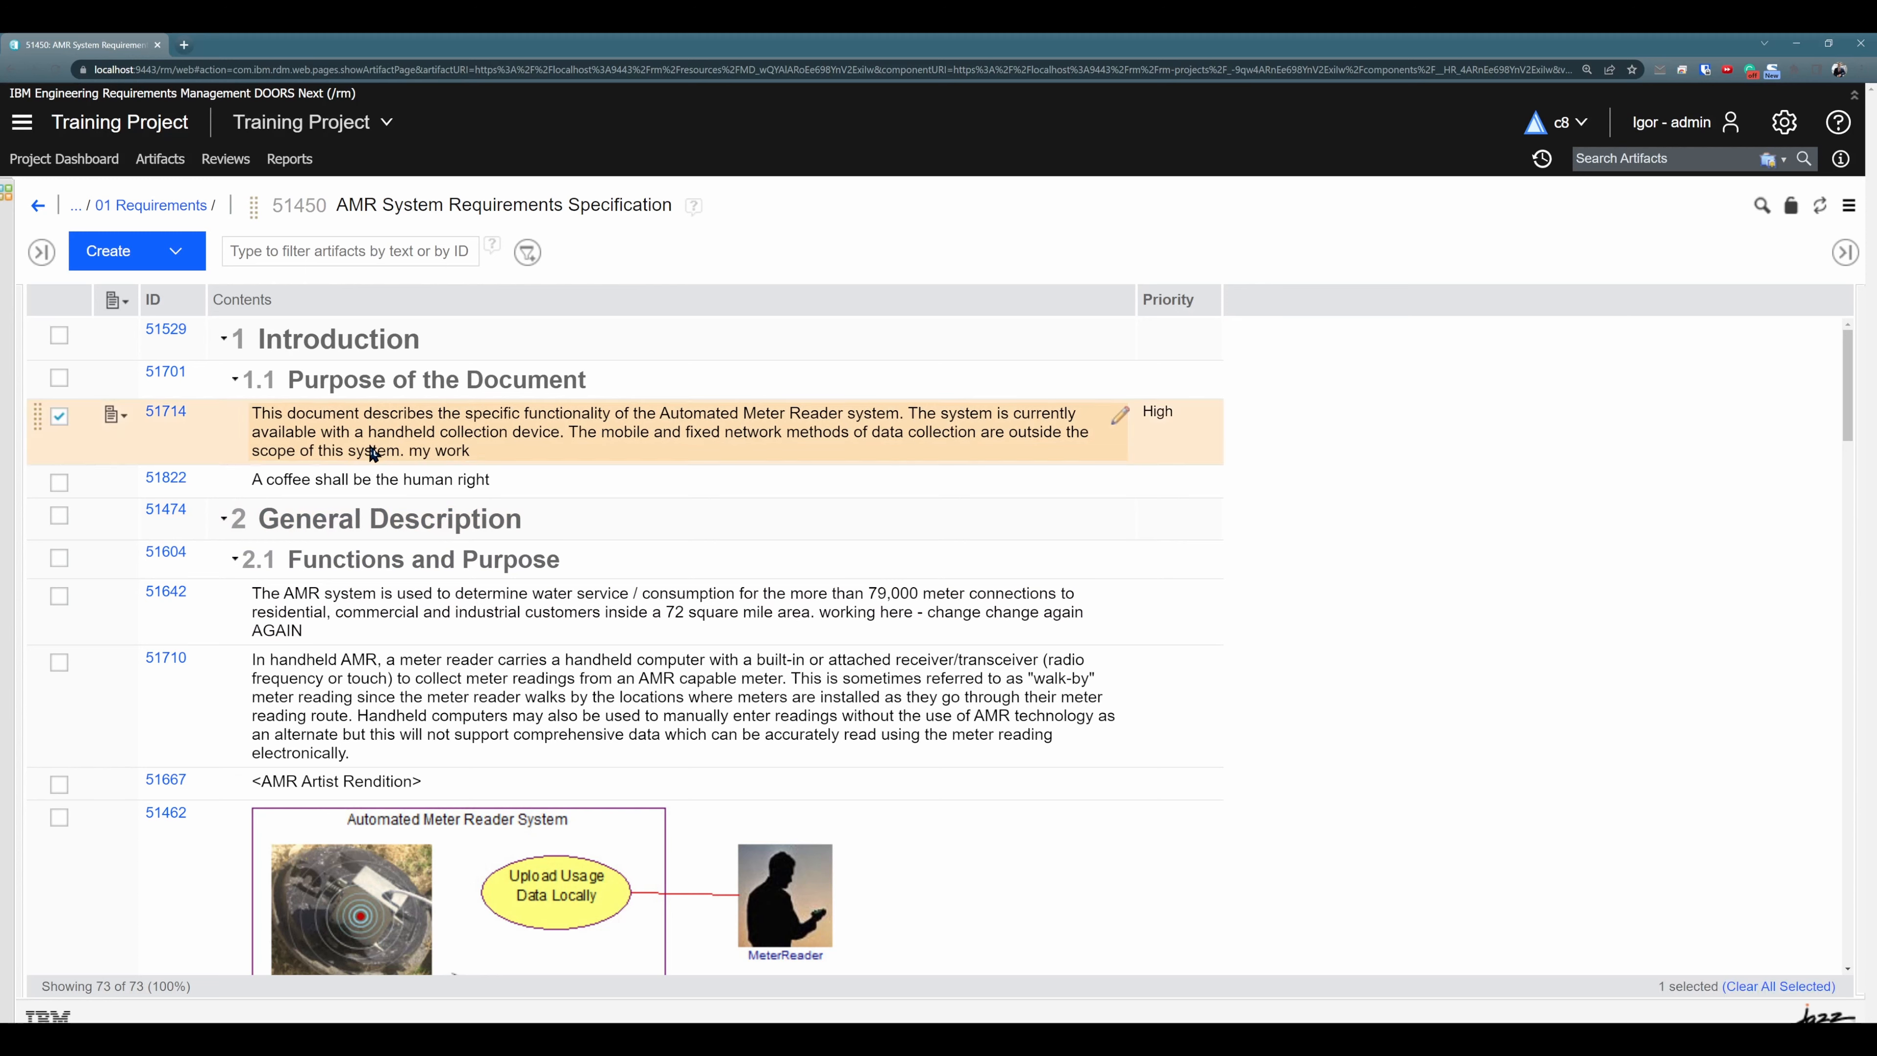
click(373, 452)
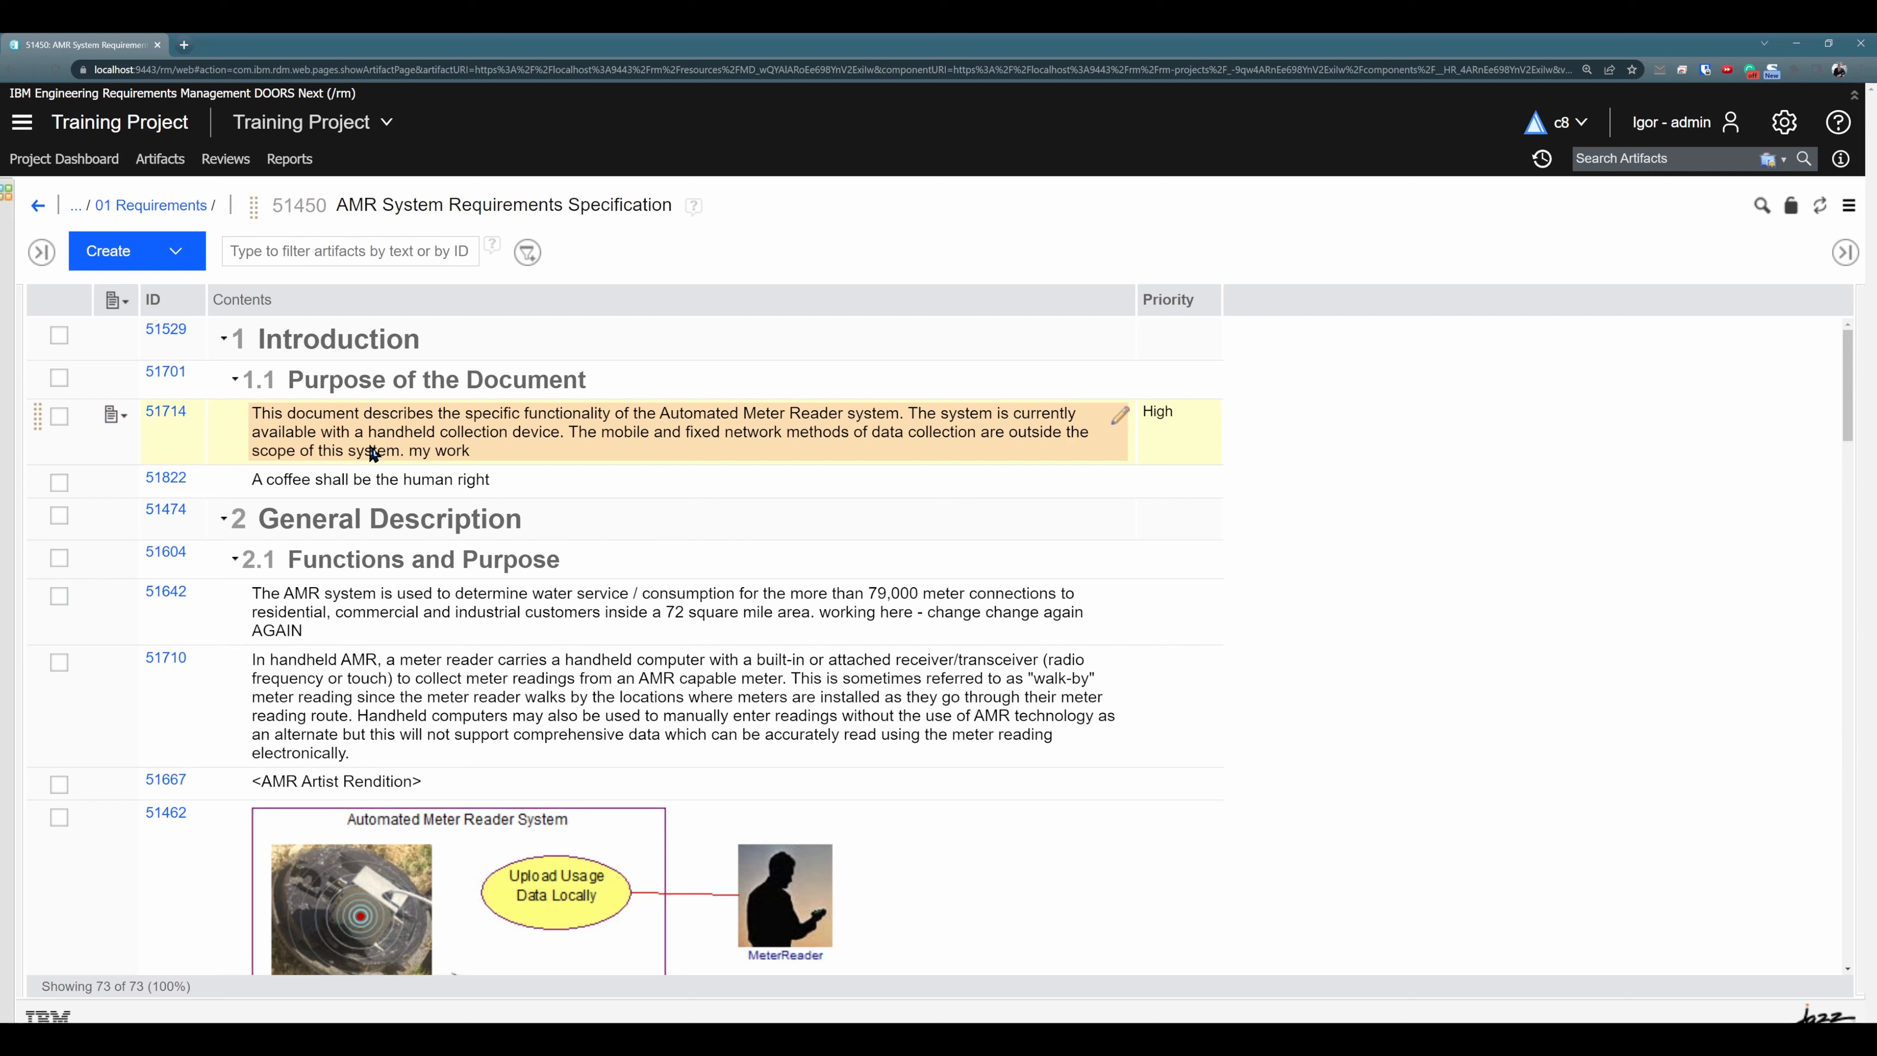
click(364, 597)
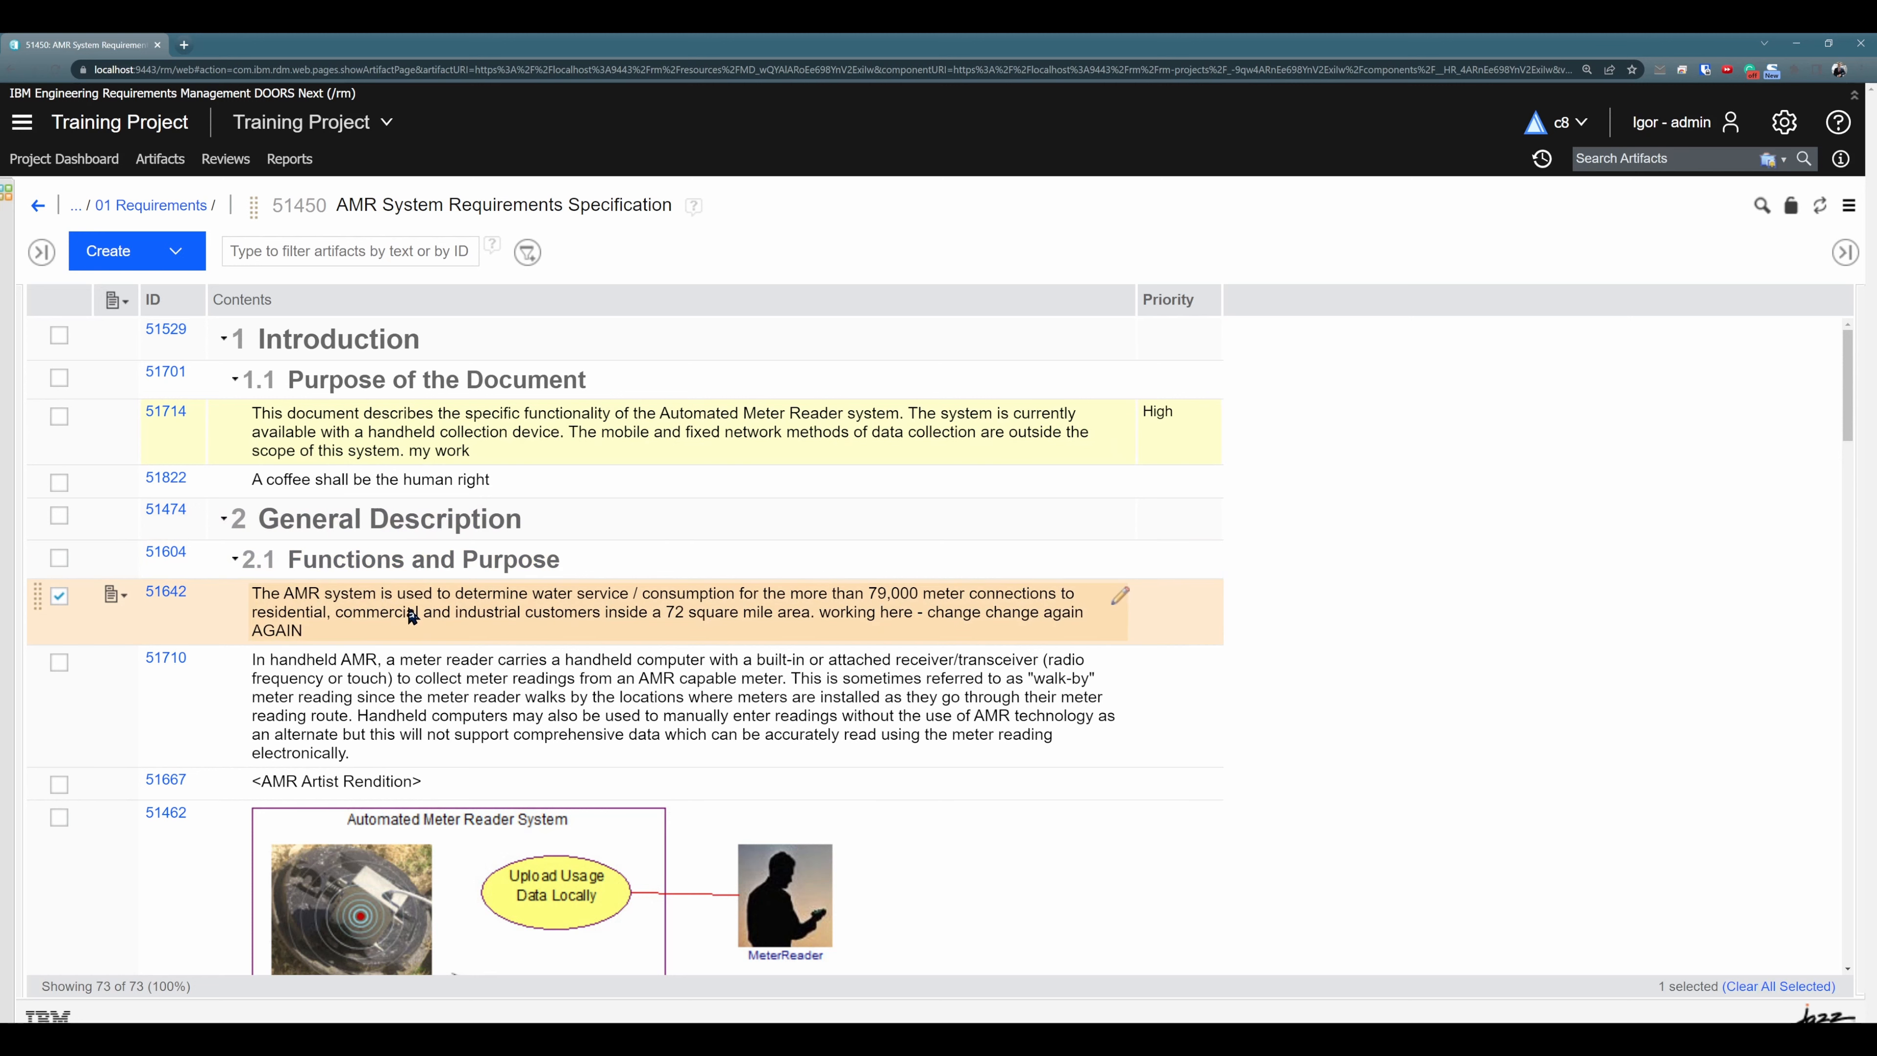
key(ctrl+v)
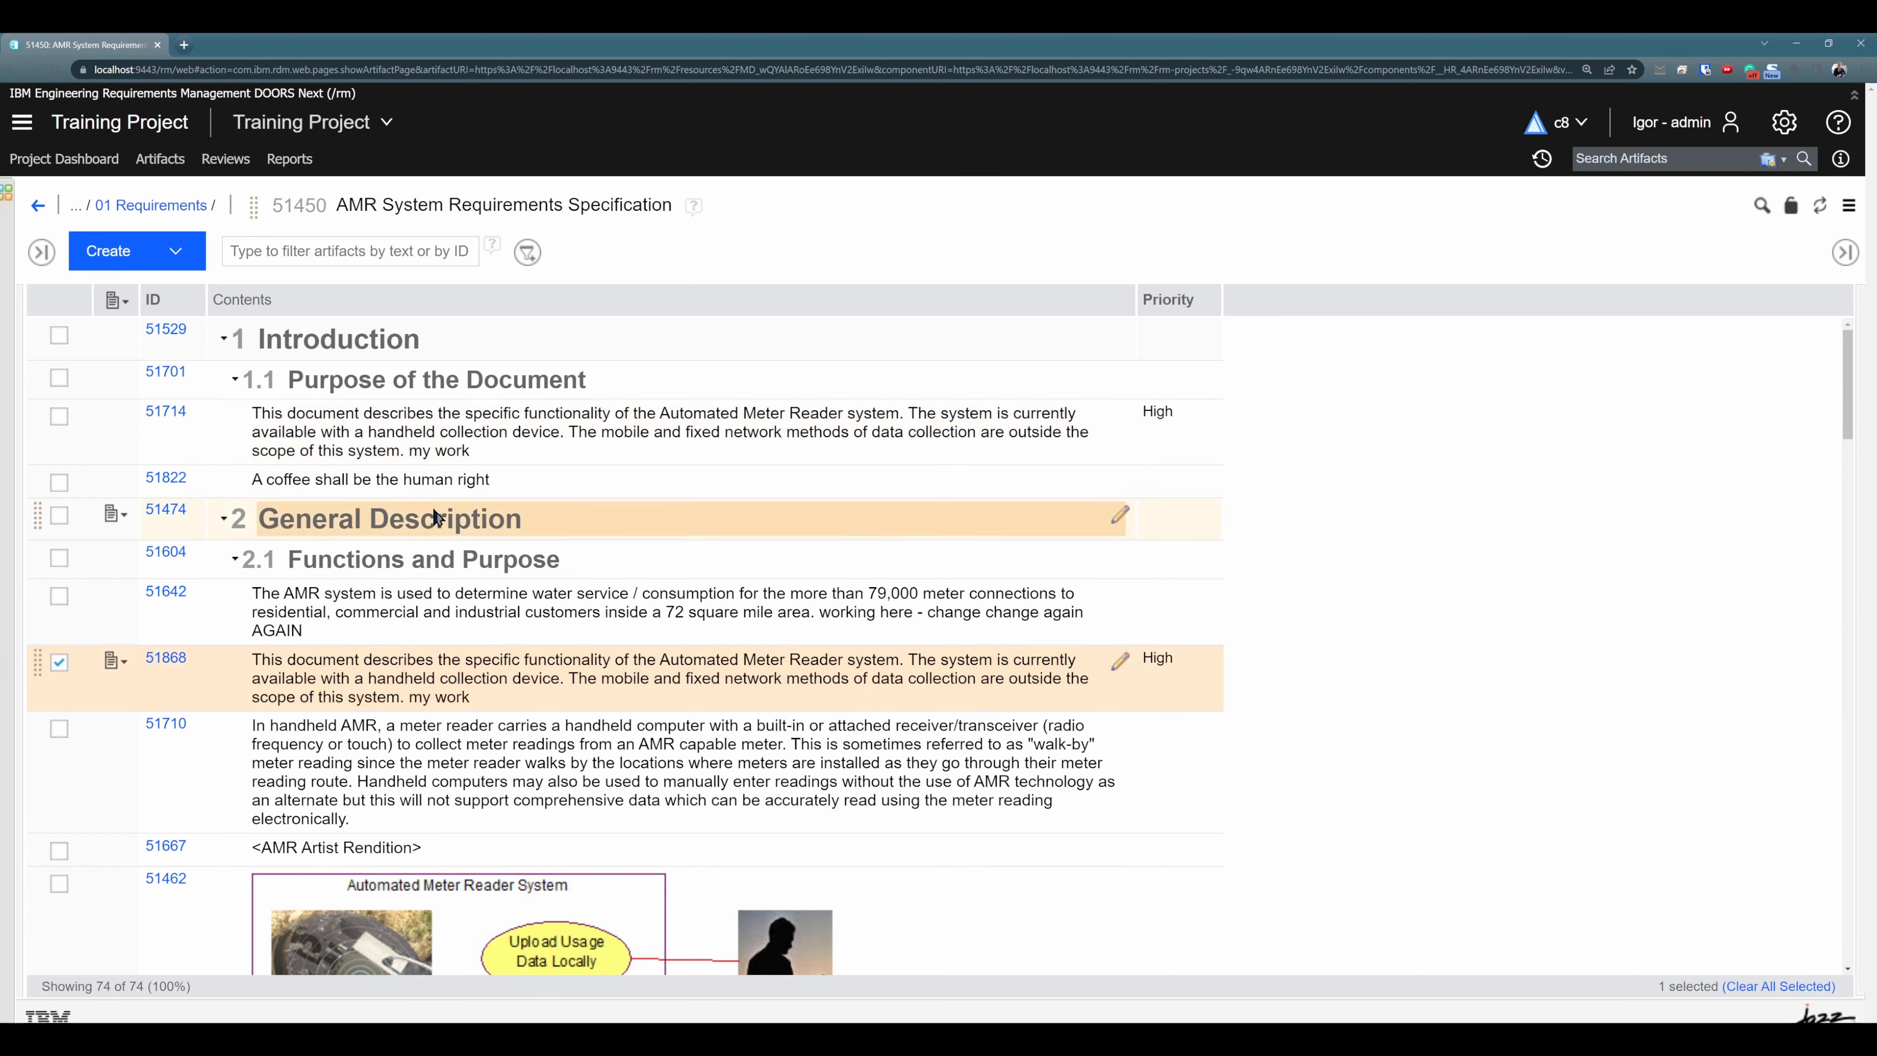
click(442, 444)
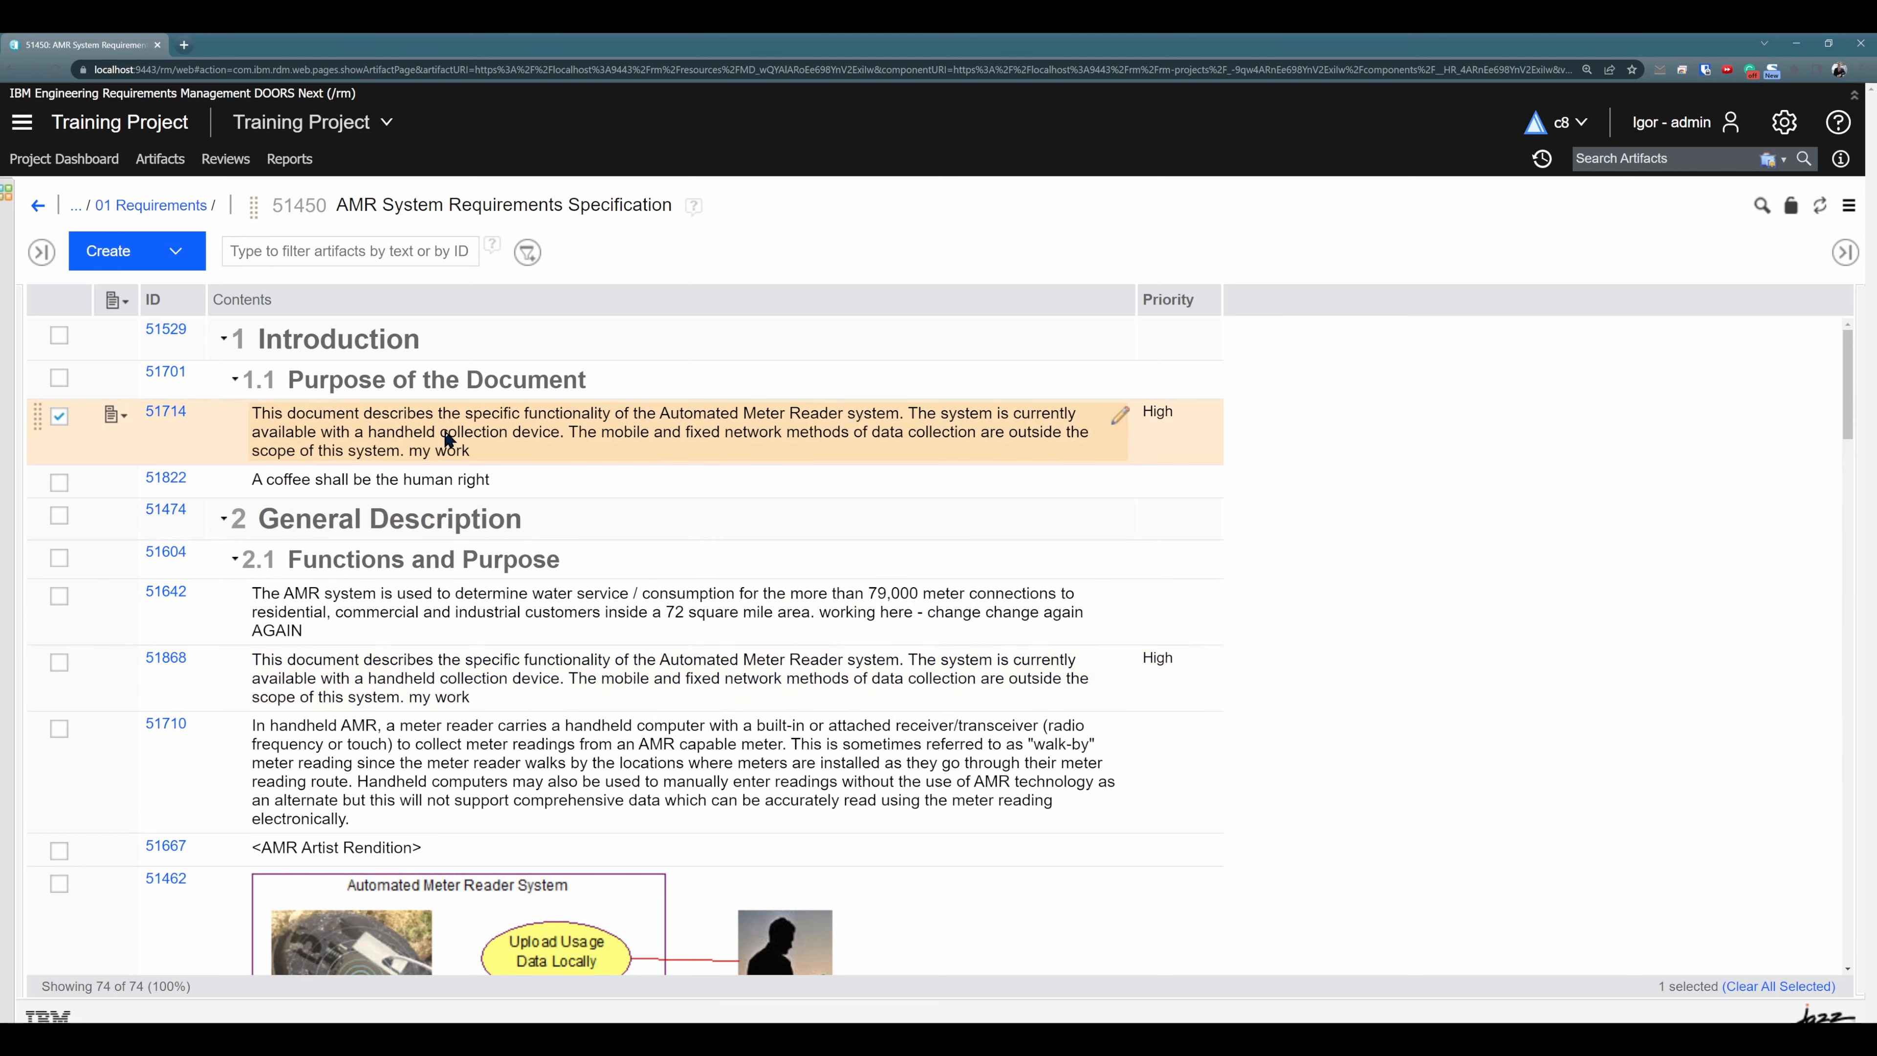
click(348, 675)
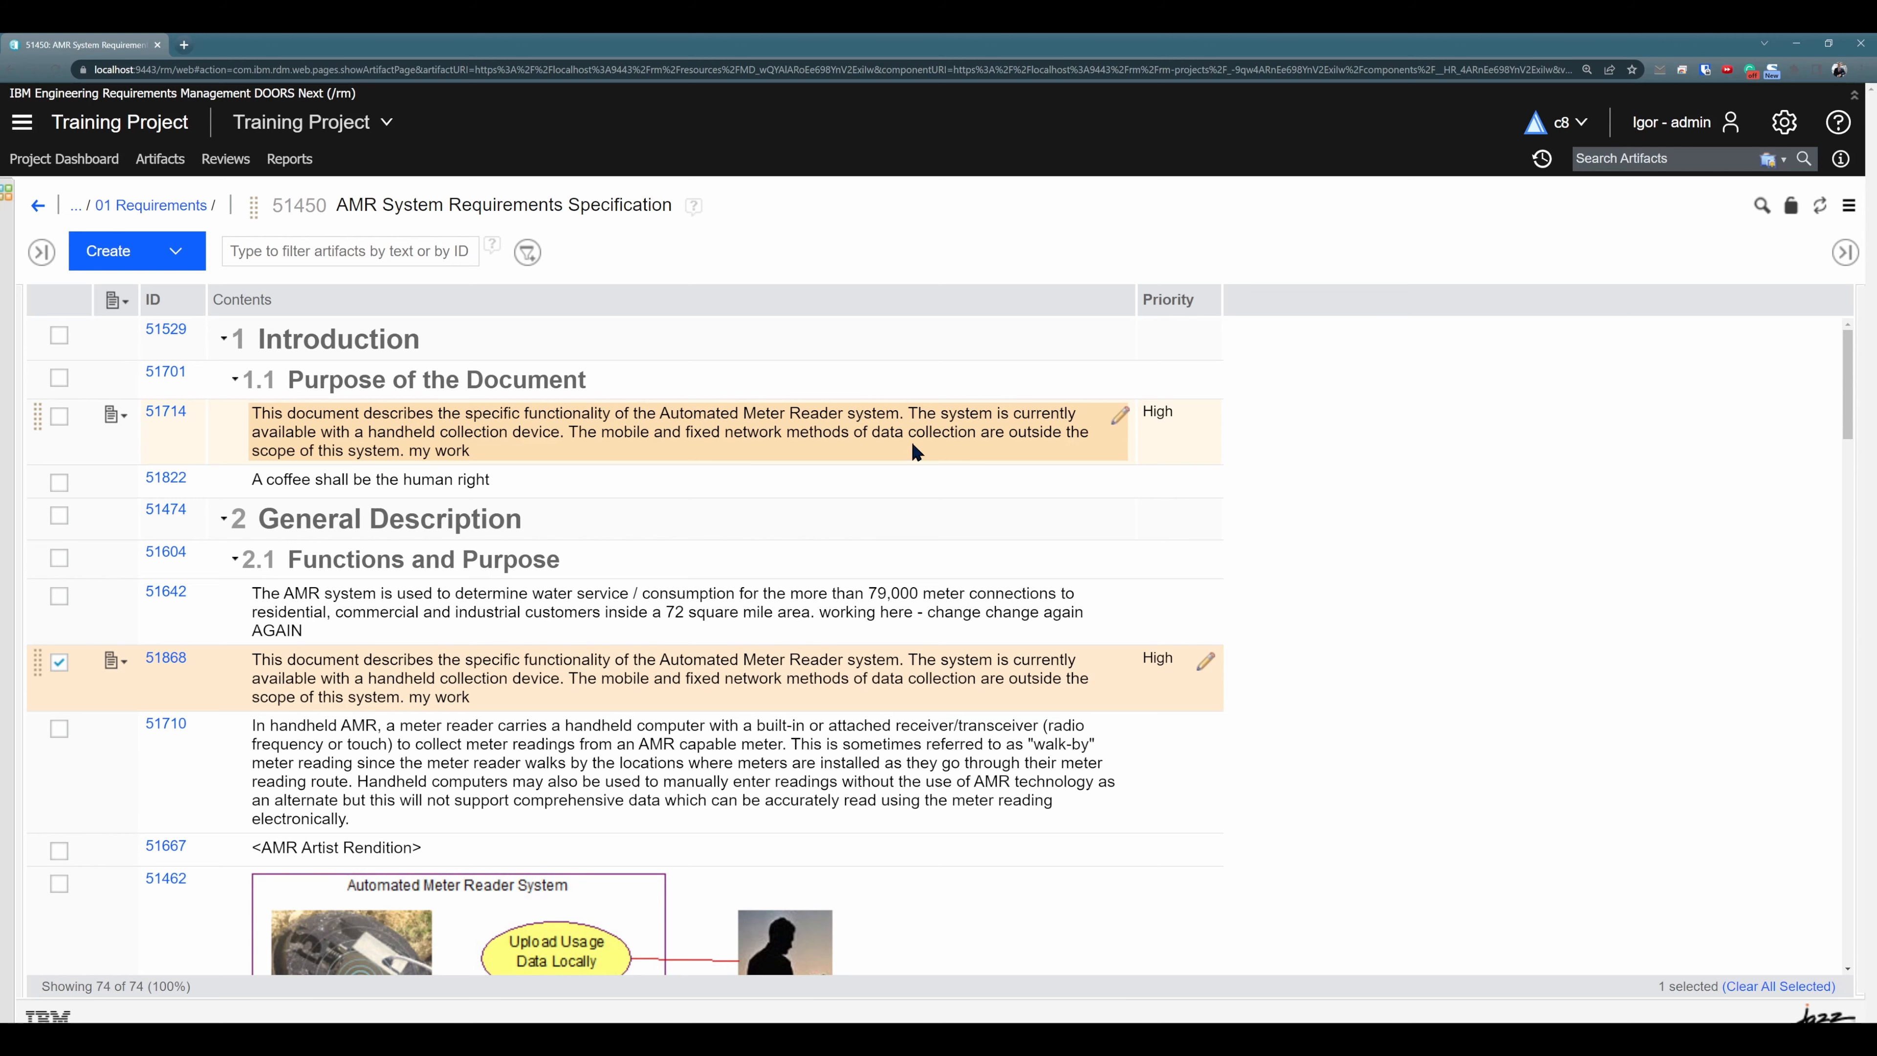
- Set the priority of original requirement 51714 to Medium and append CHANGE to its text
click(1205, 416)
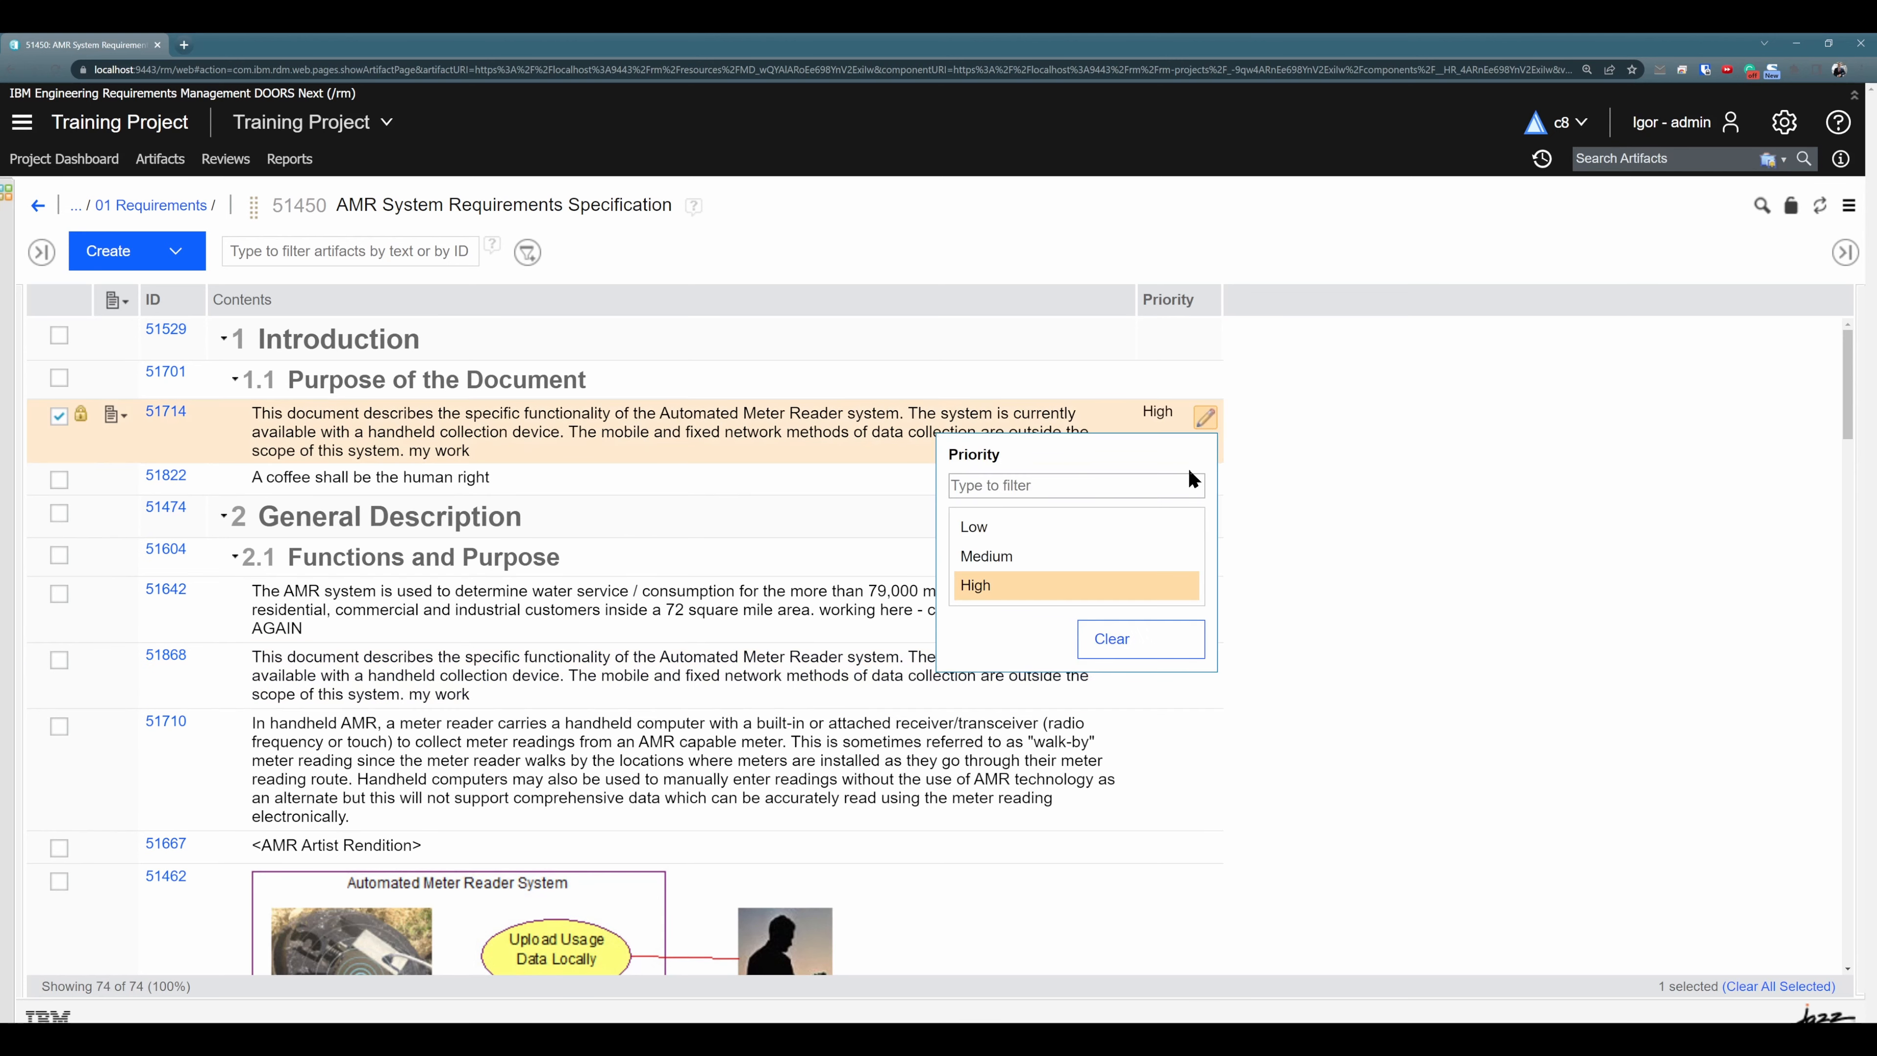
click(1029, 555)
click(639, 452)
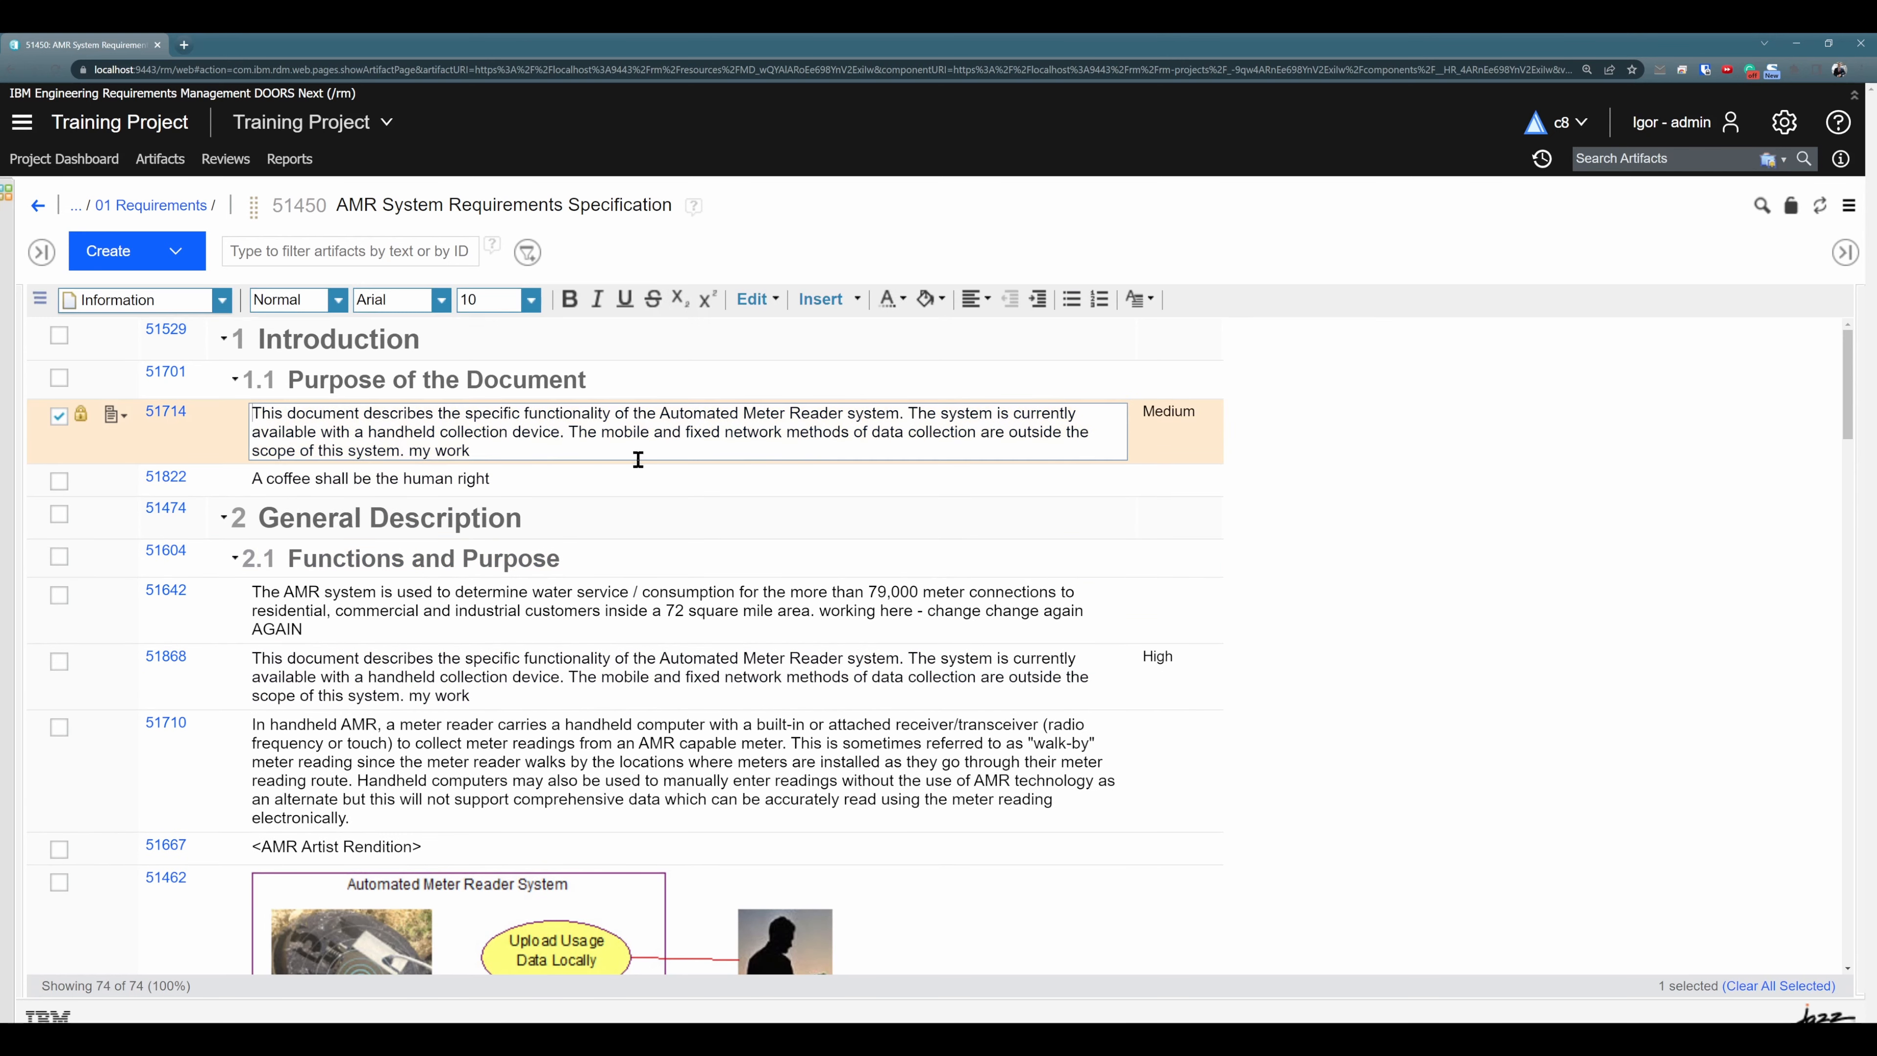
text(CHANGE)
click(711, 482)
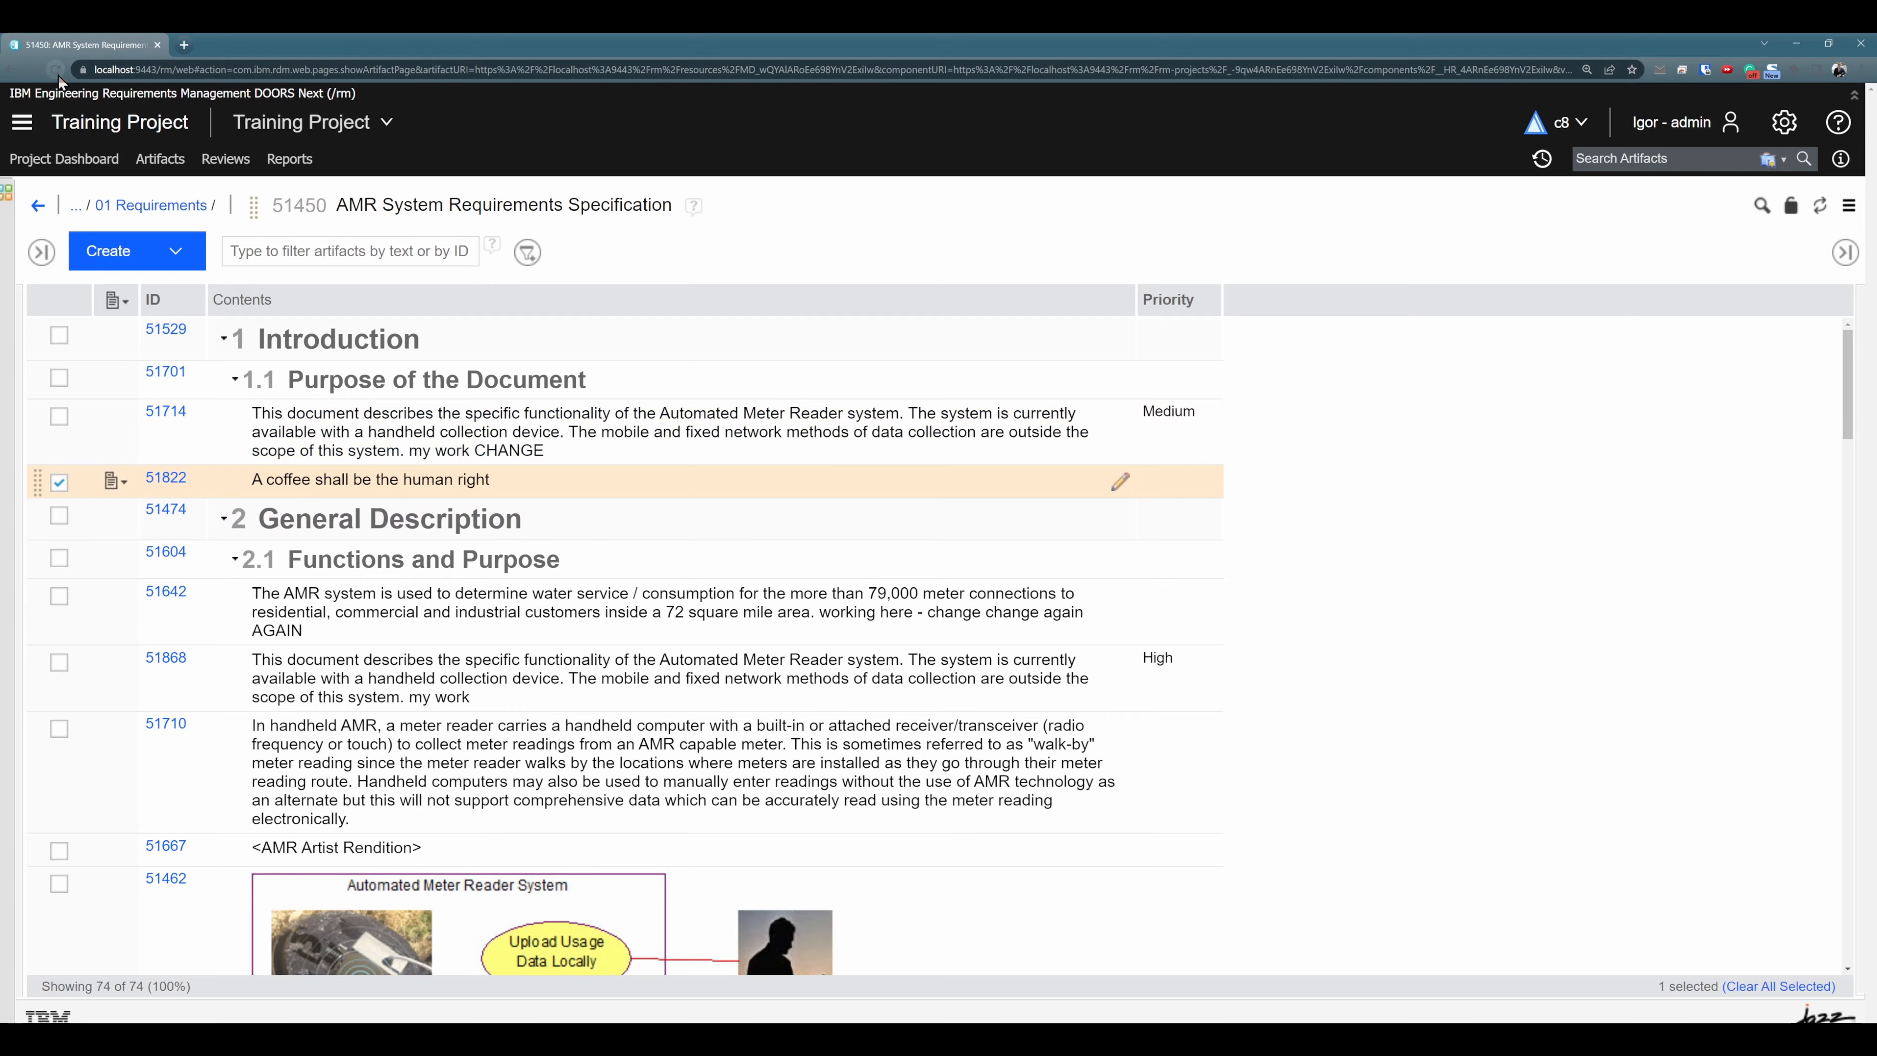
- Reload the module and compare original requirement 51714 with its pasted copy in section 2.1
click(58, 75)
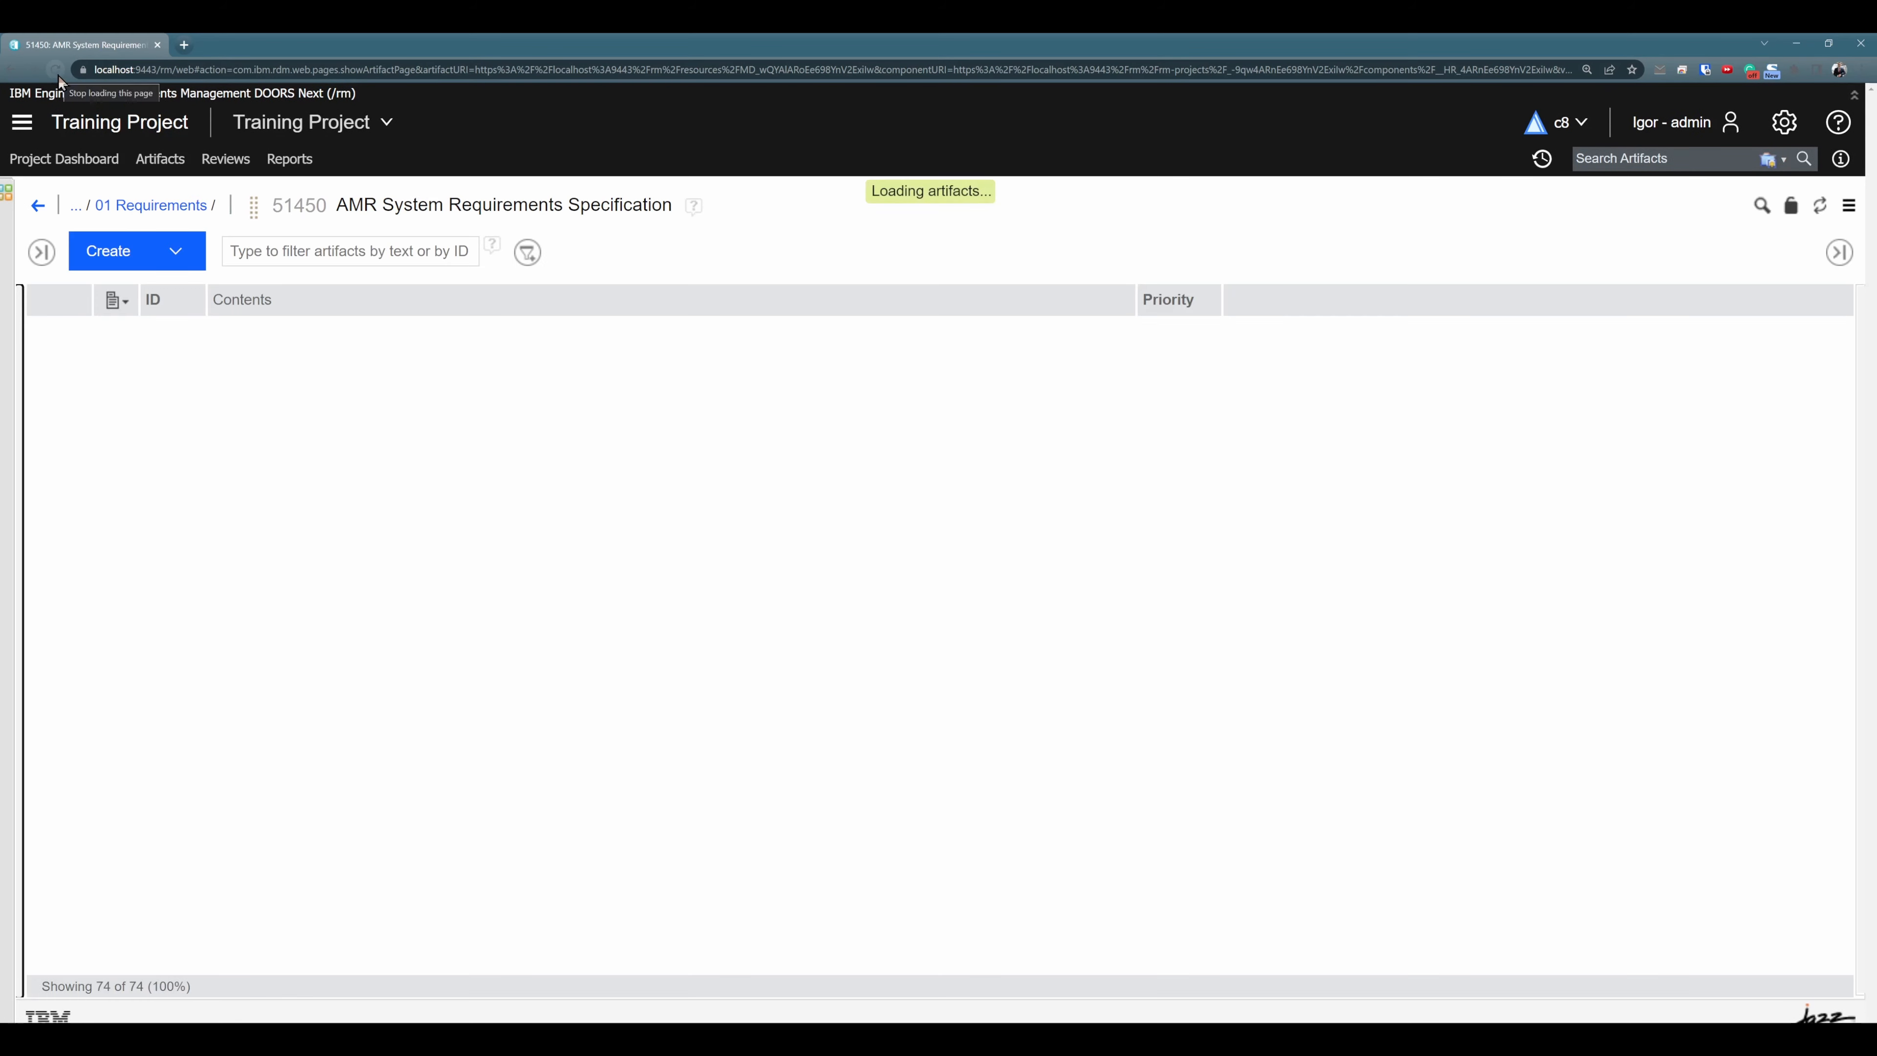
click(449, 479)
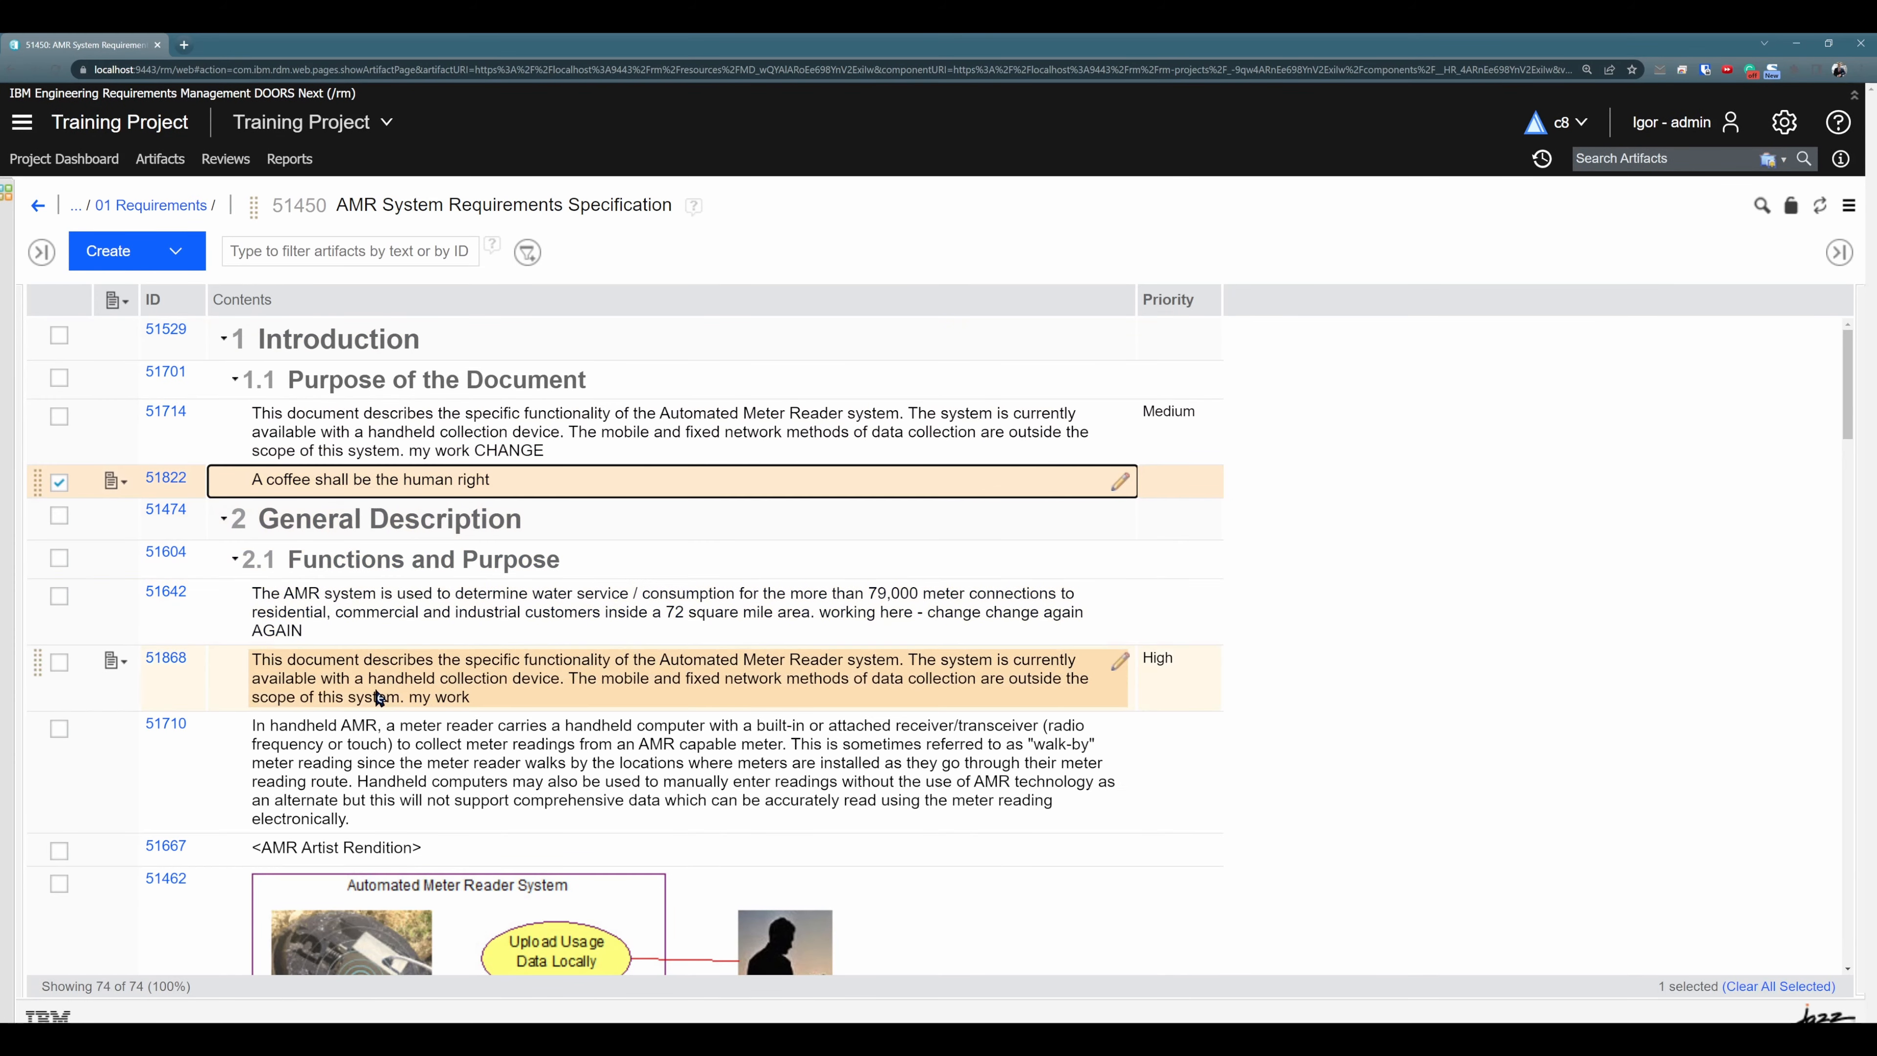
click(476, 436)
click(727, 684)
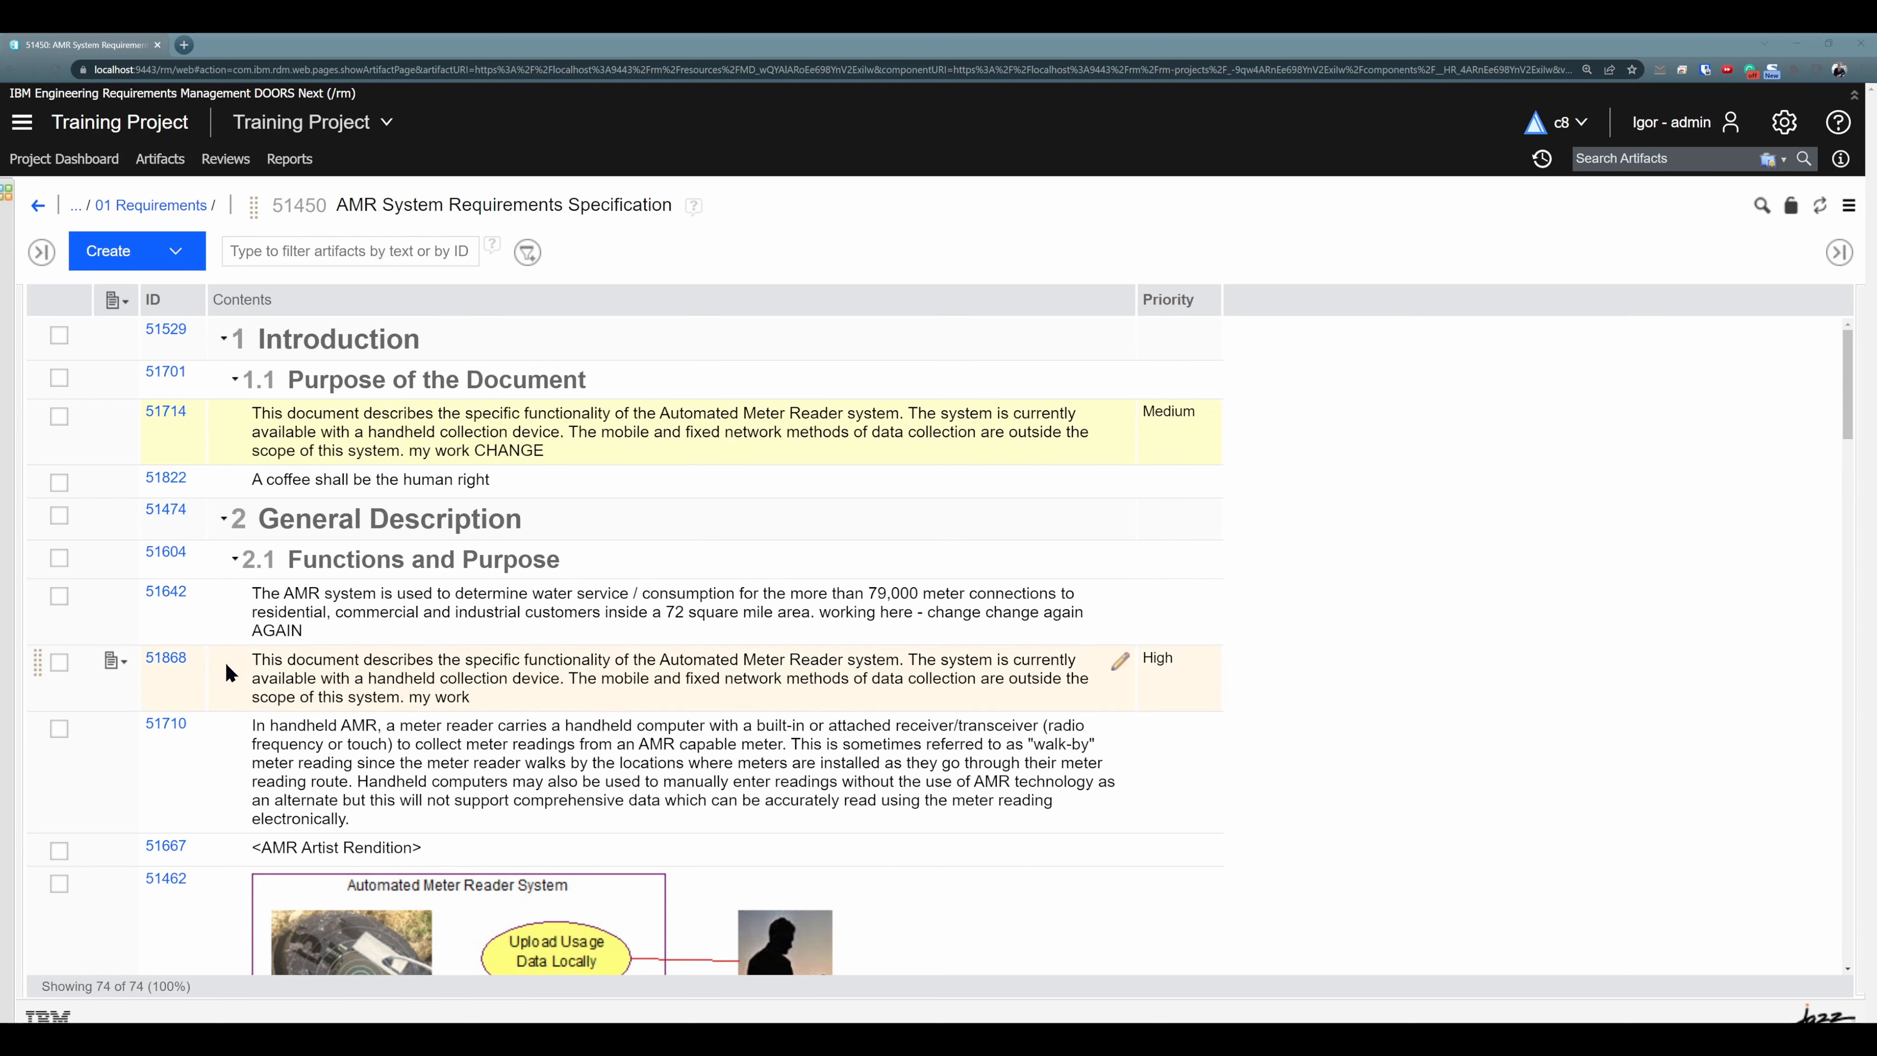
- Copy requirement 51714 and review the available paste options for requirement 51642 without pasting
click(336, 447)
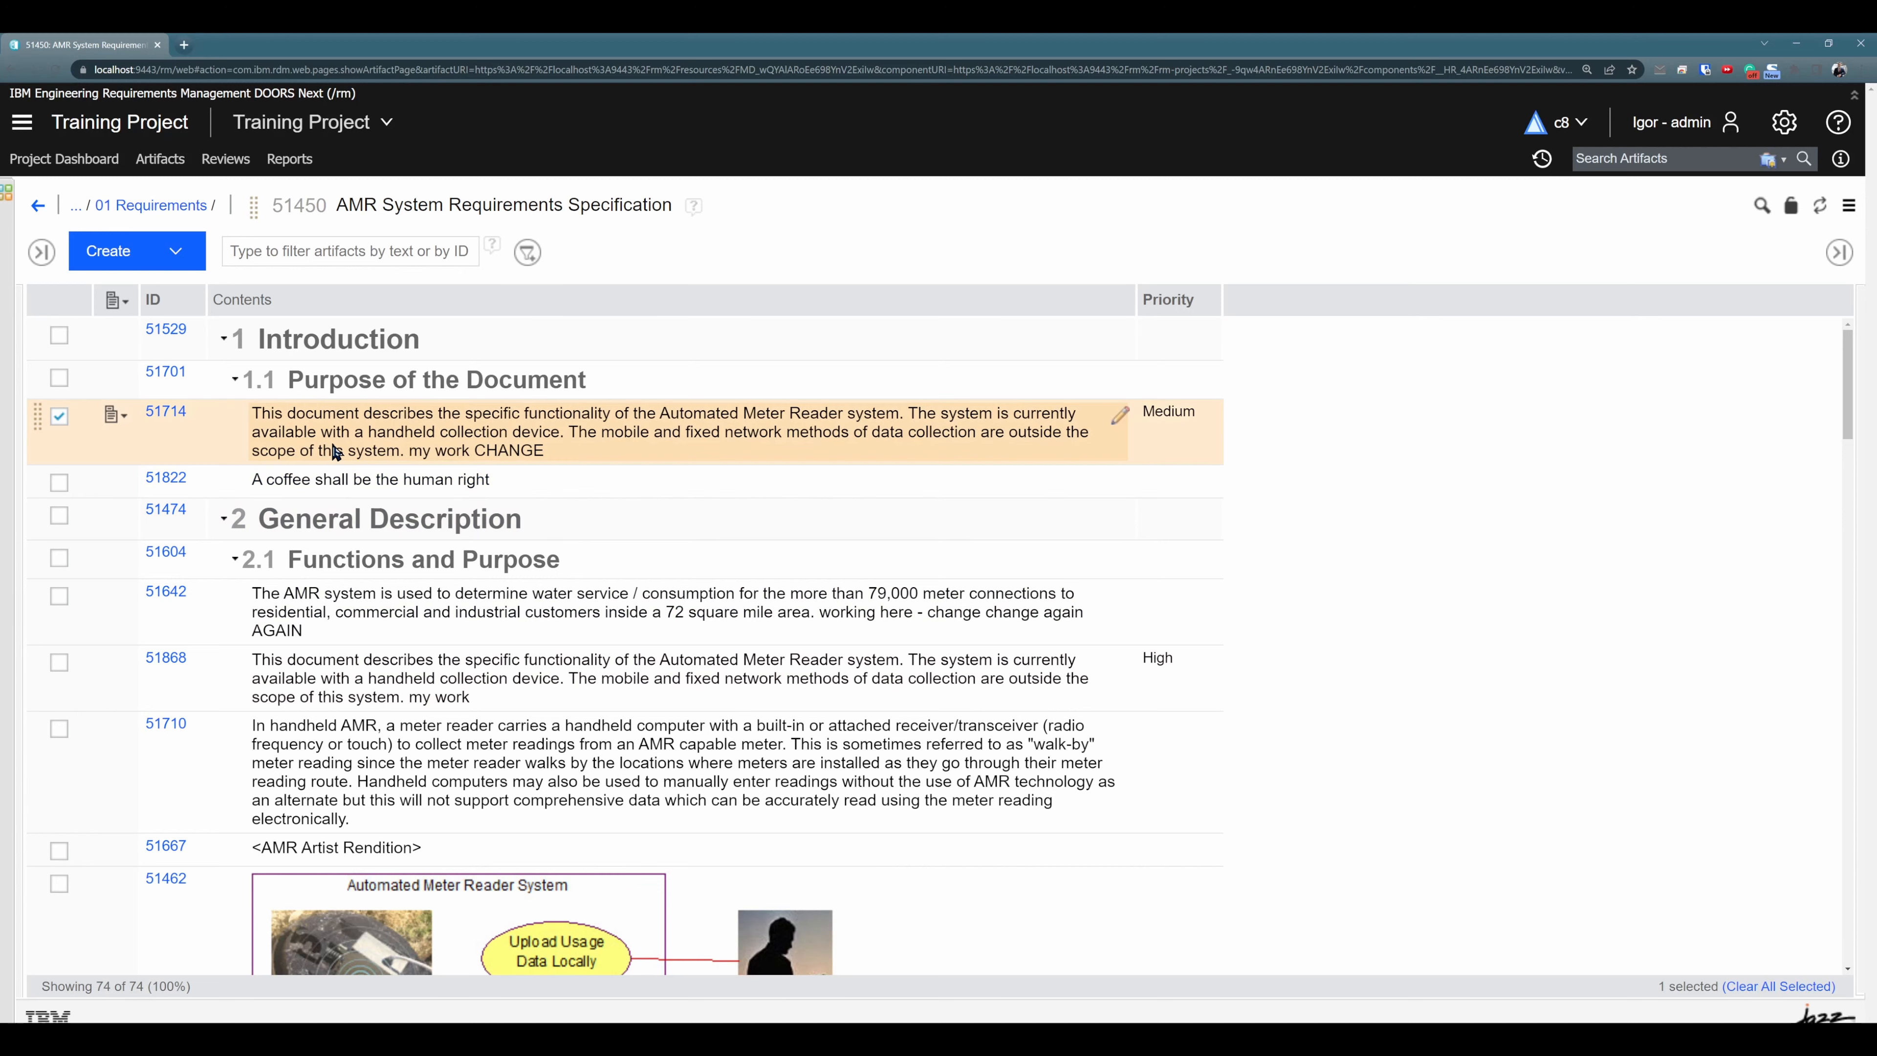
click(113, 418)
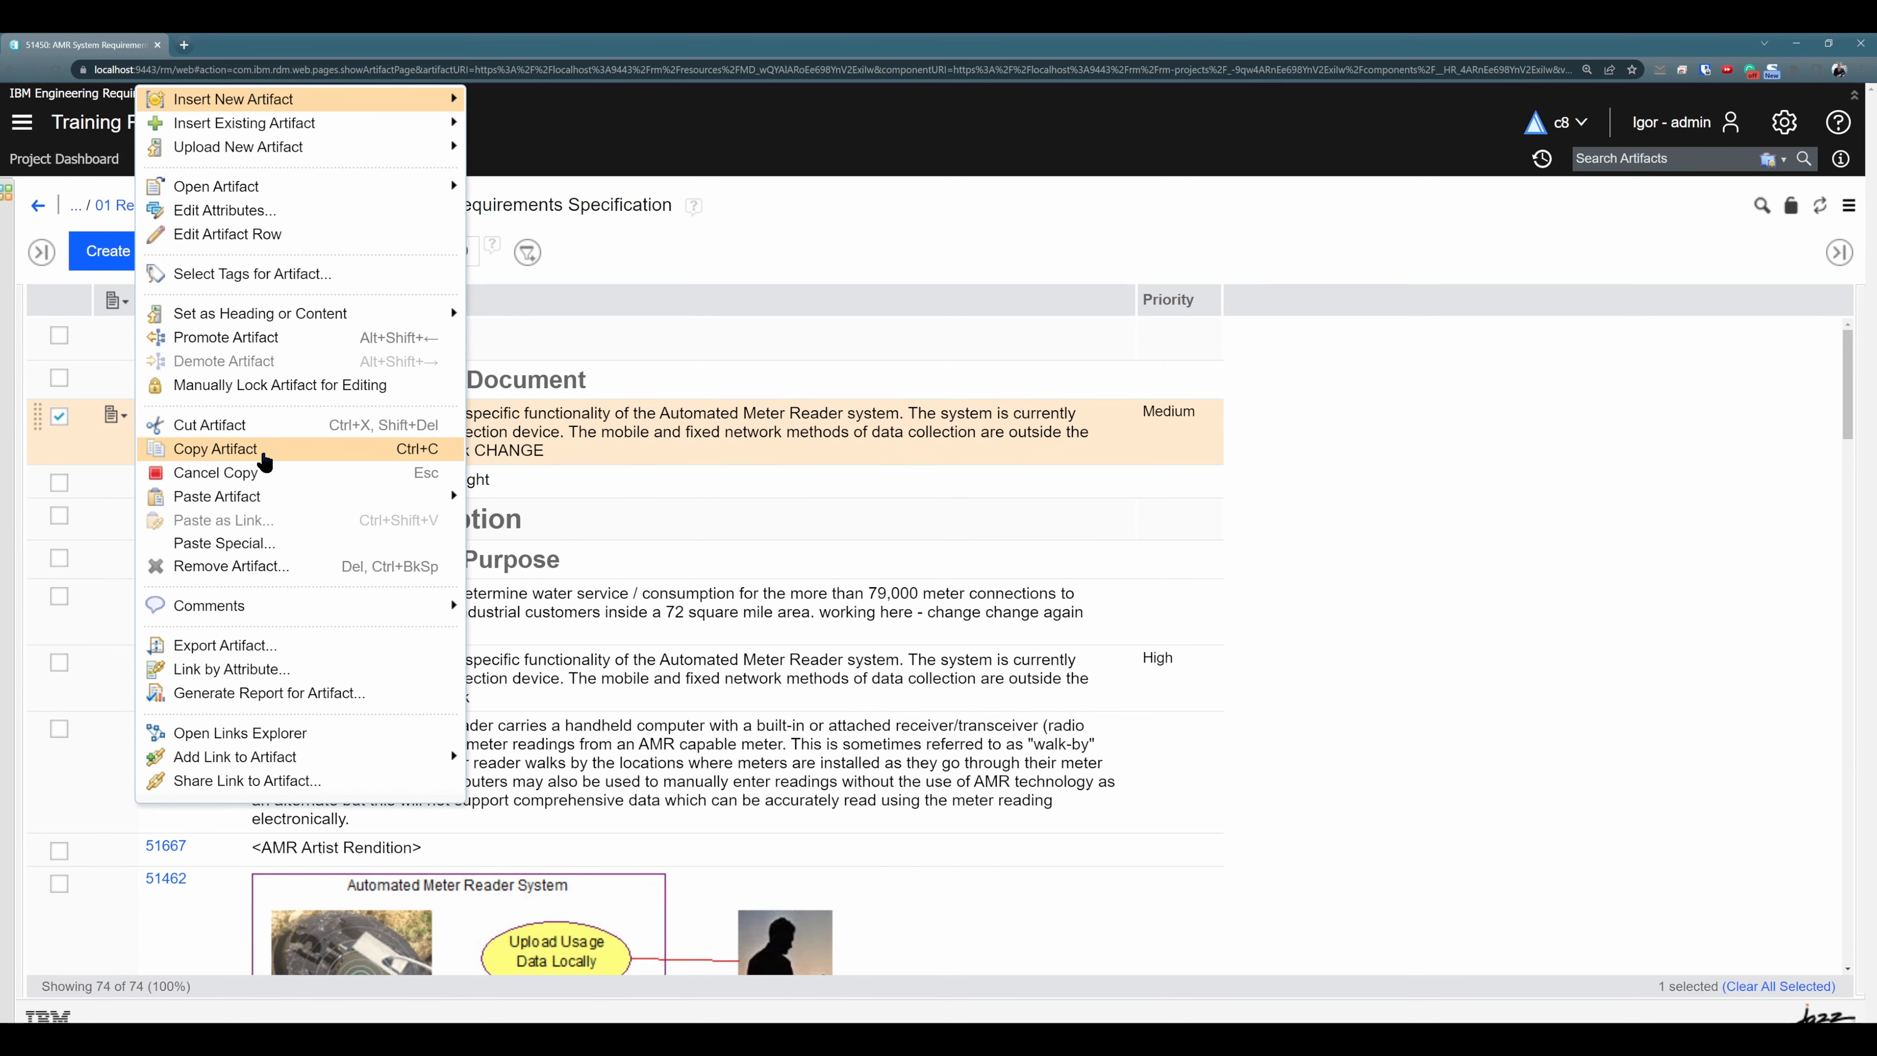
click(274, 449)
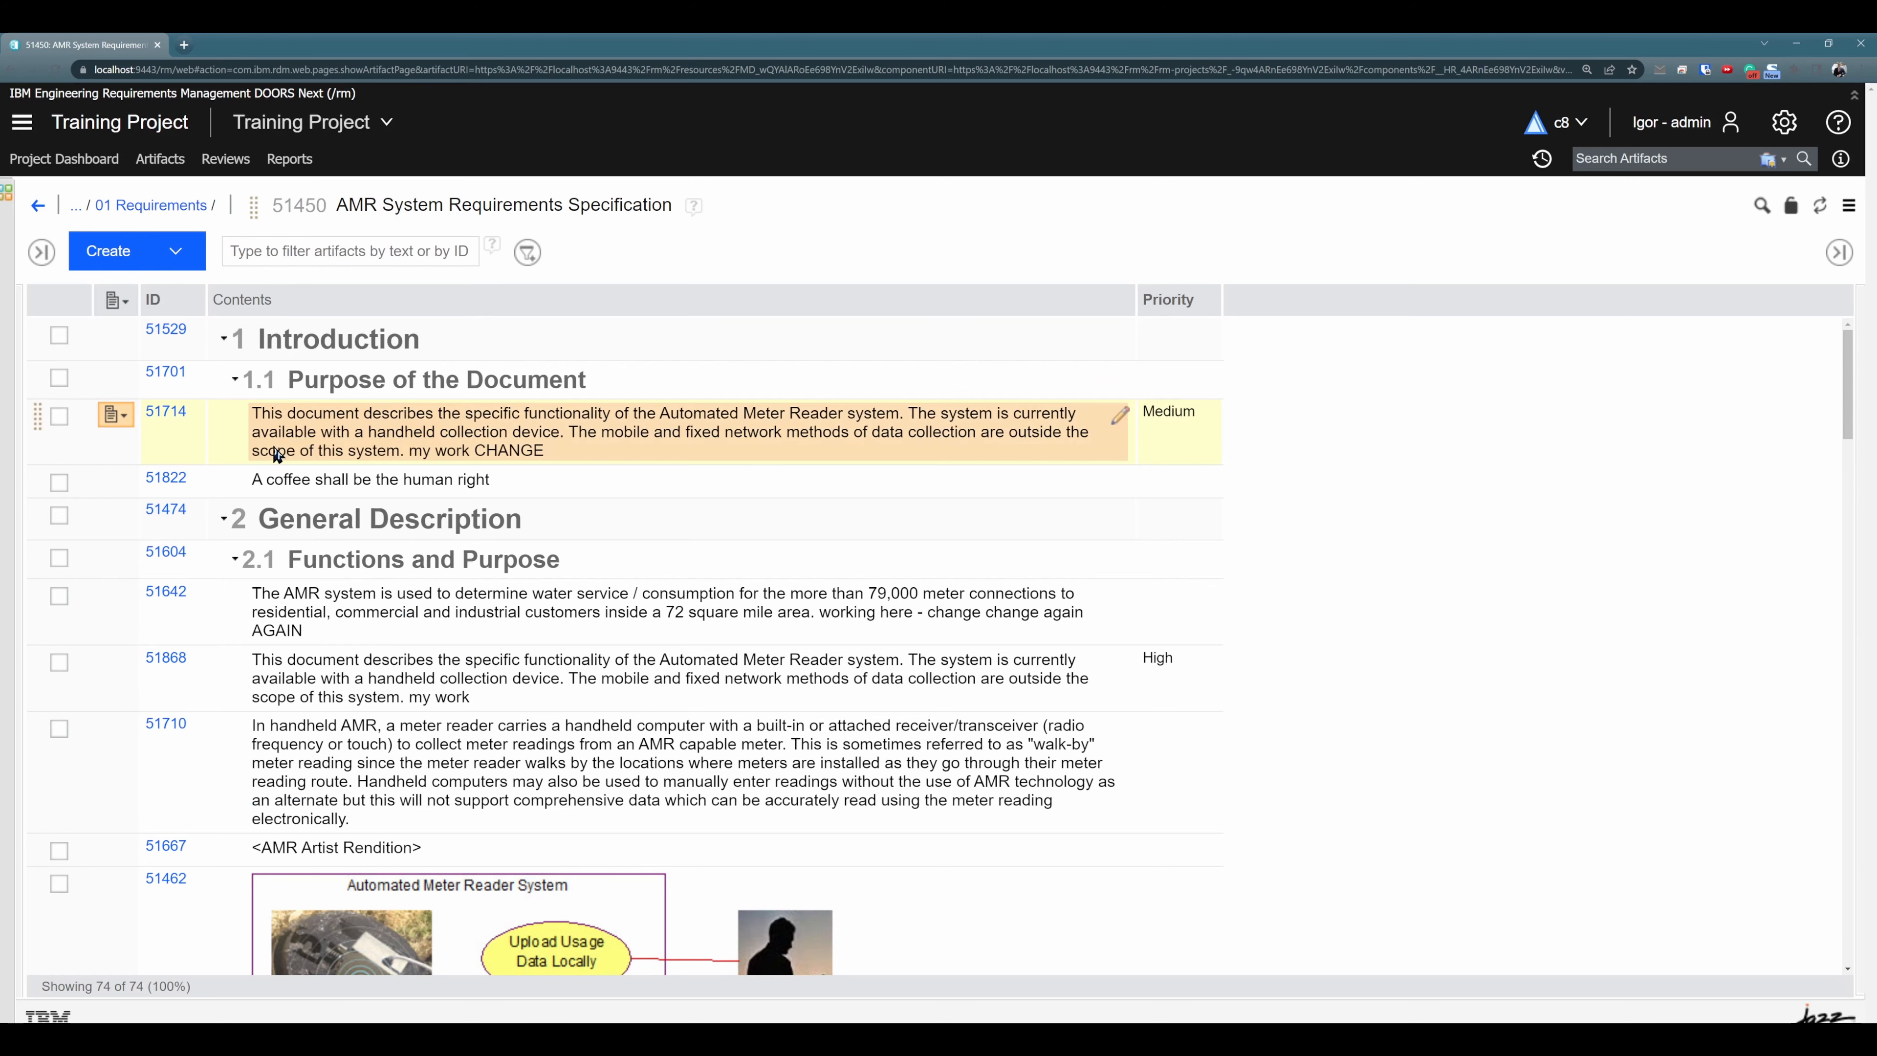
click(387, 612)
click(110, 599)
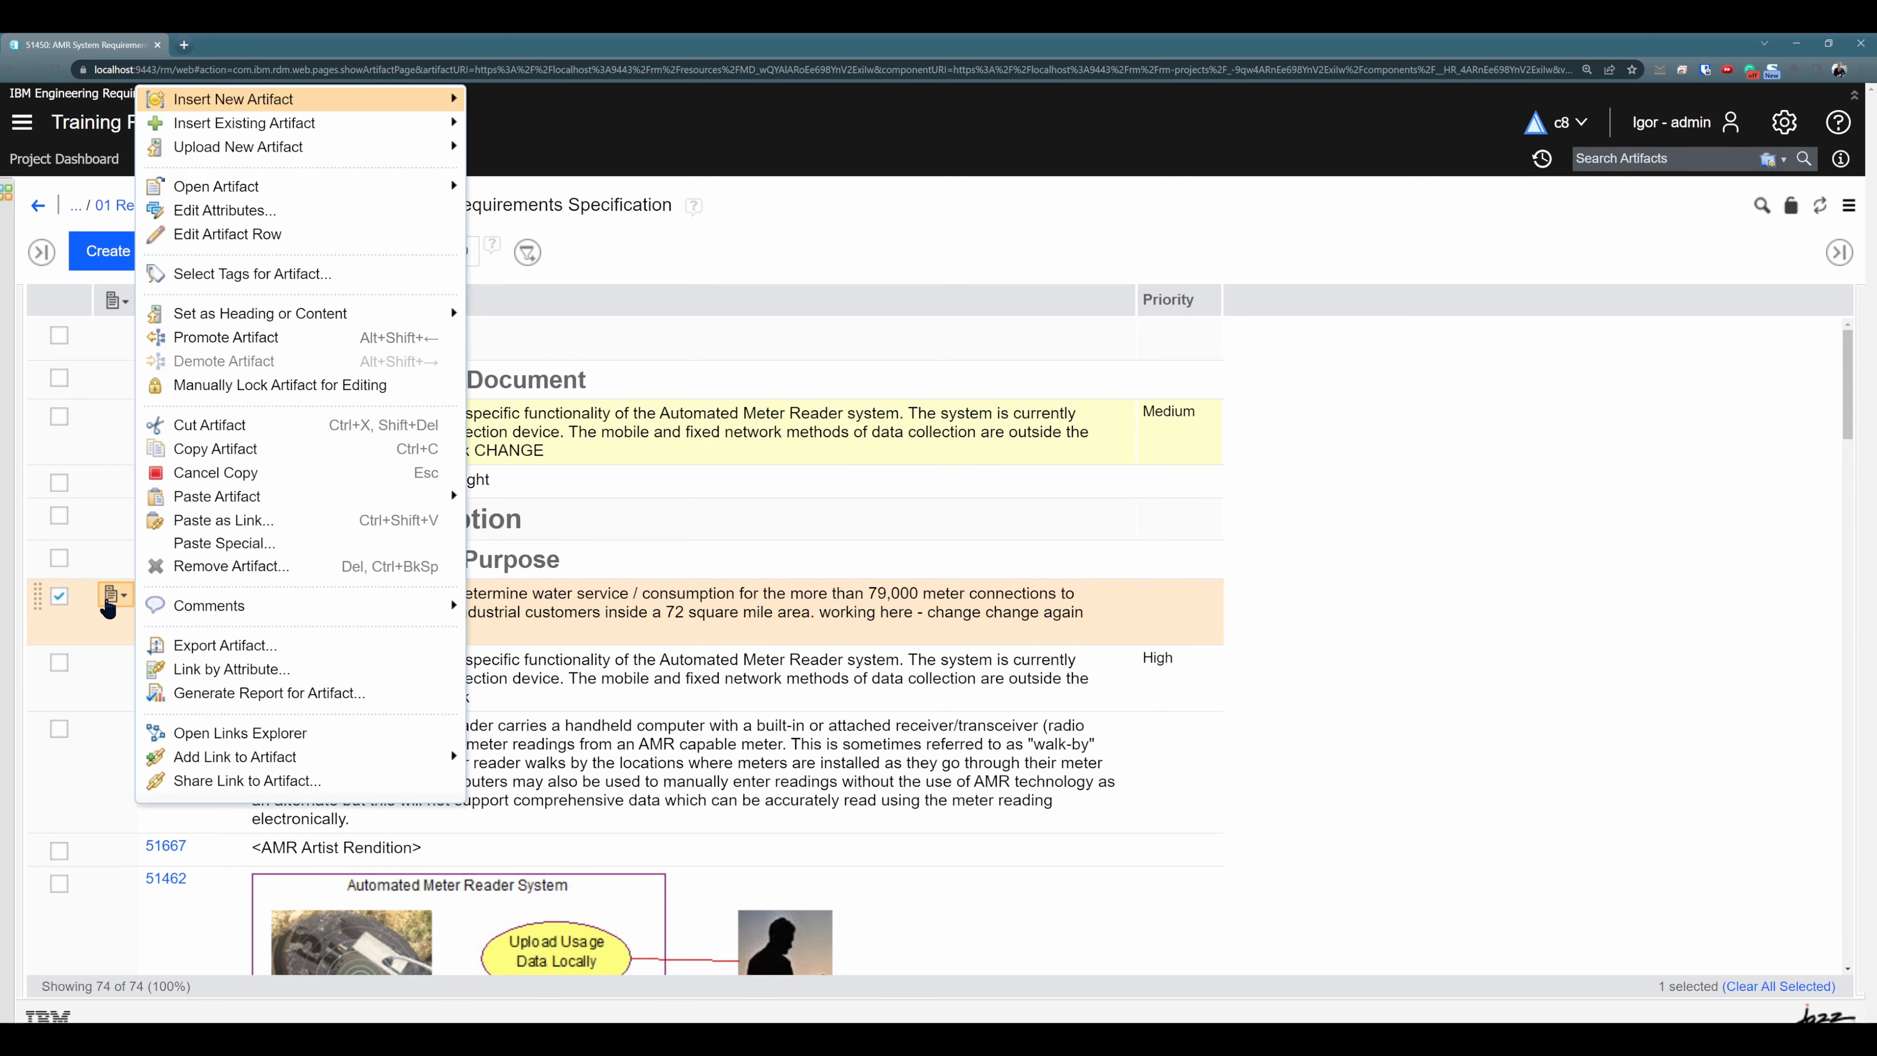
mouse_move(312, 506)
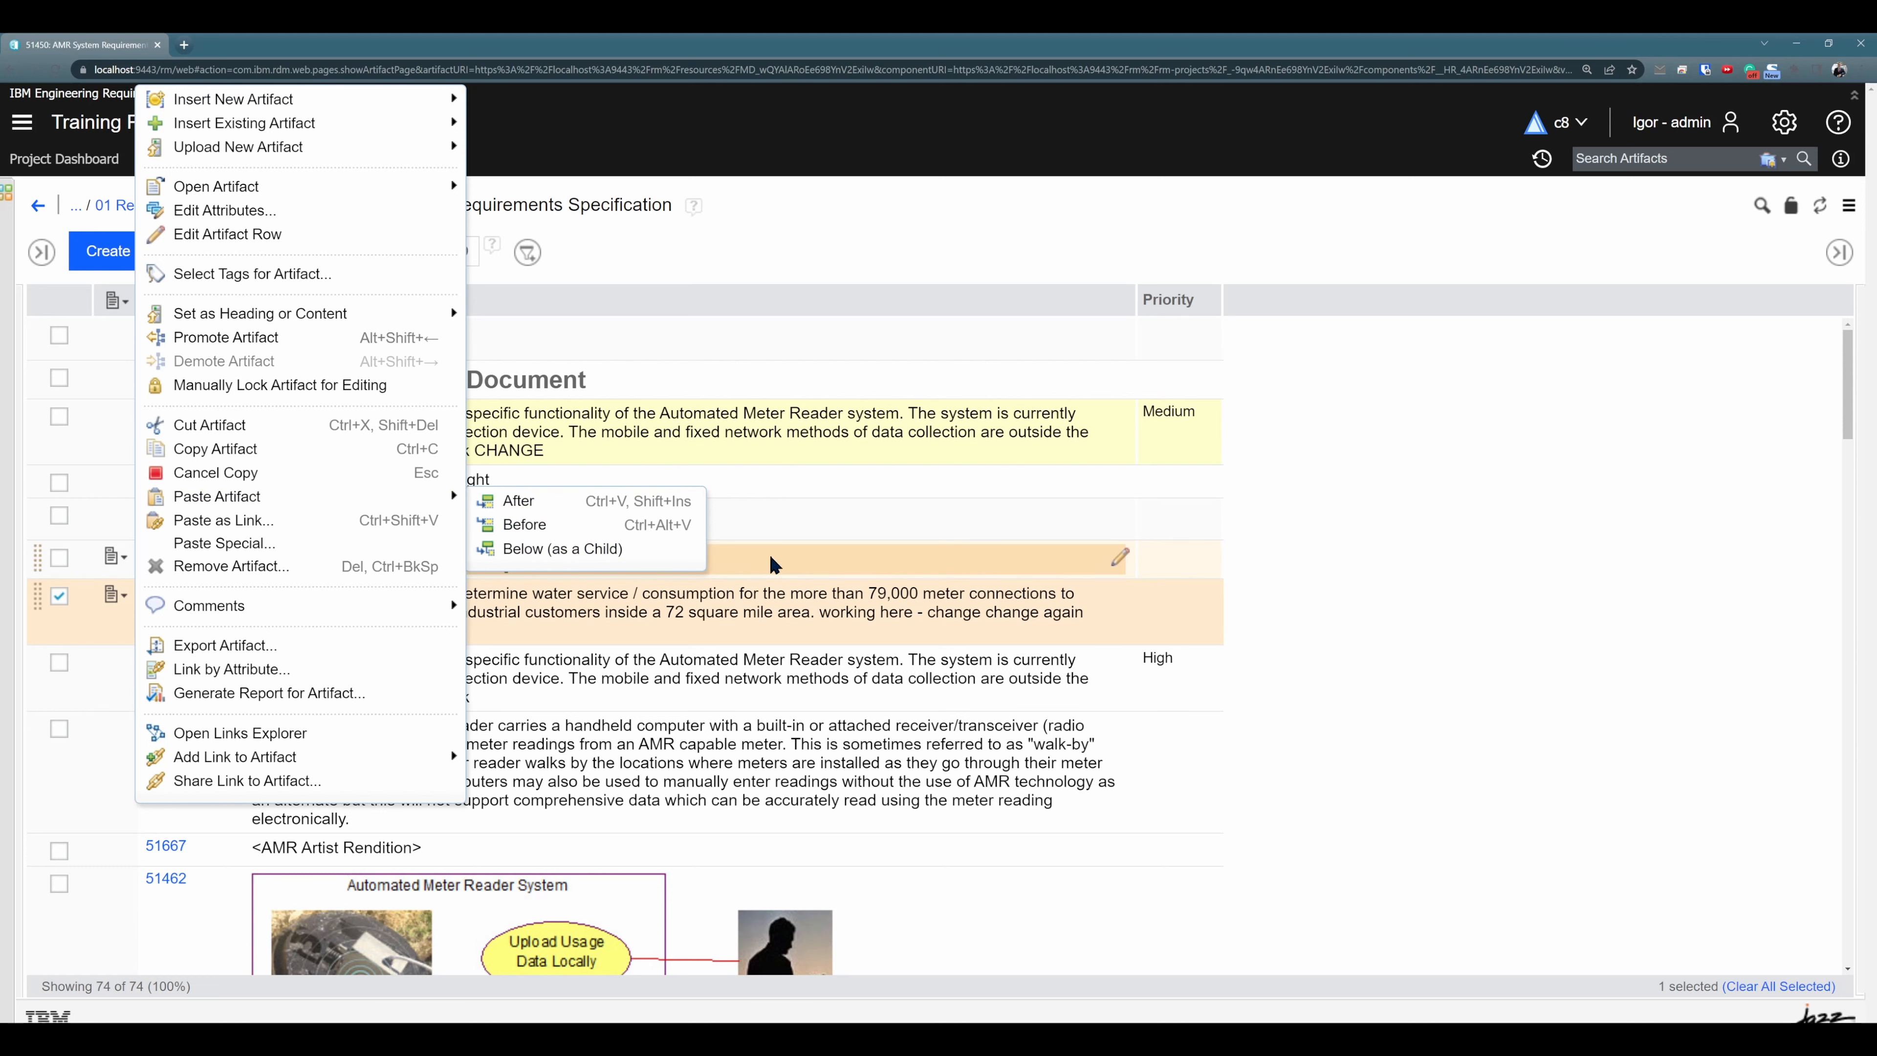
click(1405, 516)
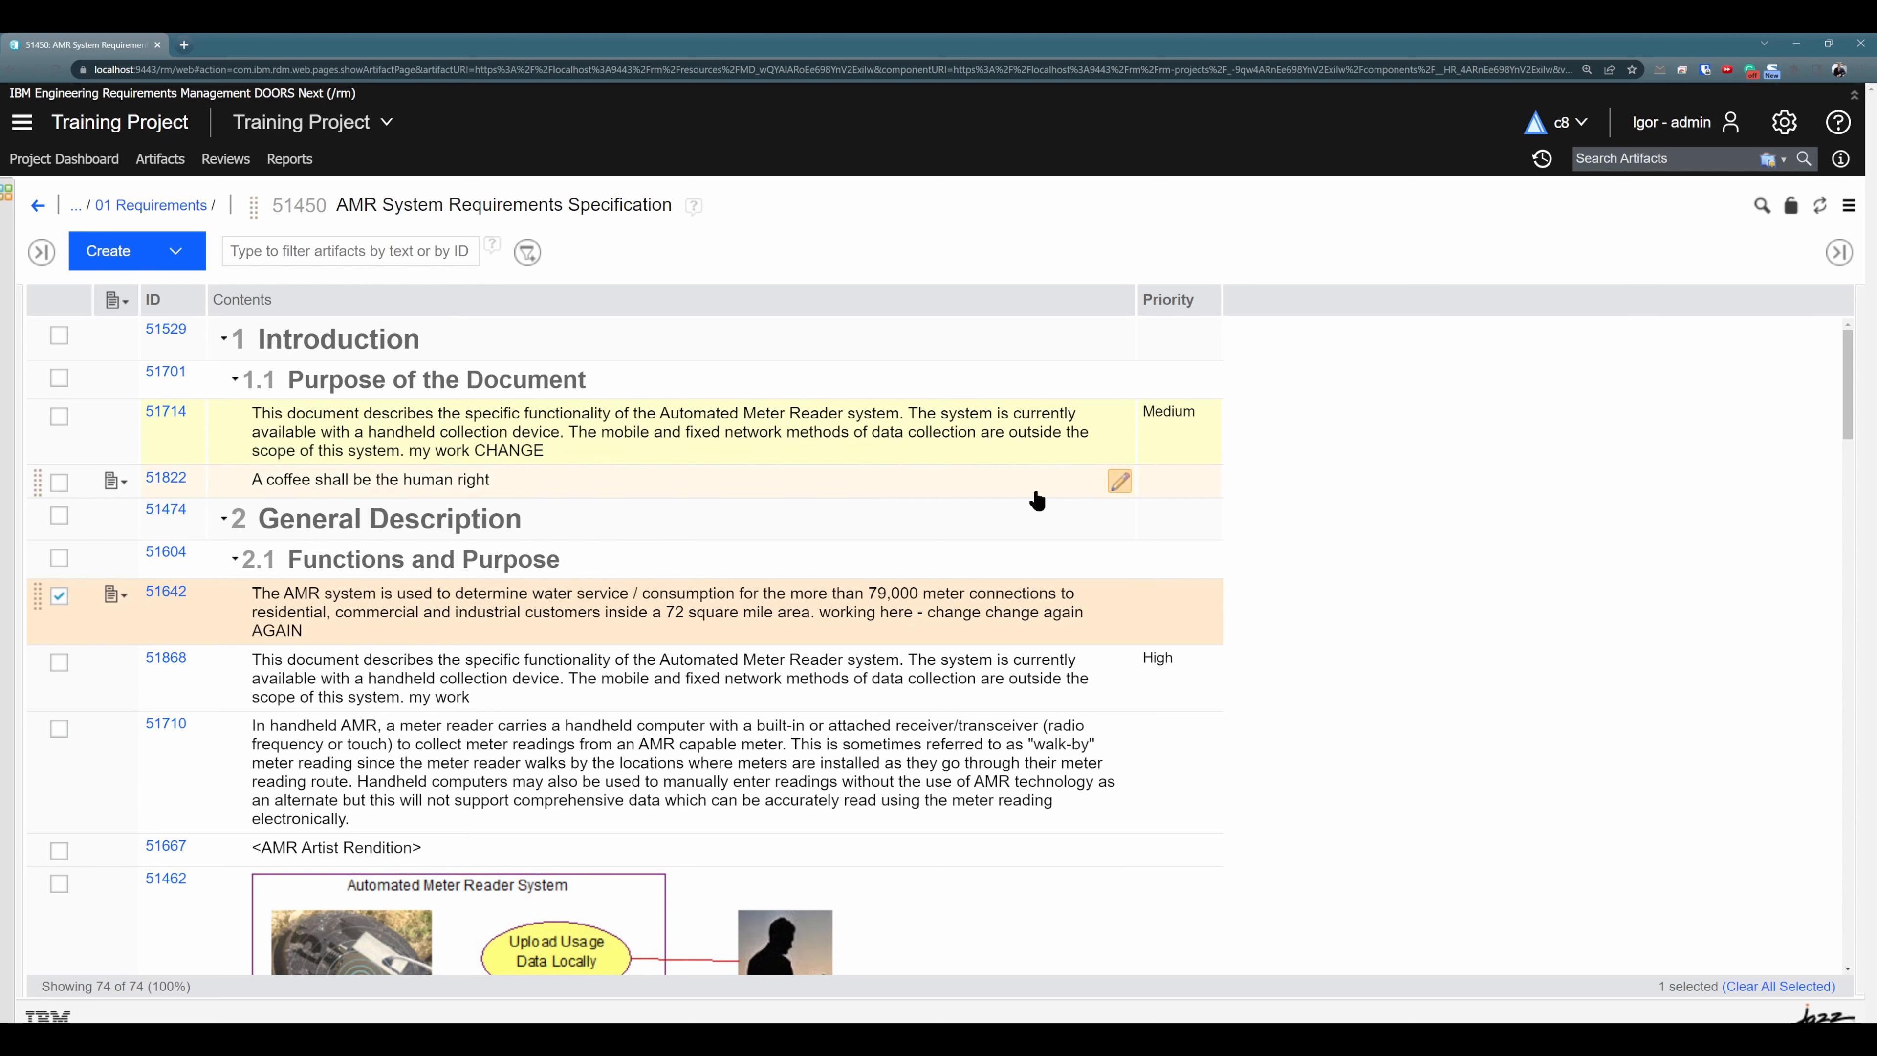
click(112, 415)
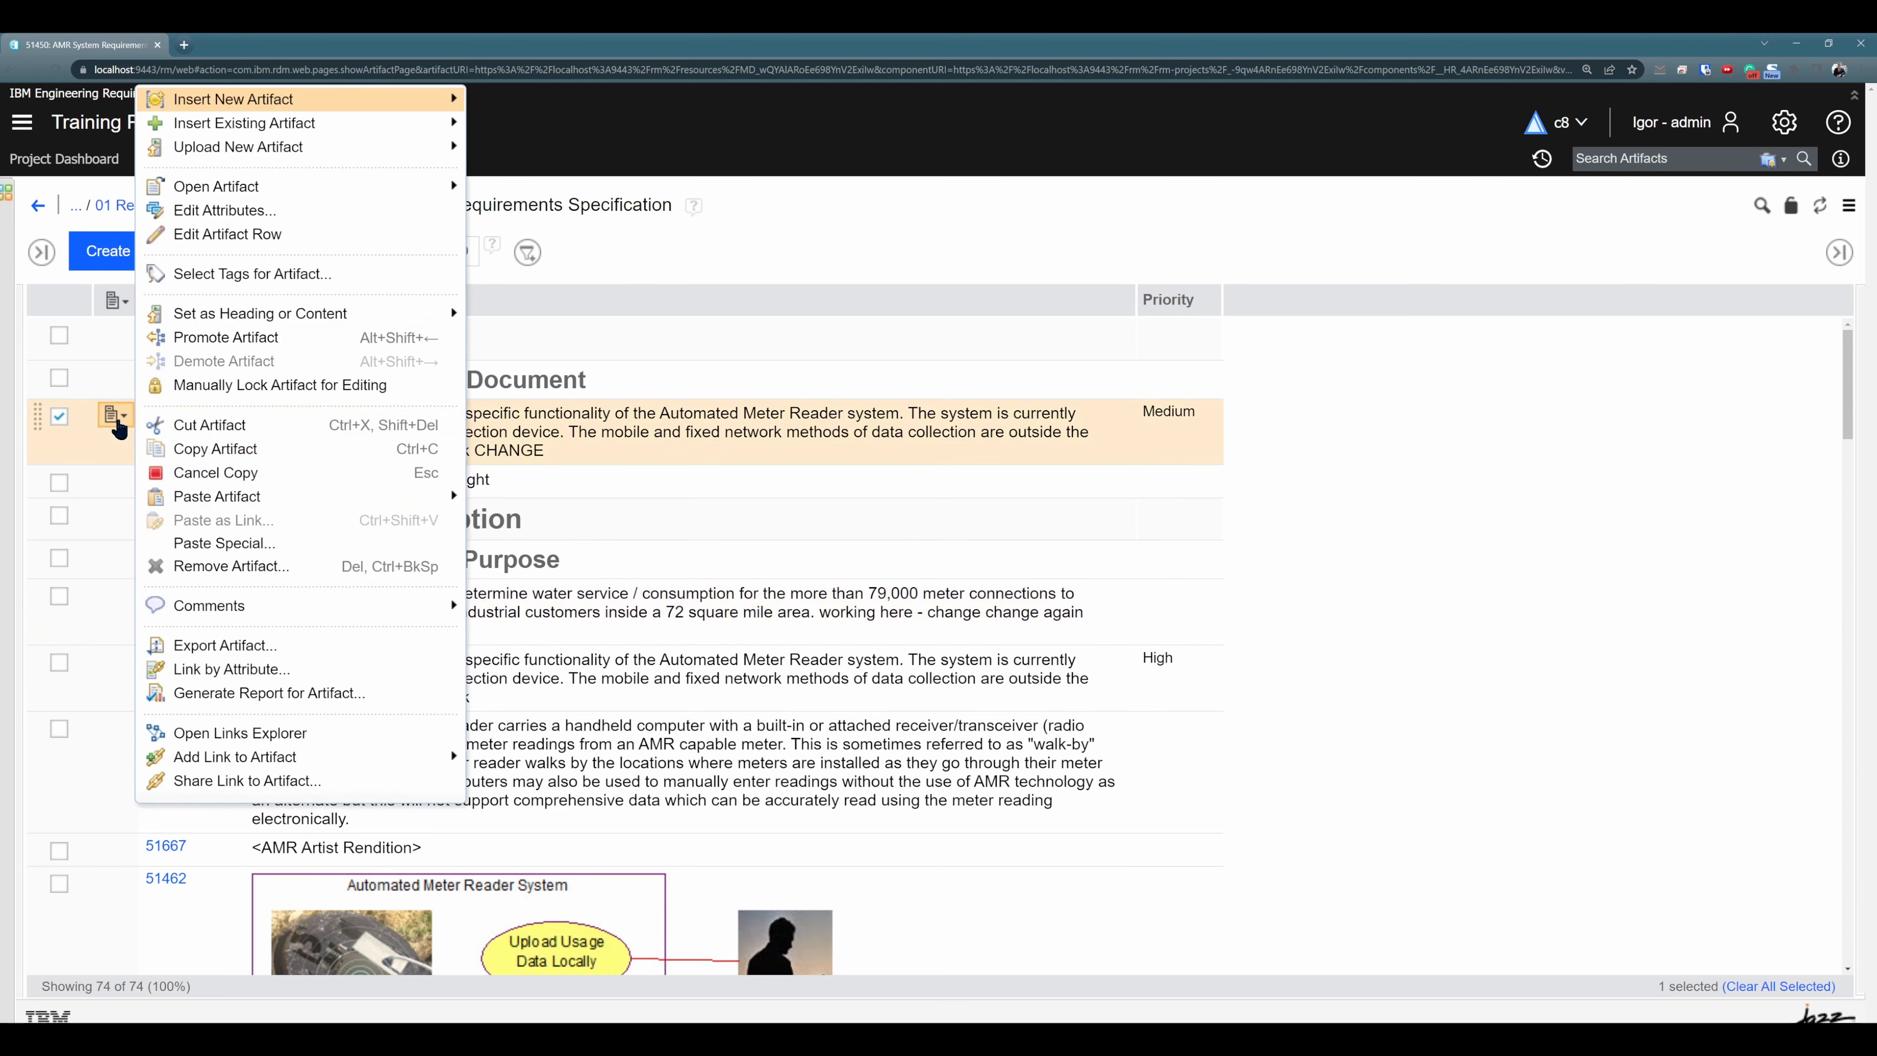
click(1372, 484)
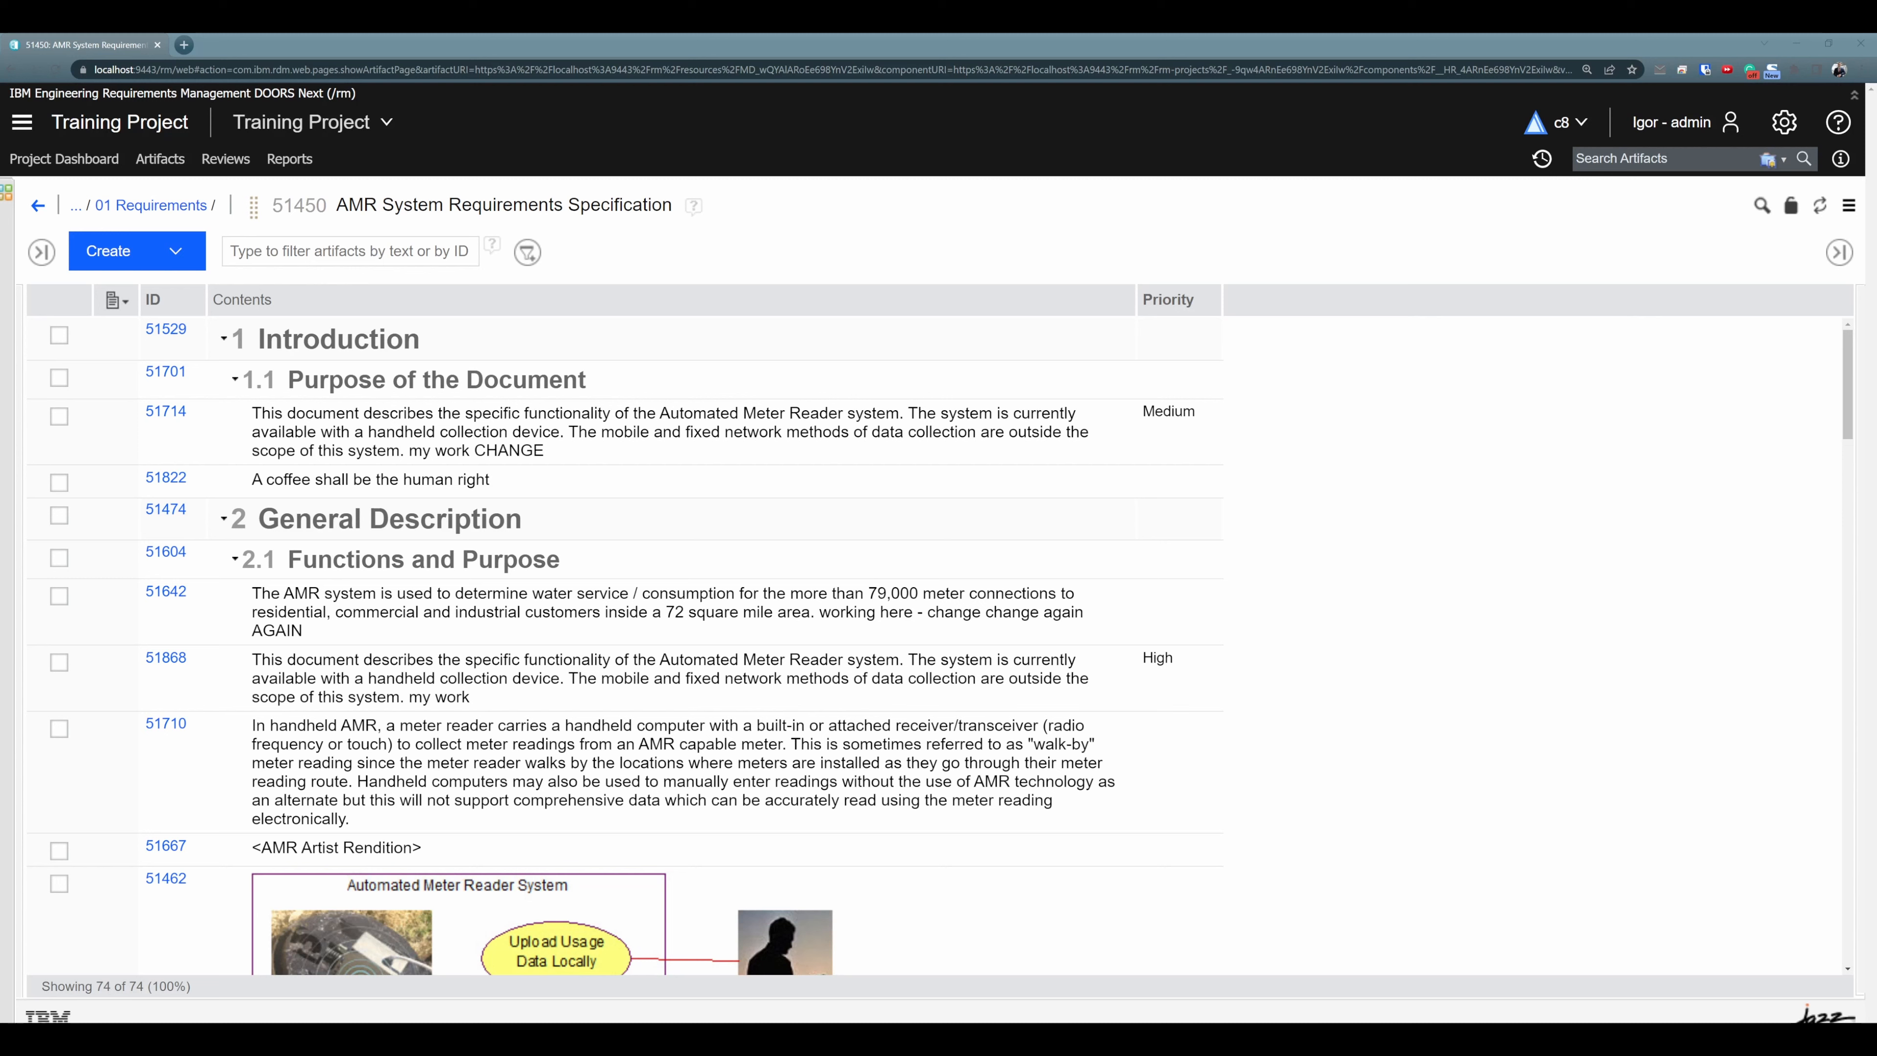
- Copy requirement 51822, "A coffee shall be the human right", and open Paste Special for requirement 51642
click(374, 480)
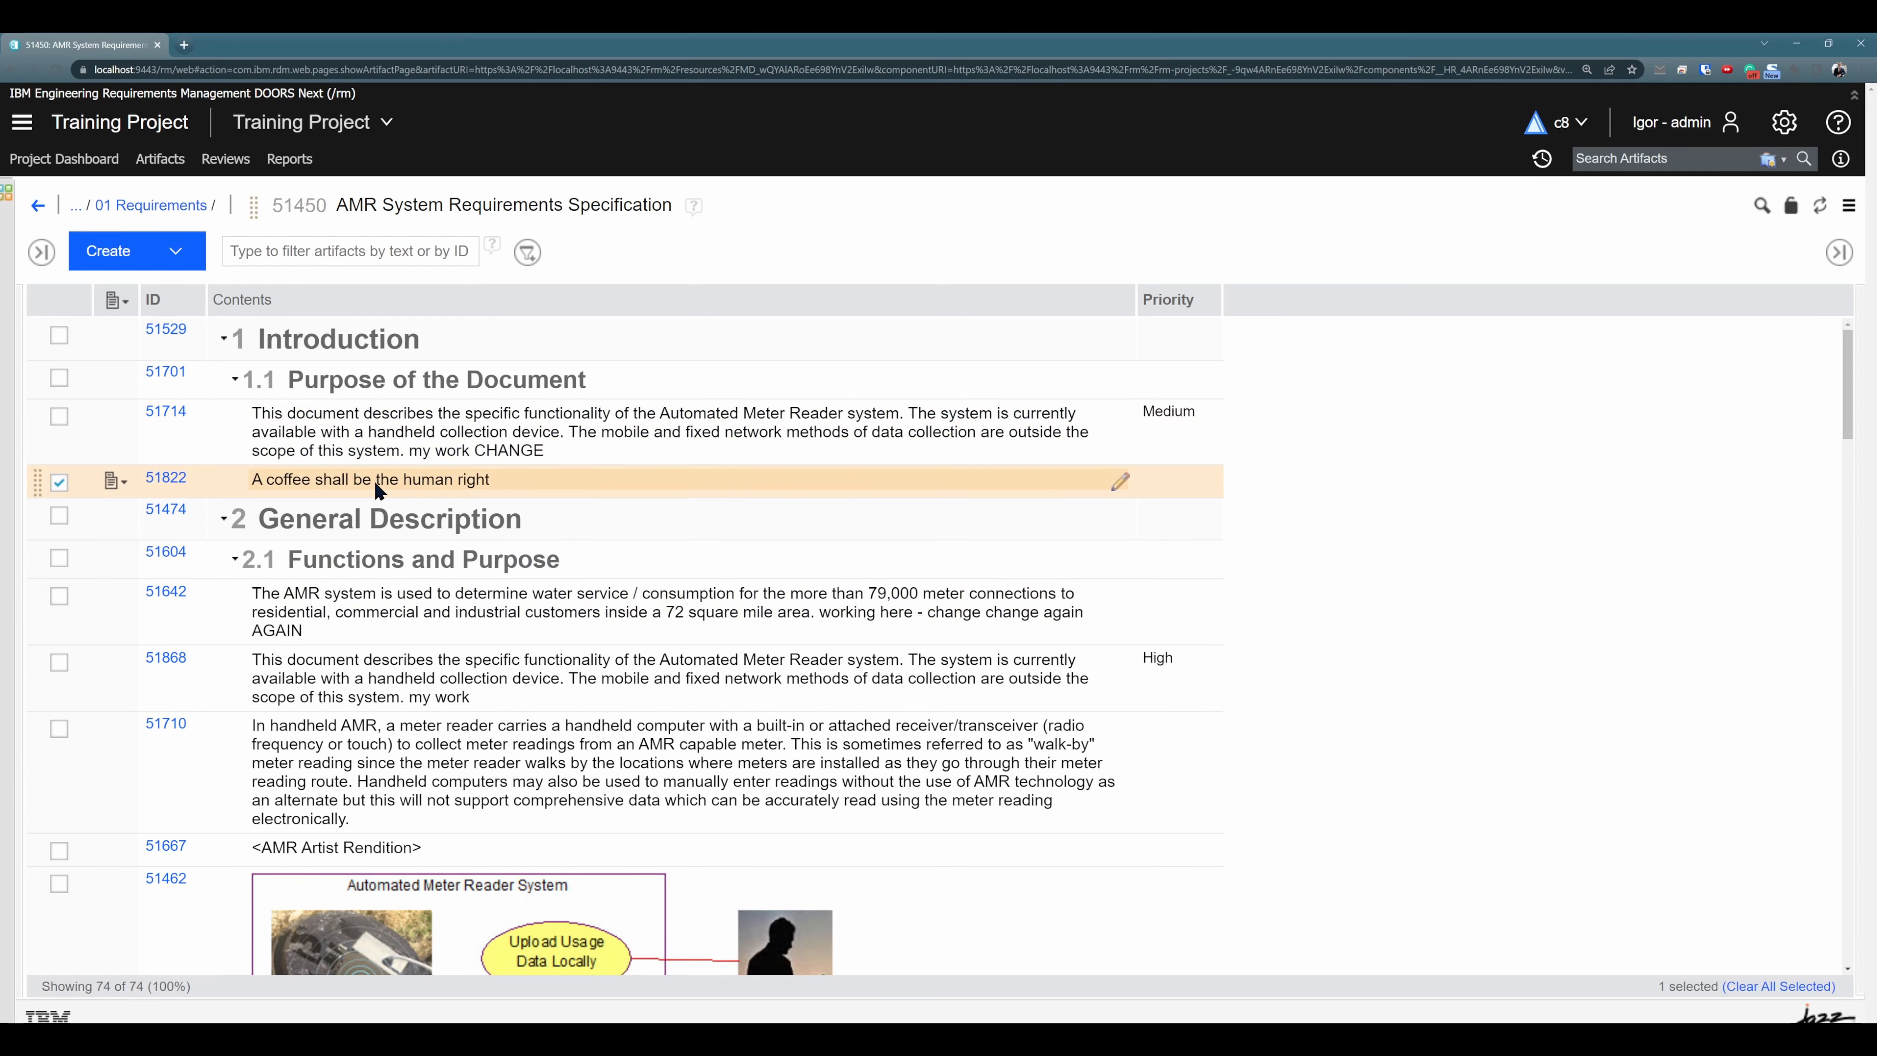
click(114, 481)
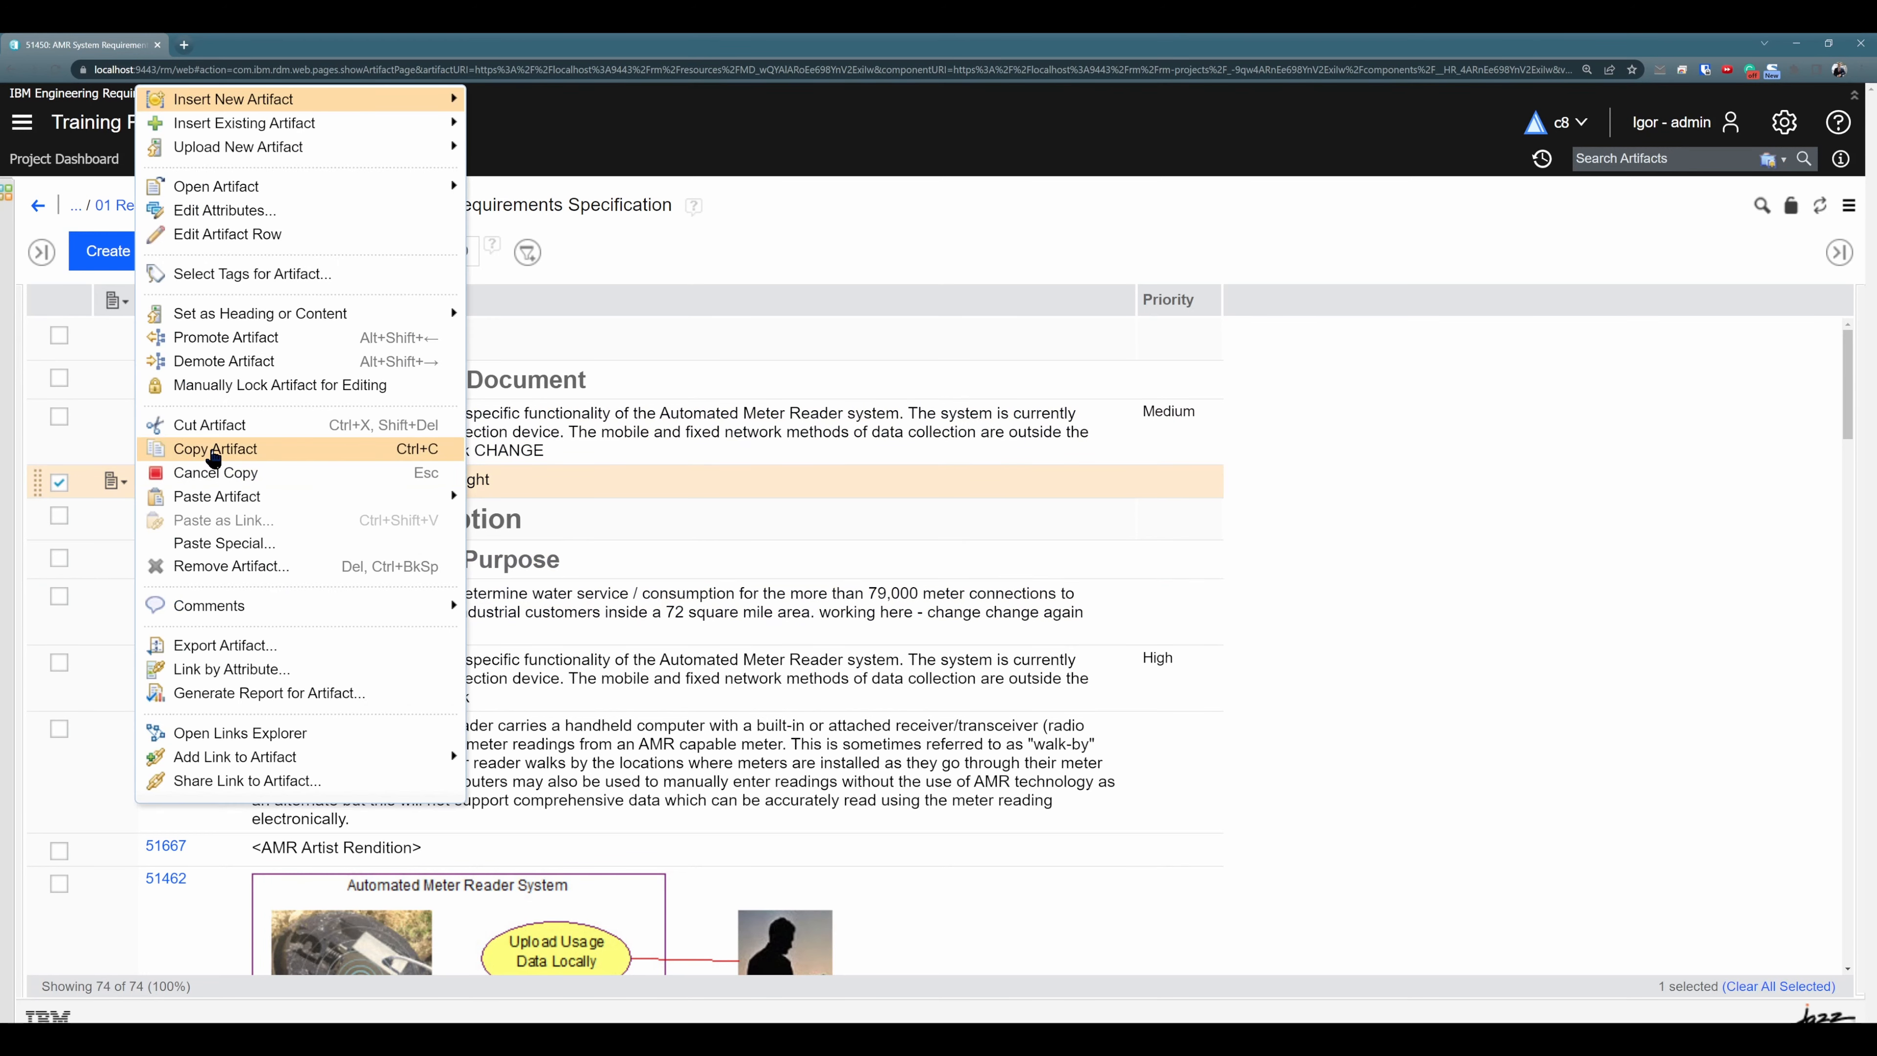
click(218, 448)
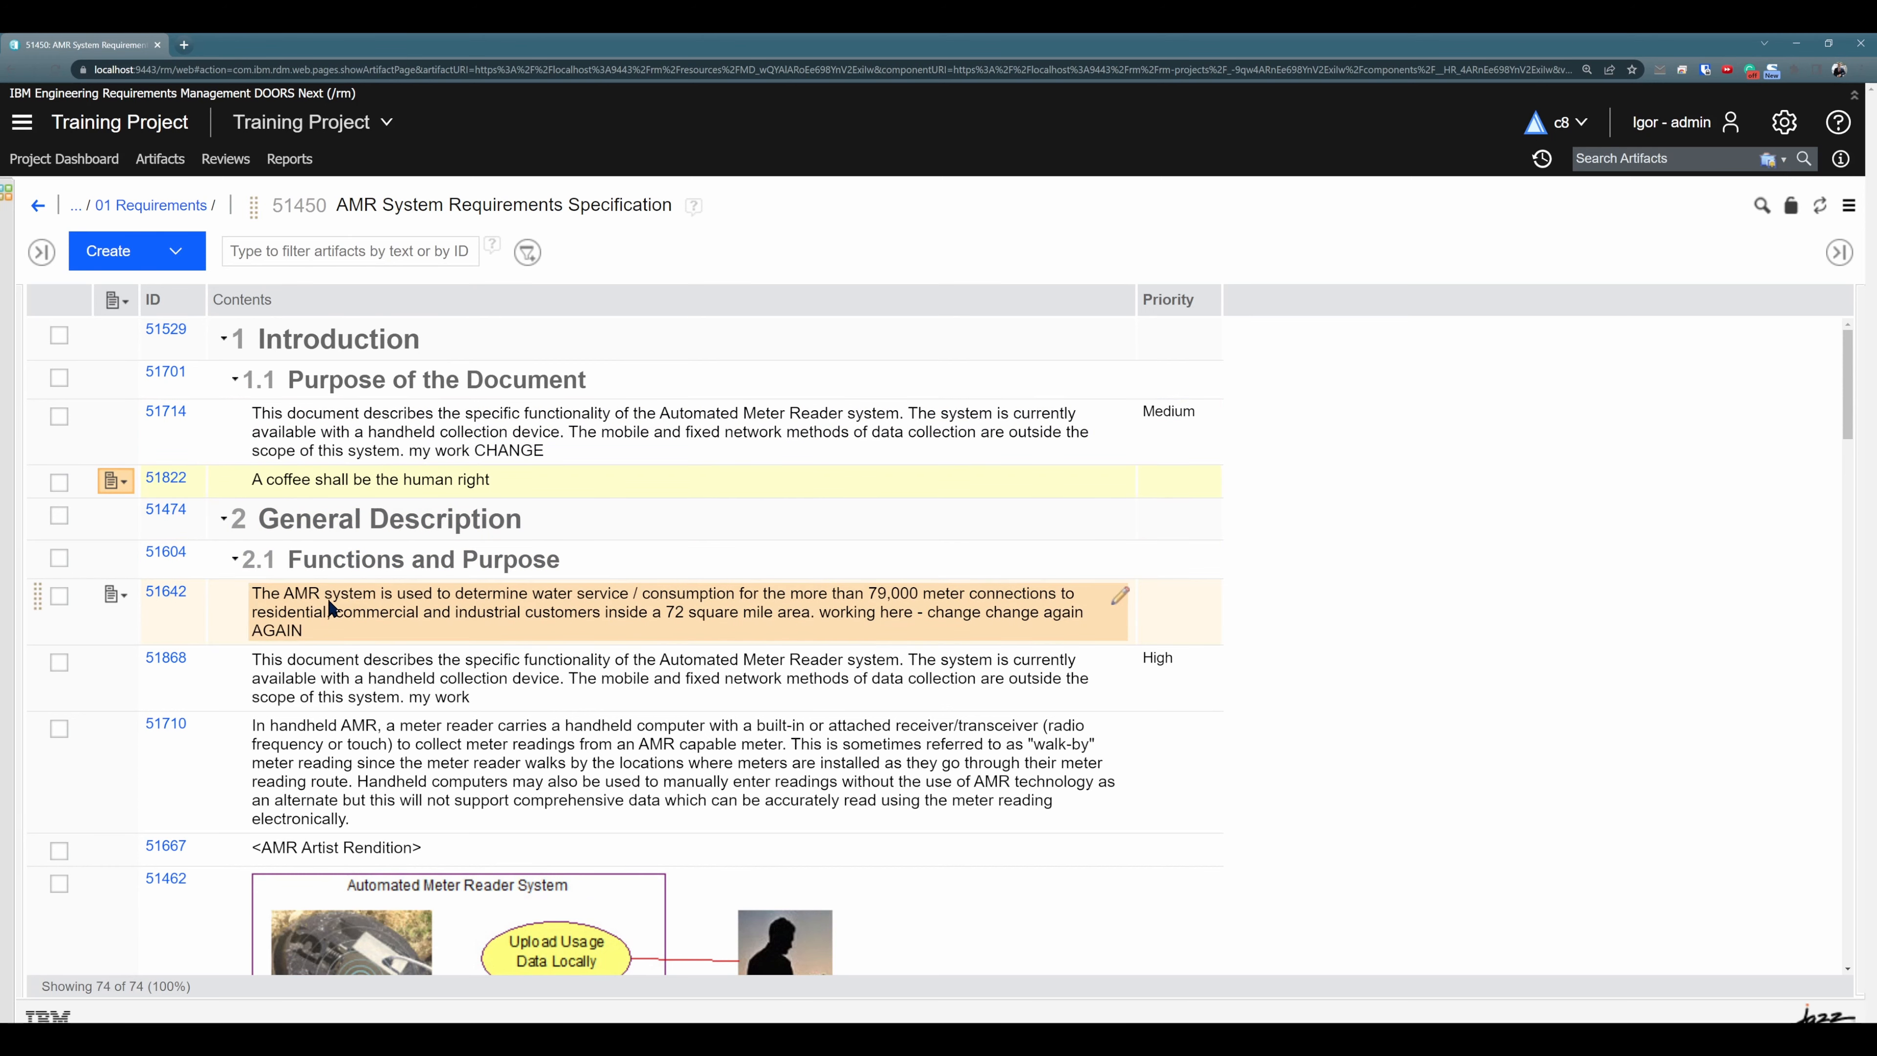
click(115, 596)
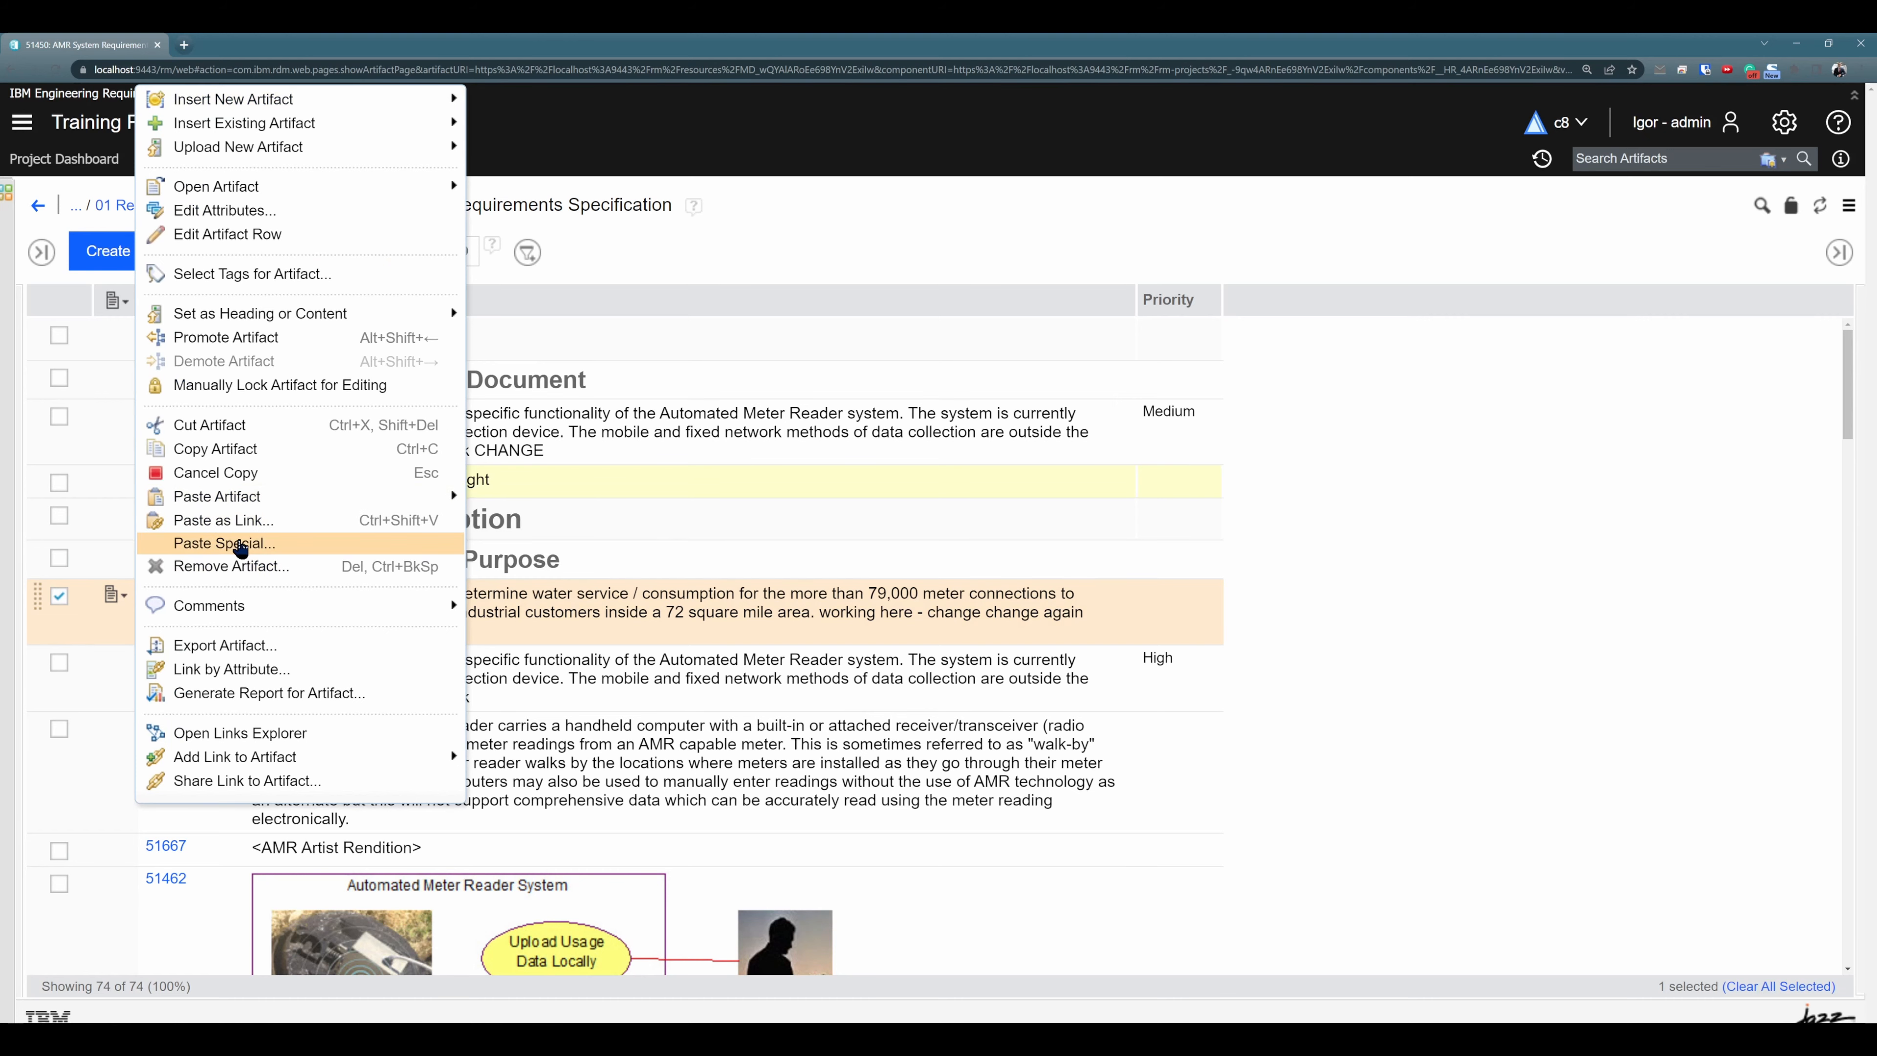
click(240, 545)
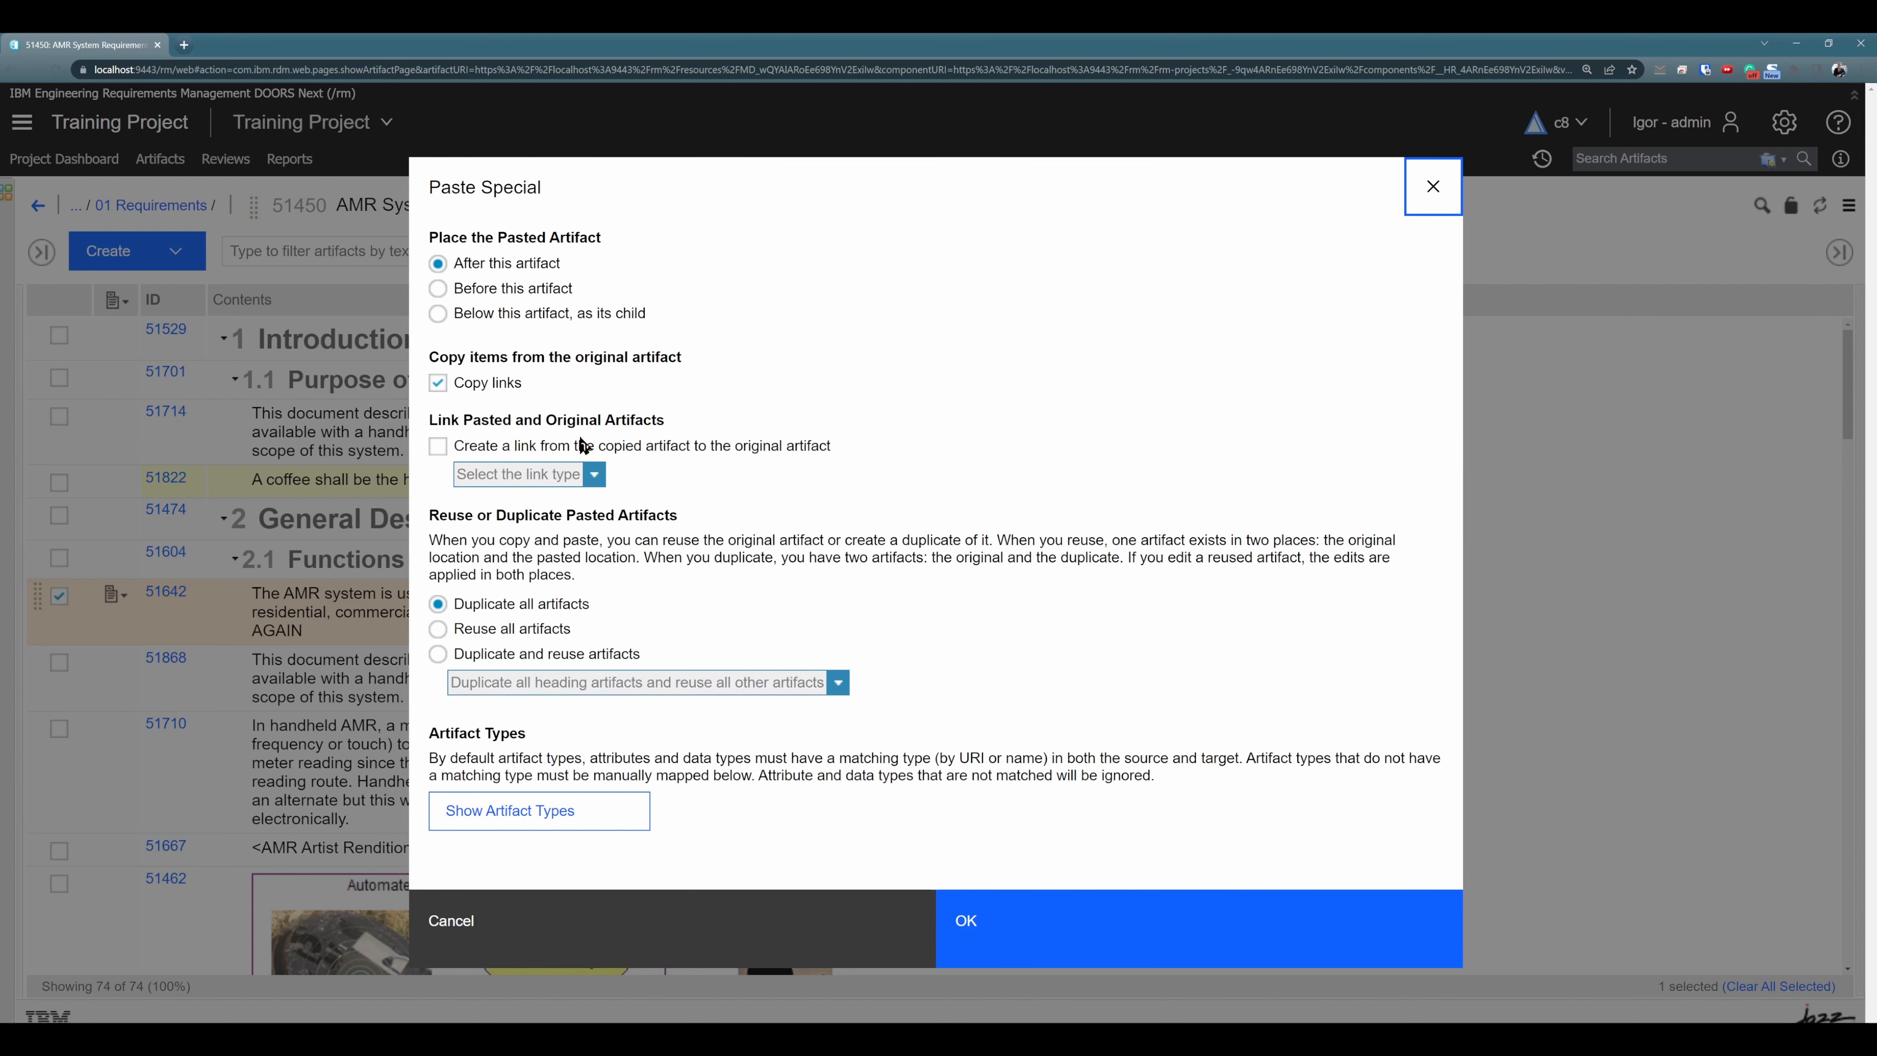
- Examine the Paste Special options for linking pasted artifacts to the originals and for reusing or duplicating them
drag(832, 446, 442, 425)
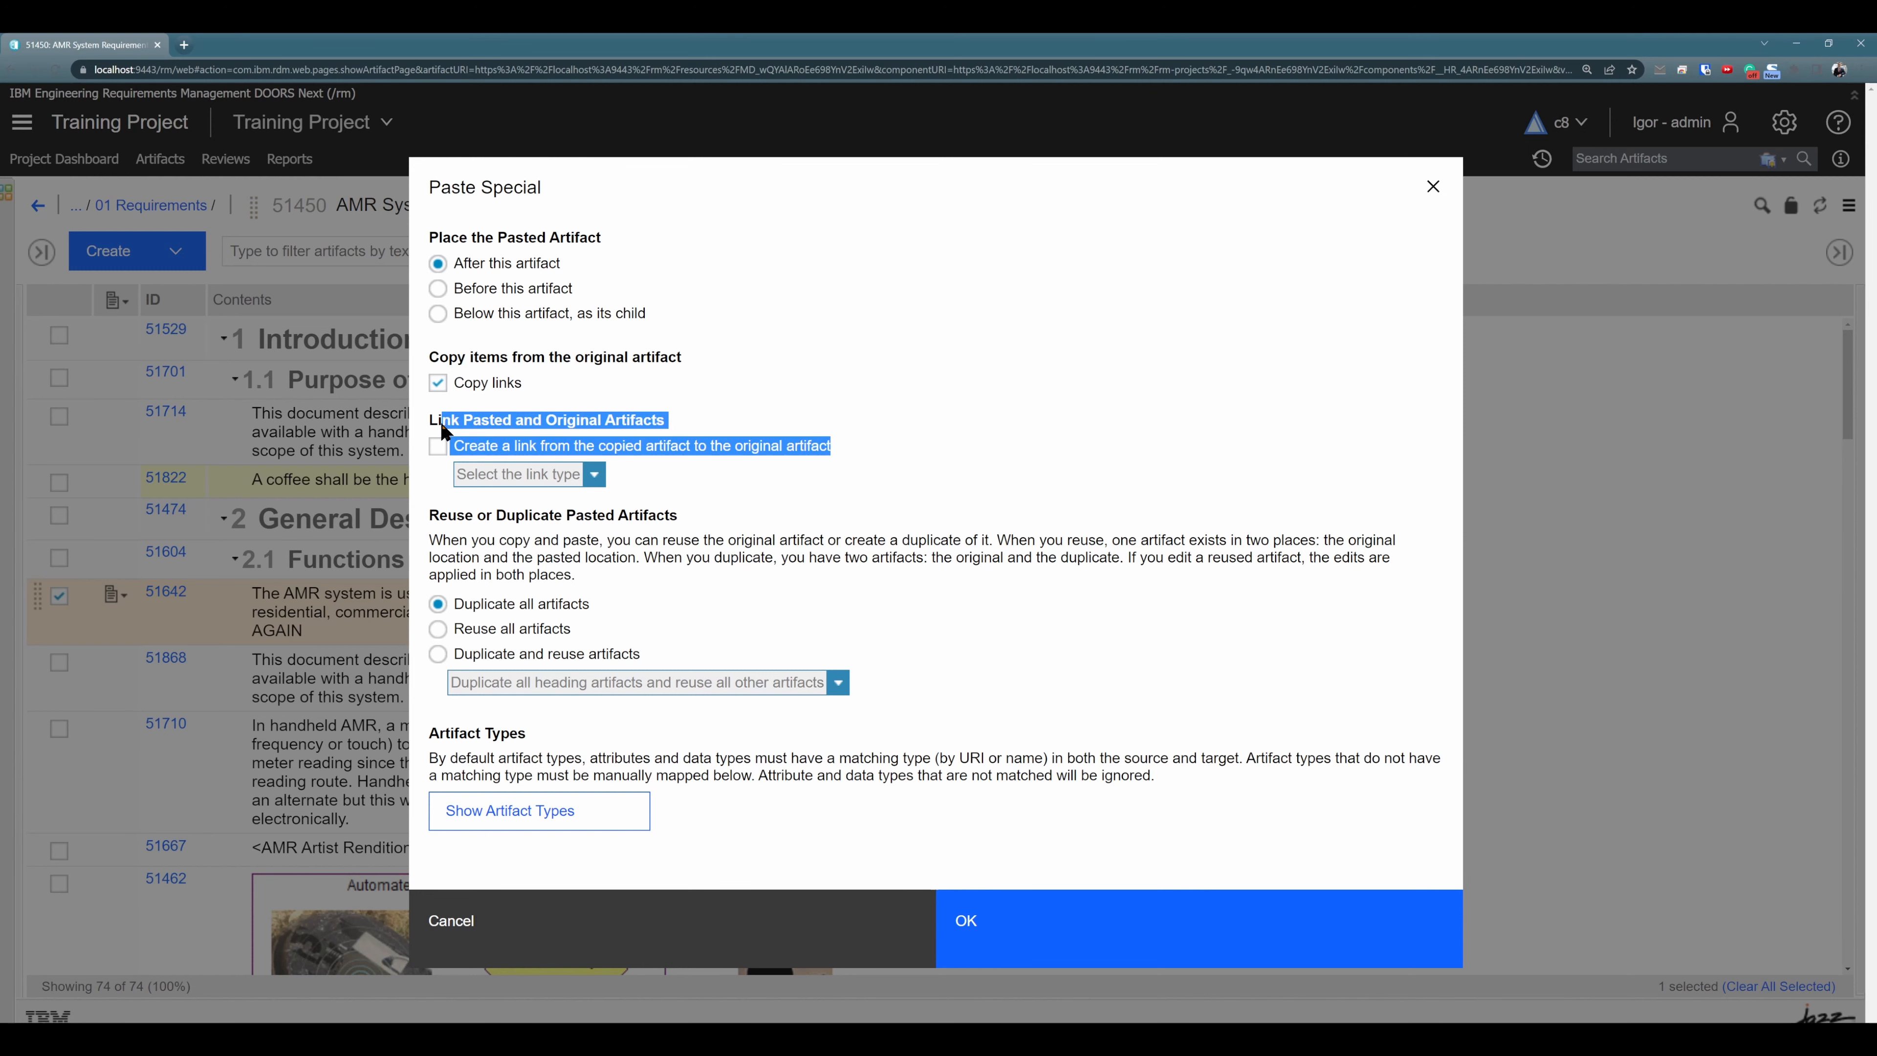
click(772, 492)
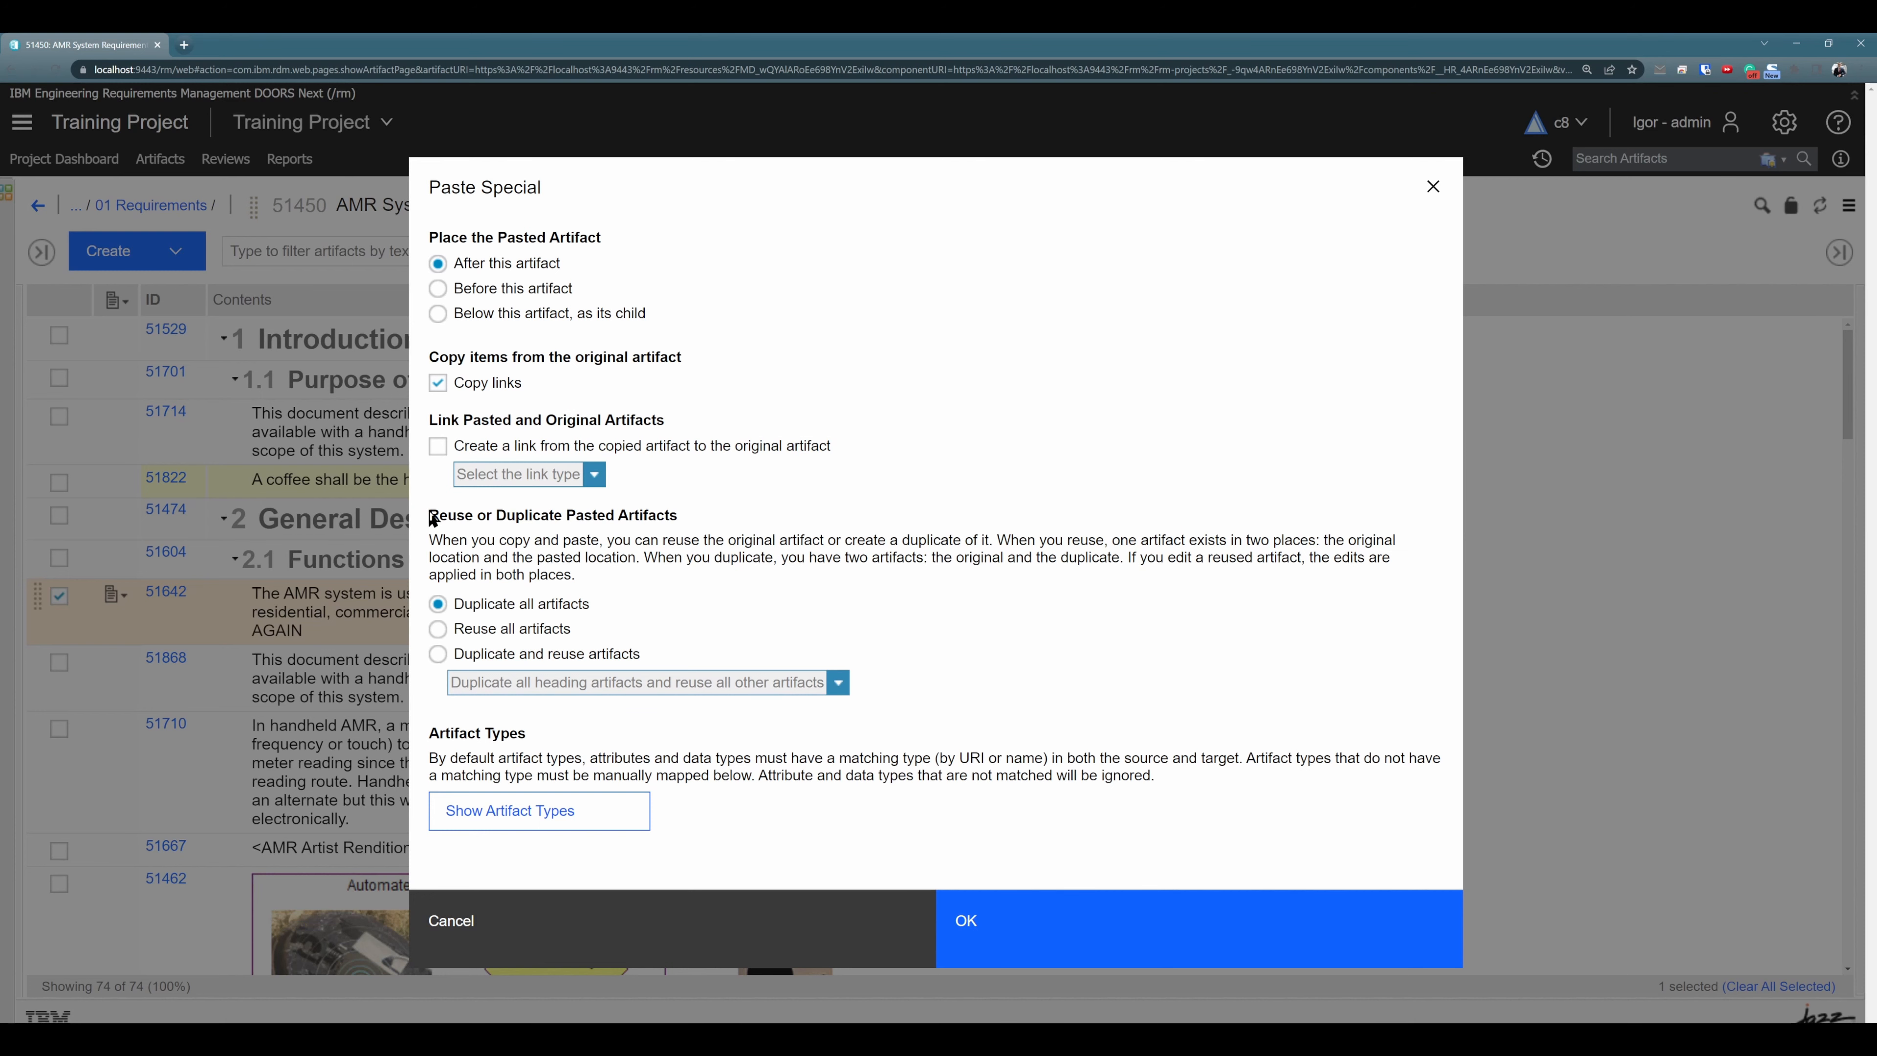
drag(433, 520, 917, 688)
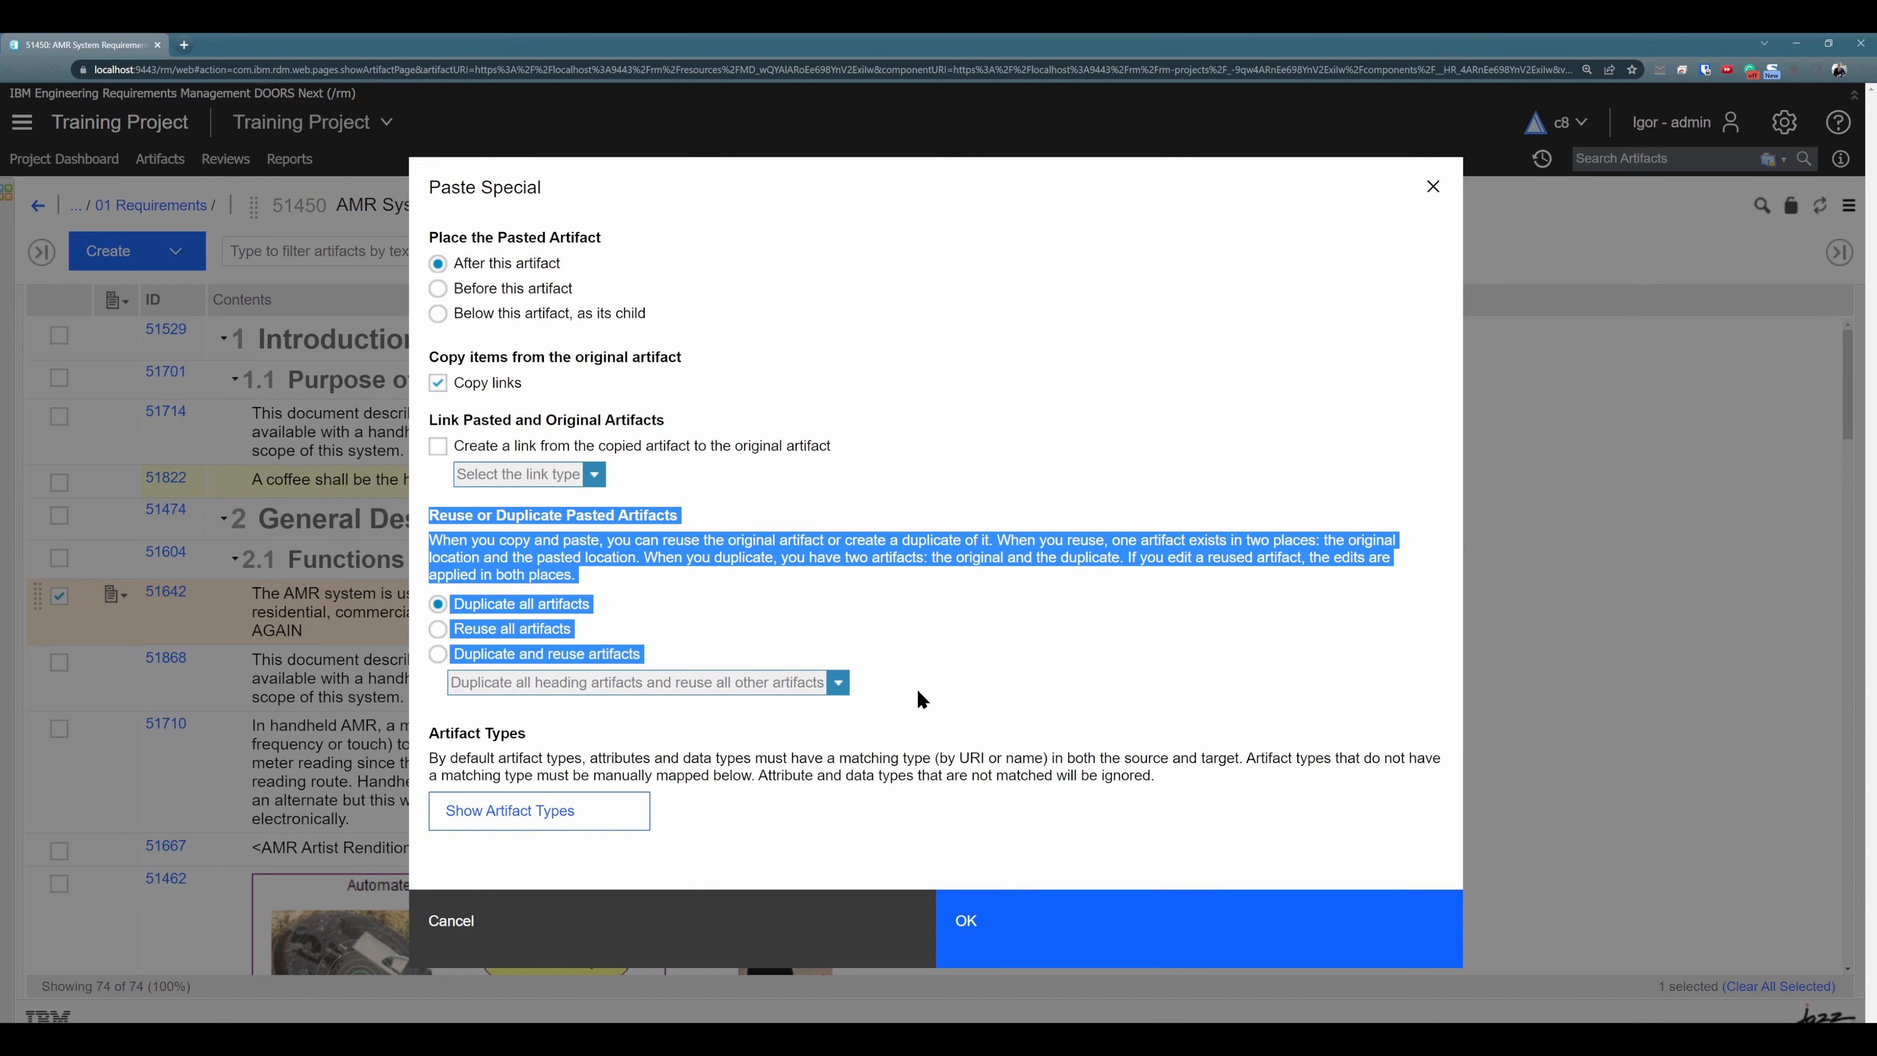
click(550, 548)
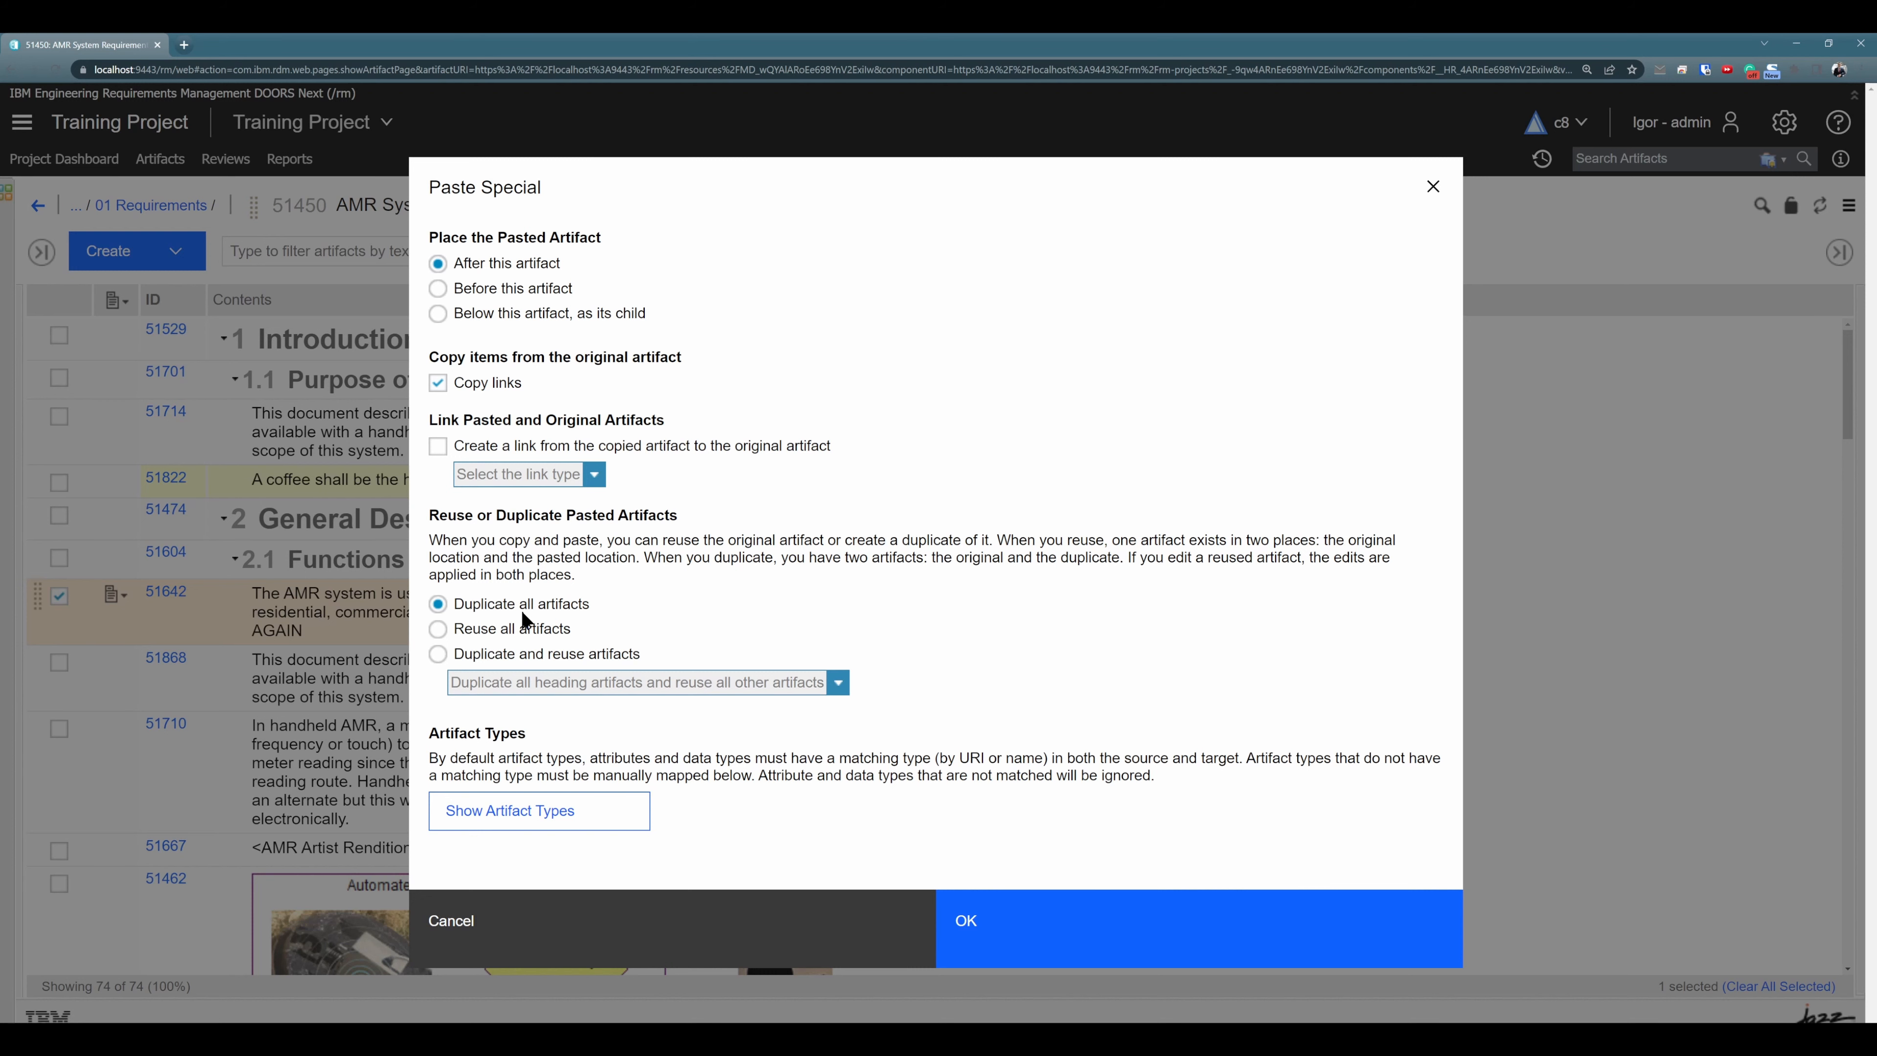
- Try reusing all artifacts, and the mixed mode that duplicates all heading artifacts and reuses all other artifacts
click(442, 628)
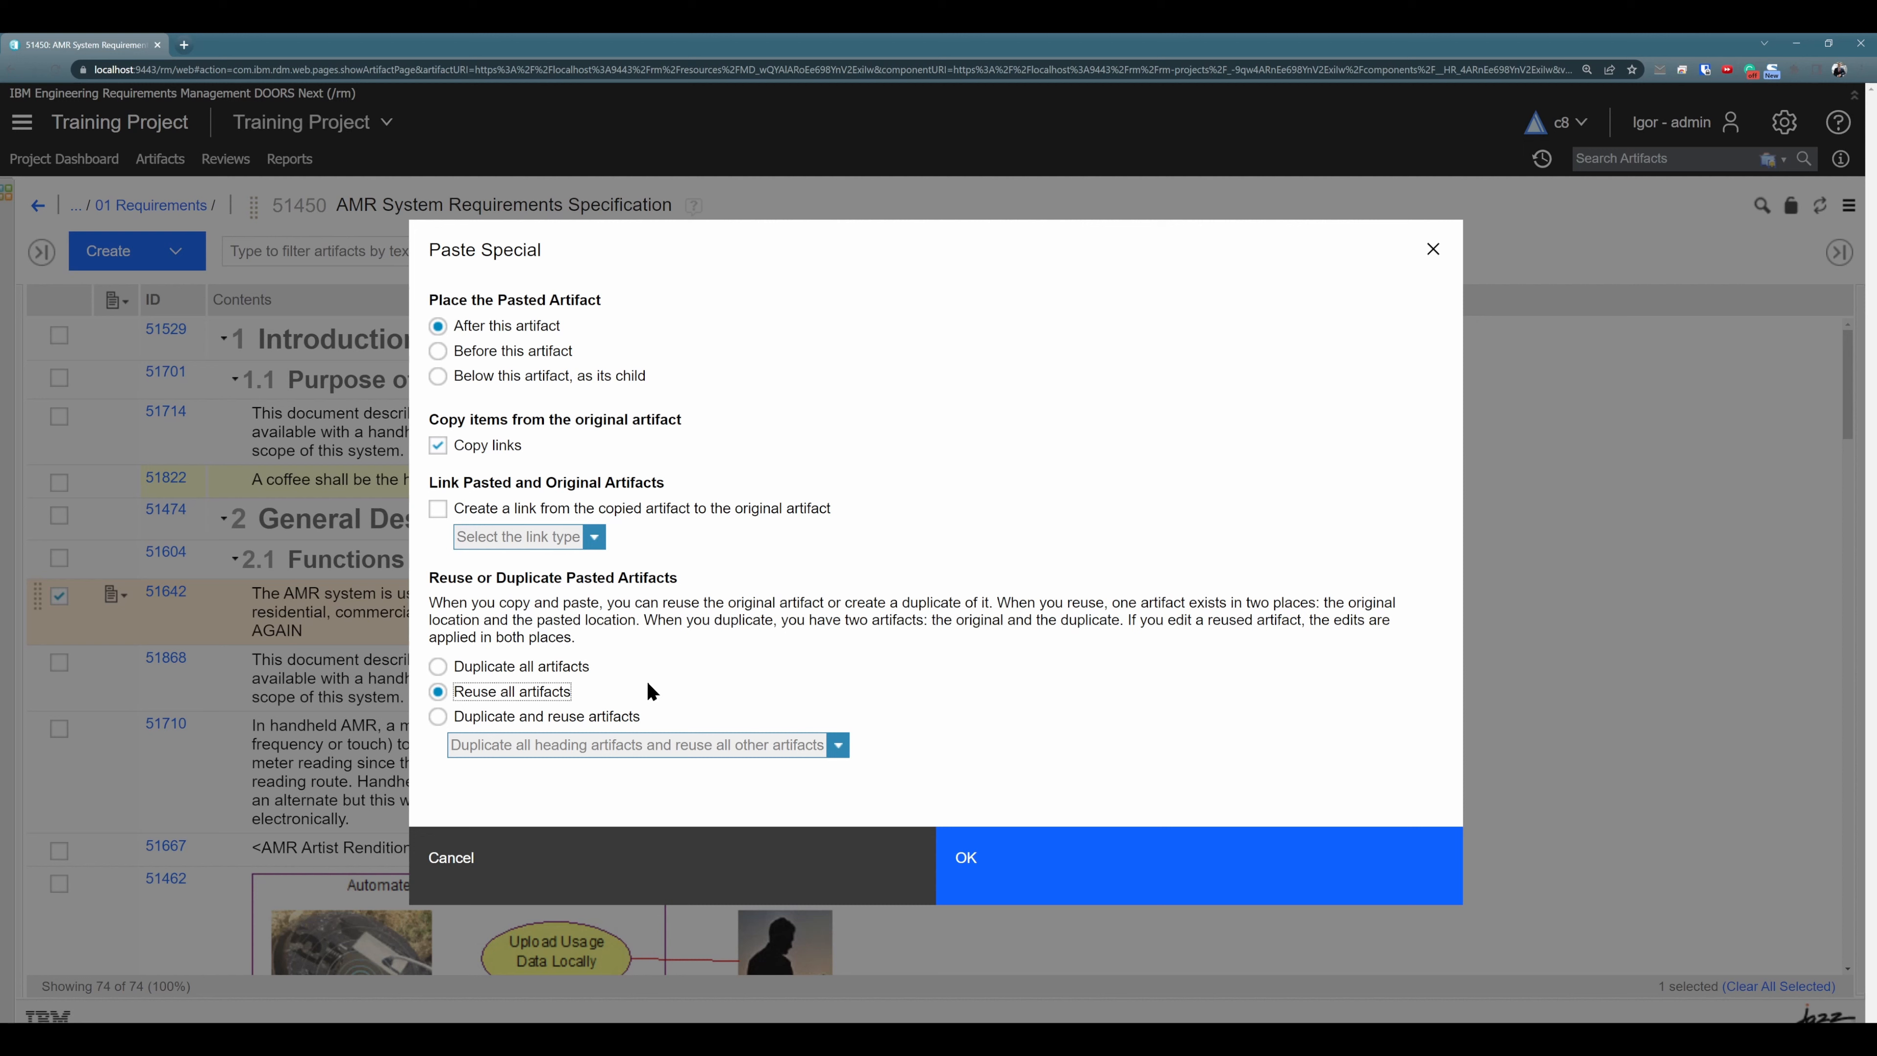
click(437, 716)
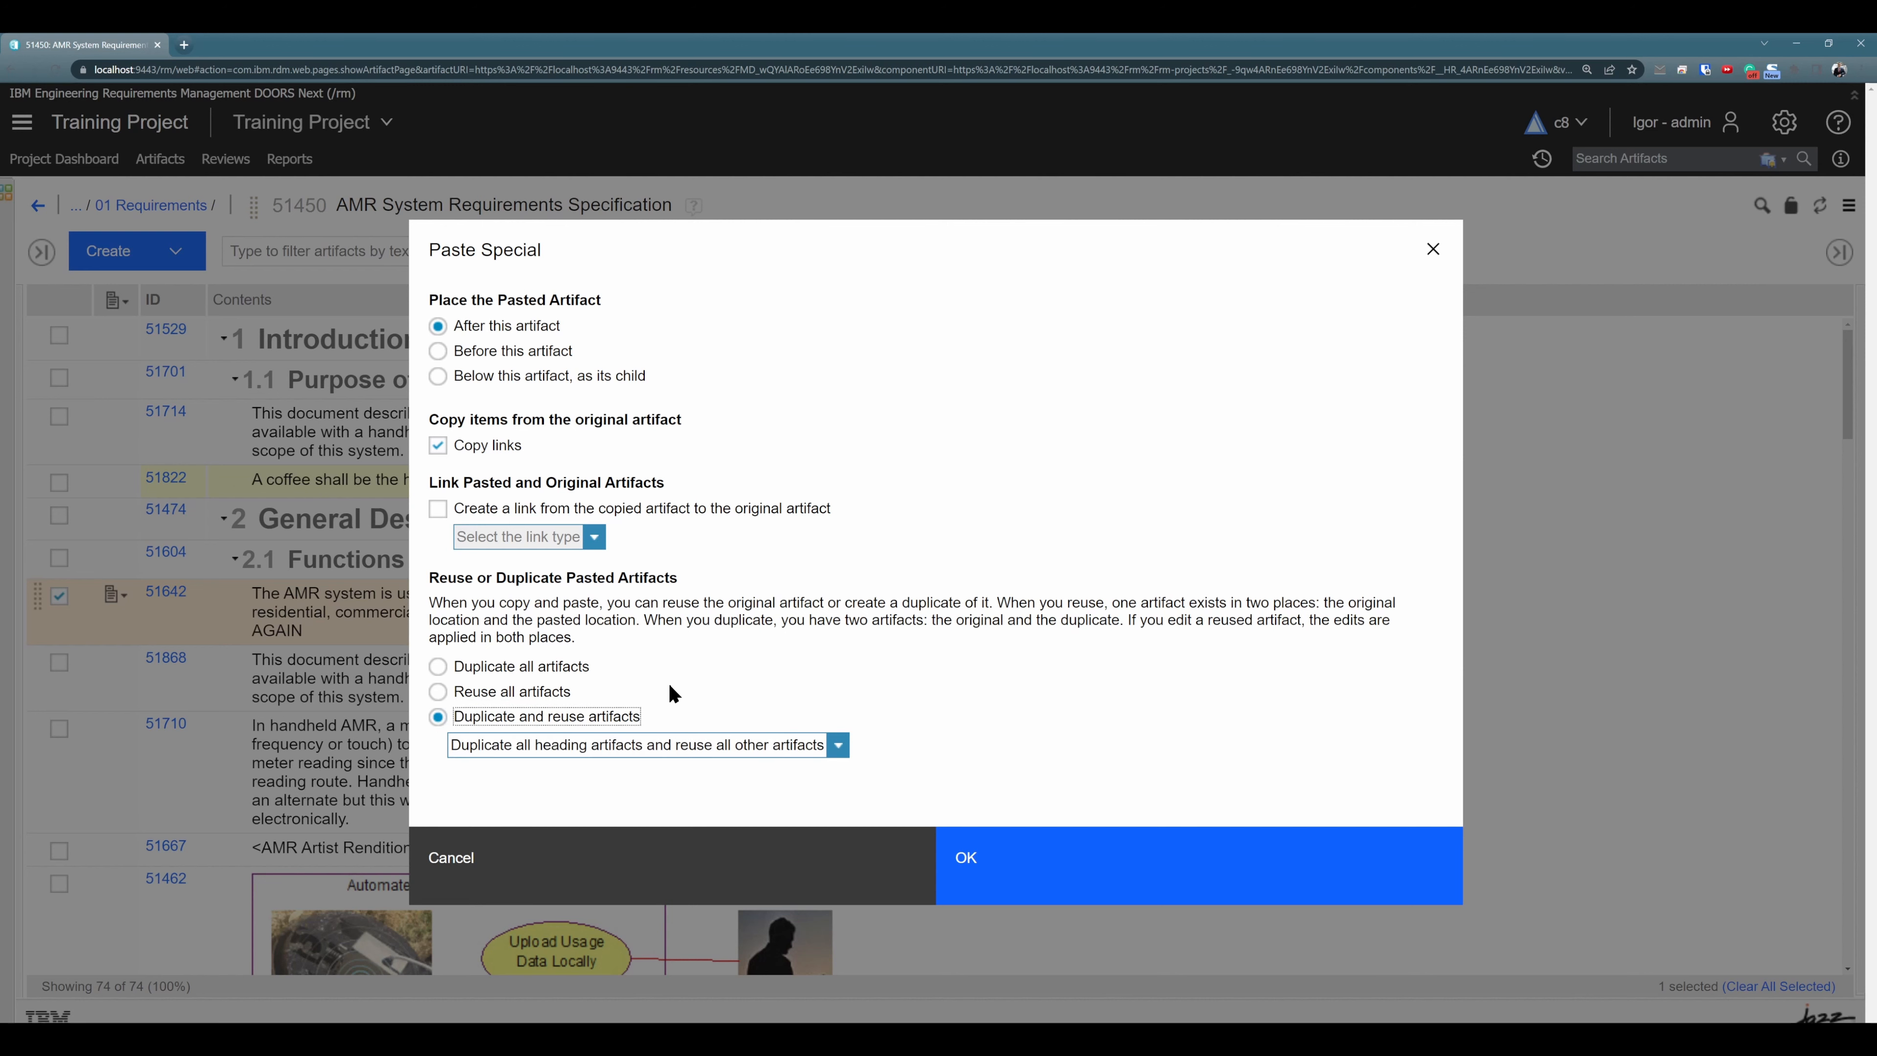
click(838, 747)
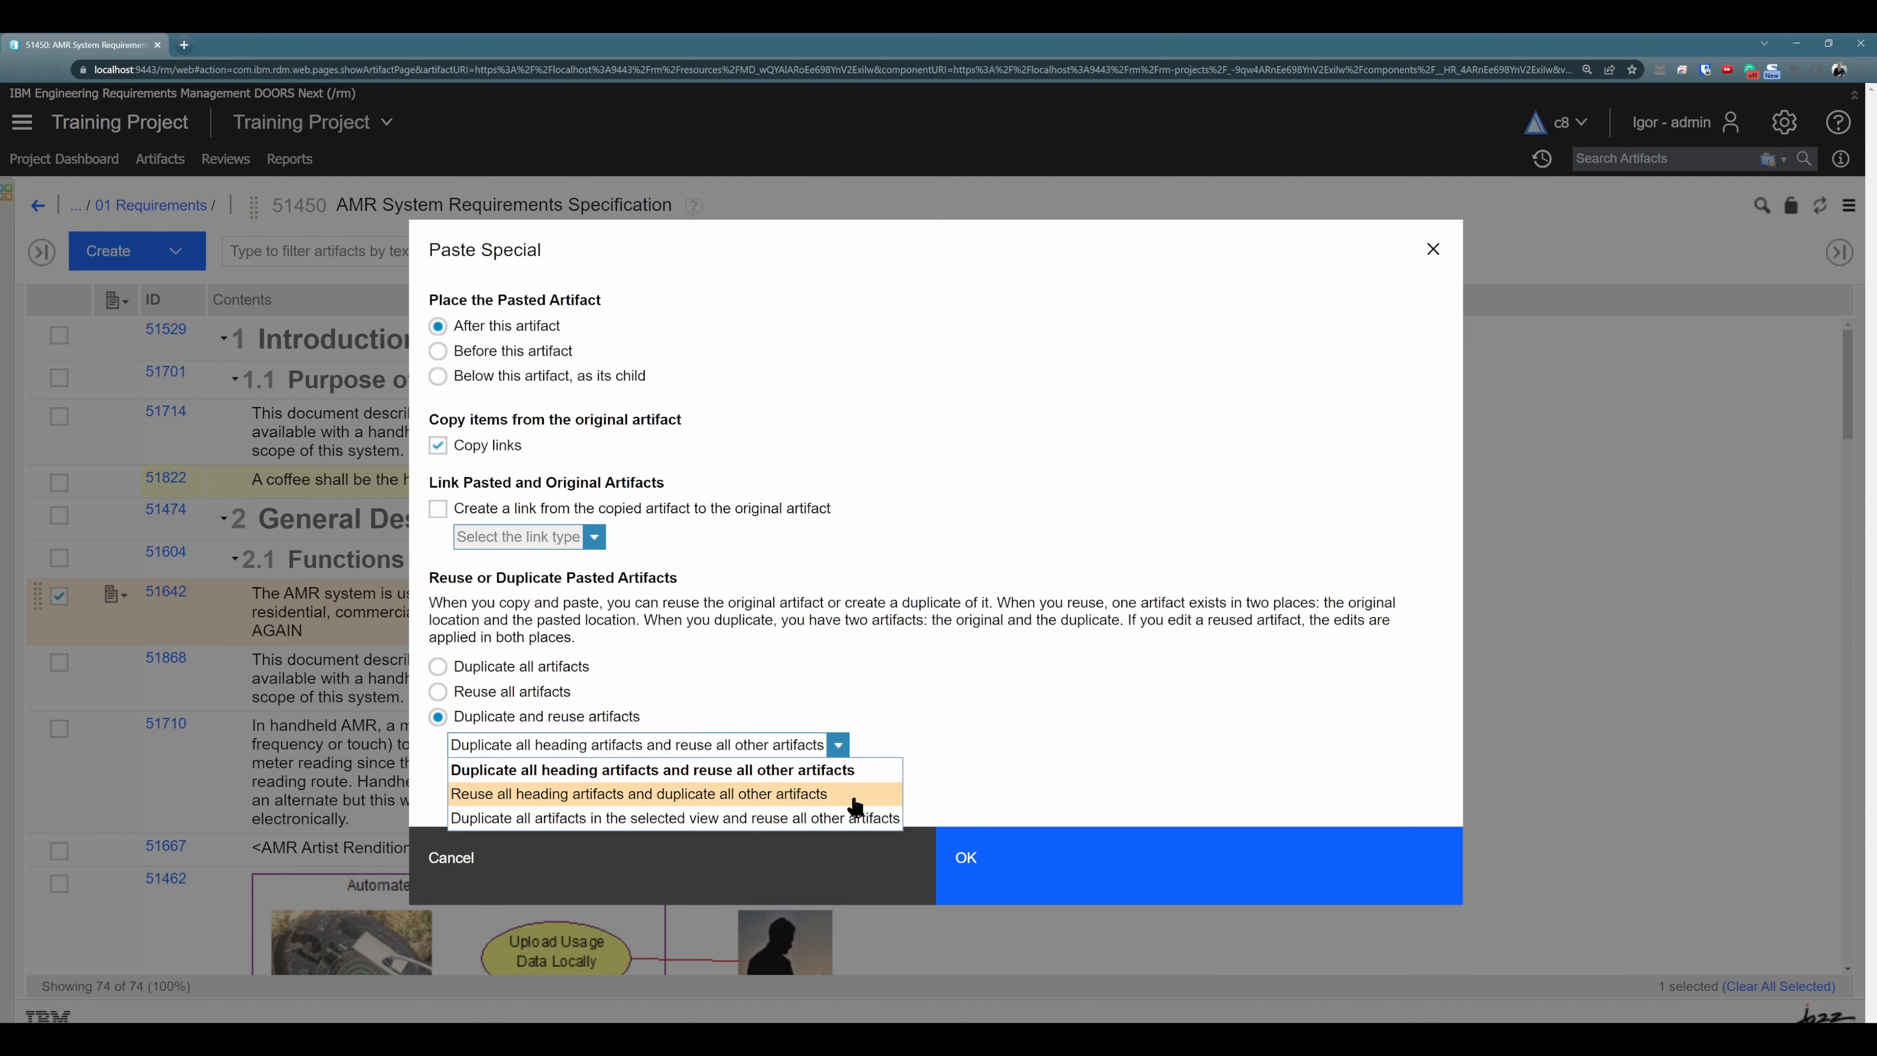
click(851, 762)
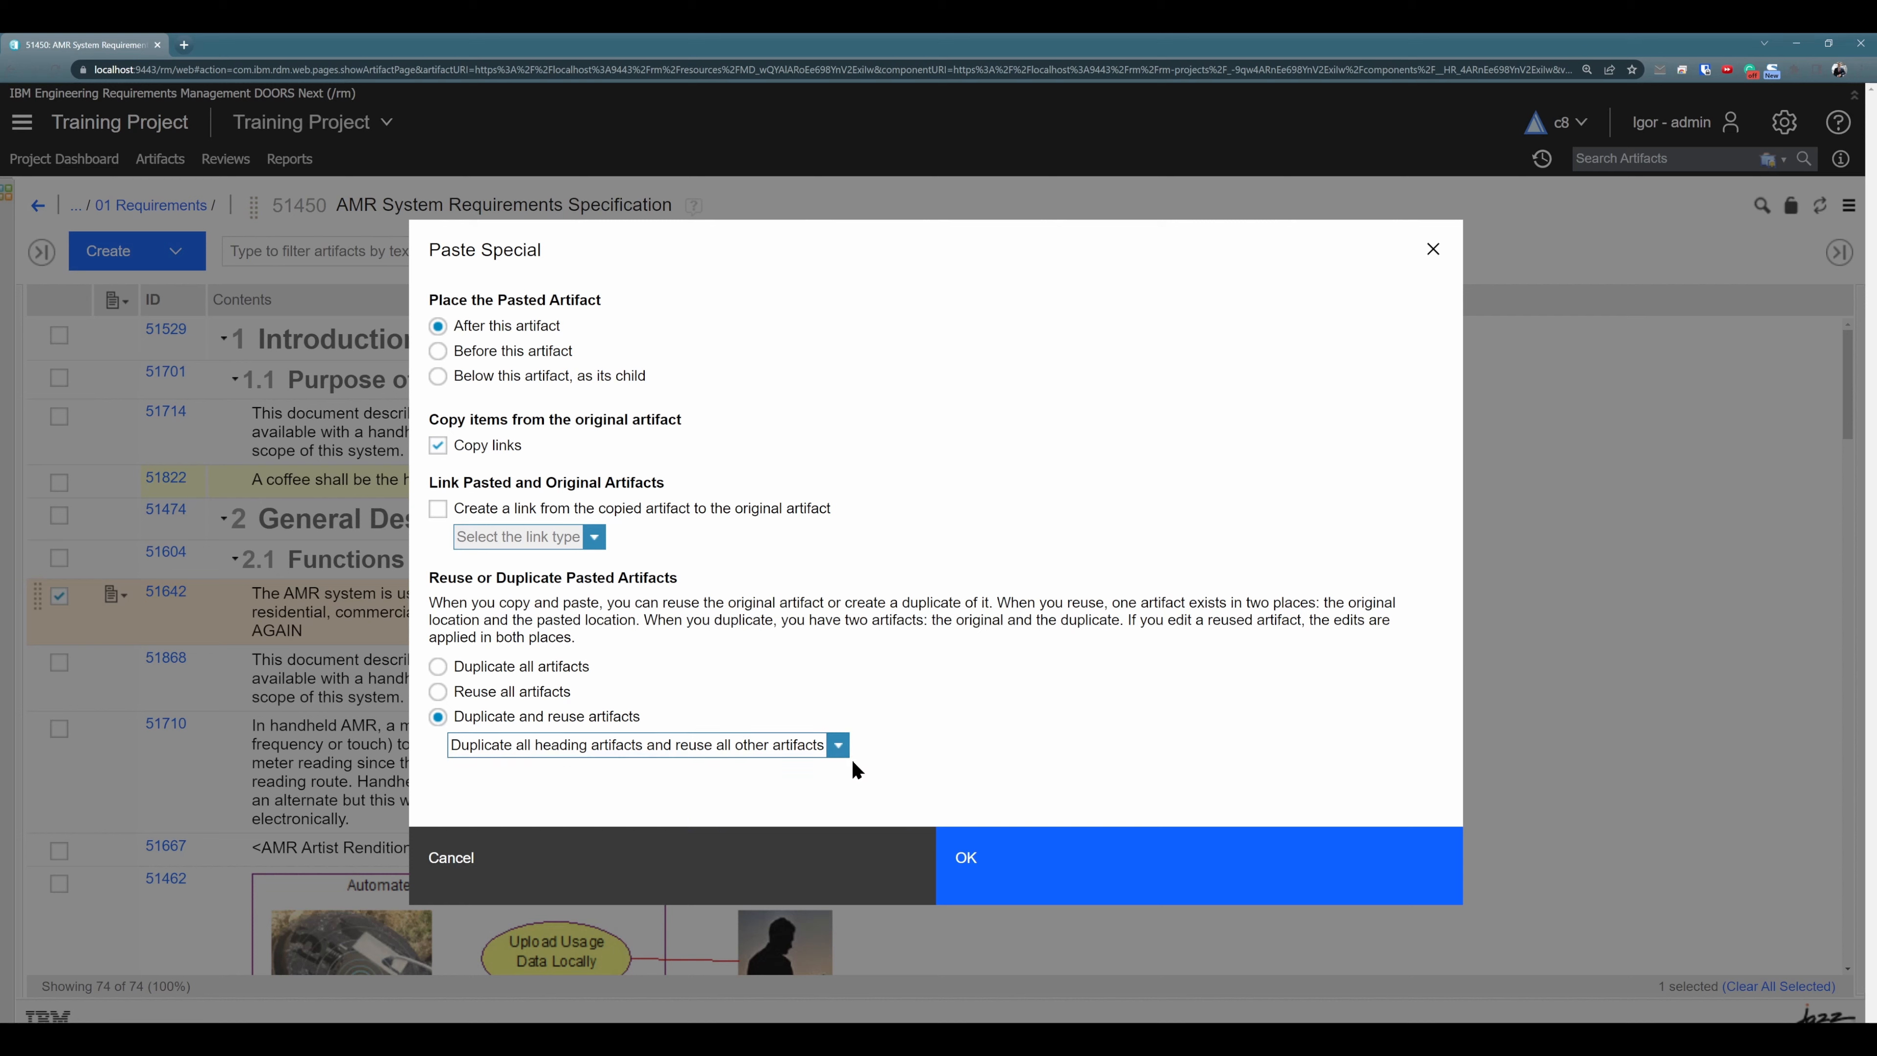
- Switch the paste mode between duplicating and reusing, leaving it on Reuse all artifacts
click(535, 691)
click(460, 665)
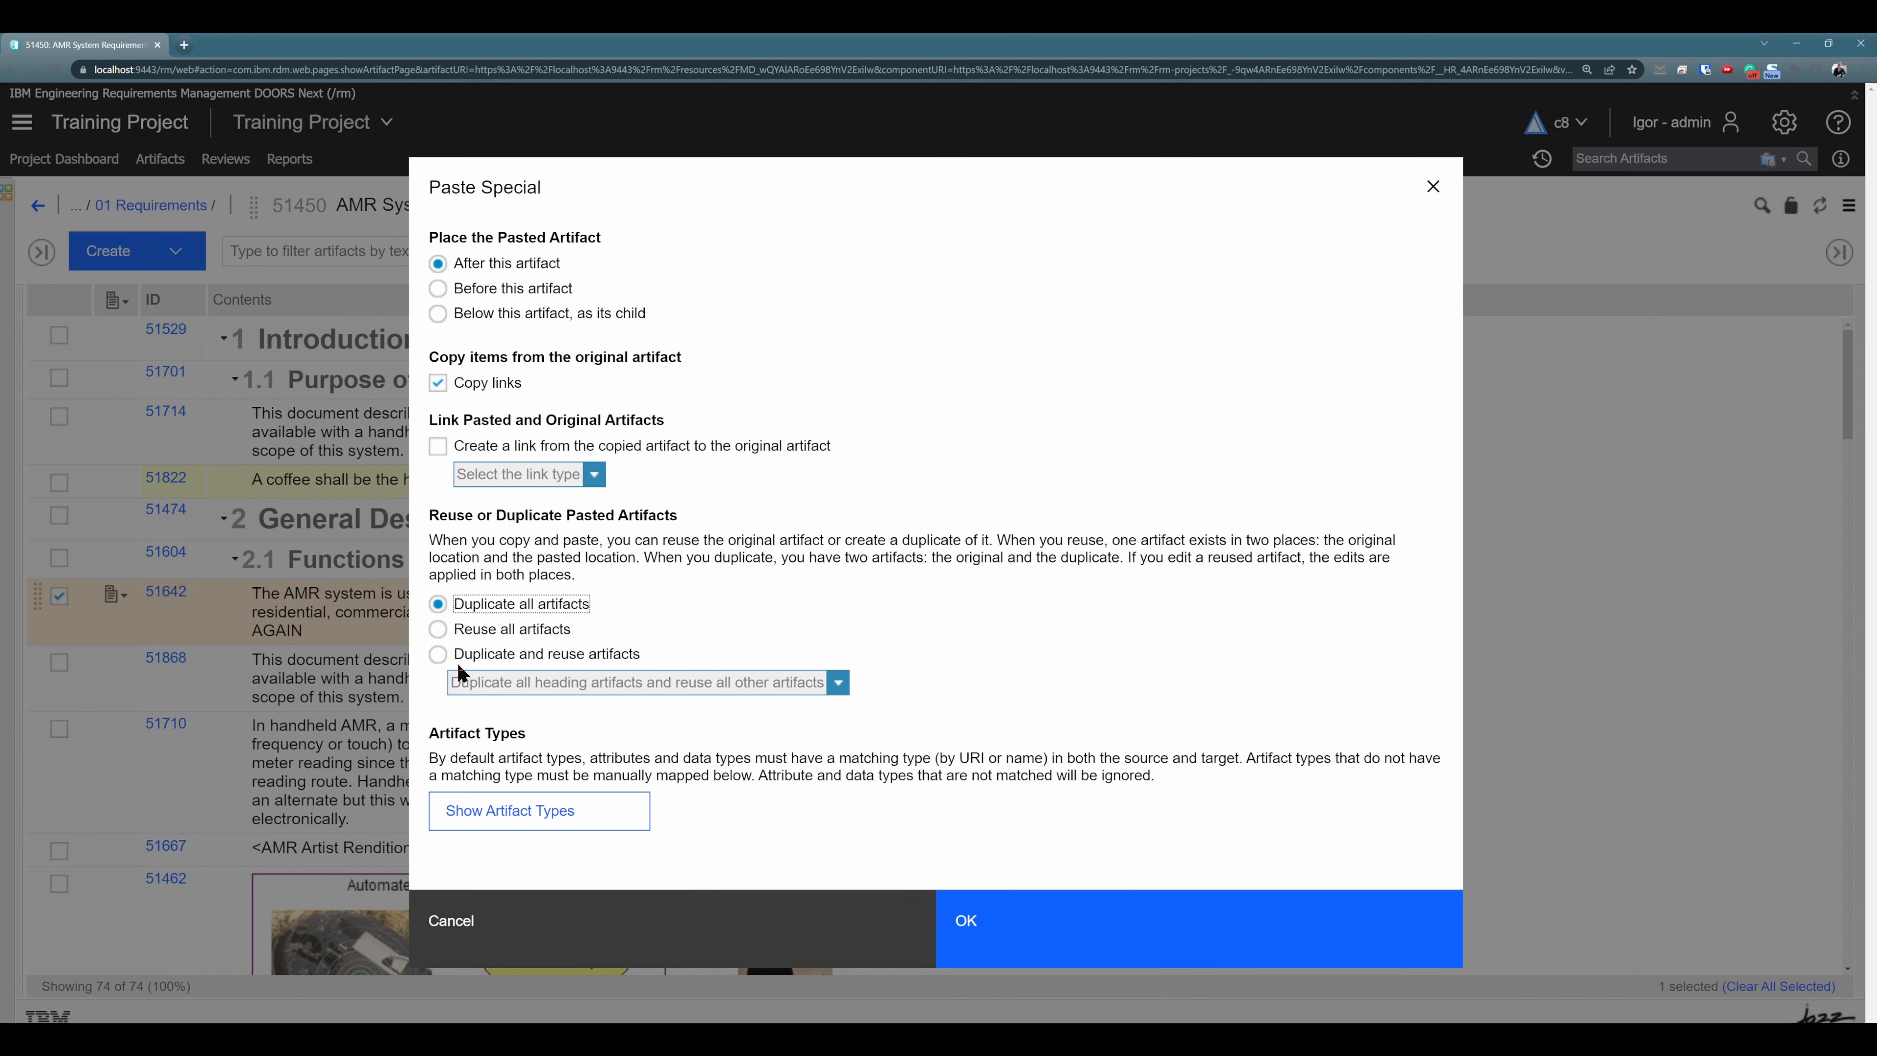
click(452, 629)
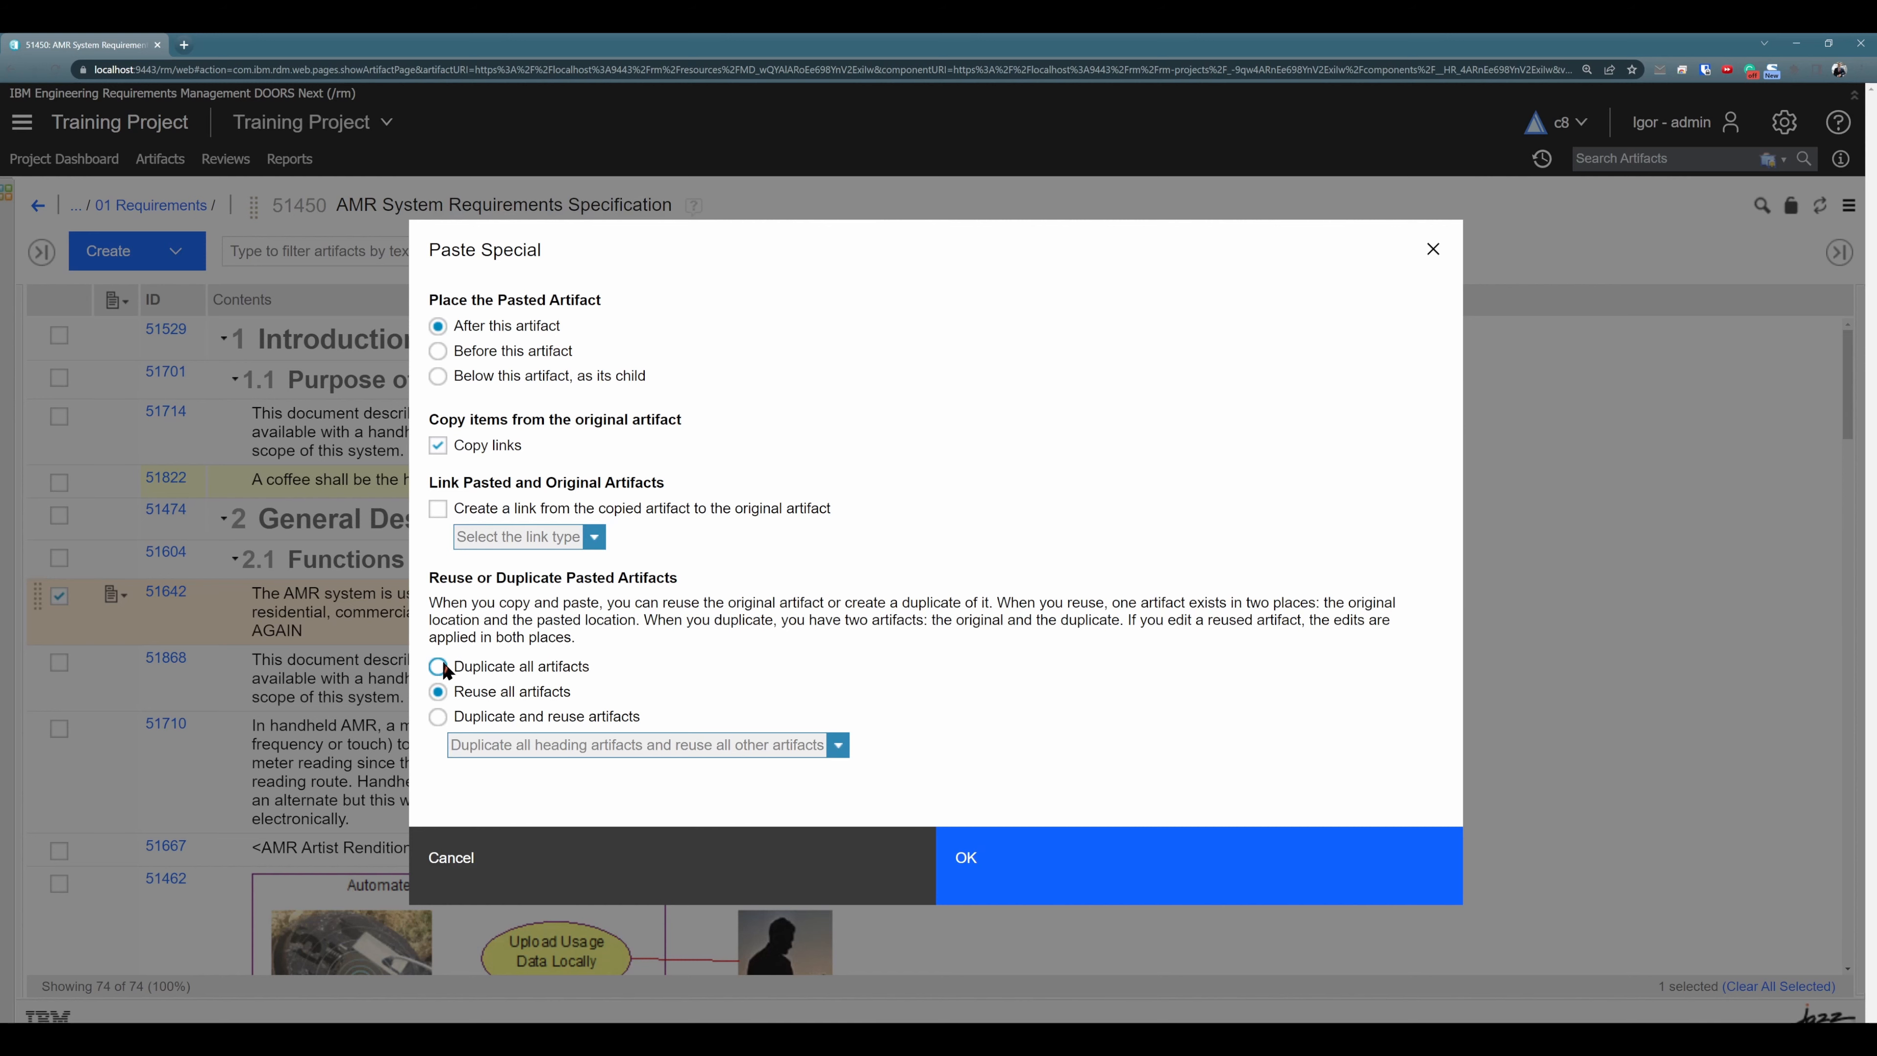
- Paste the copied coffee requirement after requirement 51642 with Reuse all artifacts, and select each of its two occurrences in turn
click(443, 664)
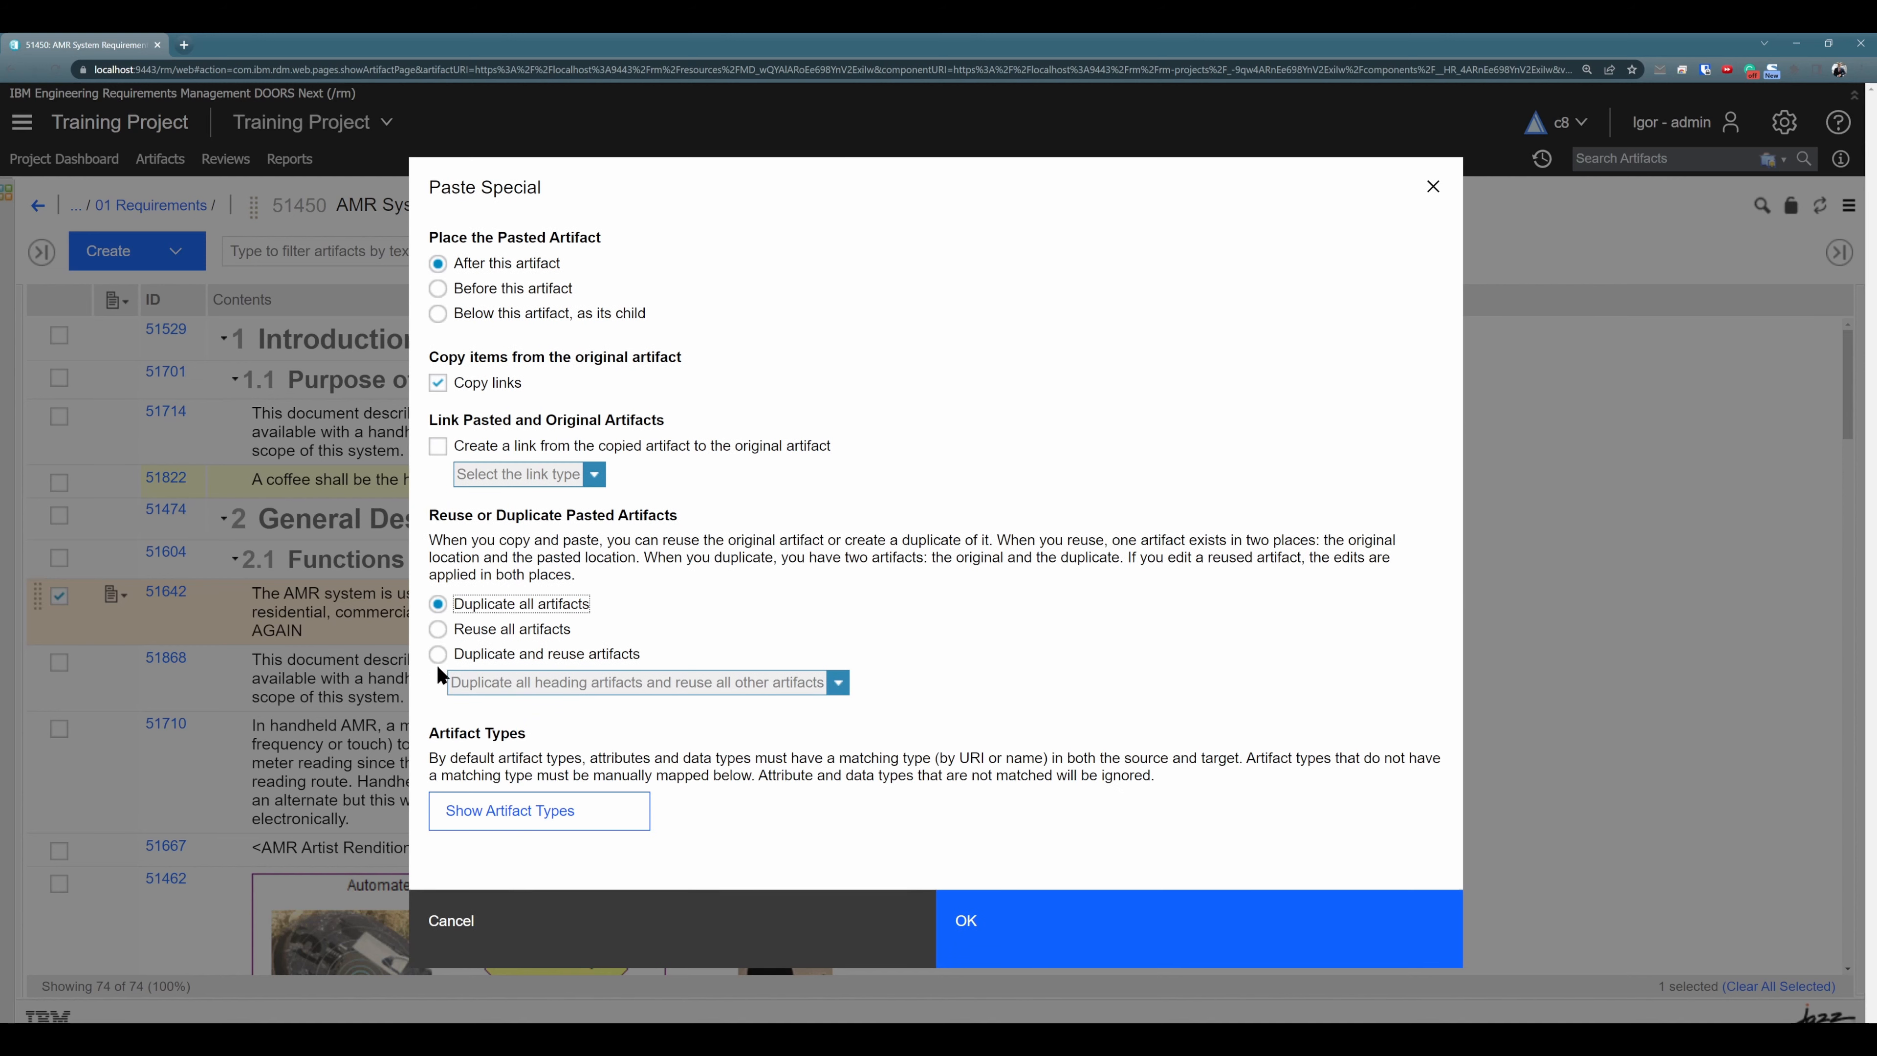
click(440, 629)
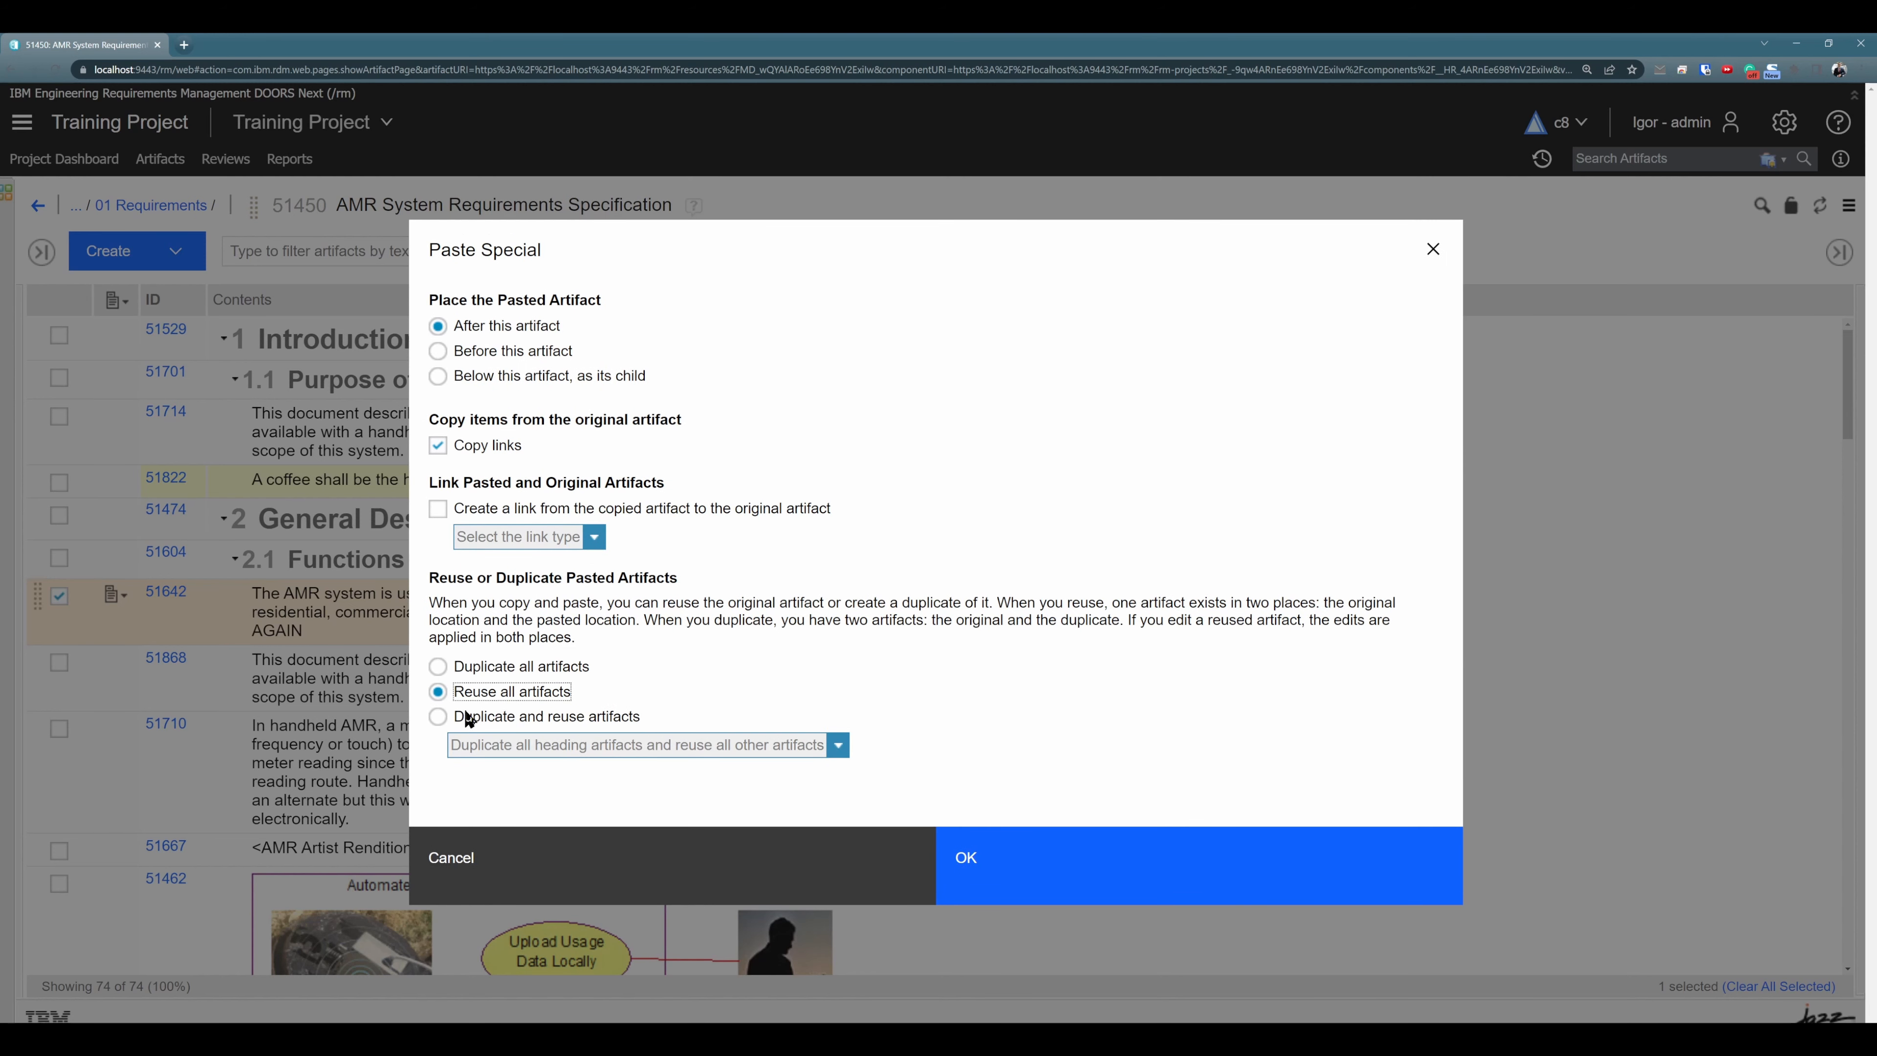
click(1042, 891)
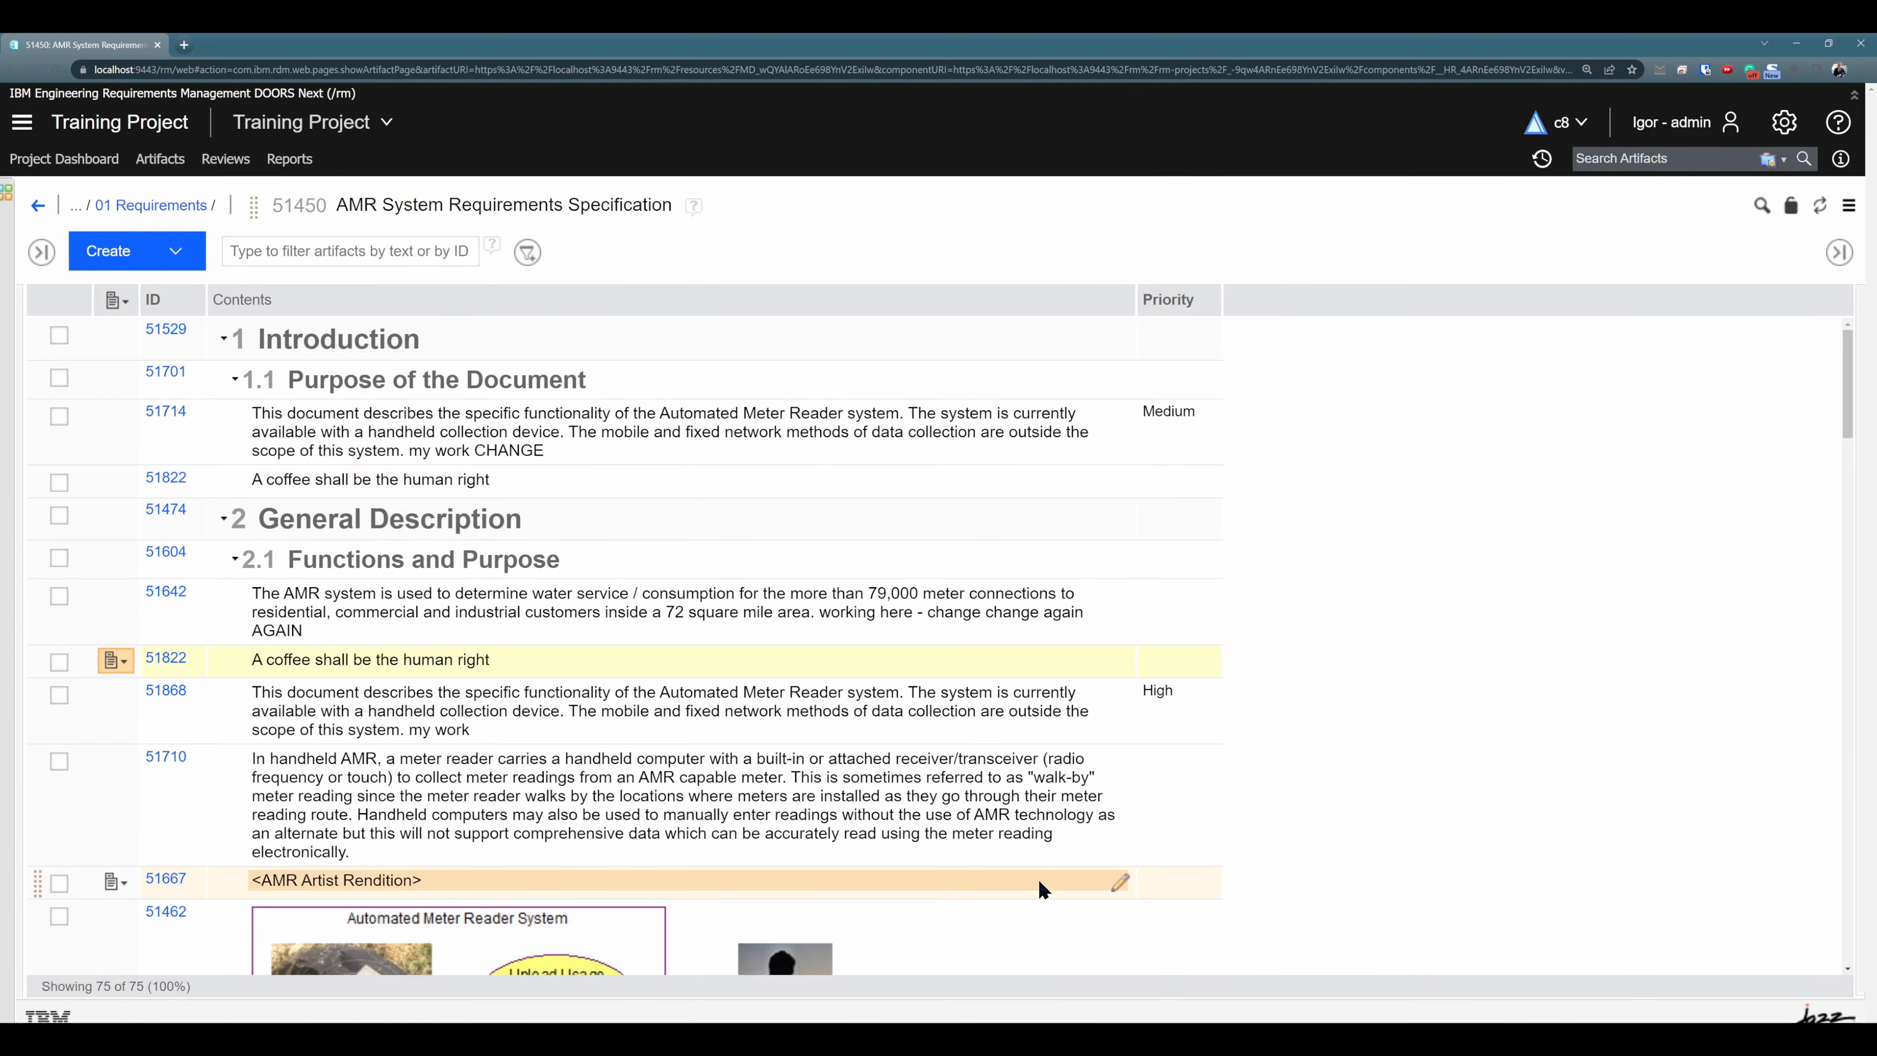
click(528, 481)
click(560, 657)
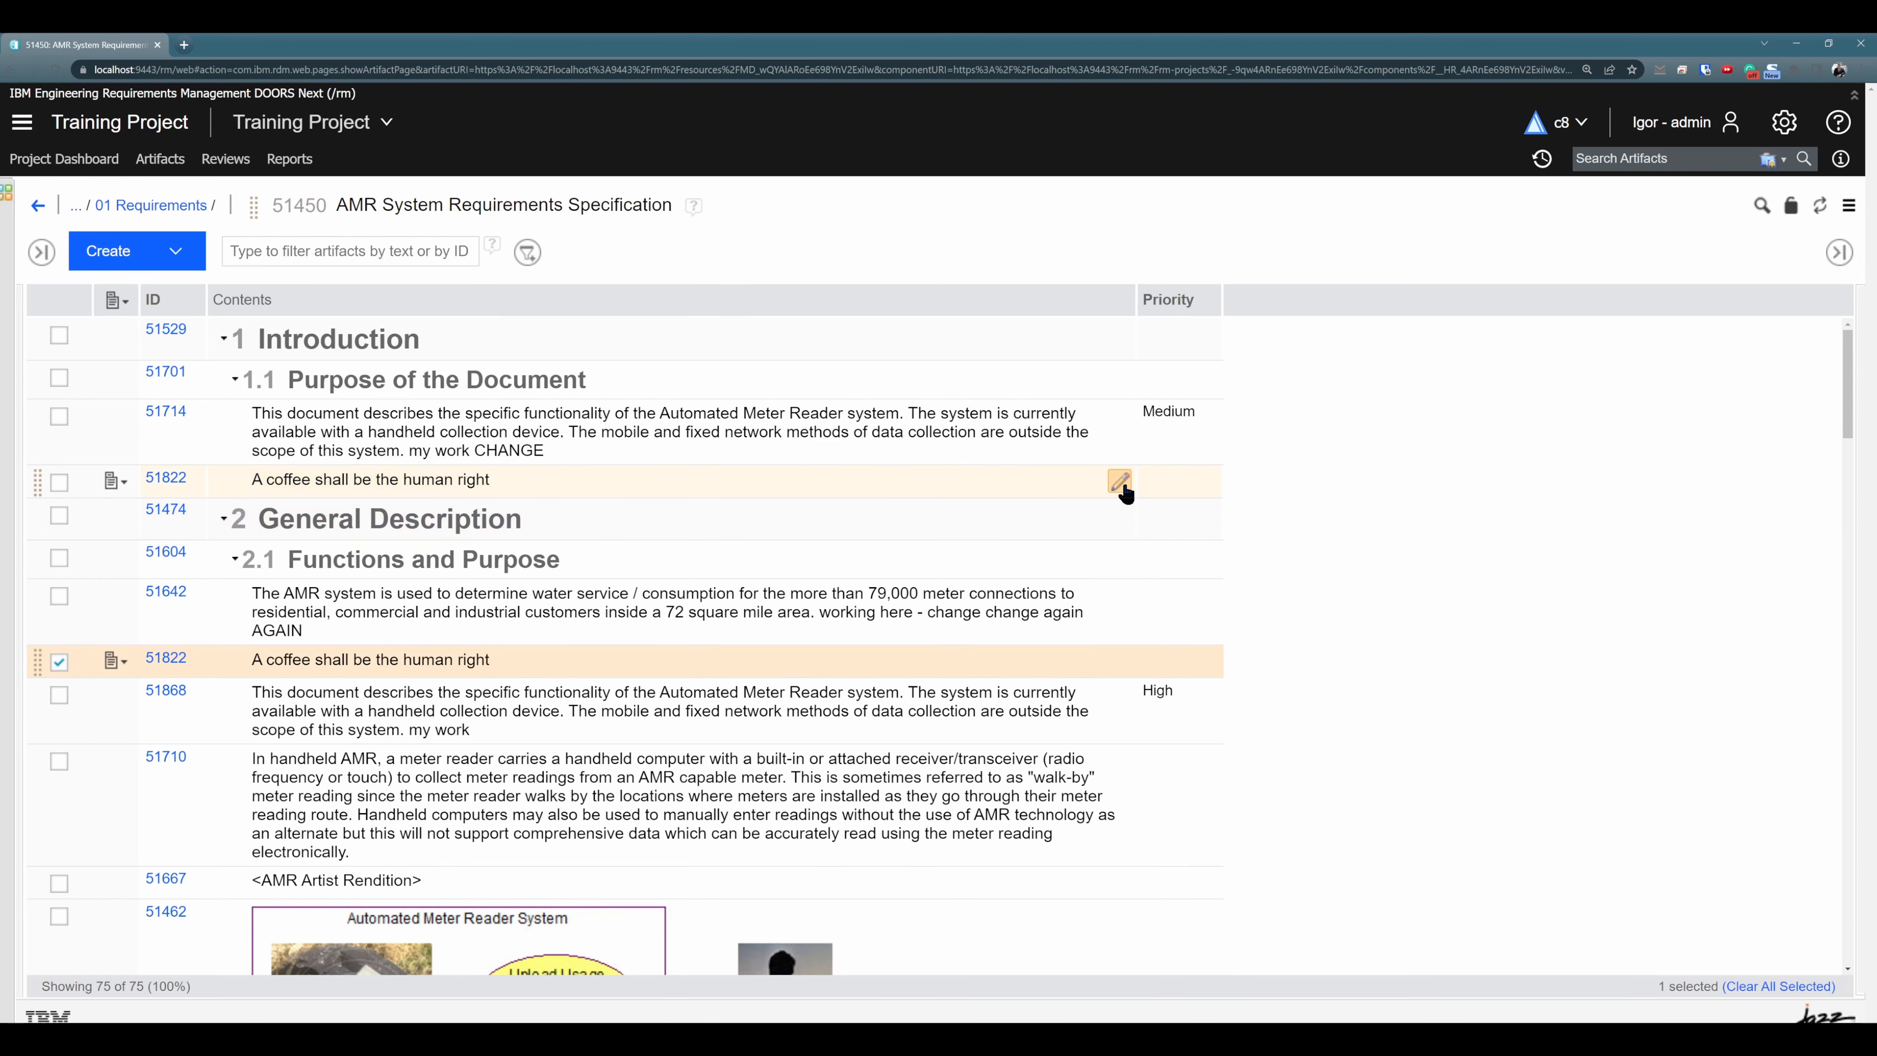
- Append "- CHANGE" to requirement 51822 under section 1.1, set its Priority to Medium, and reload the module
click(1119, 478)
text(- CHANGE)
click(1401, 534)
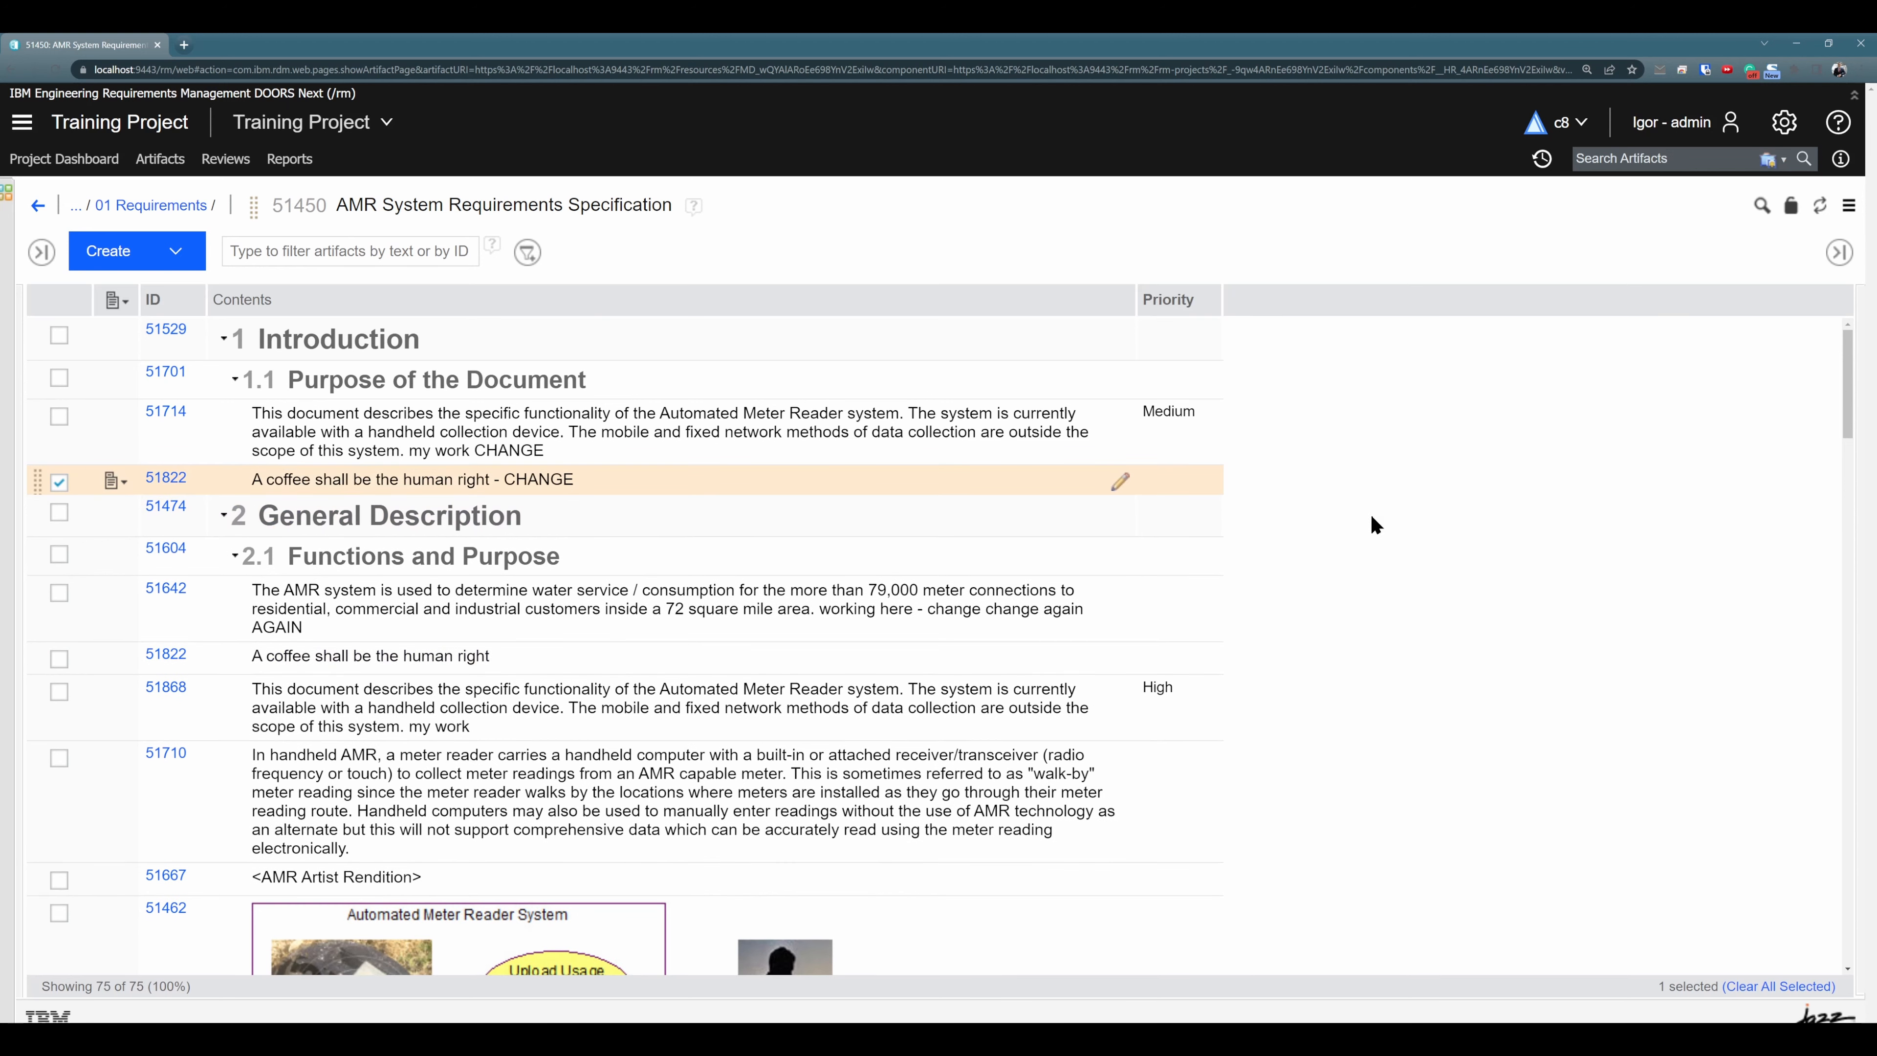
click(1205, 483)
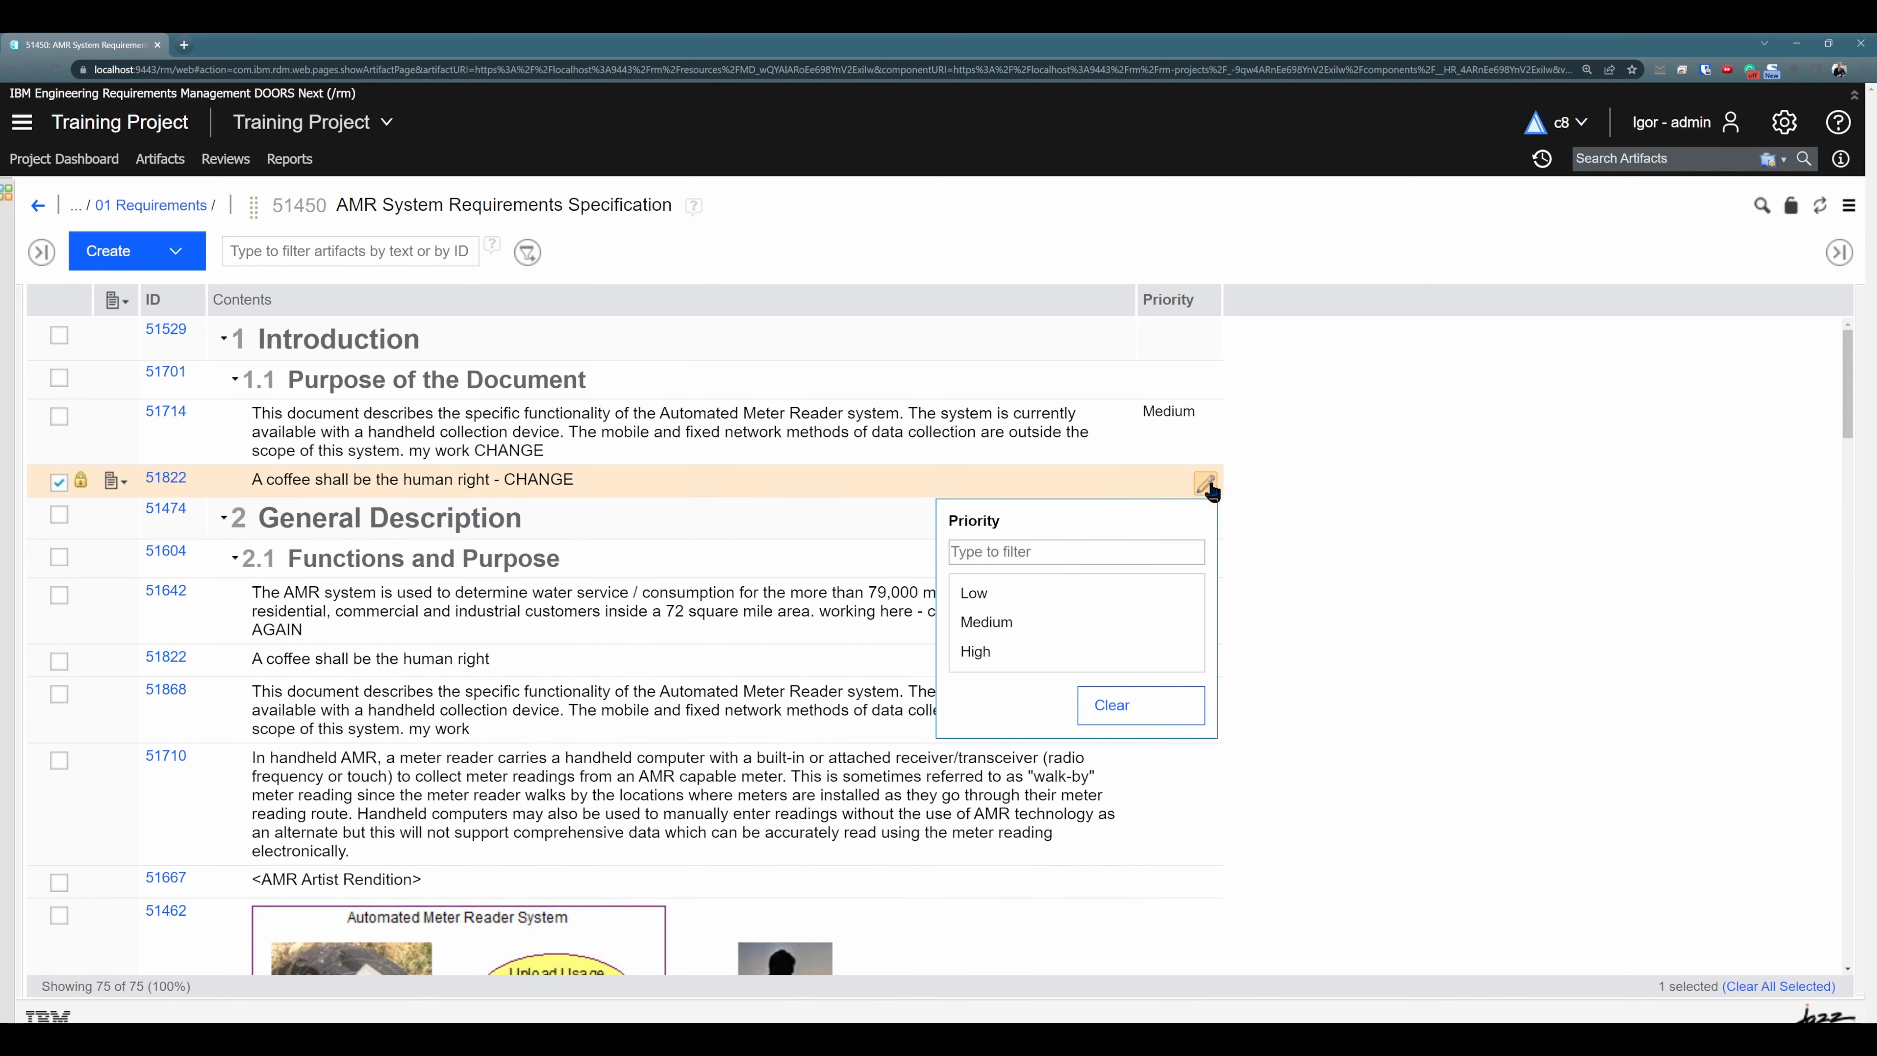
click(1017, 626)
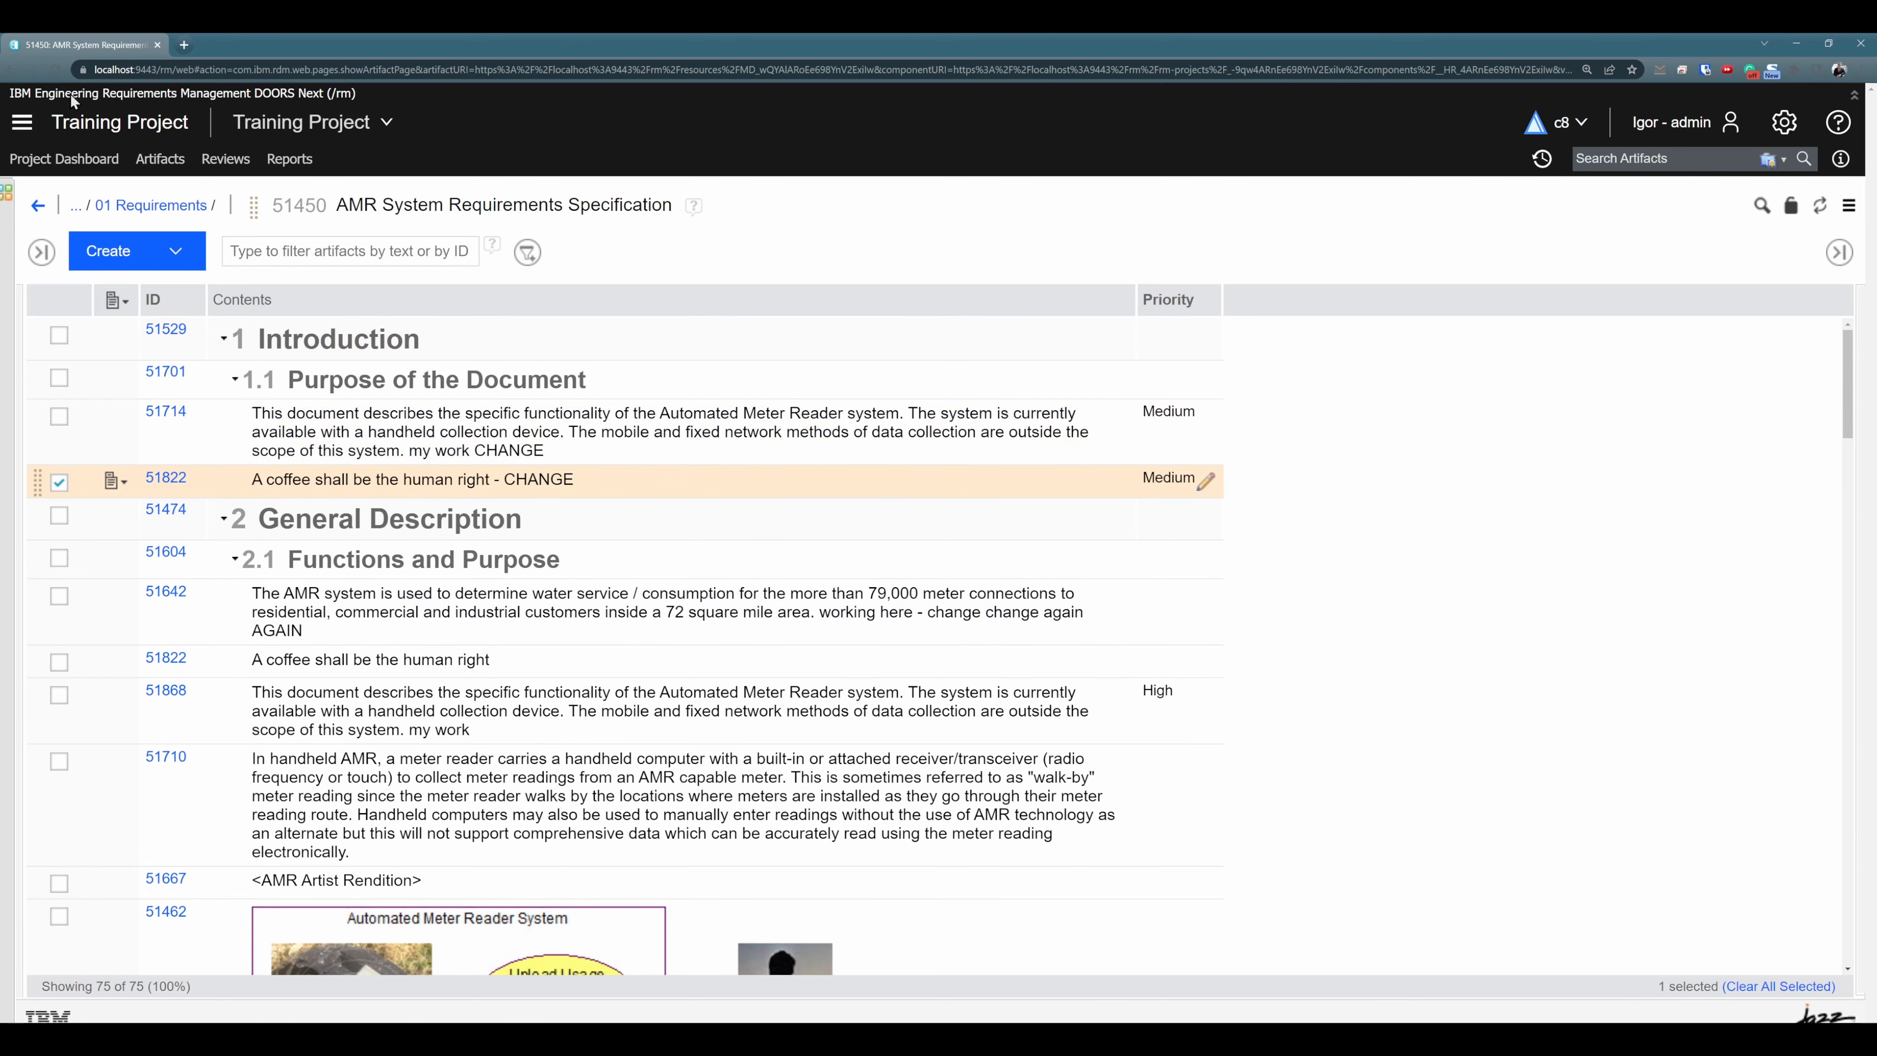
click(53, 70)
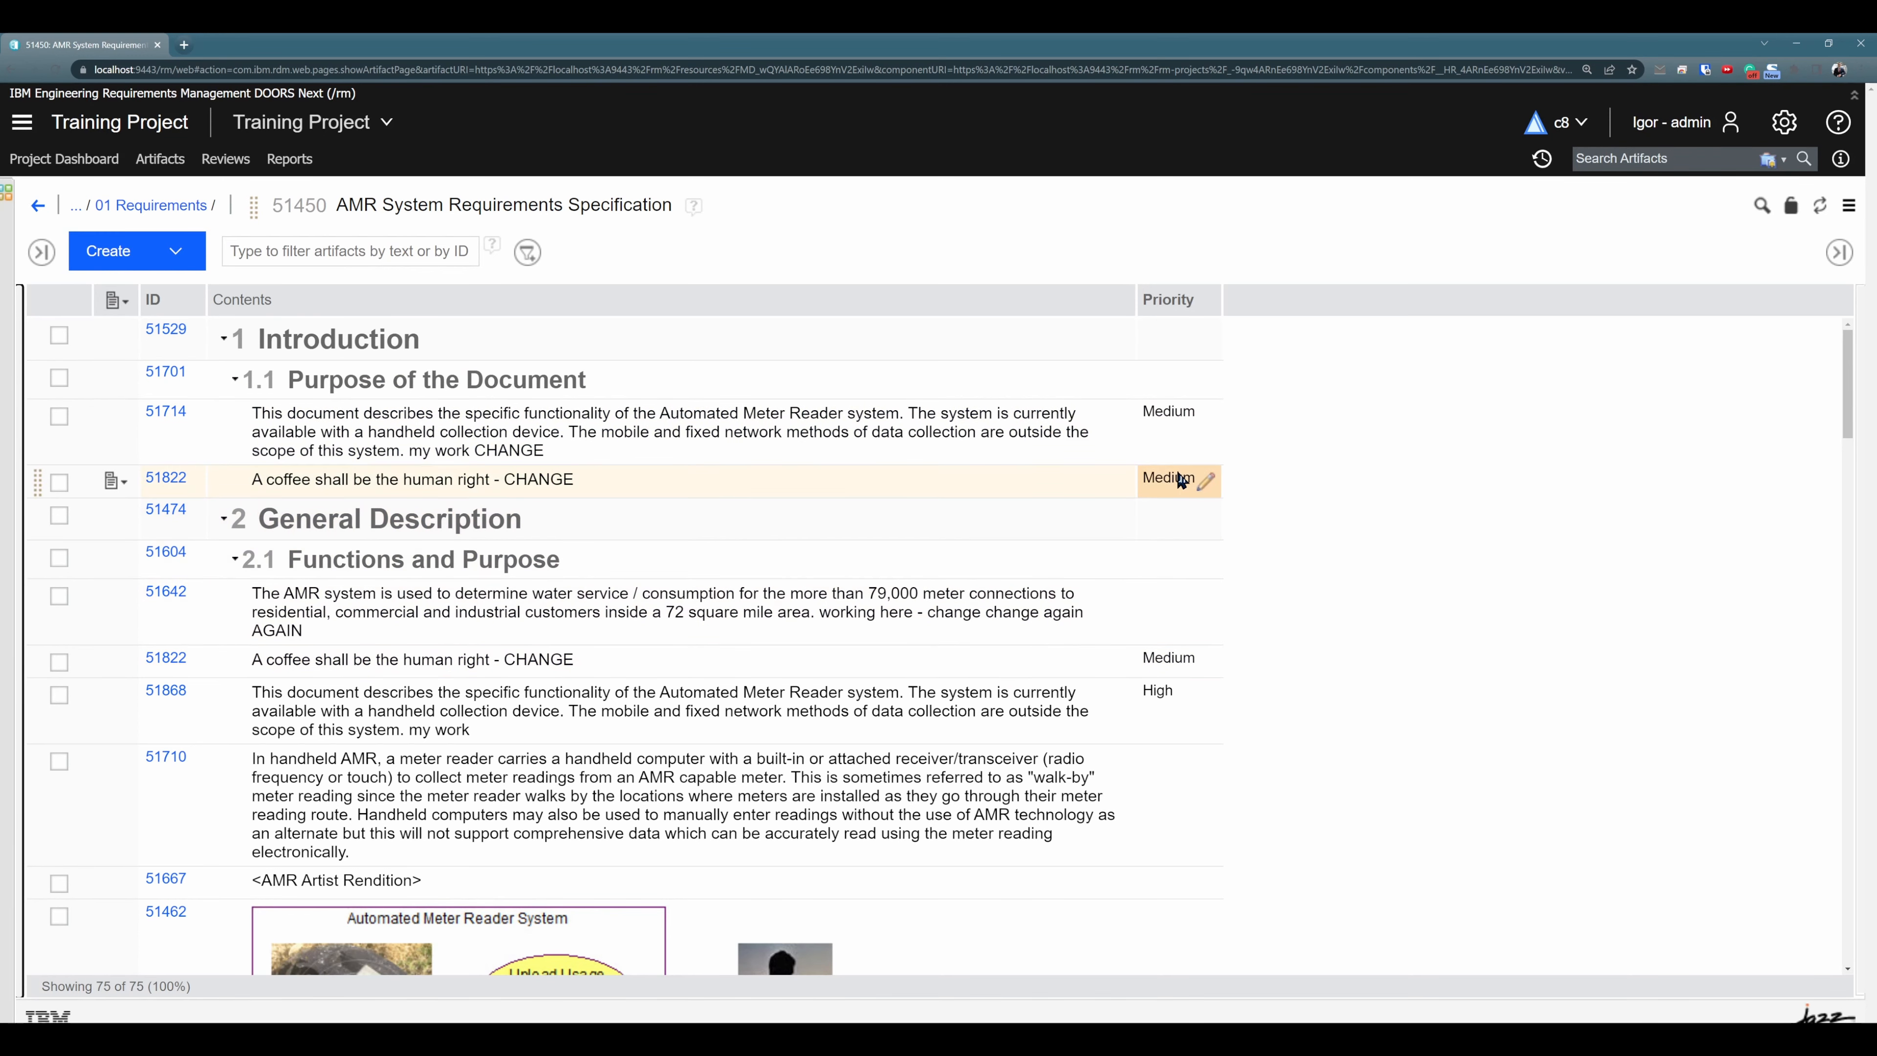
- Append "- CHANGE AGAIN" to the reused requirement 51822 under section 2.1, set its Priority to High, and reload the module
click(1113, 665)
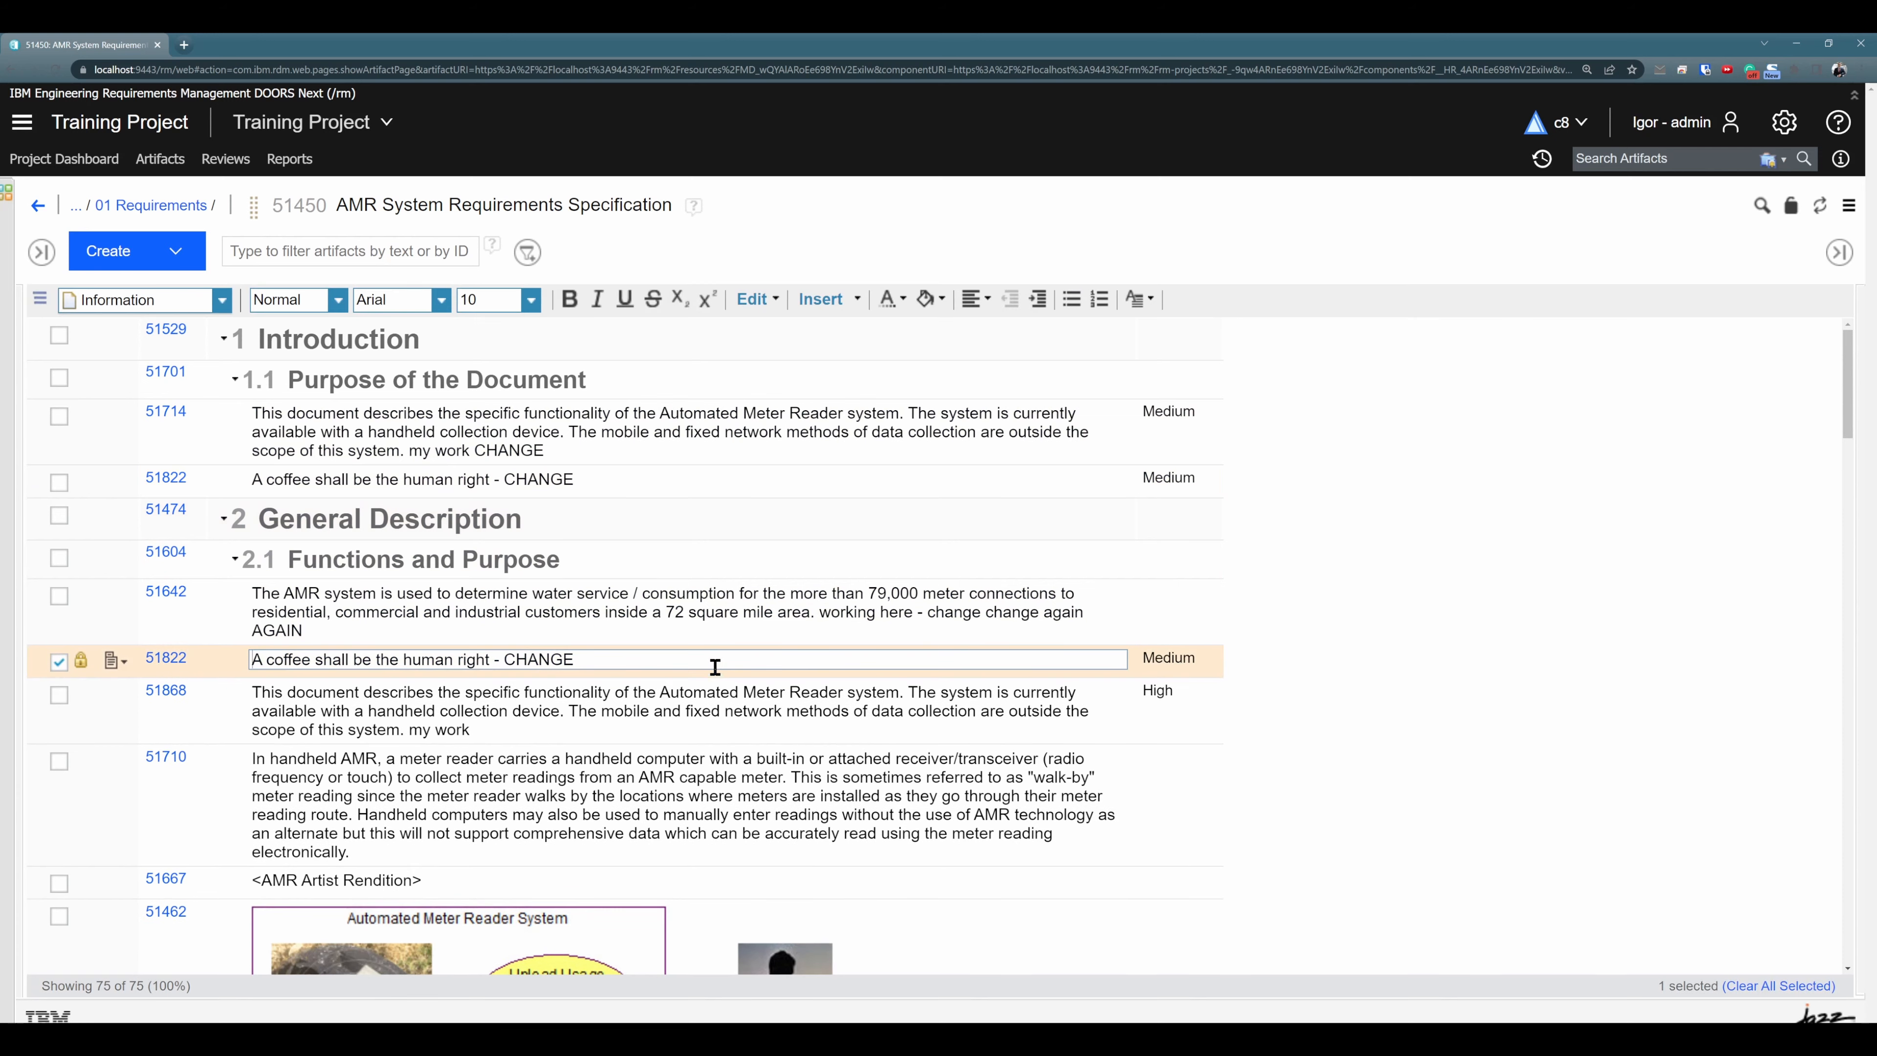
text(- CHANGE AGAIN)
click(1425, 650)
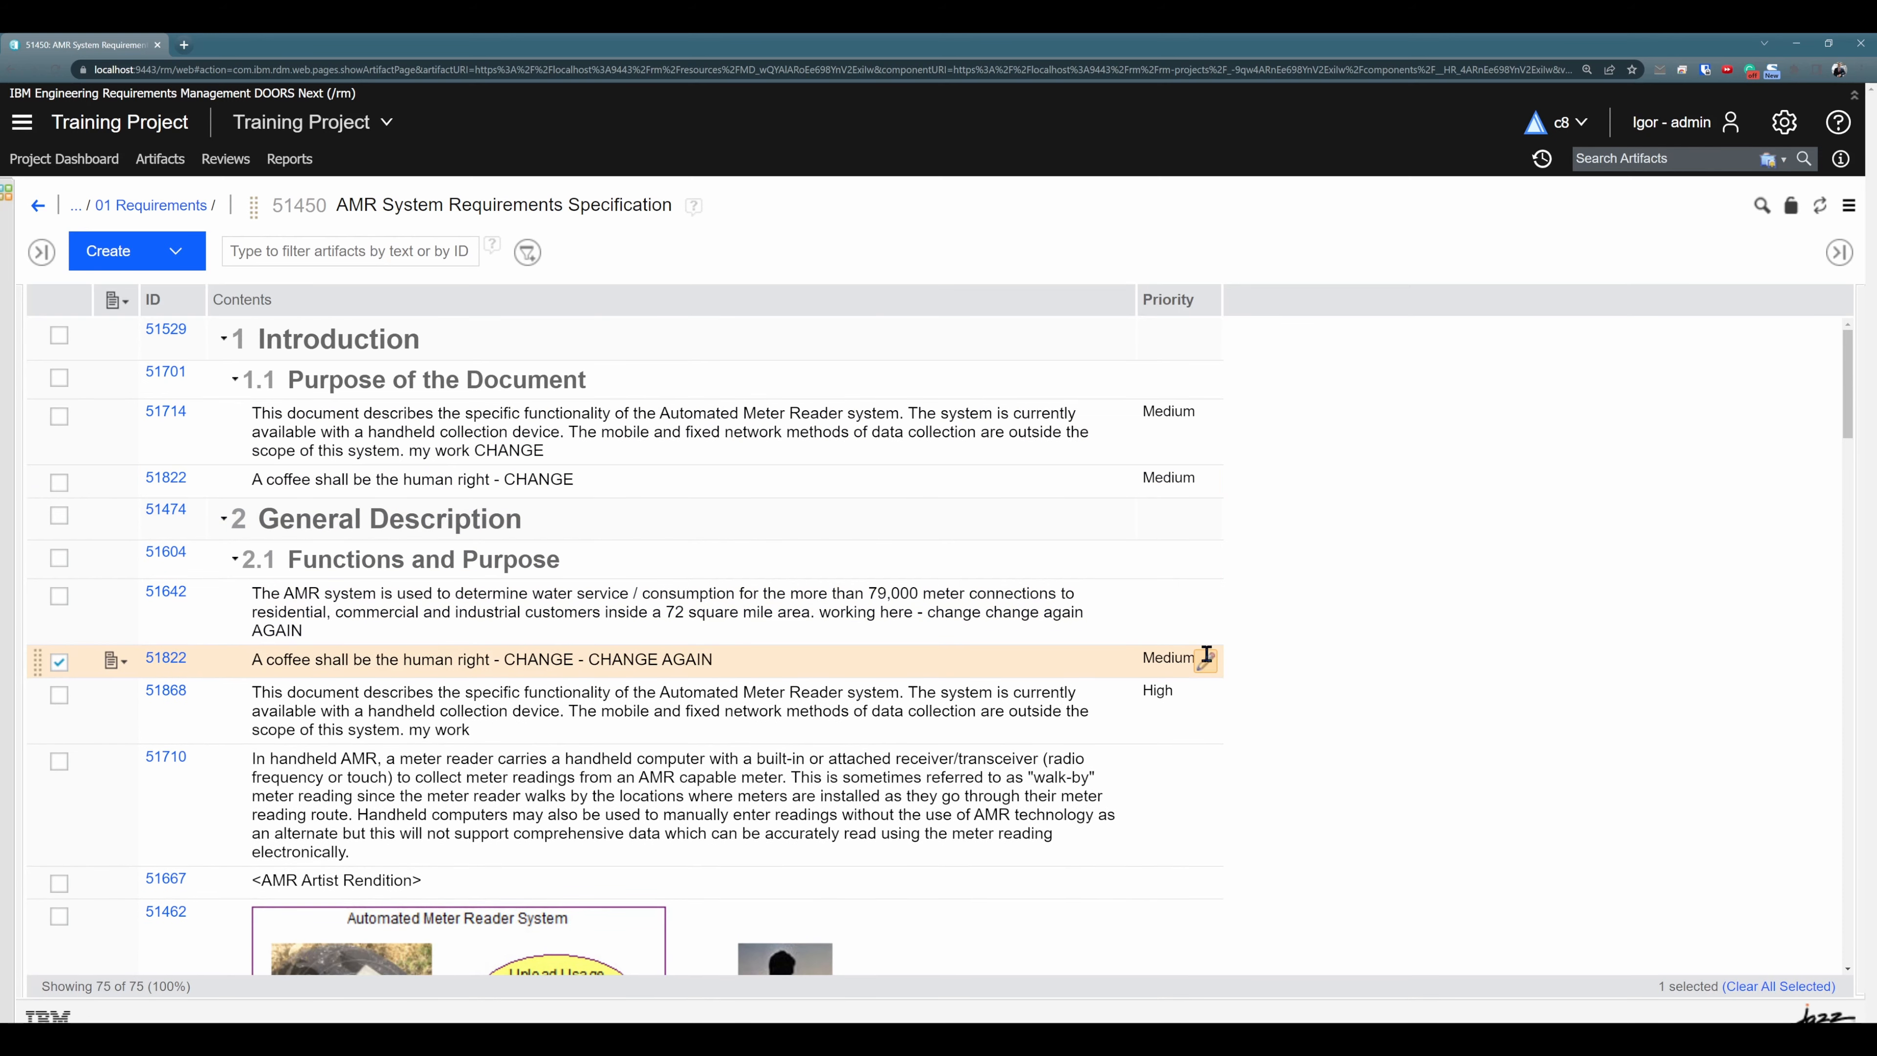
click(1206, 664)
click(1021, 563)
click(55, 71)
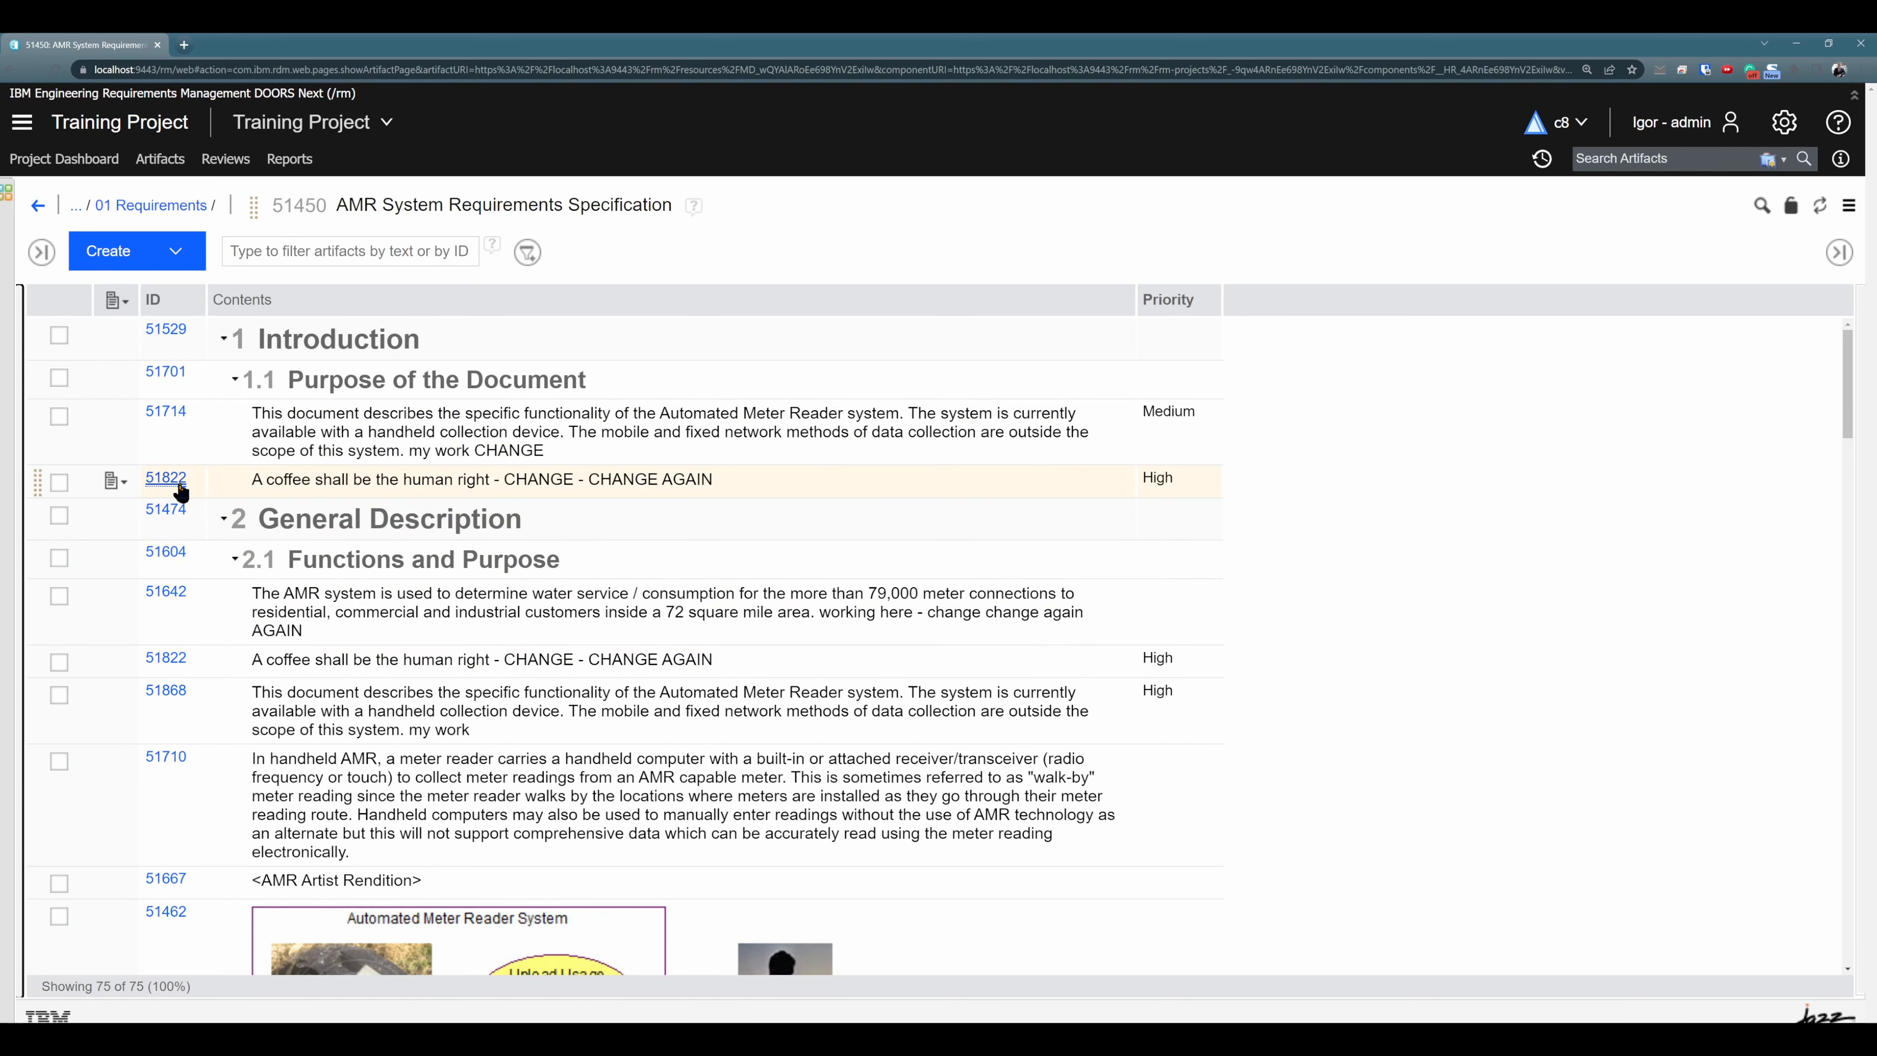
- Add an artifact comment with the subject "Comment" to requirement 51822 under section 1.1
mouse_move(181, 488)
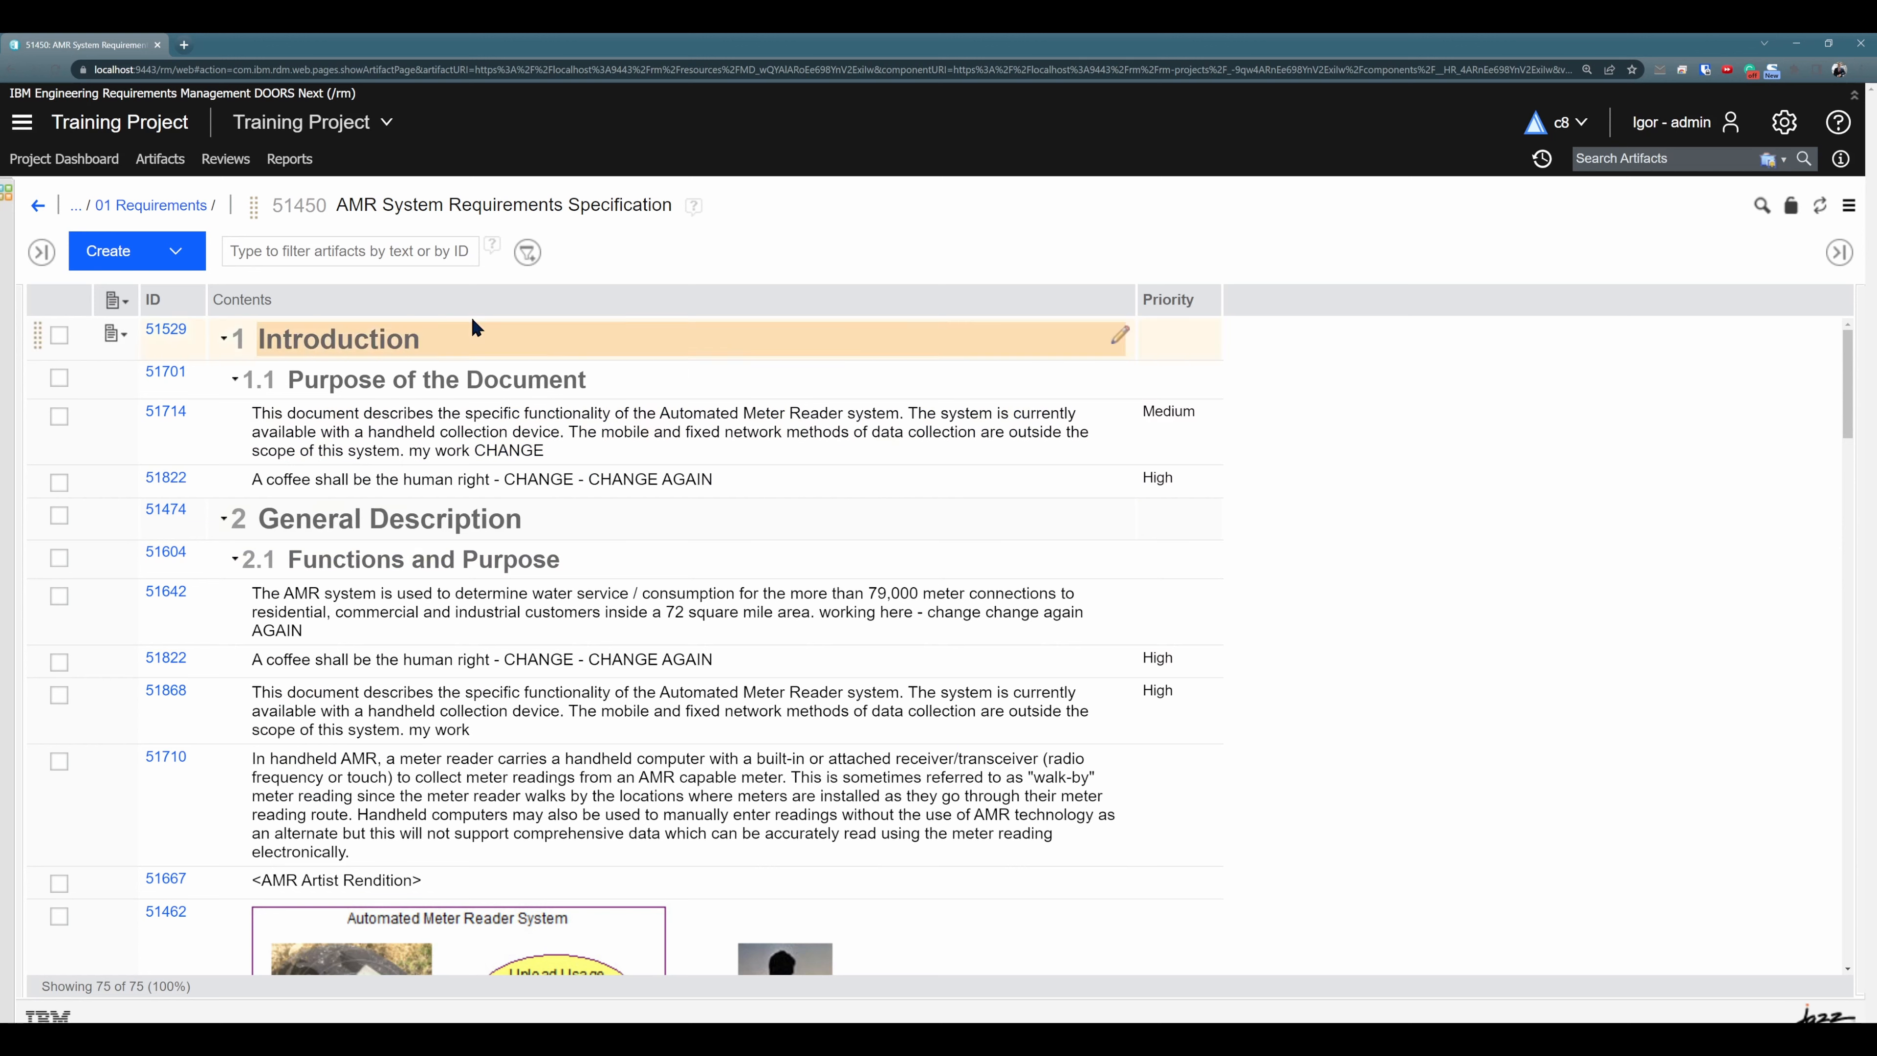
click(59, 482)
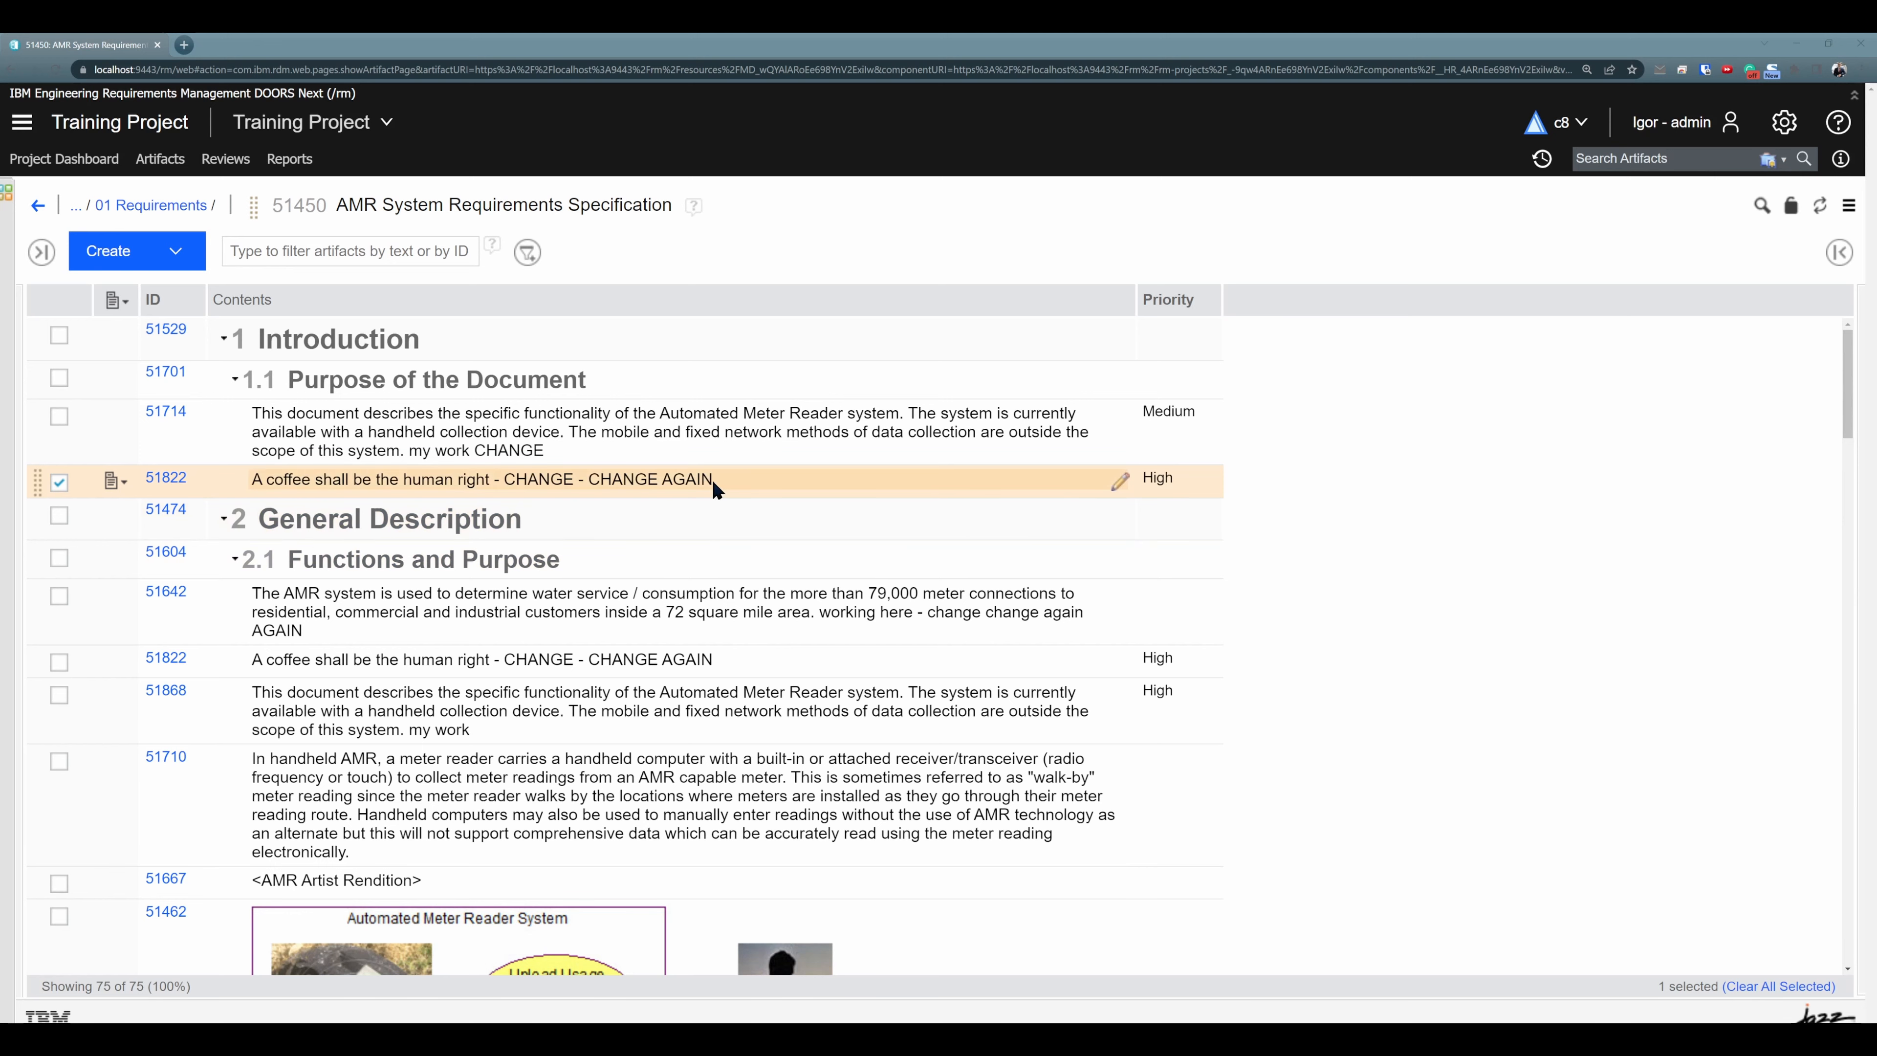
click(1838, 253)
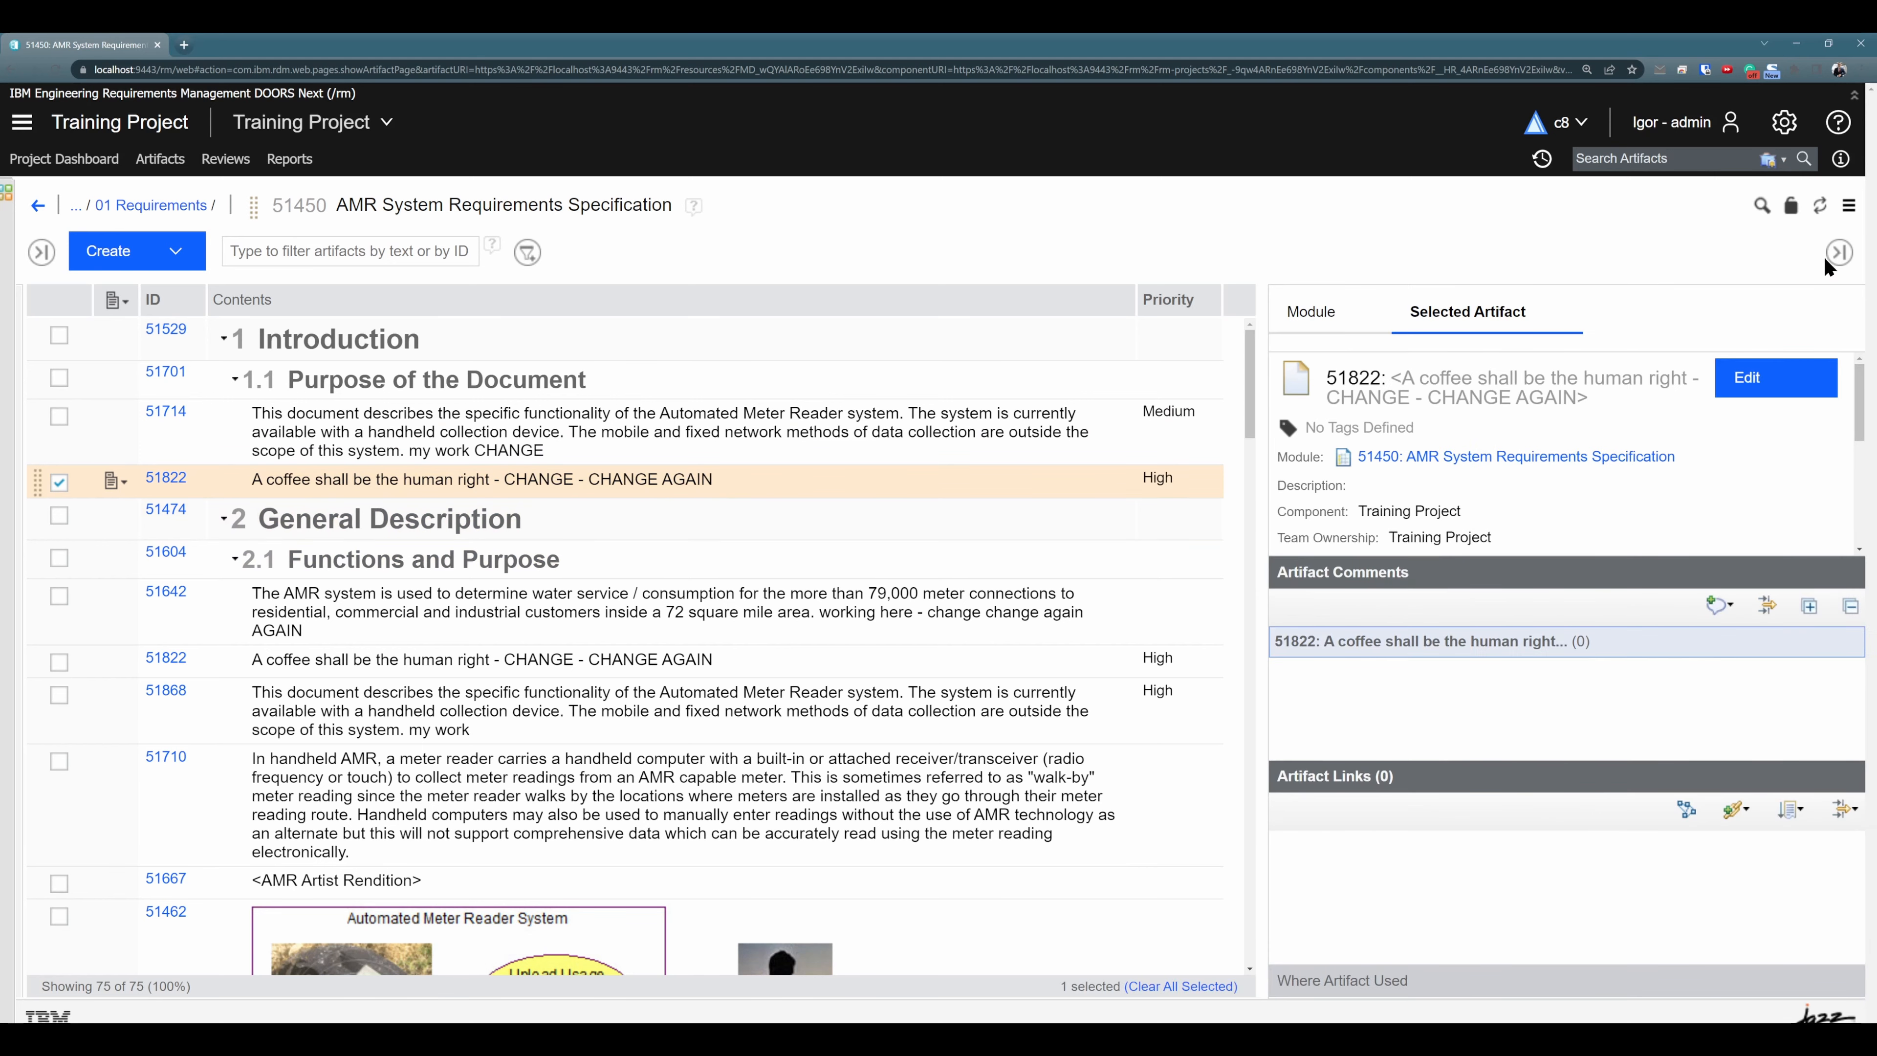
scroll(1700, 458, down, 3)
click(1719, 604)
click(1666, 632)
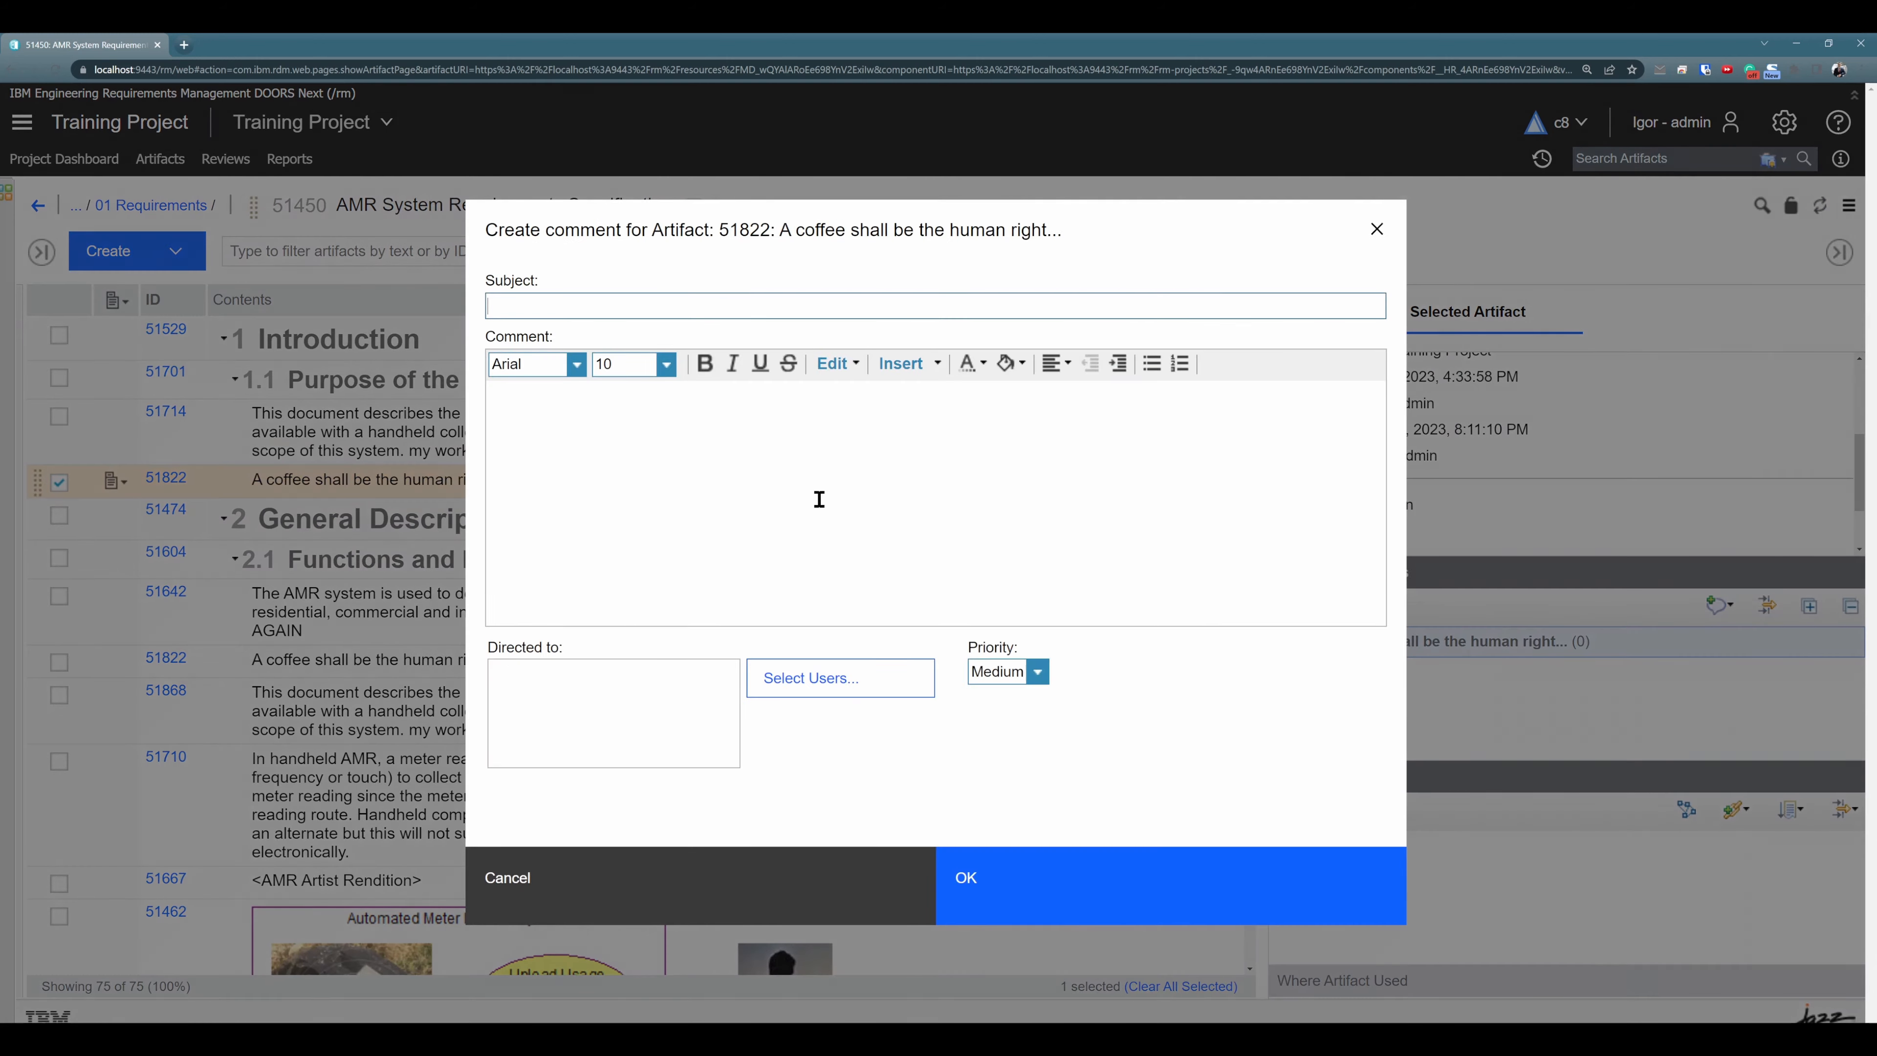
text(Comment)
click(1107, 895)
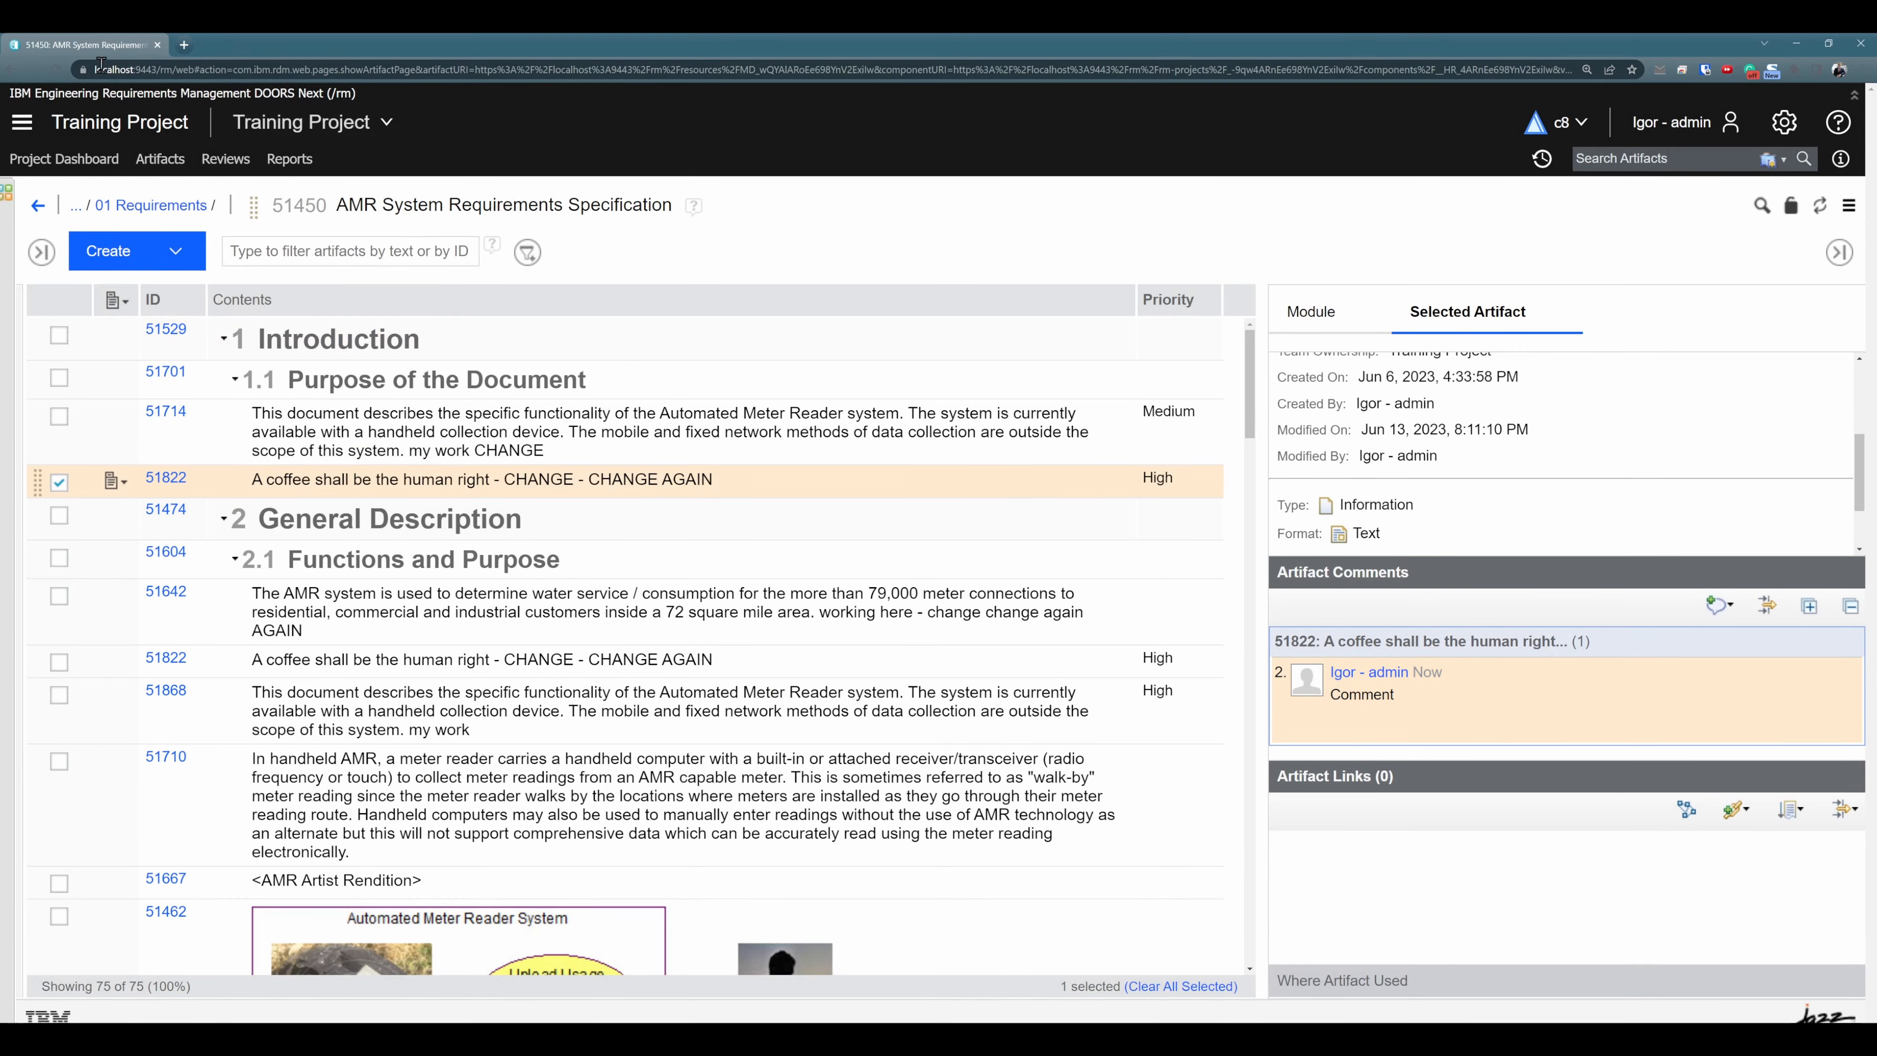
- Reload the module and compare the artifact comments on the two occurrences of requirement 51822
click(53, 72)
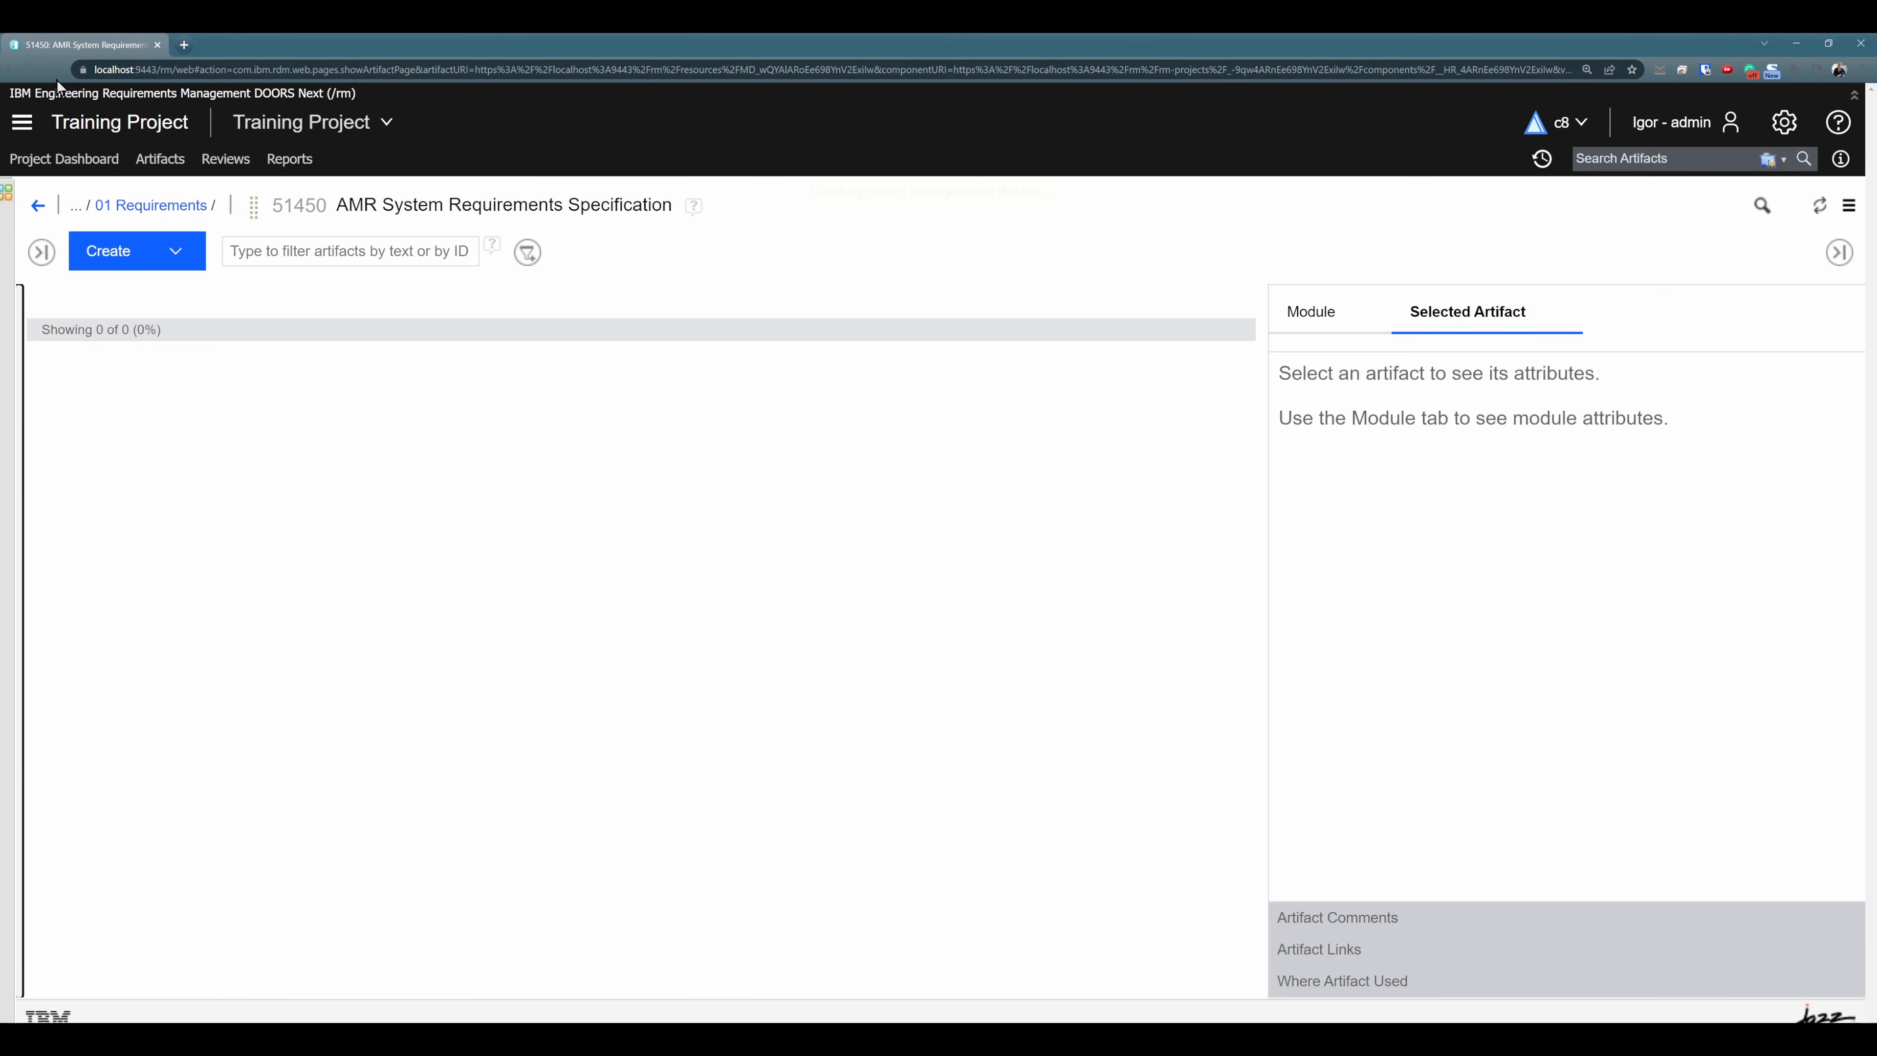
click(809, 477)
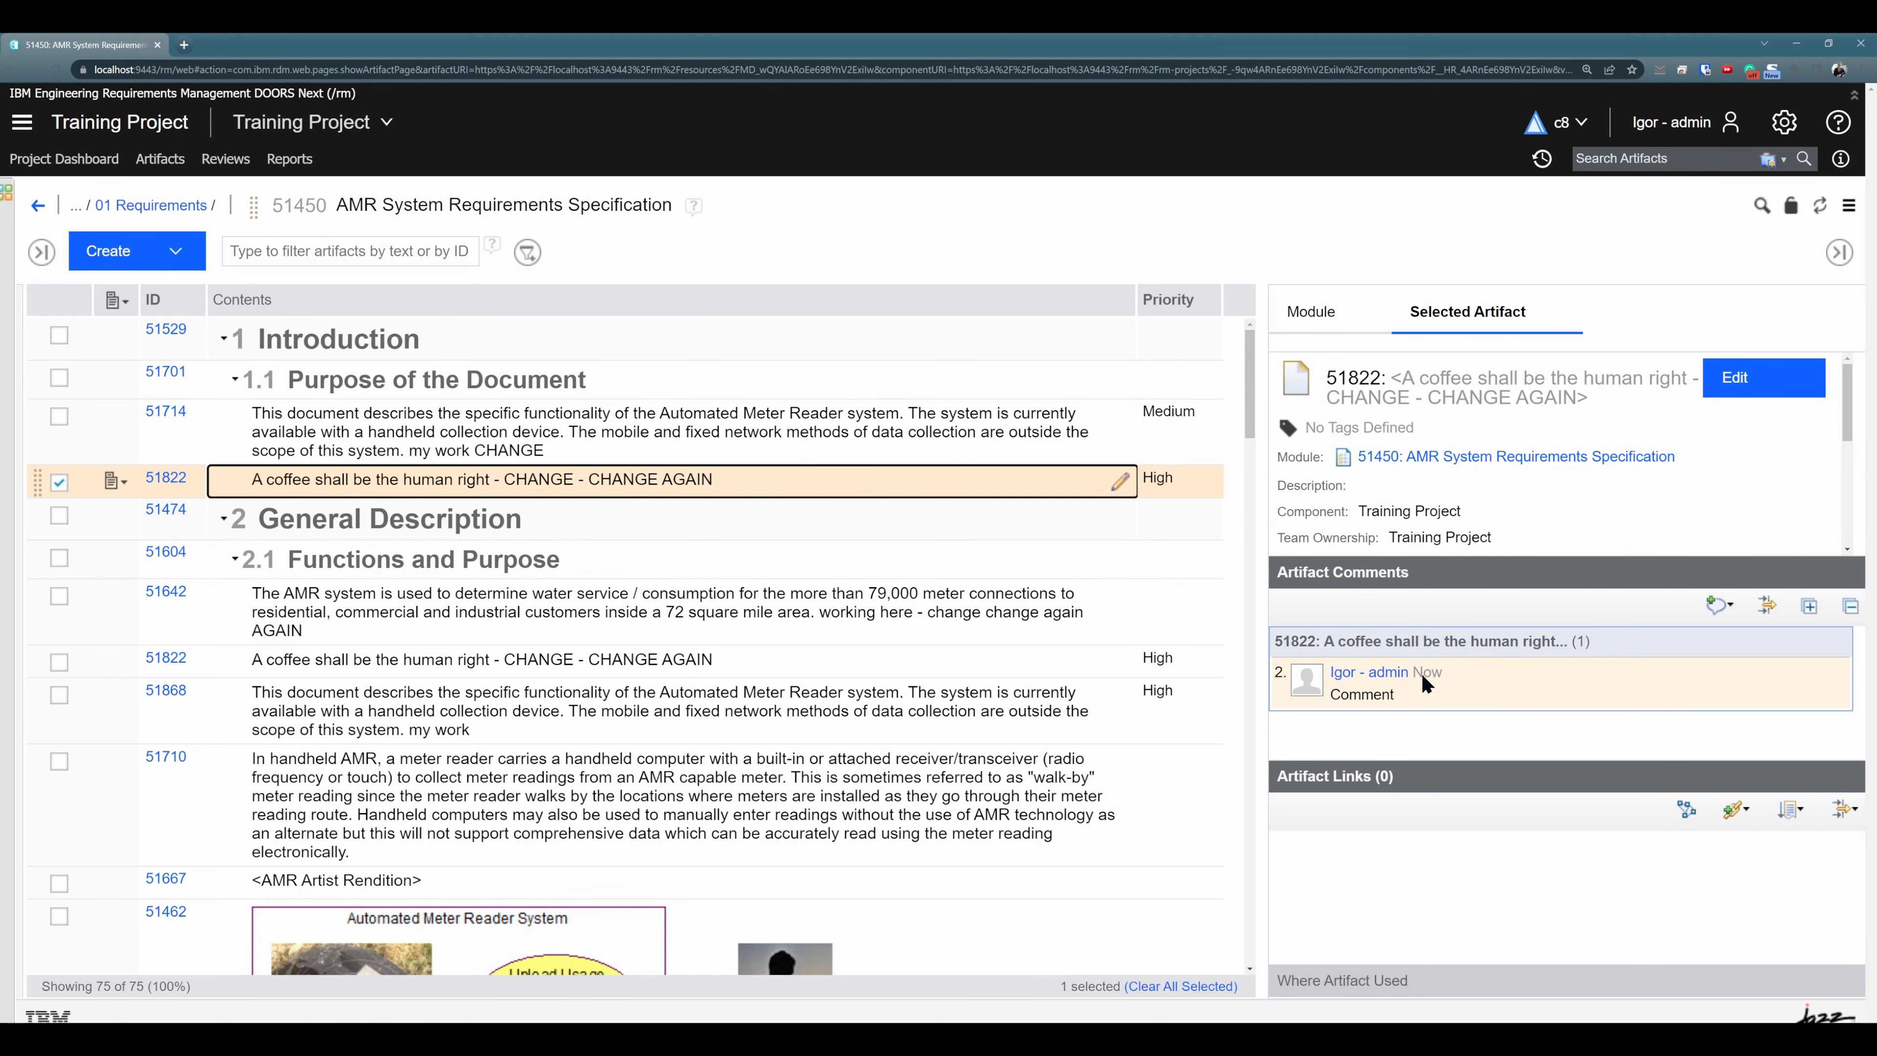
click(770, 660)
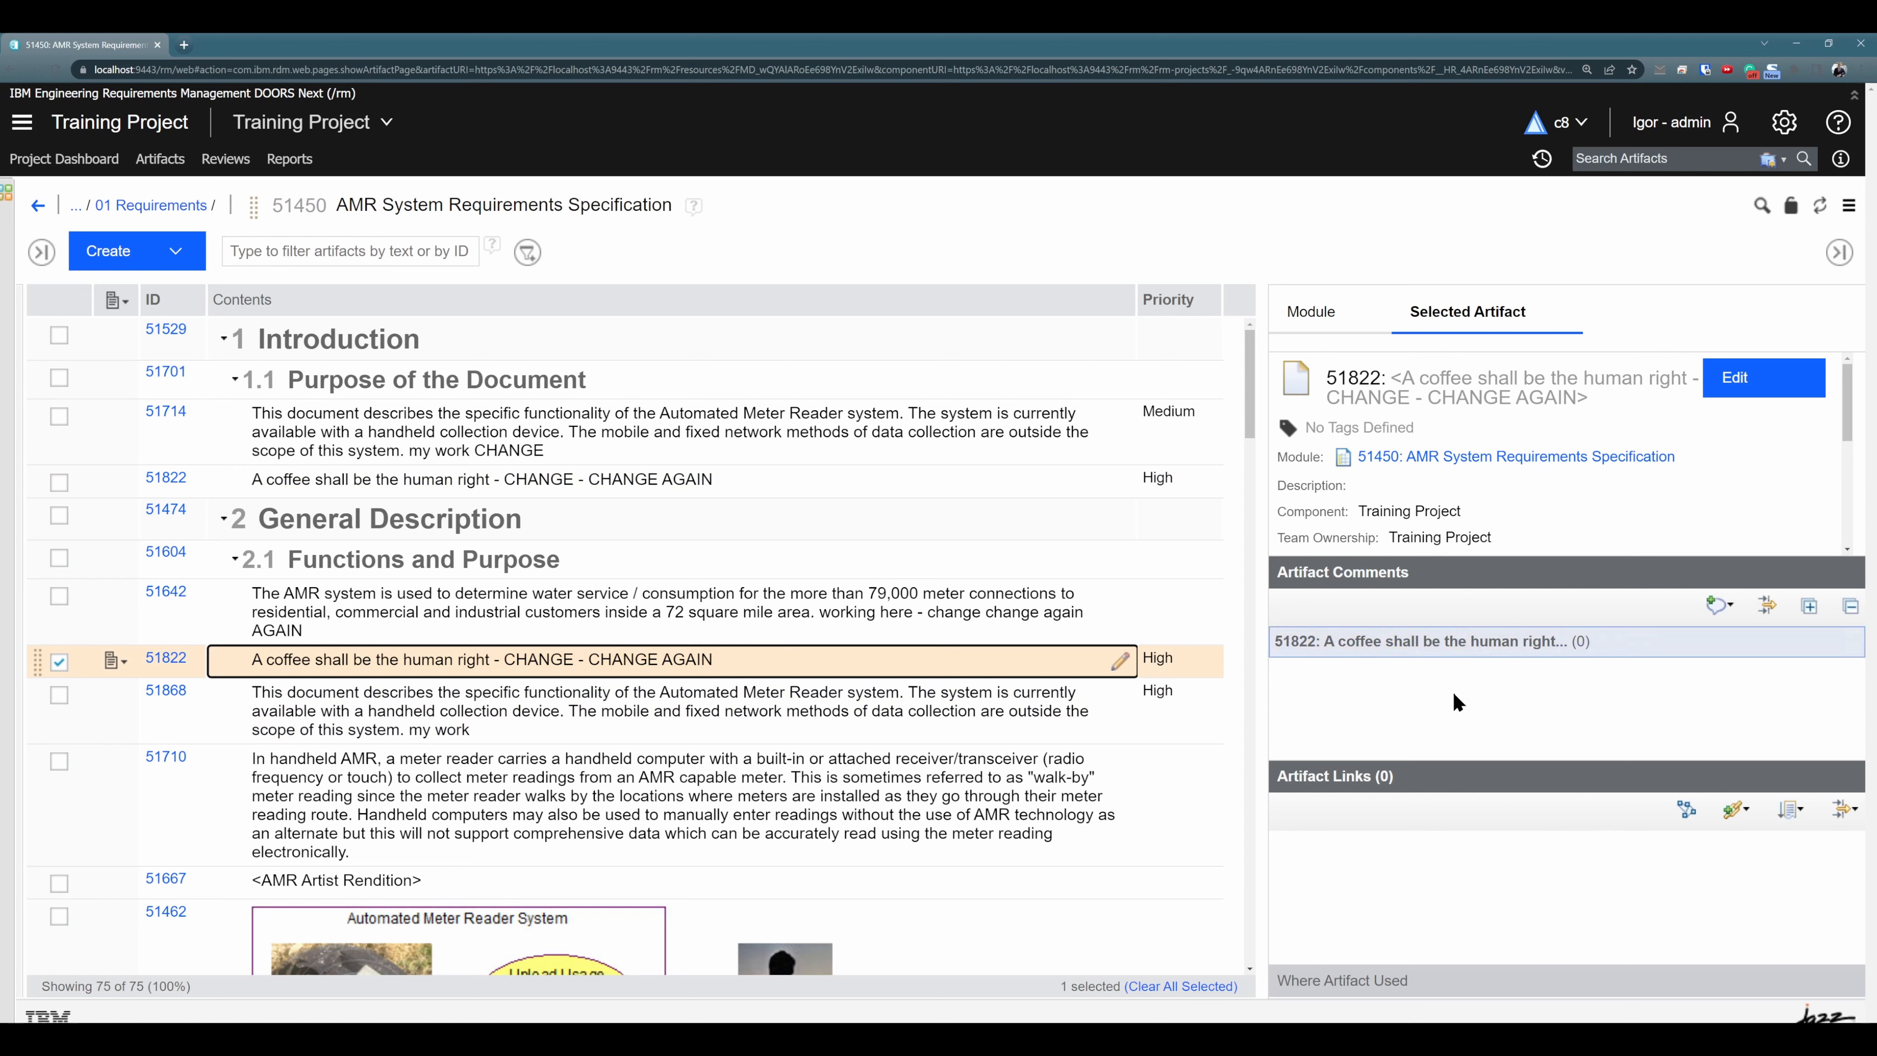
click(1834, 254)
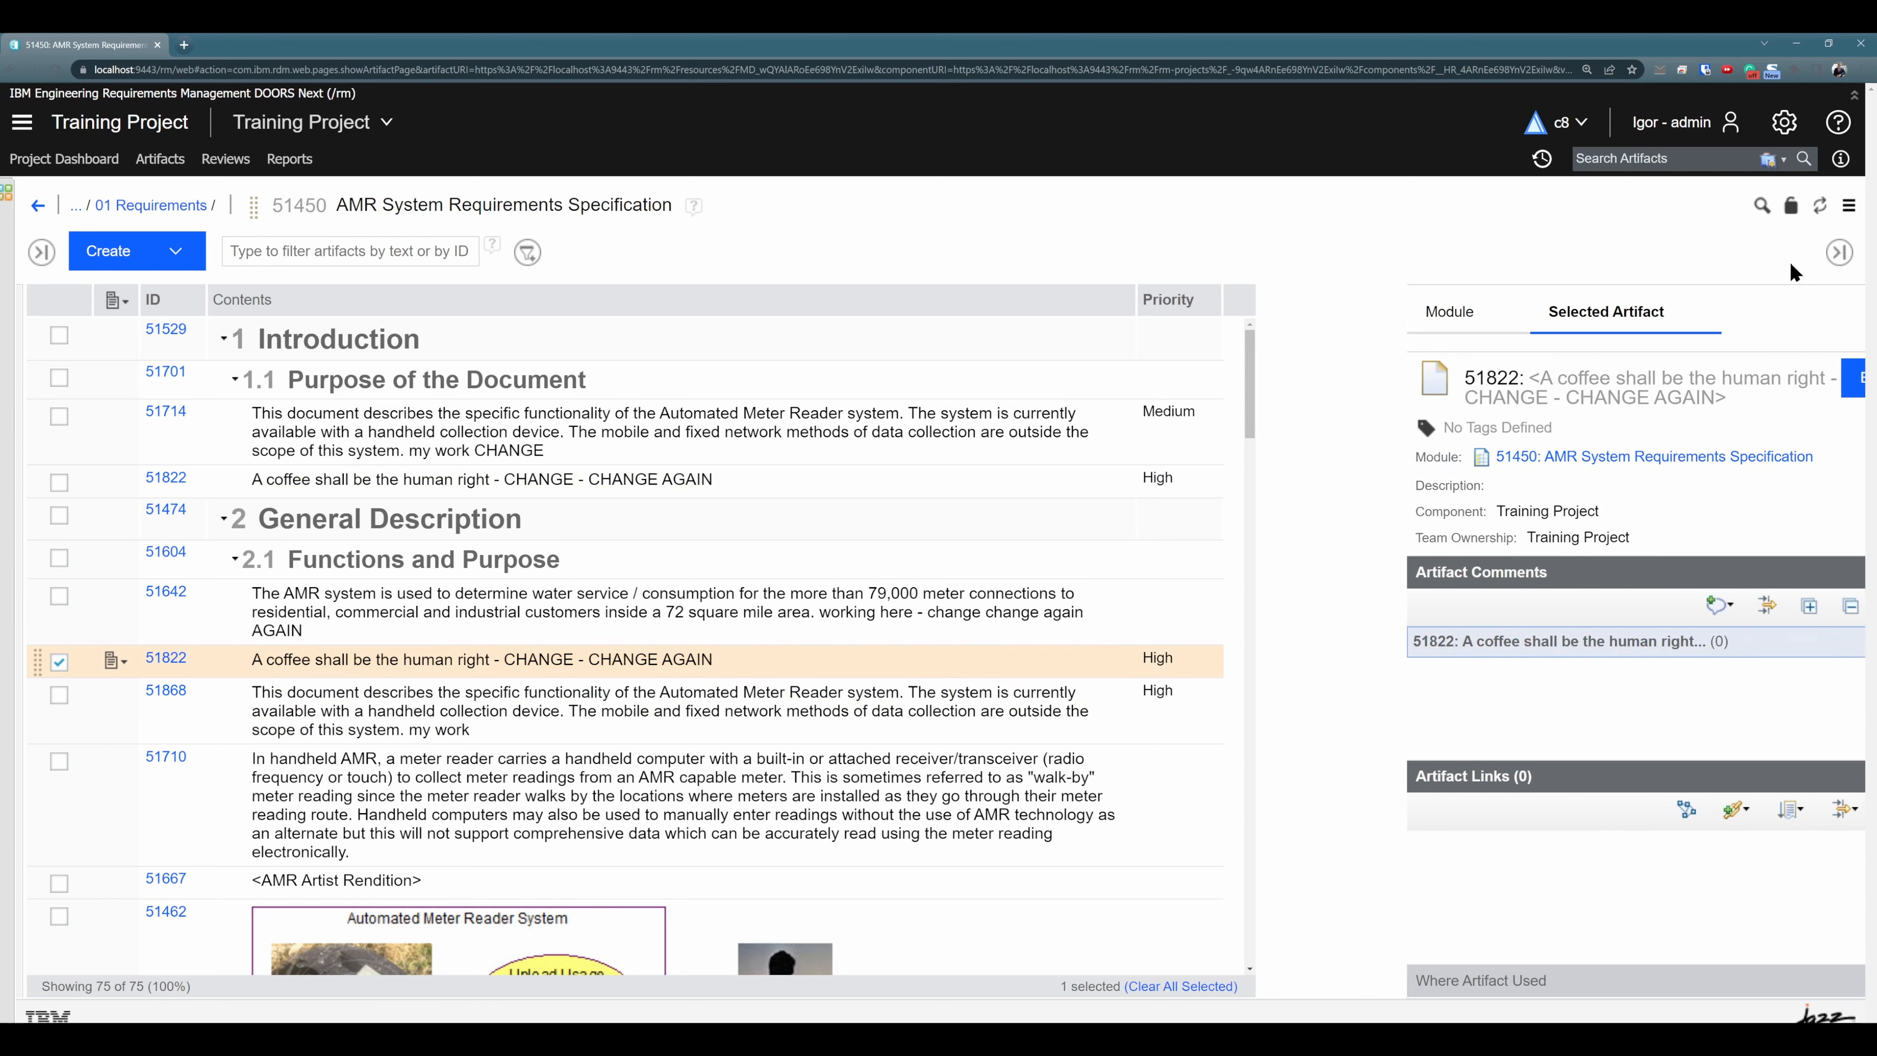
- Find the Satisfies link type with the filter "sat" and add it as a column in the module view
right_click(1292, 303)
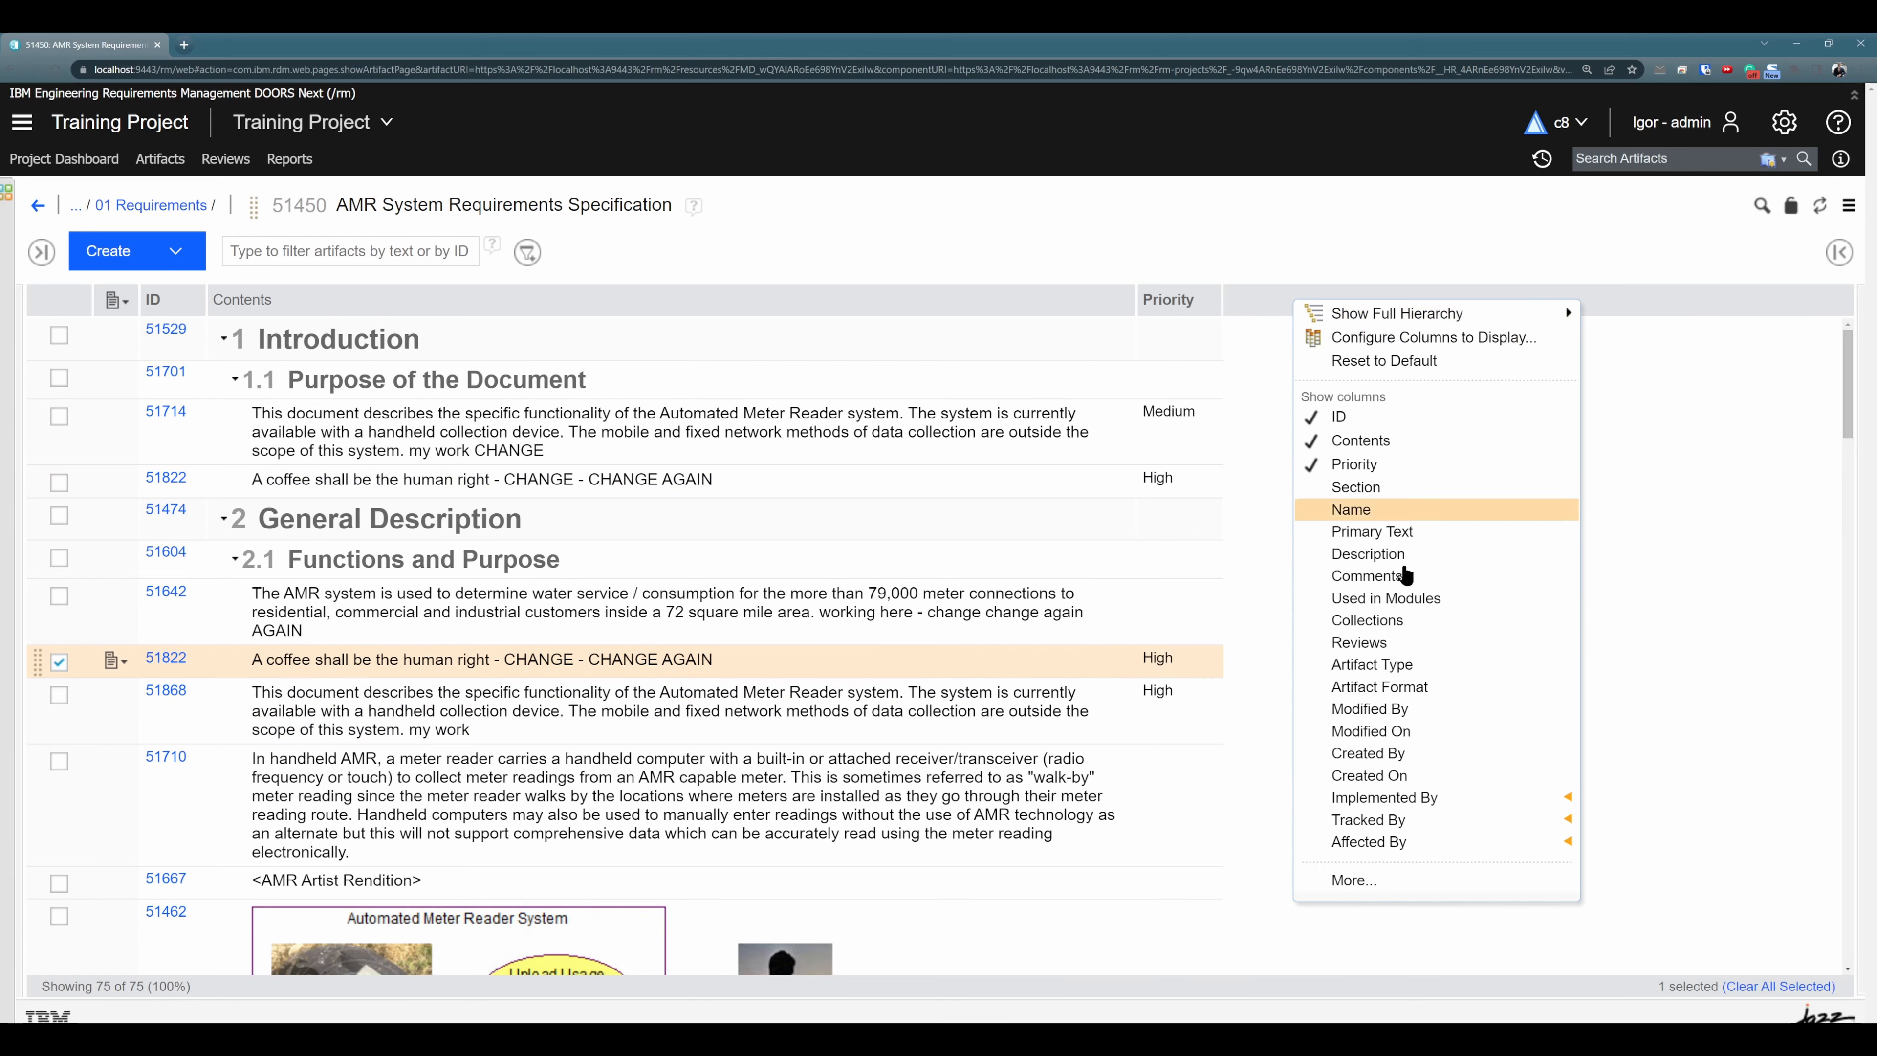
click(1368, 891)
click(452, 392)
text(sat)
double_click(454, 531)
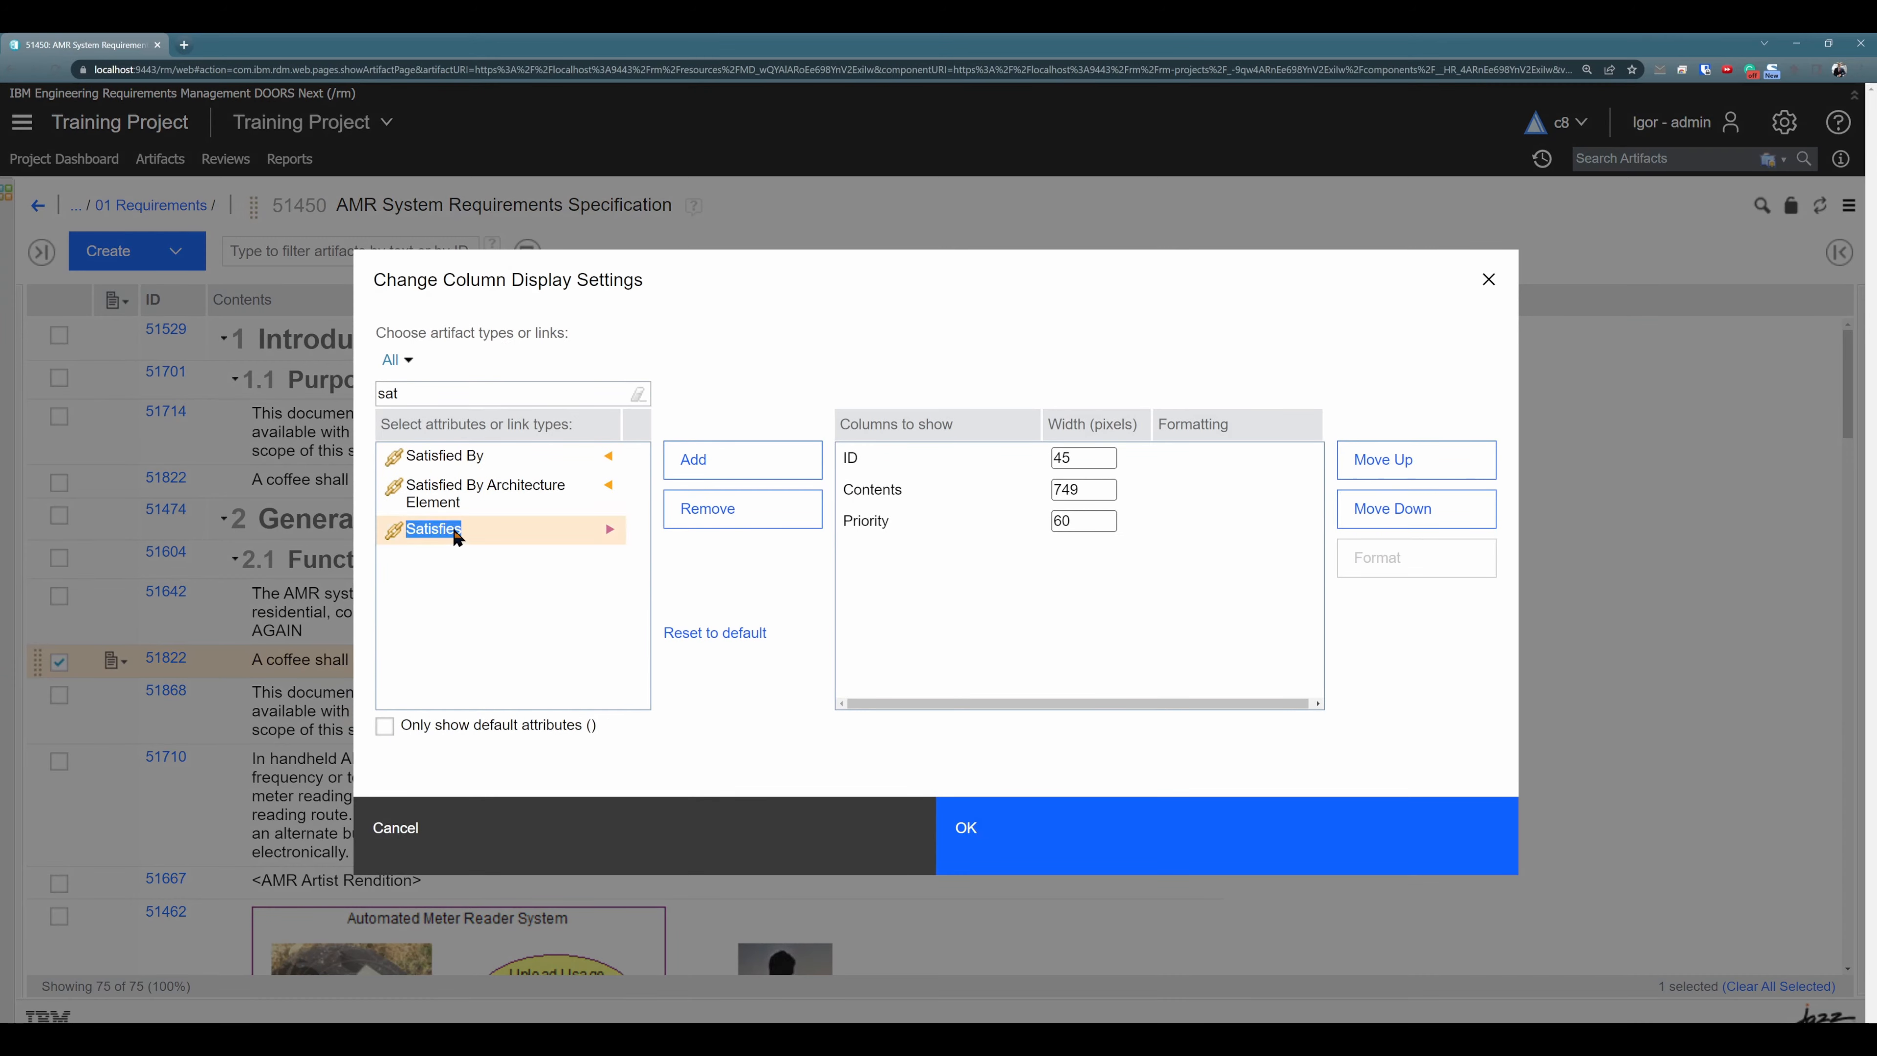
click(994, 851)
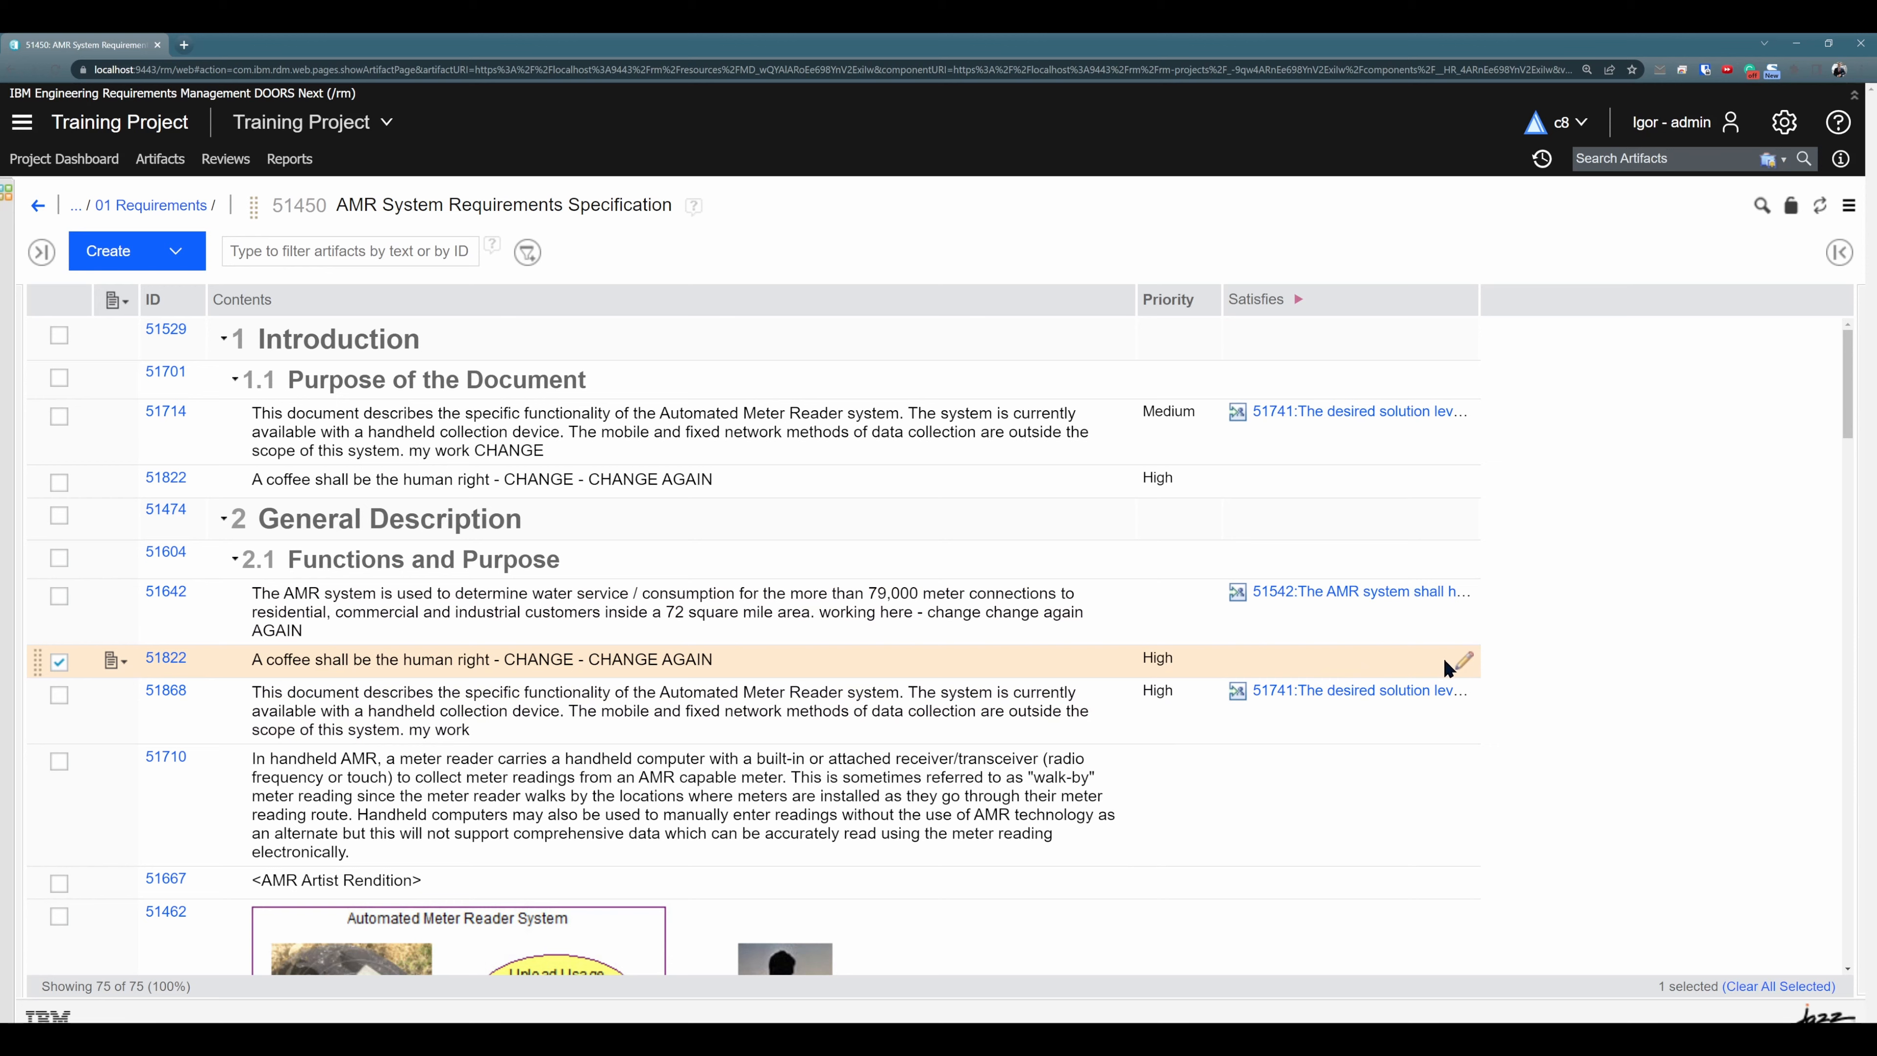
- Add a Satisfies link from requirement 51822 under section 2.1 to 51450 AMR System Requirements Specification, and reload the module
click(1465, 658)
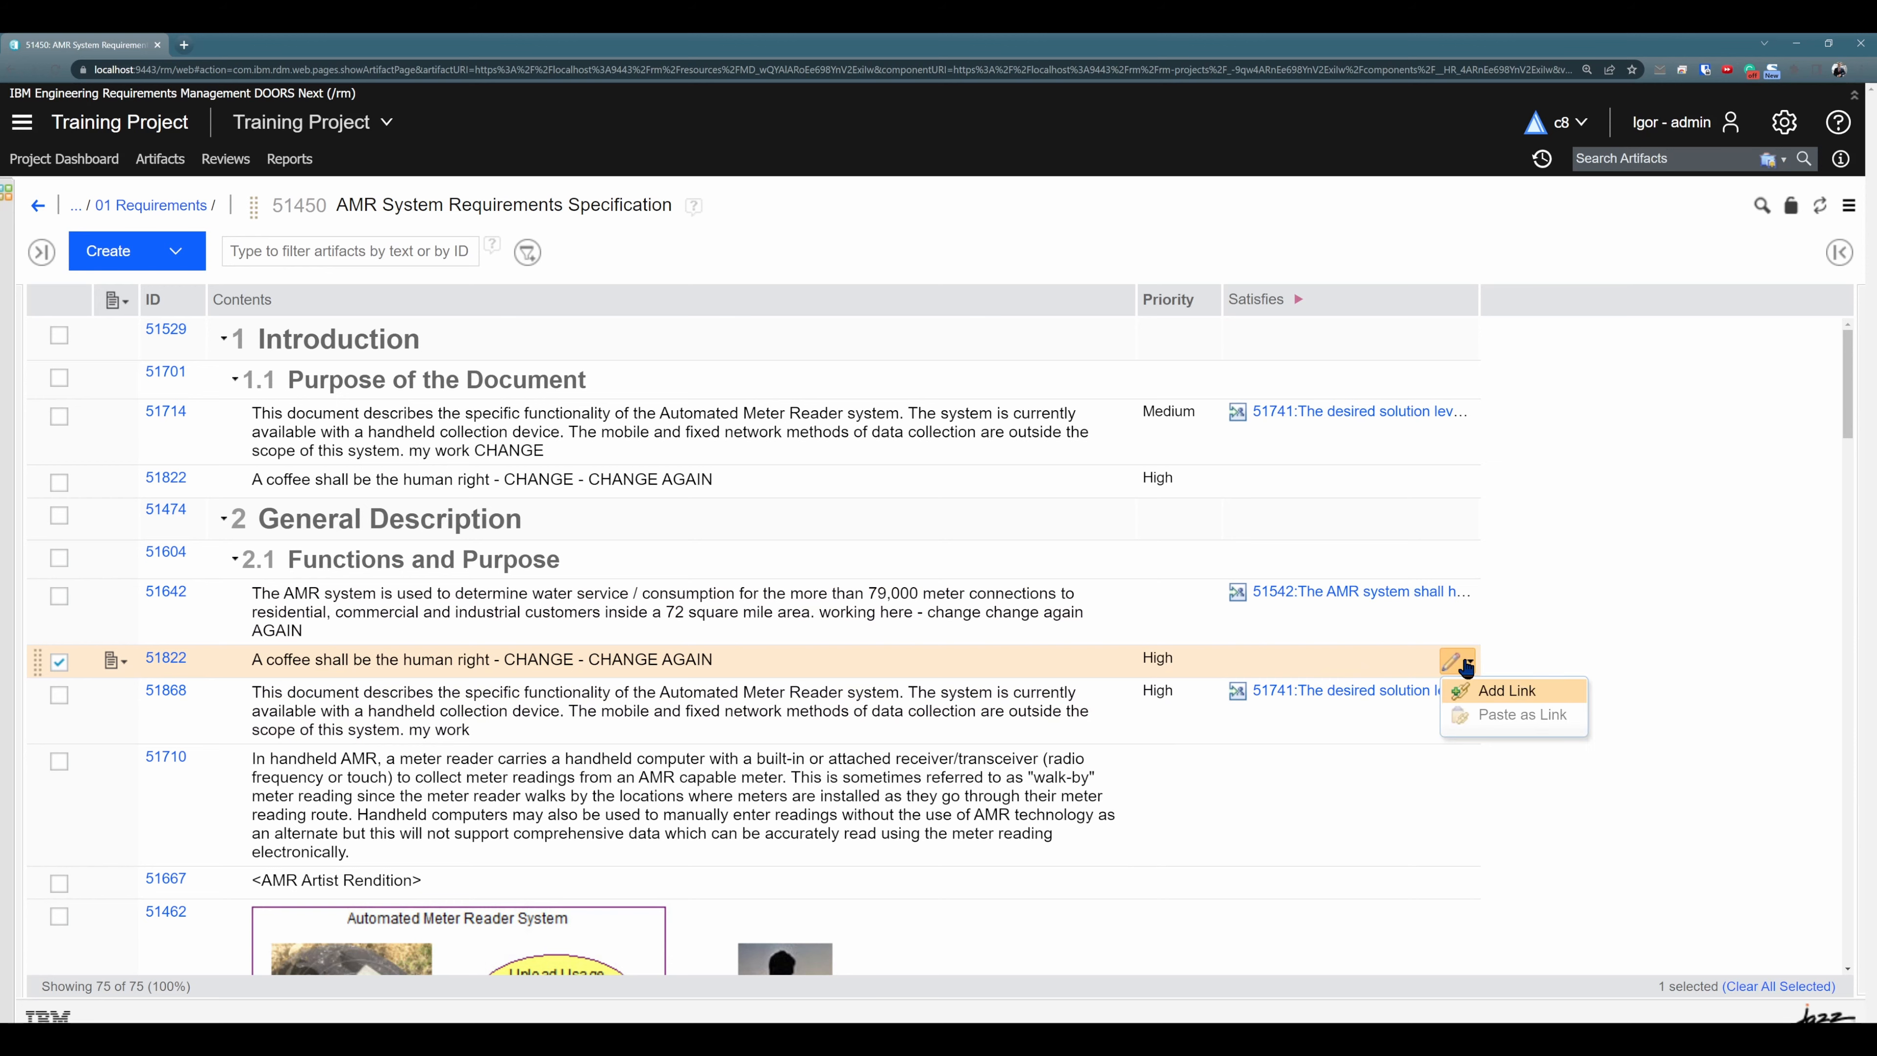
click(1481, 689)
click(895, 375)
click(1109, 968)
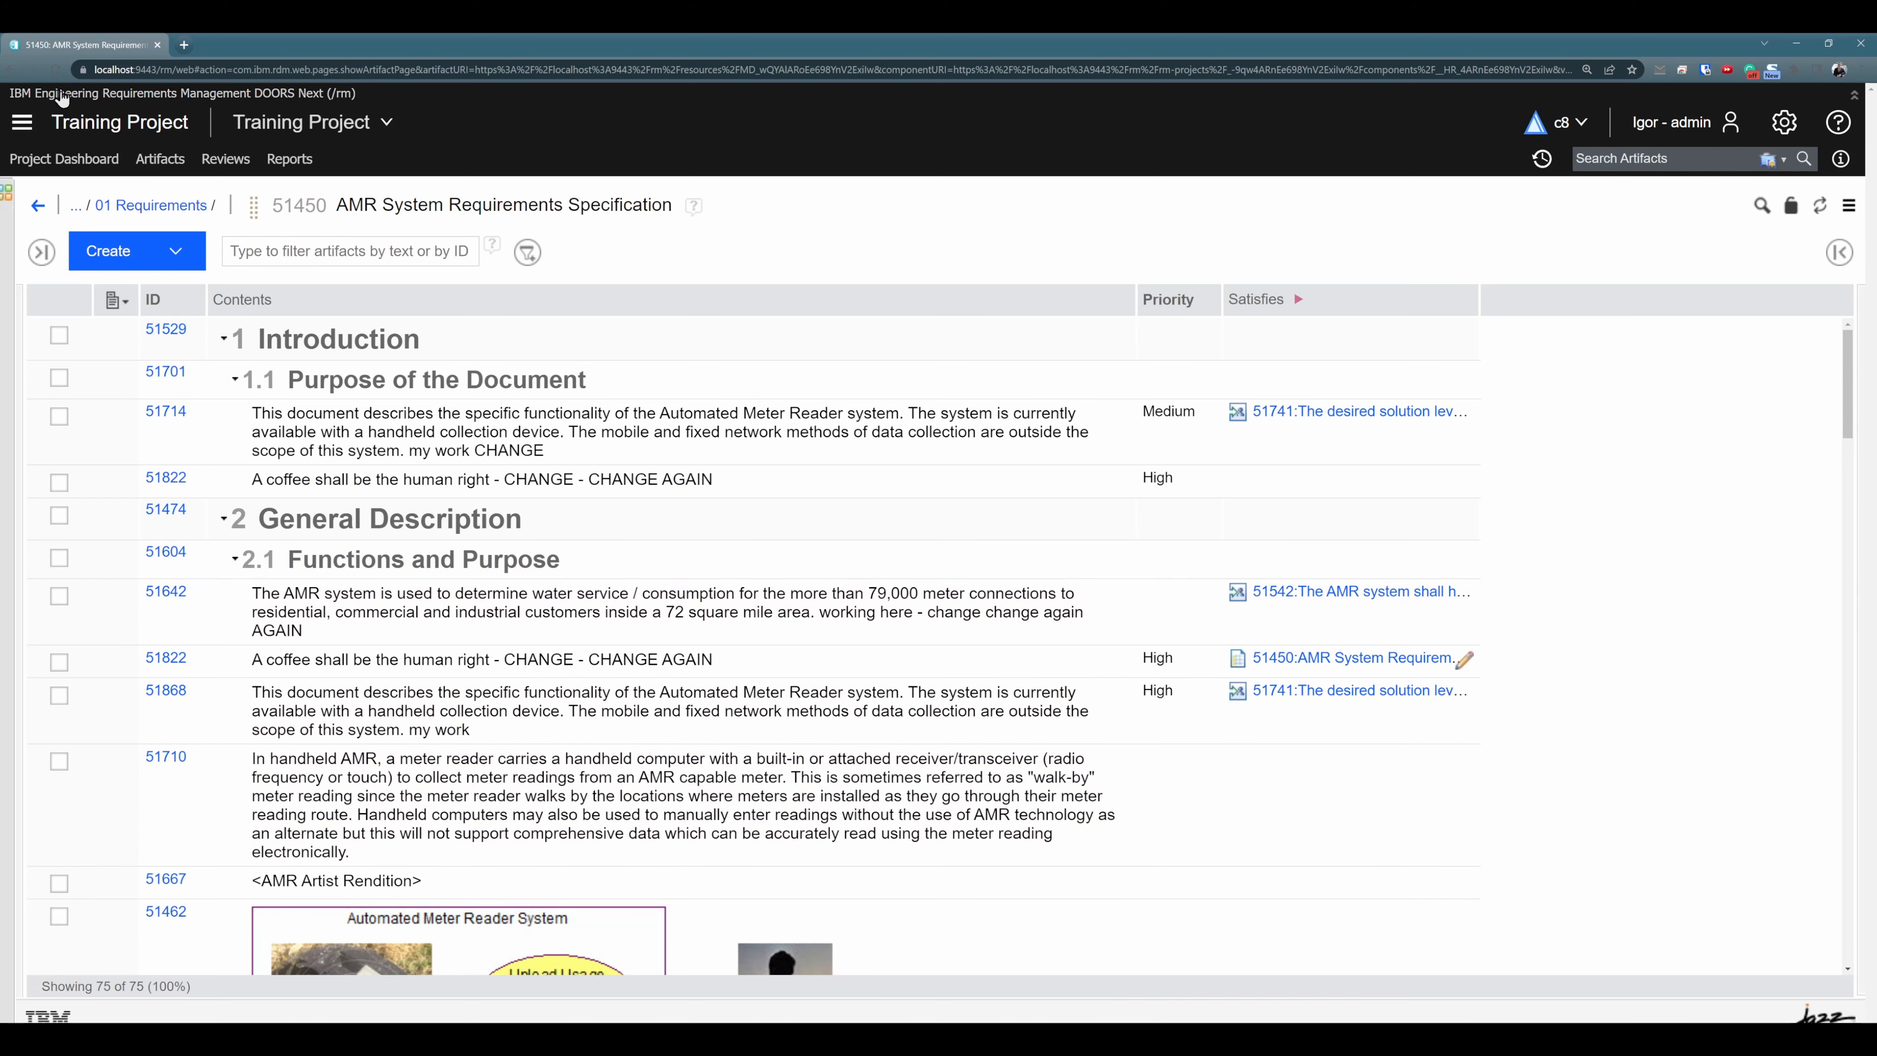
click(58, 69)
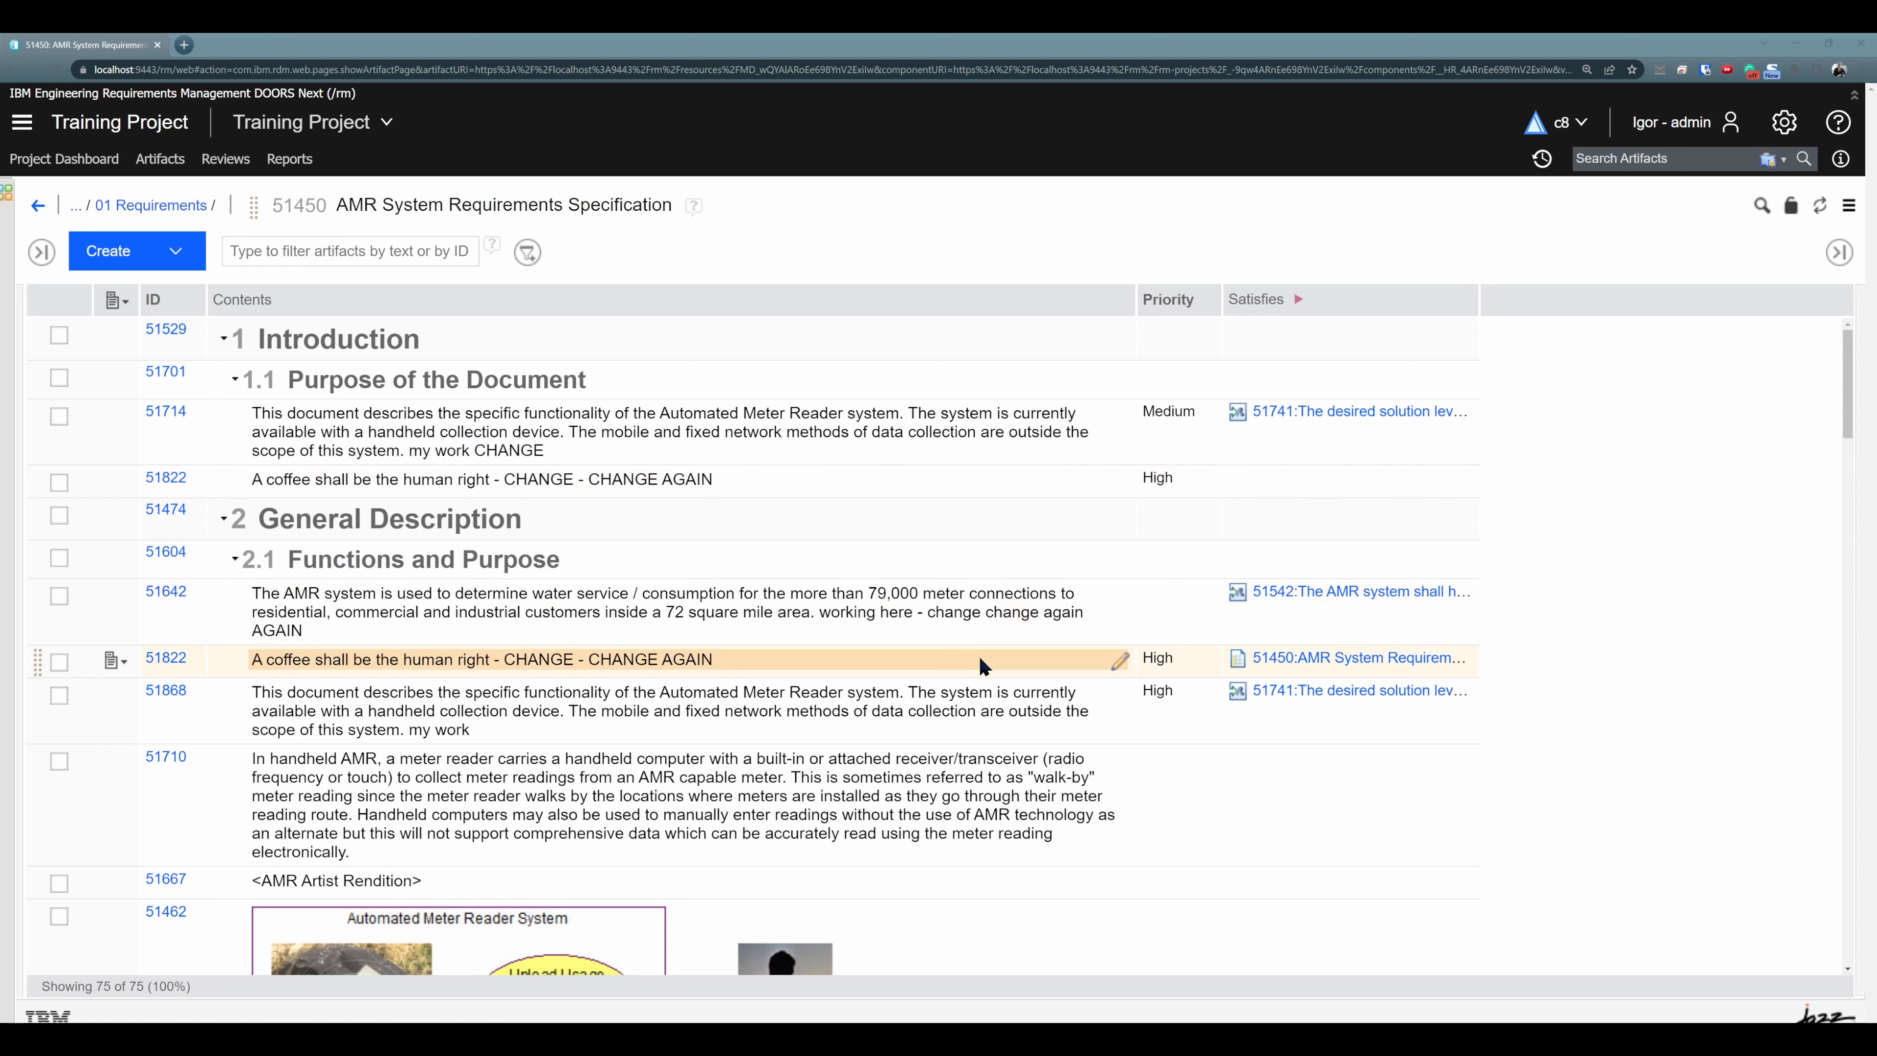
- Open requirement 51822 from section 1.1 and open its base artifact in a new tab
click(1005, 665)
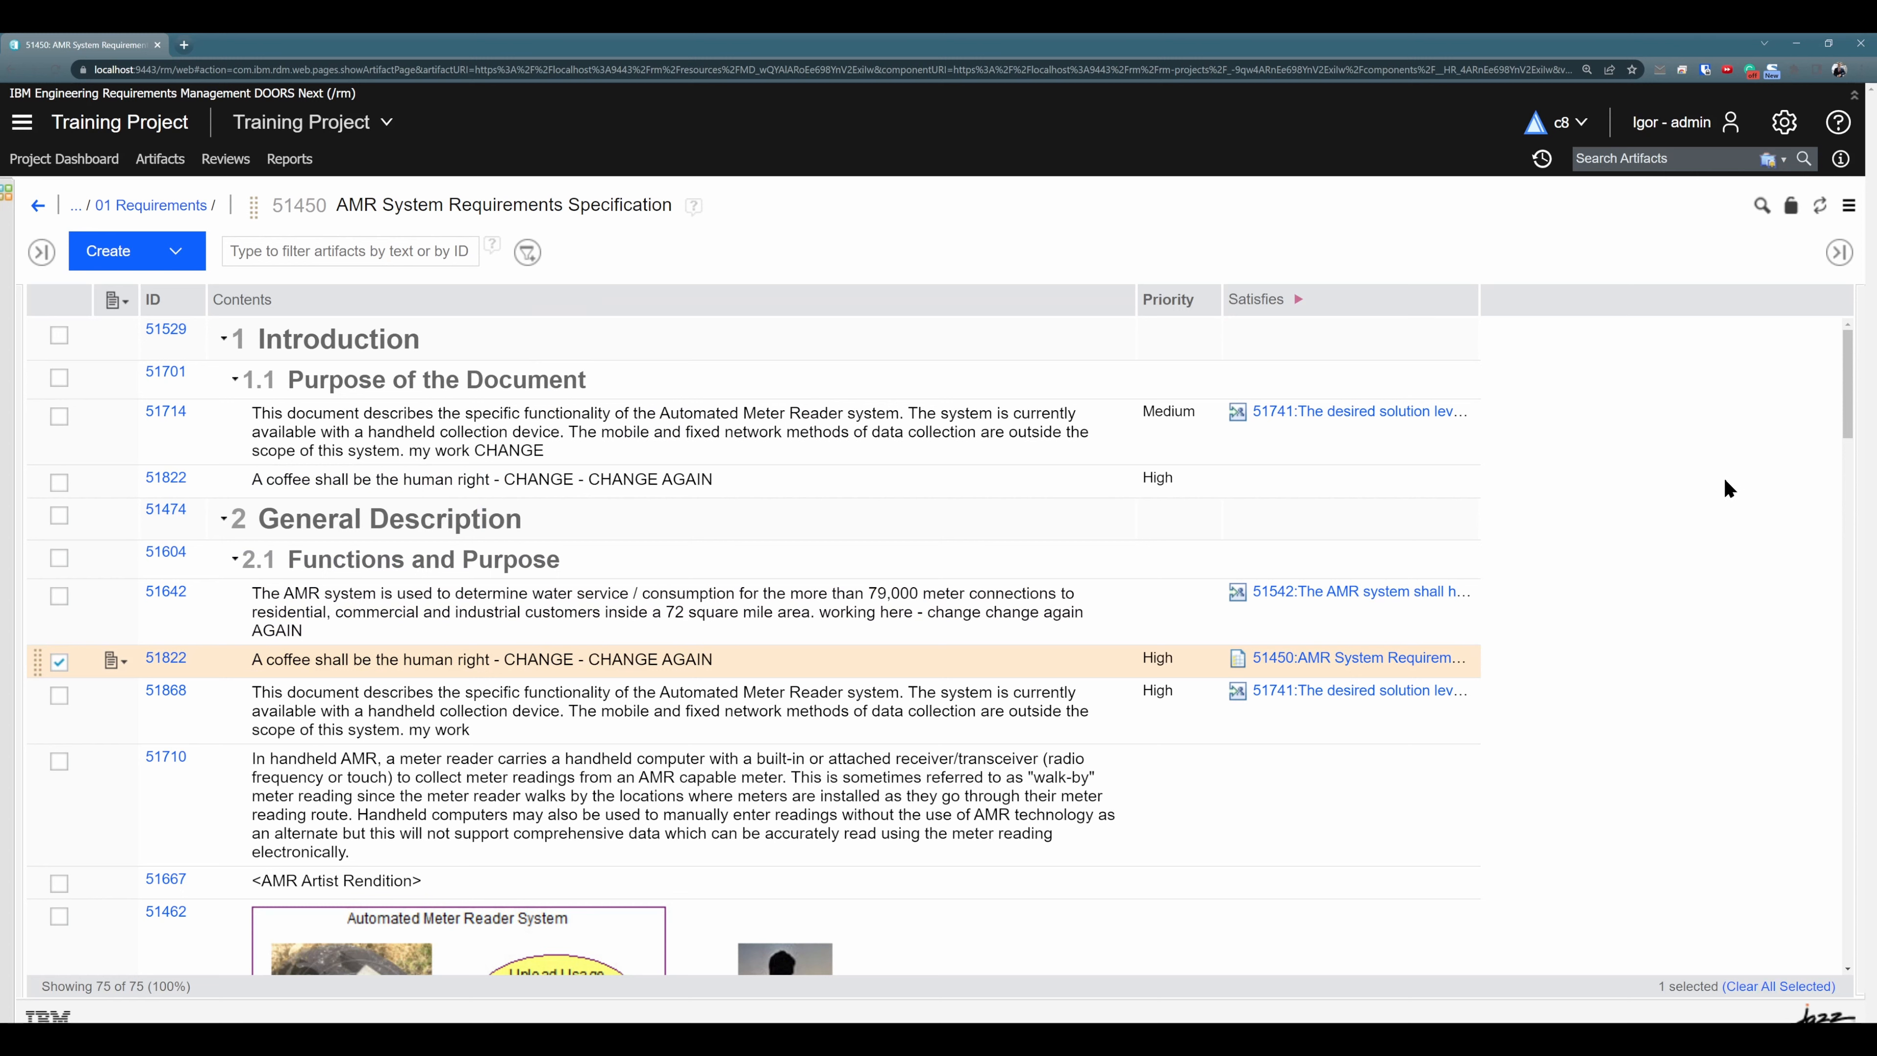
click(758, 489)
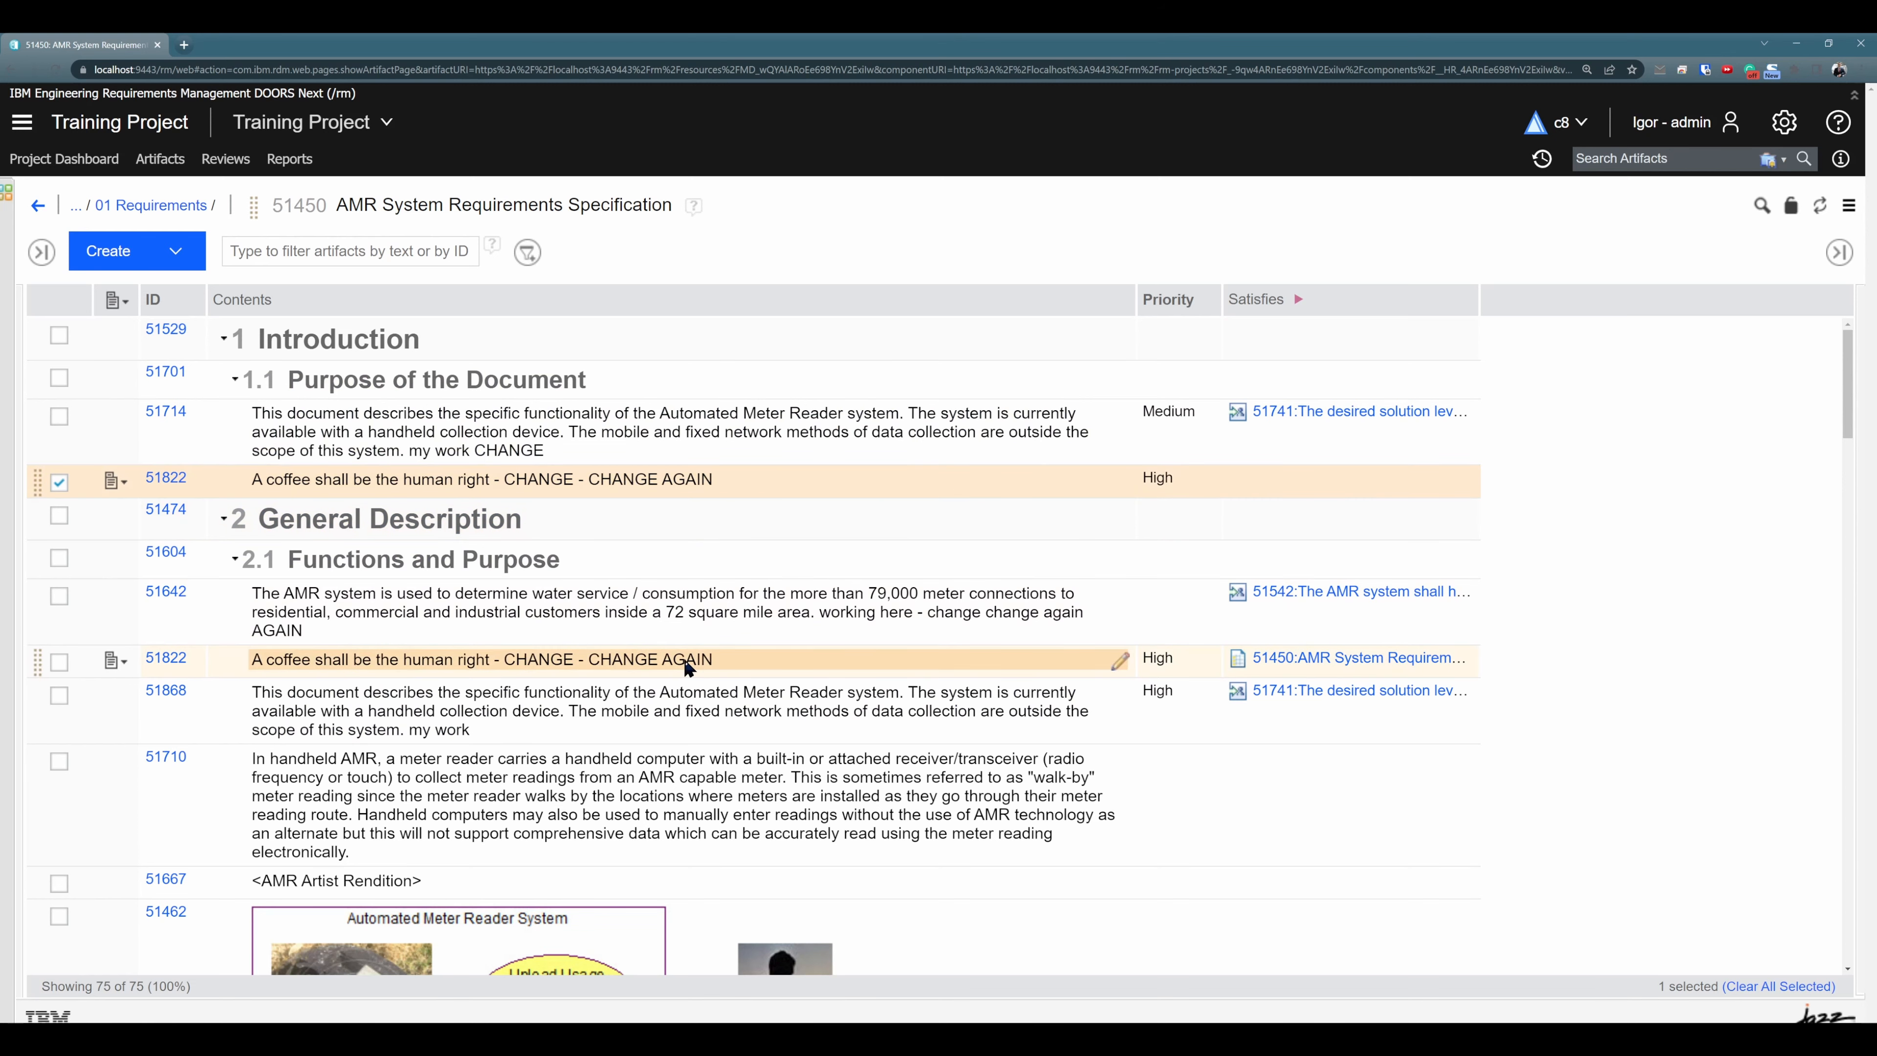
click(164, 478)
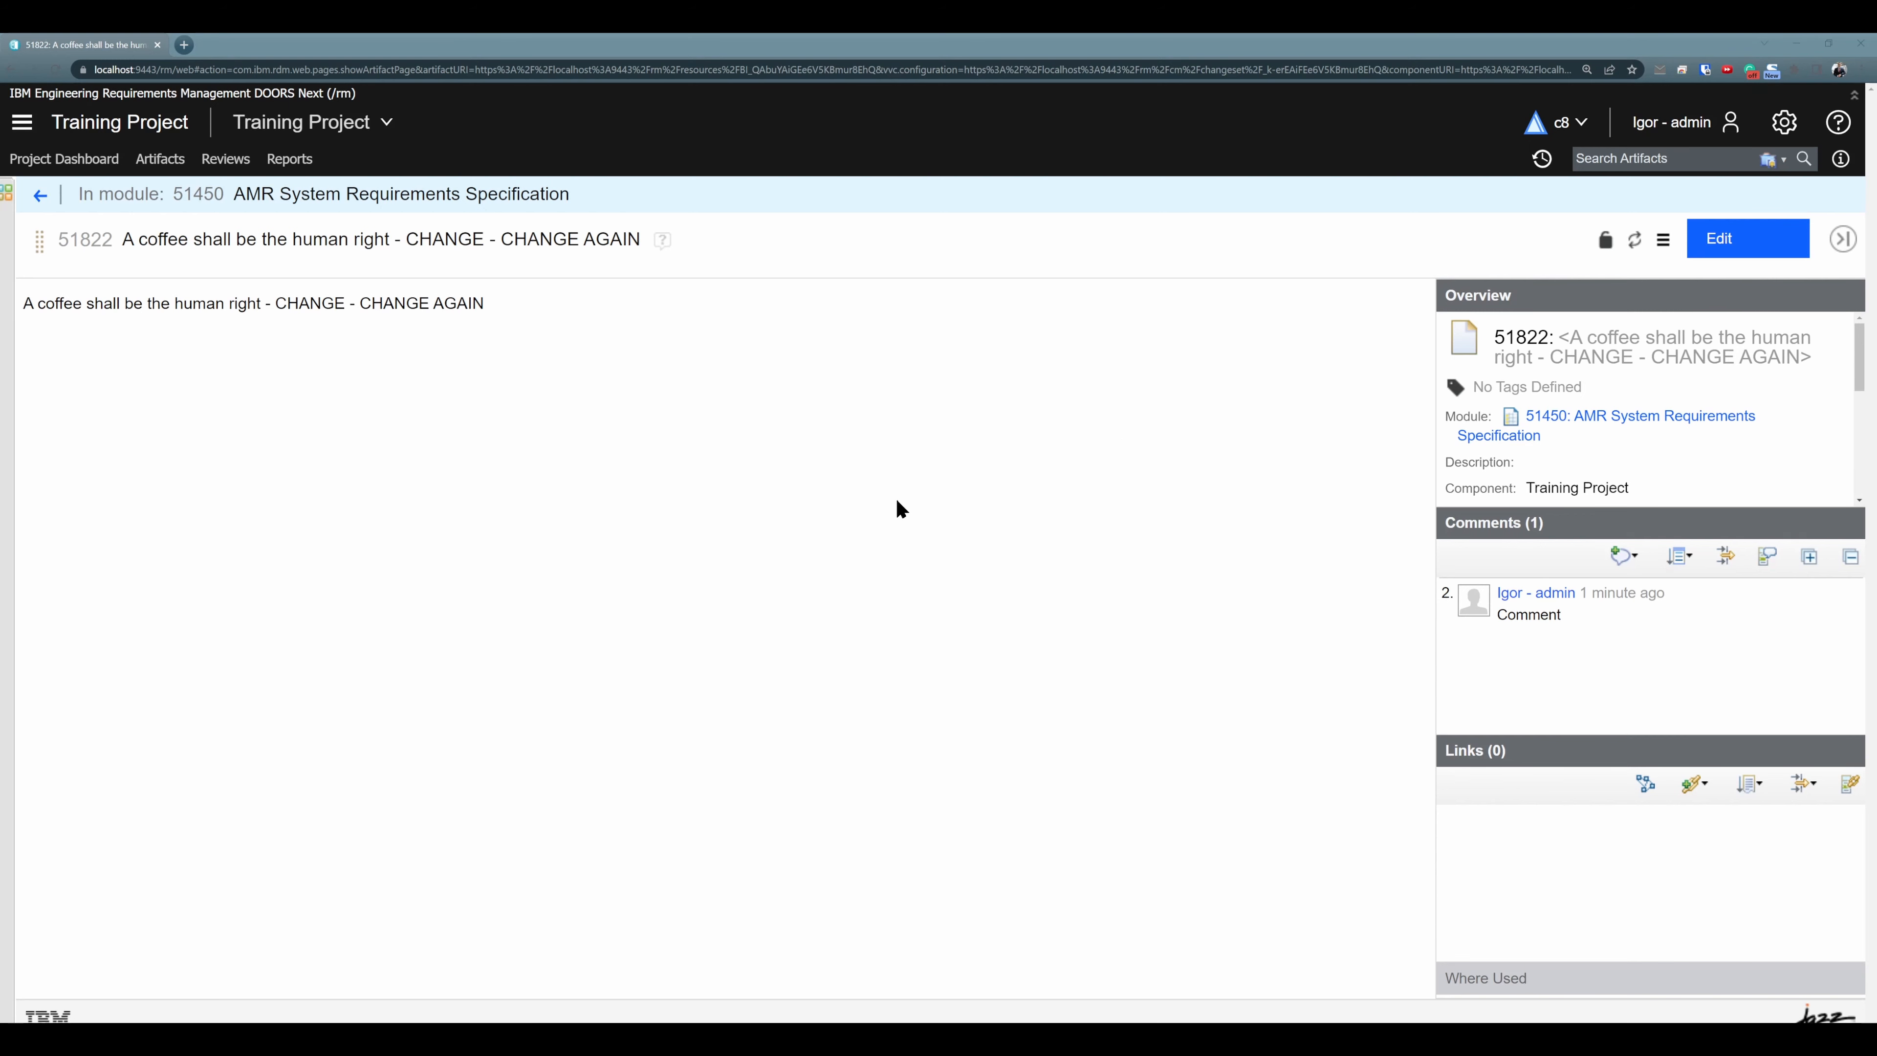
click(1663, 239)
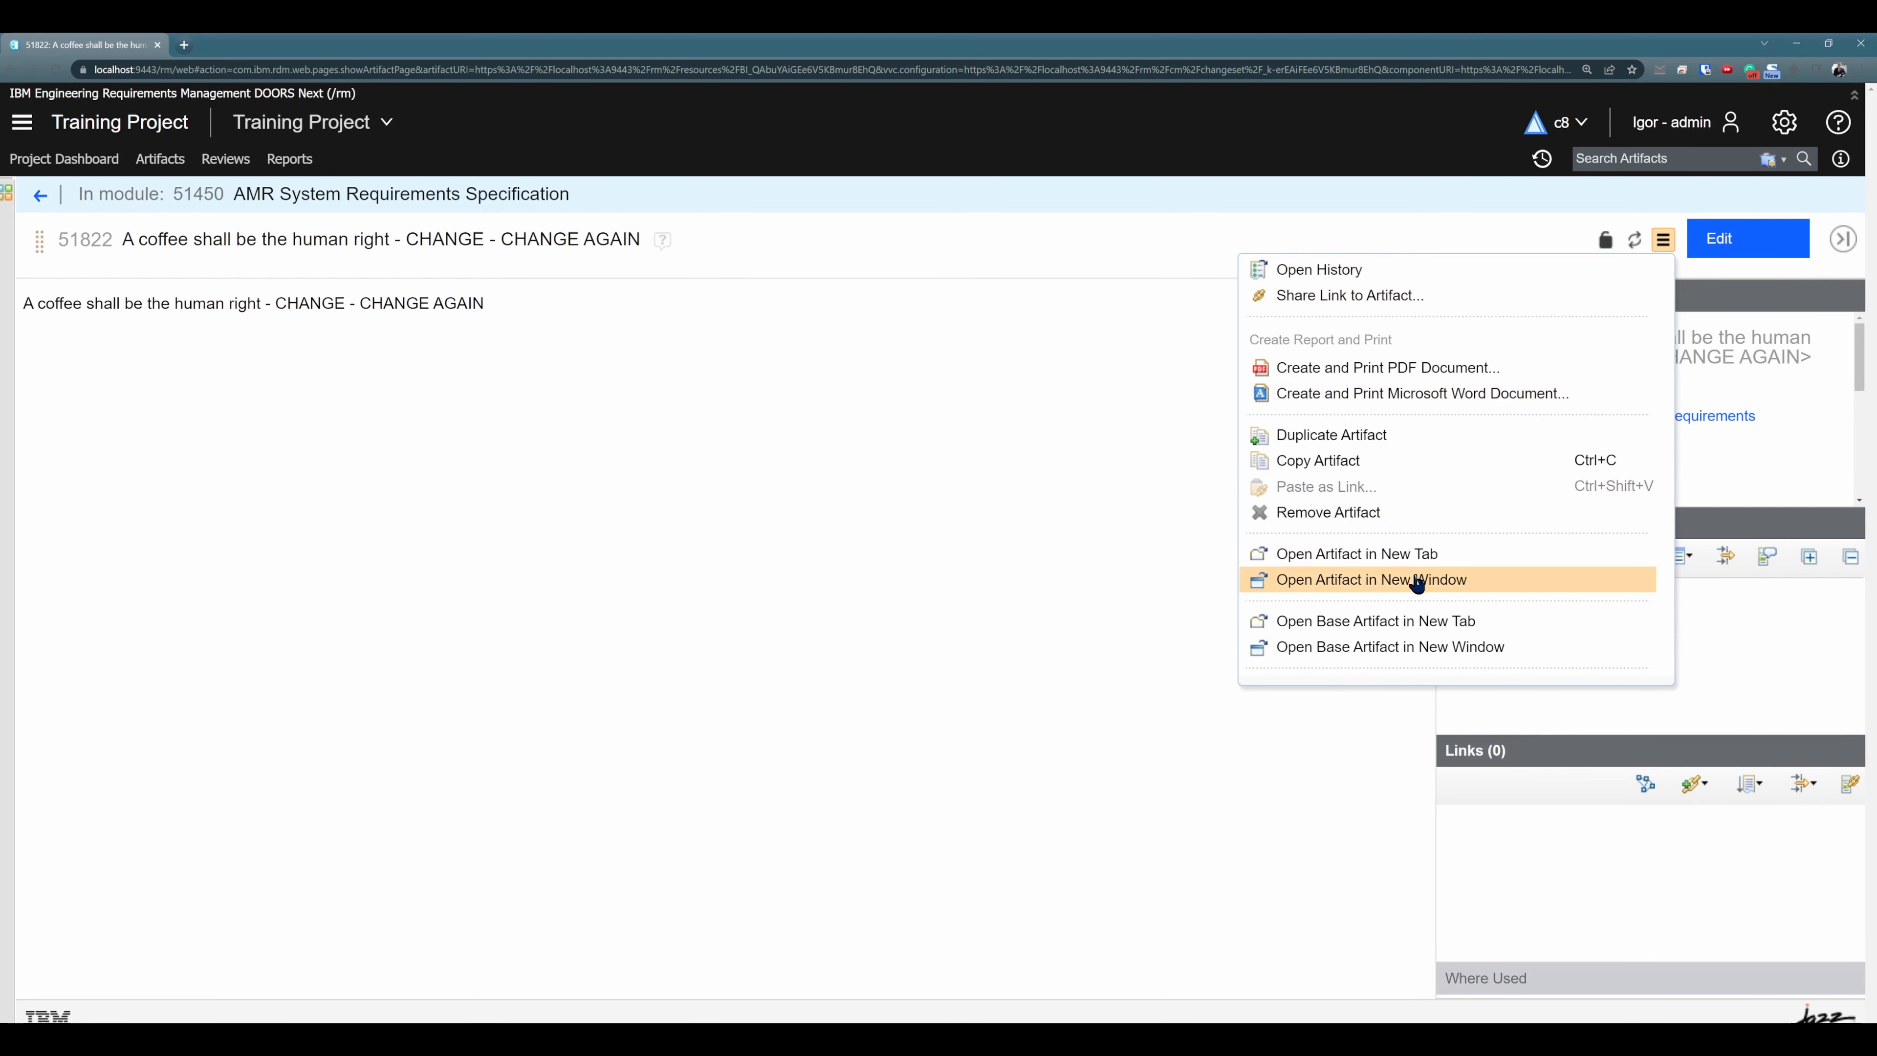
click(1415, 629)
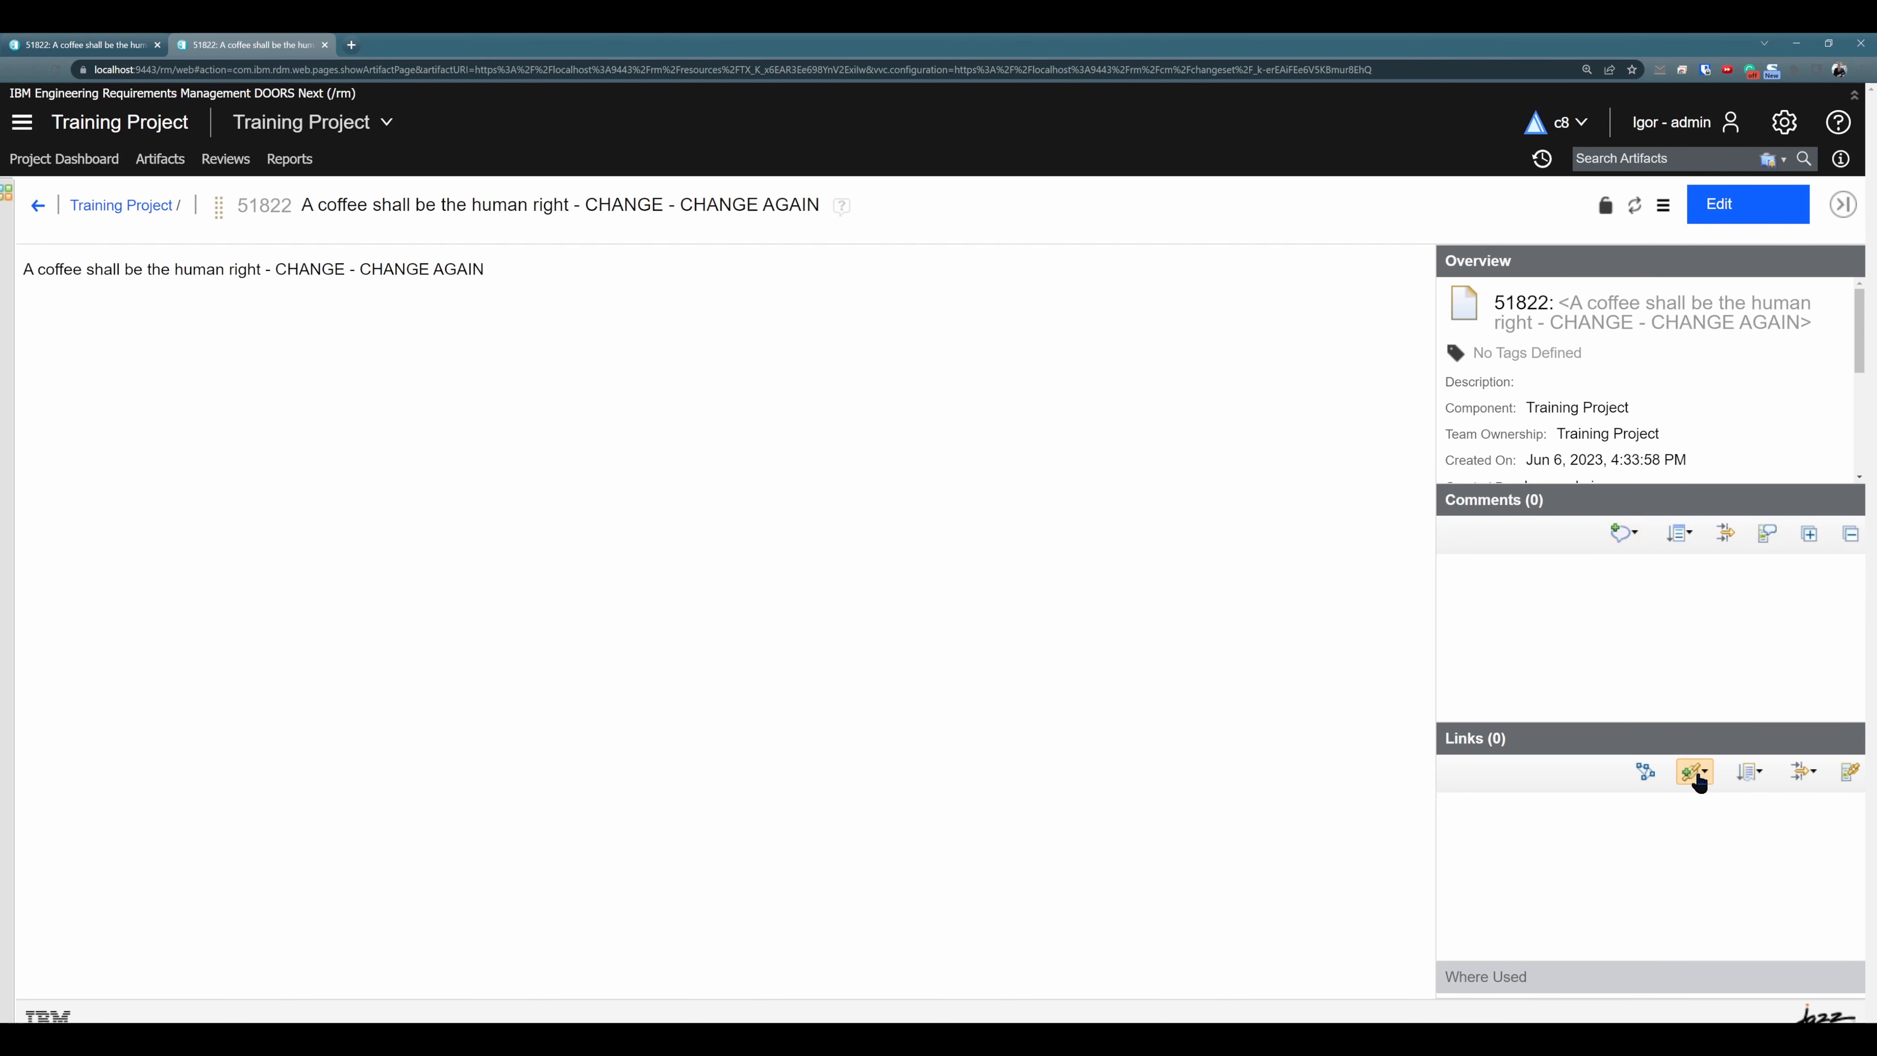
- Add a comment with the subject "Comment in base artifact" to the base artifact 51822
click(1622, 533)
click(1652, 562)
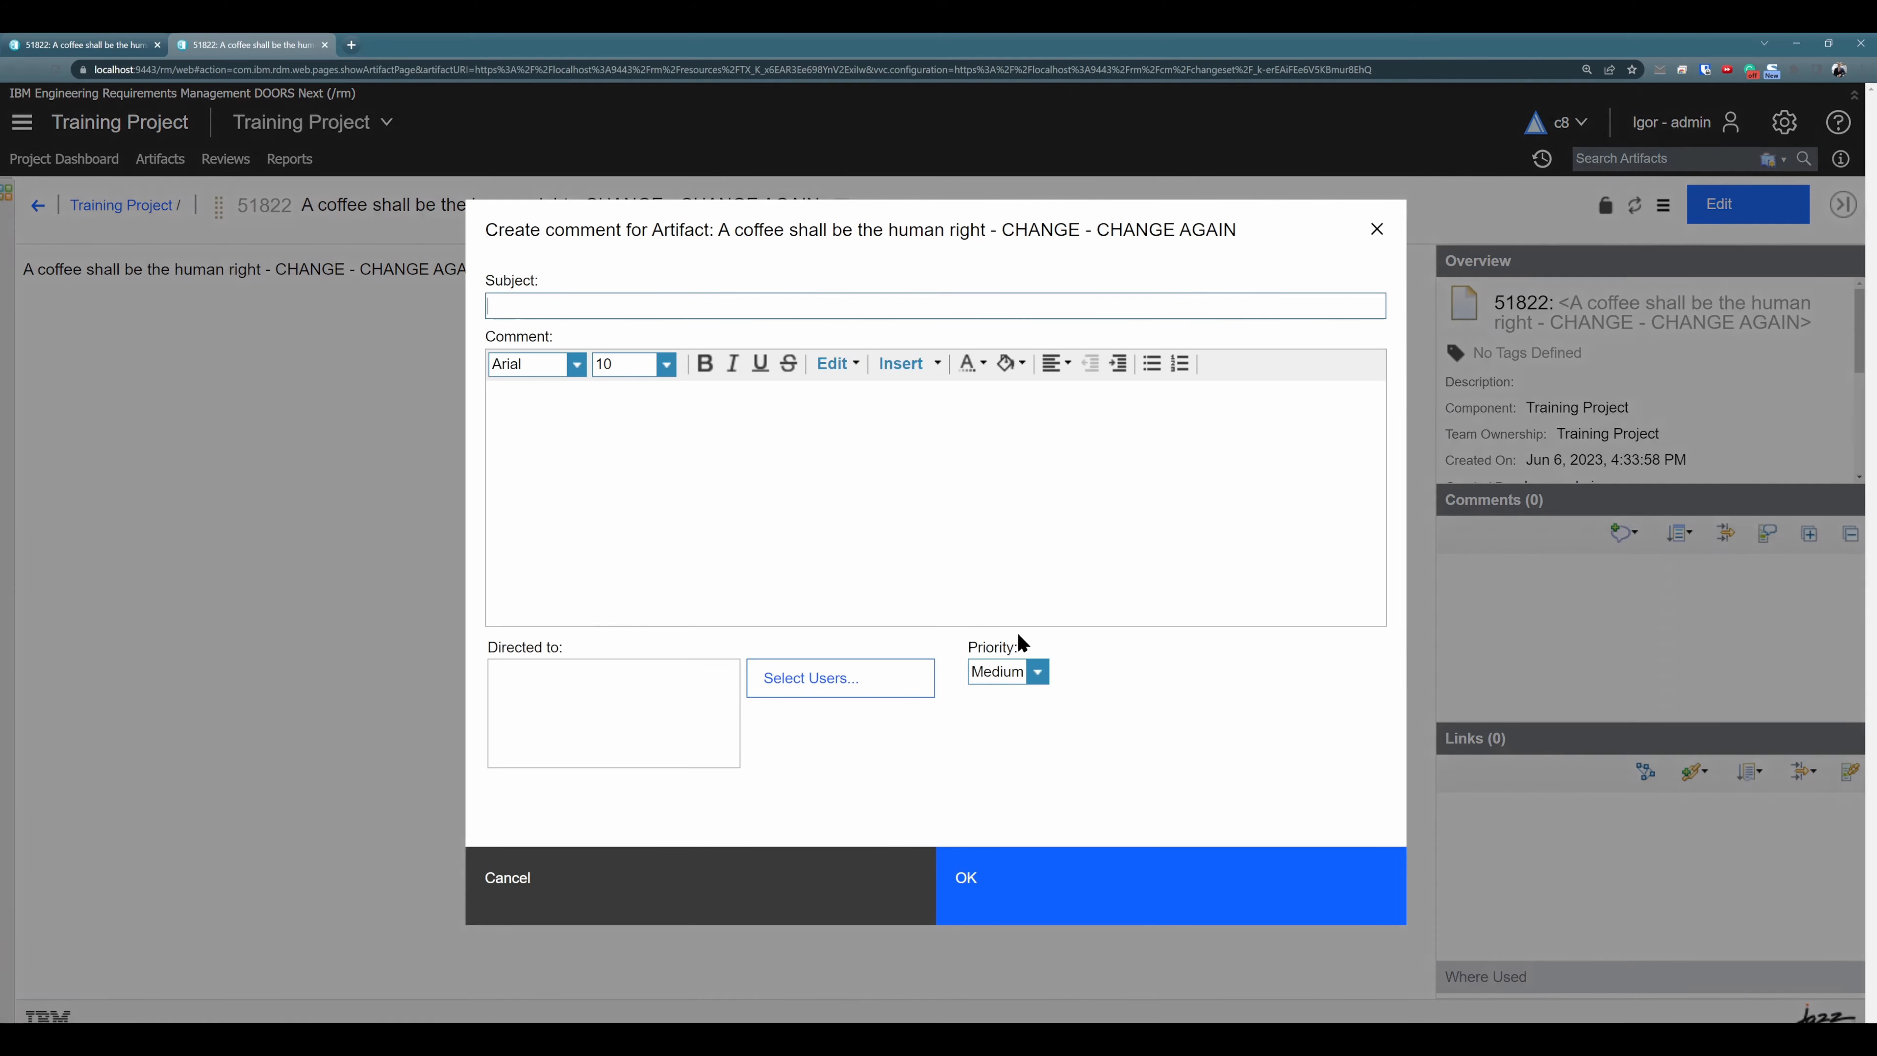
text(Comment)
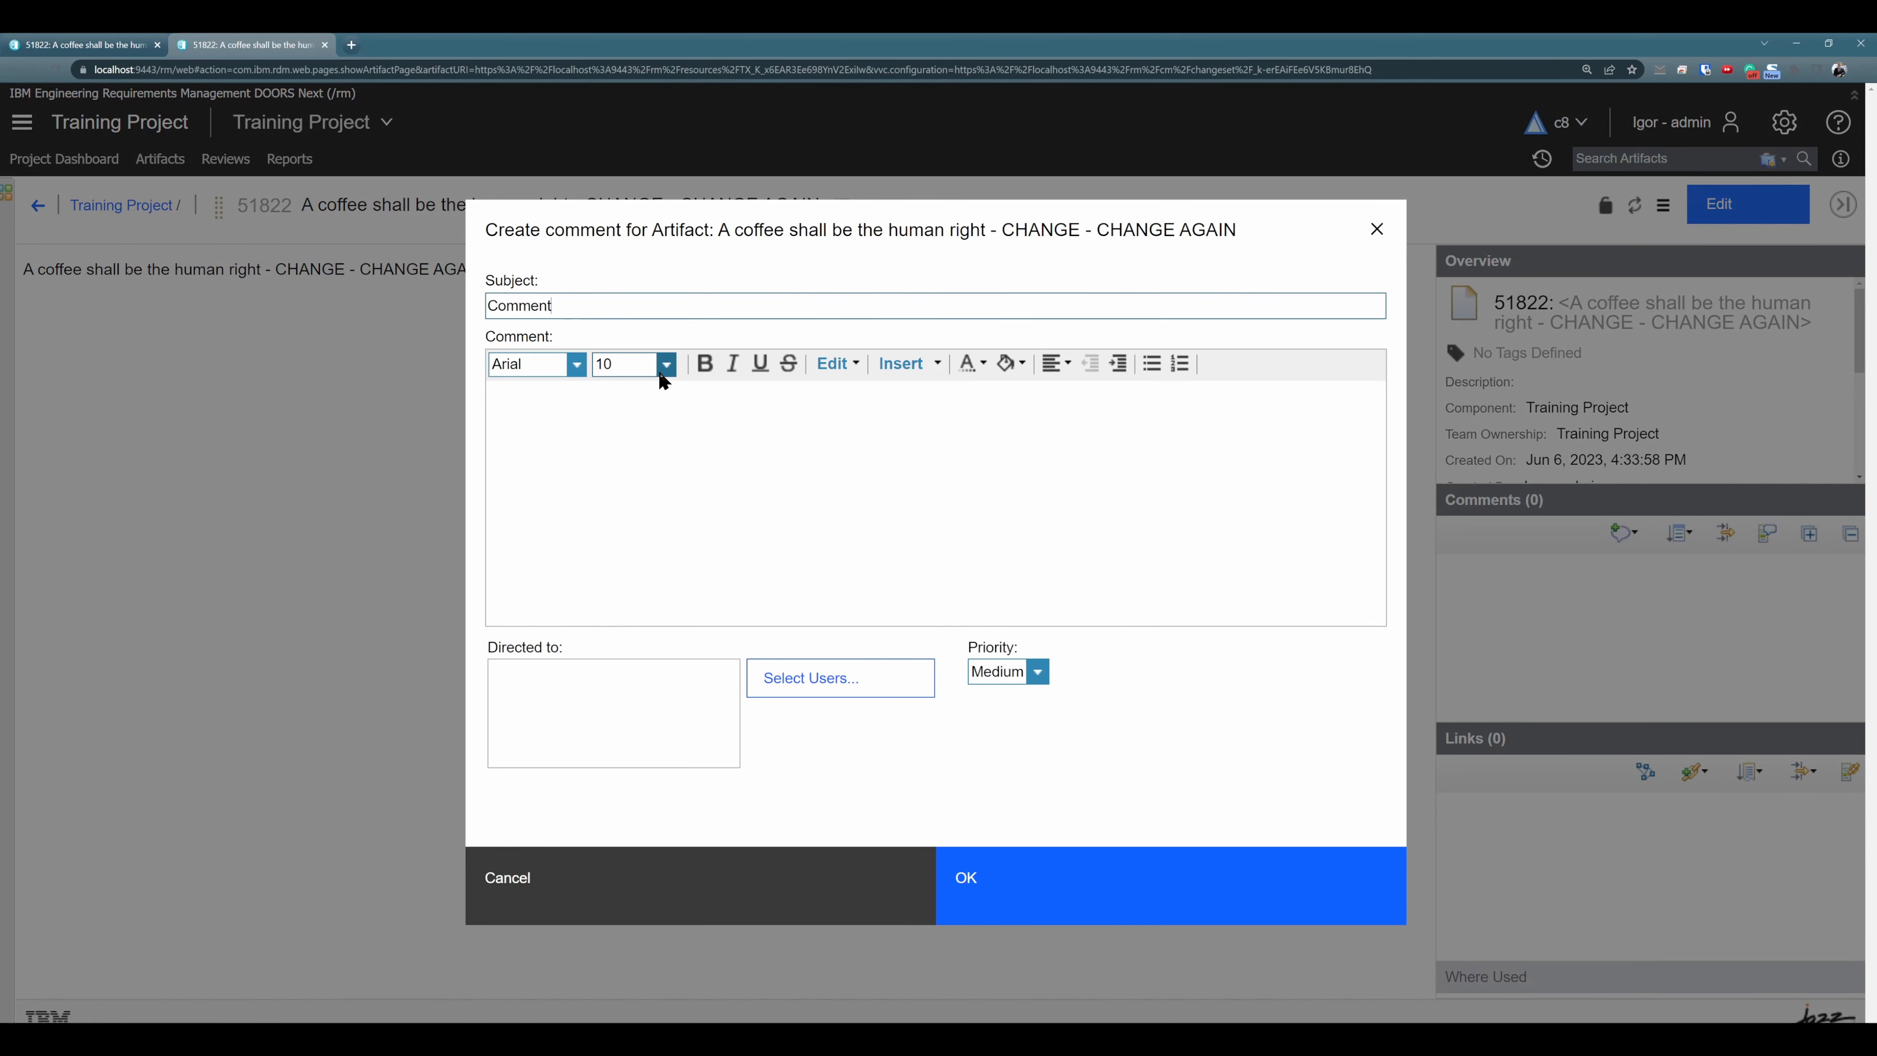
text( in base artifact)
click(1113, 878)
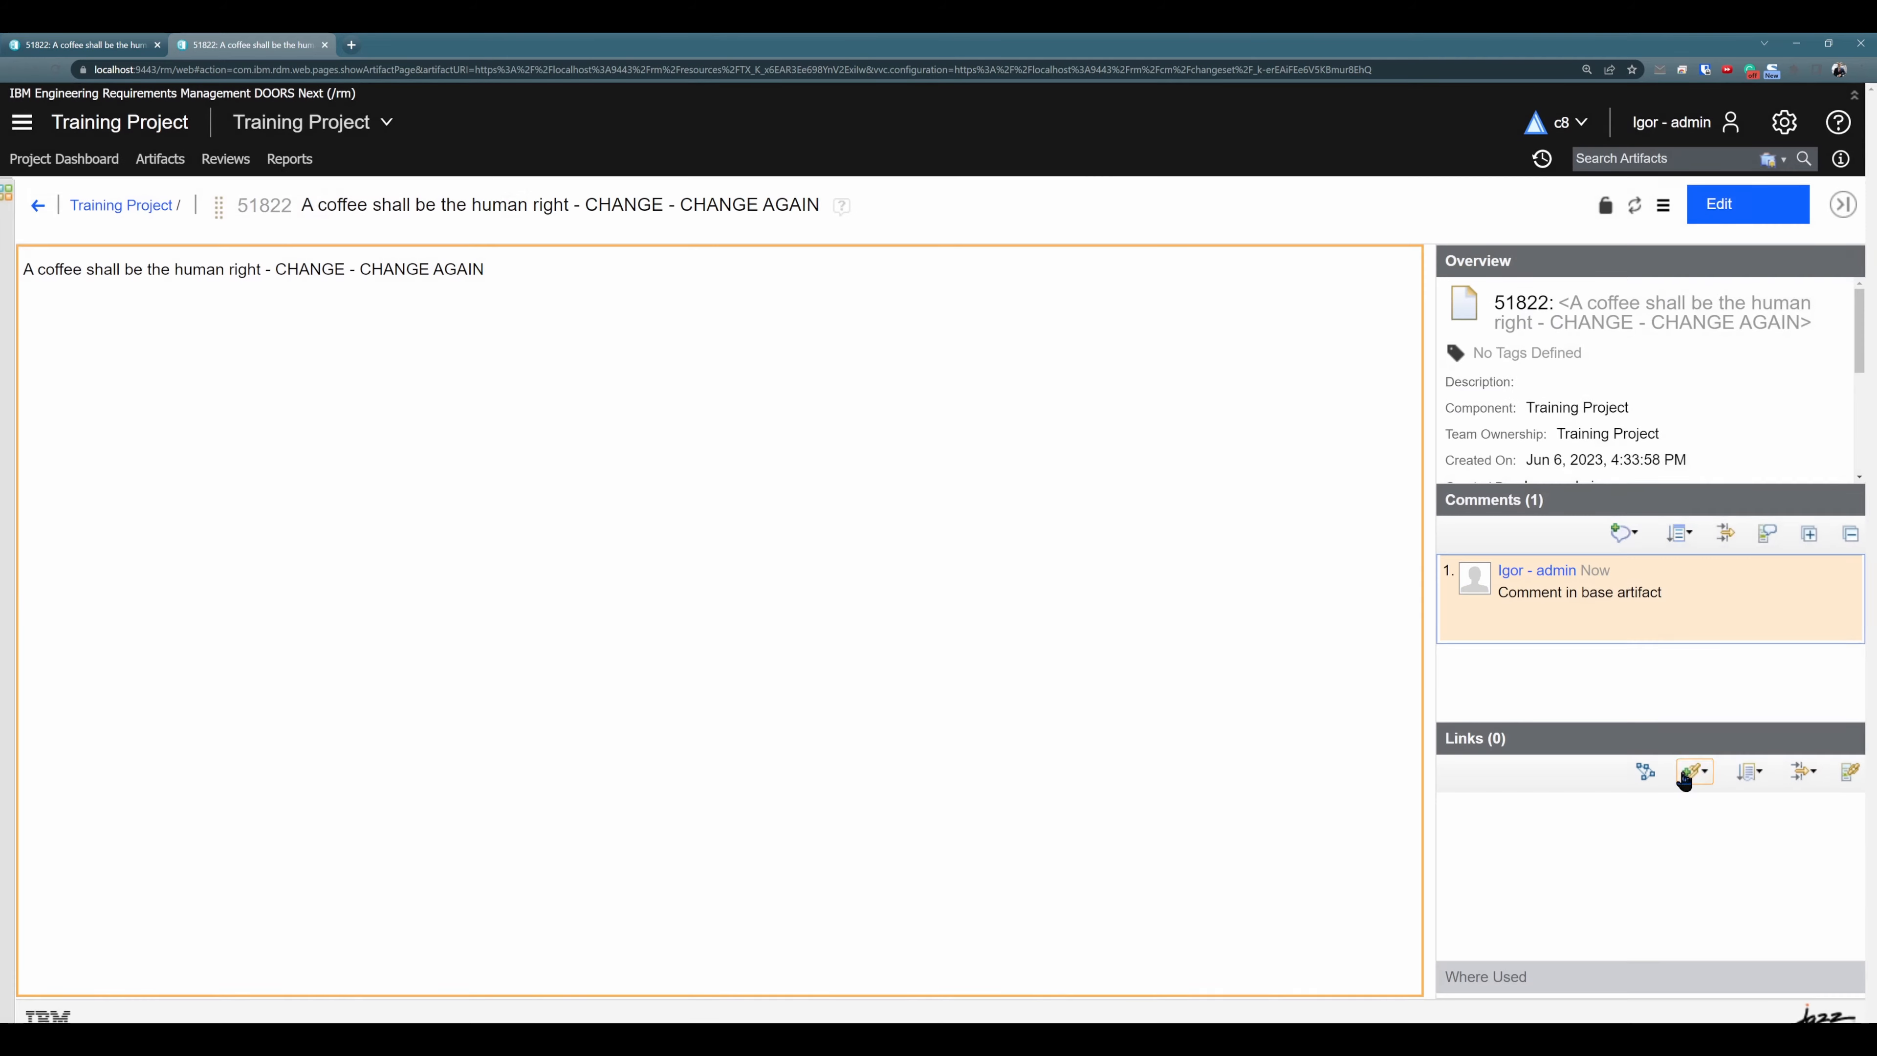
- Add a Satisfies link from base artifact 51822 to 51818 Humidity operational limits of the device in the Base Artifacts requirements folders
click(1691, 773)
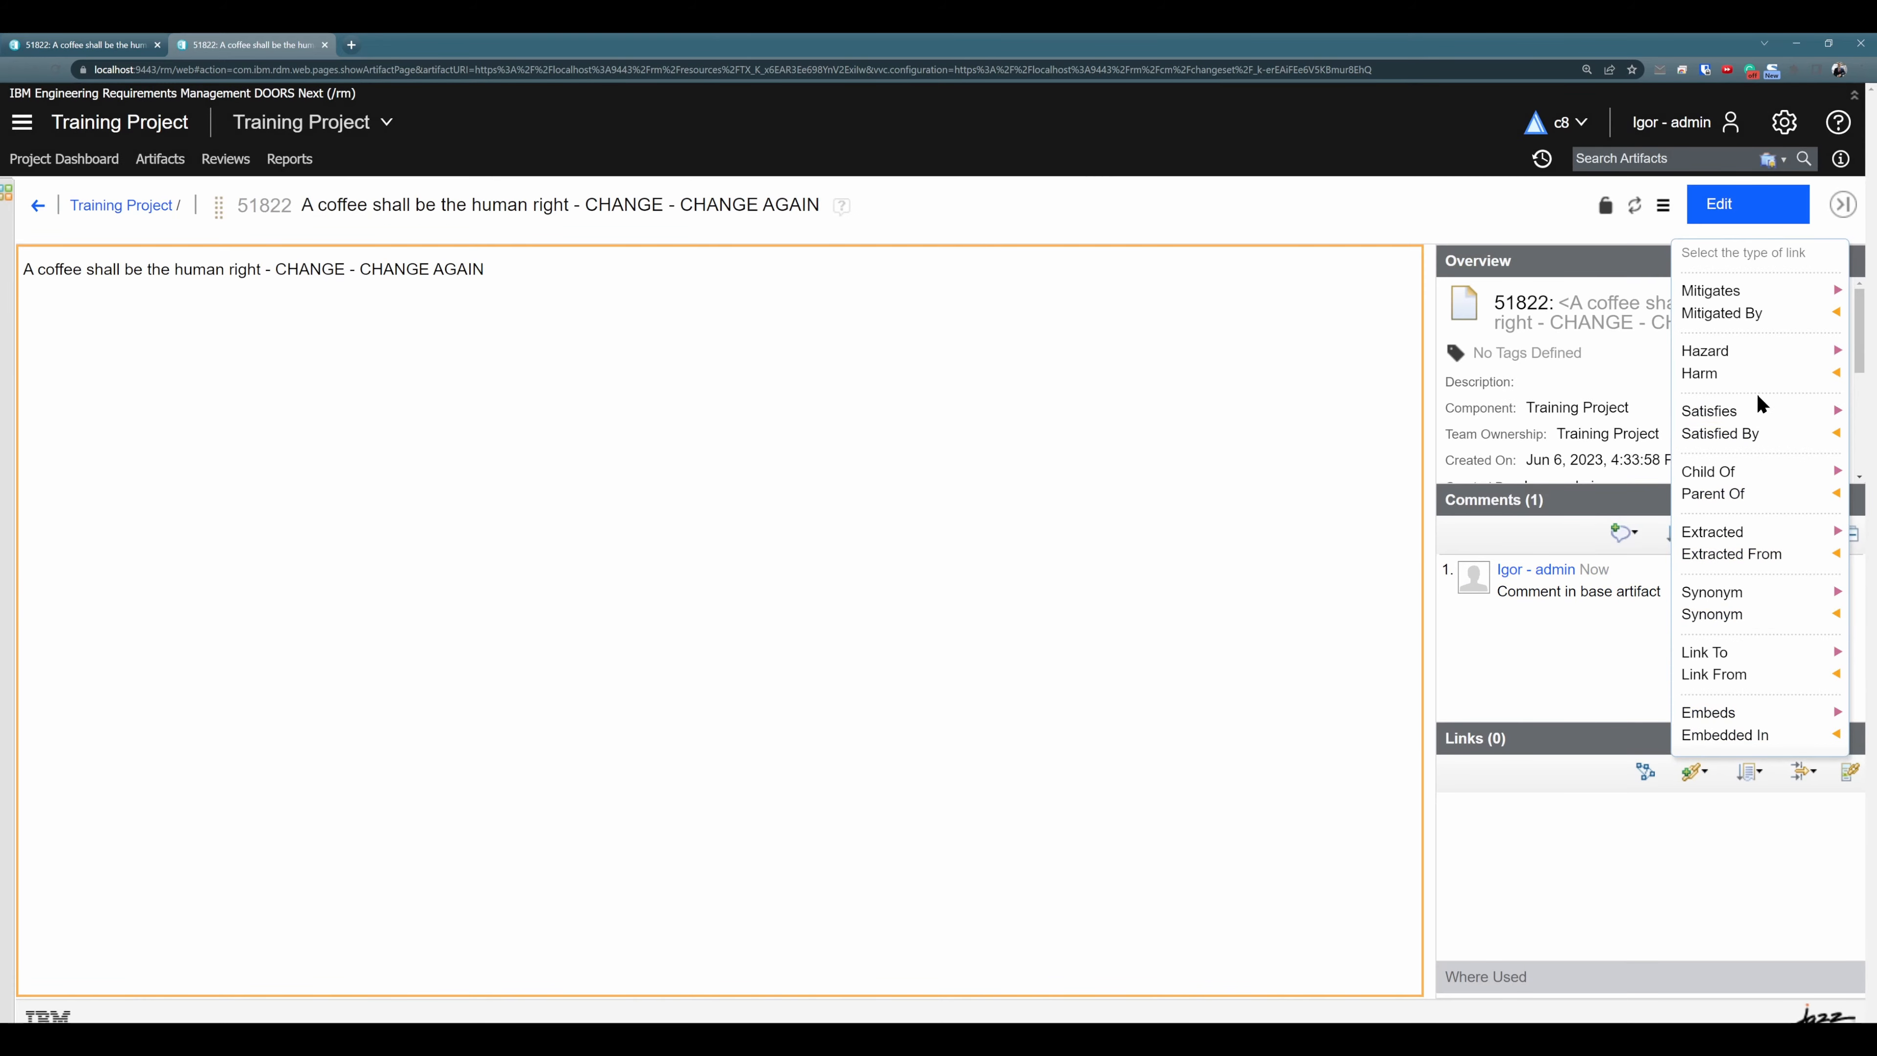
click(1722, 412)
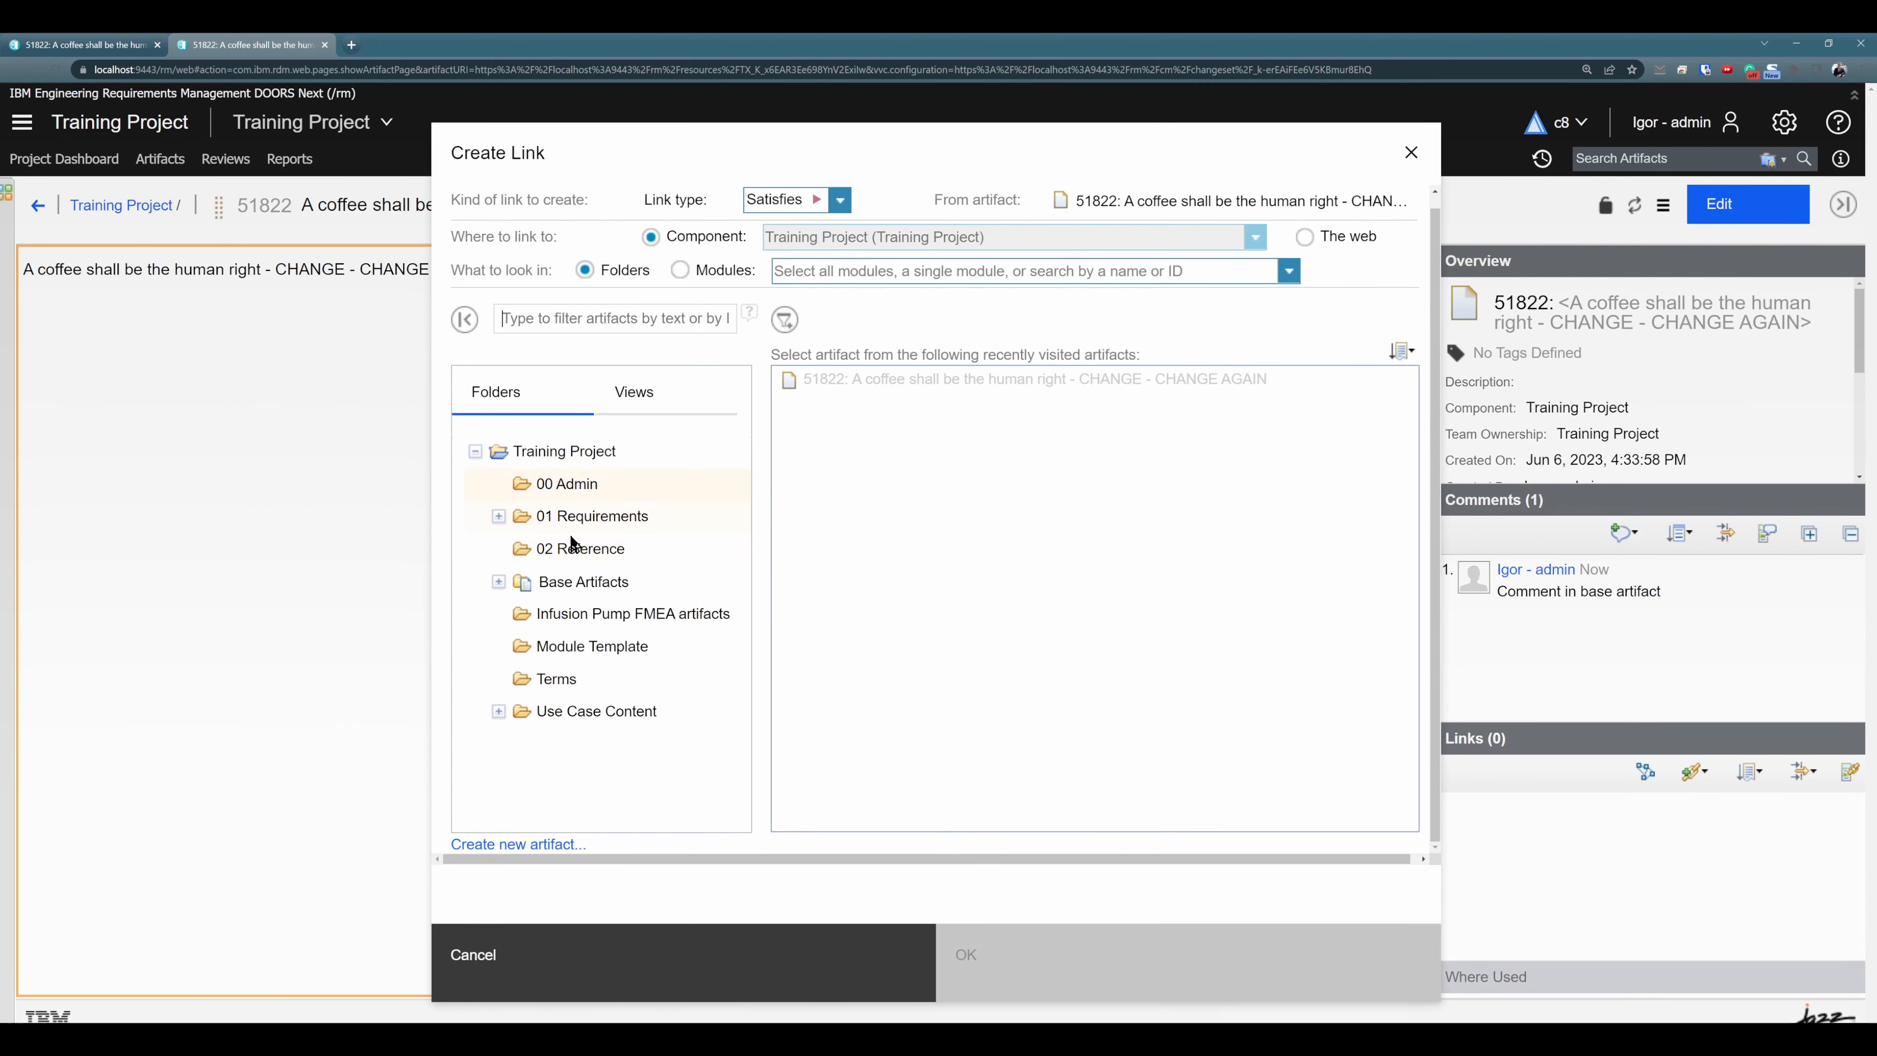
click(499, 582)
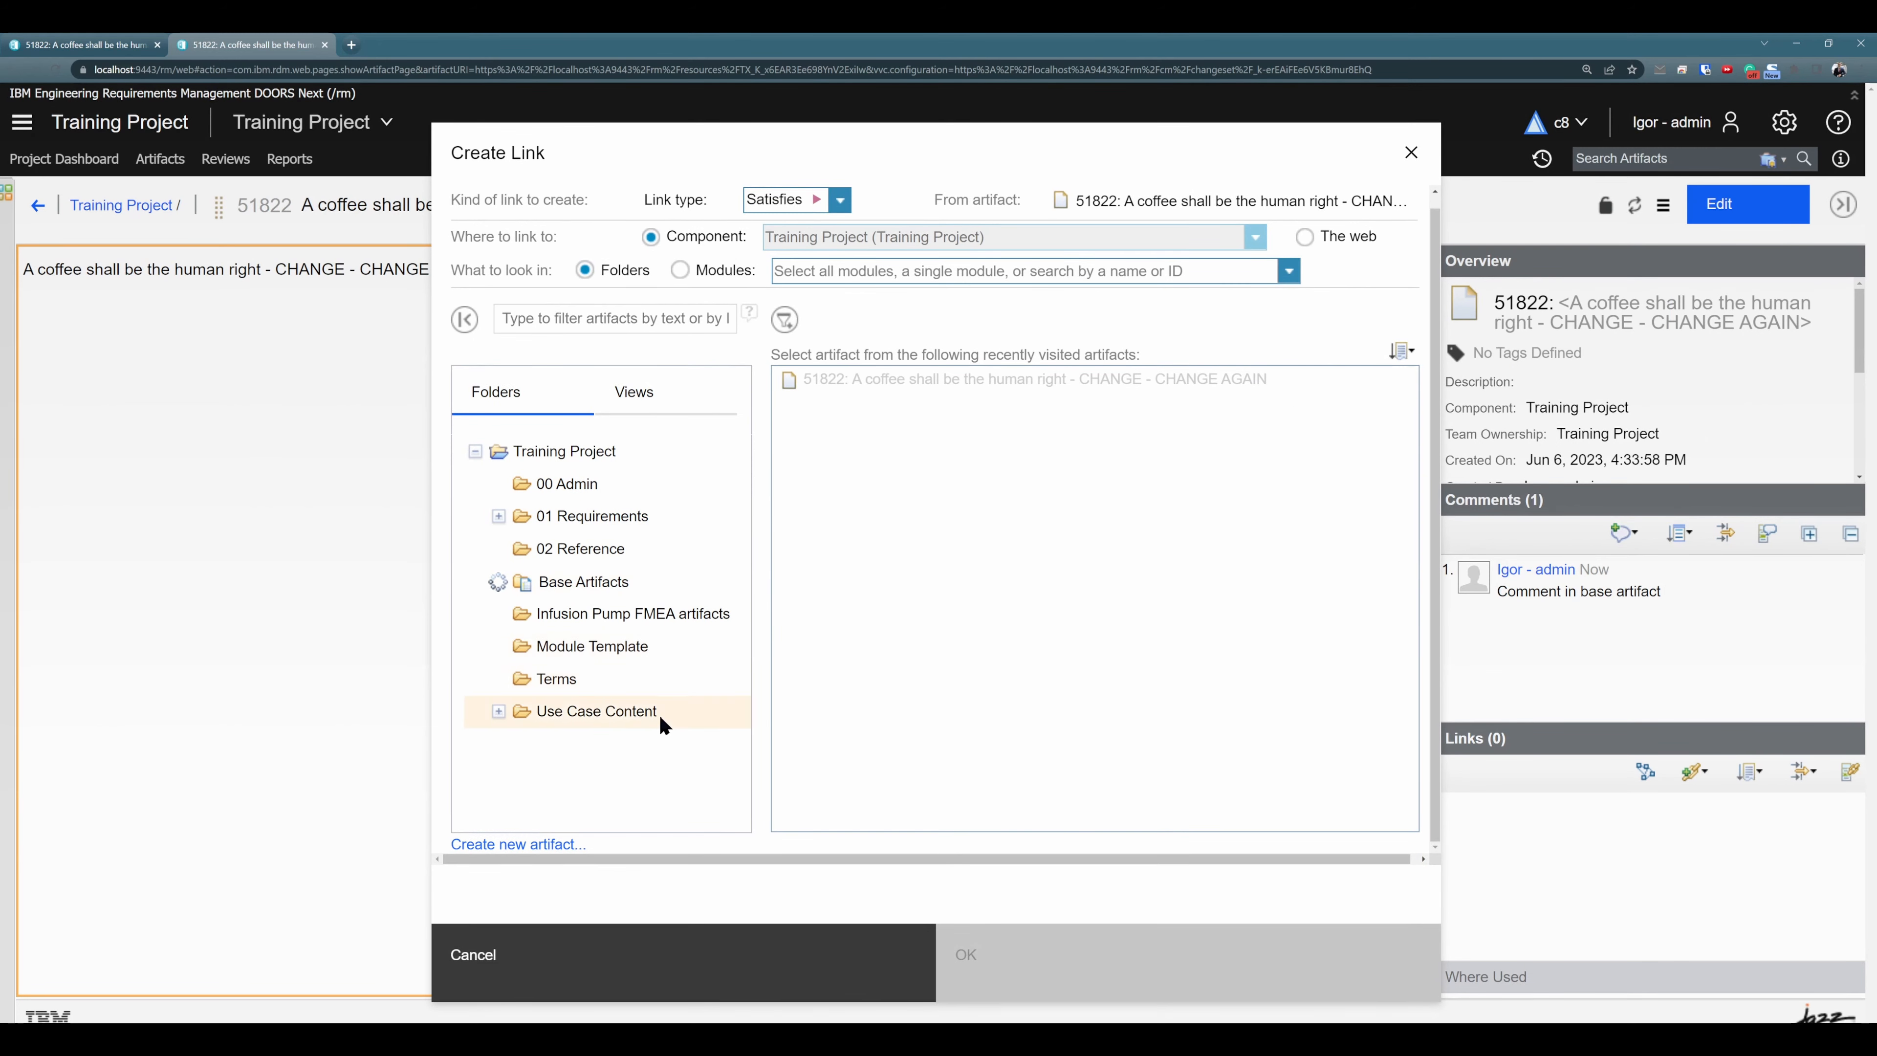
click(522, 647)
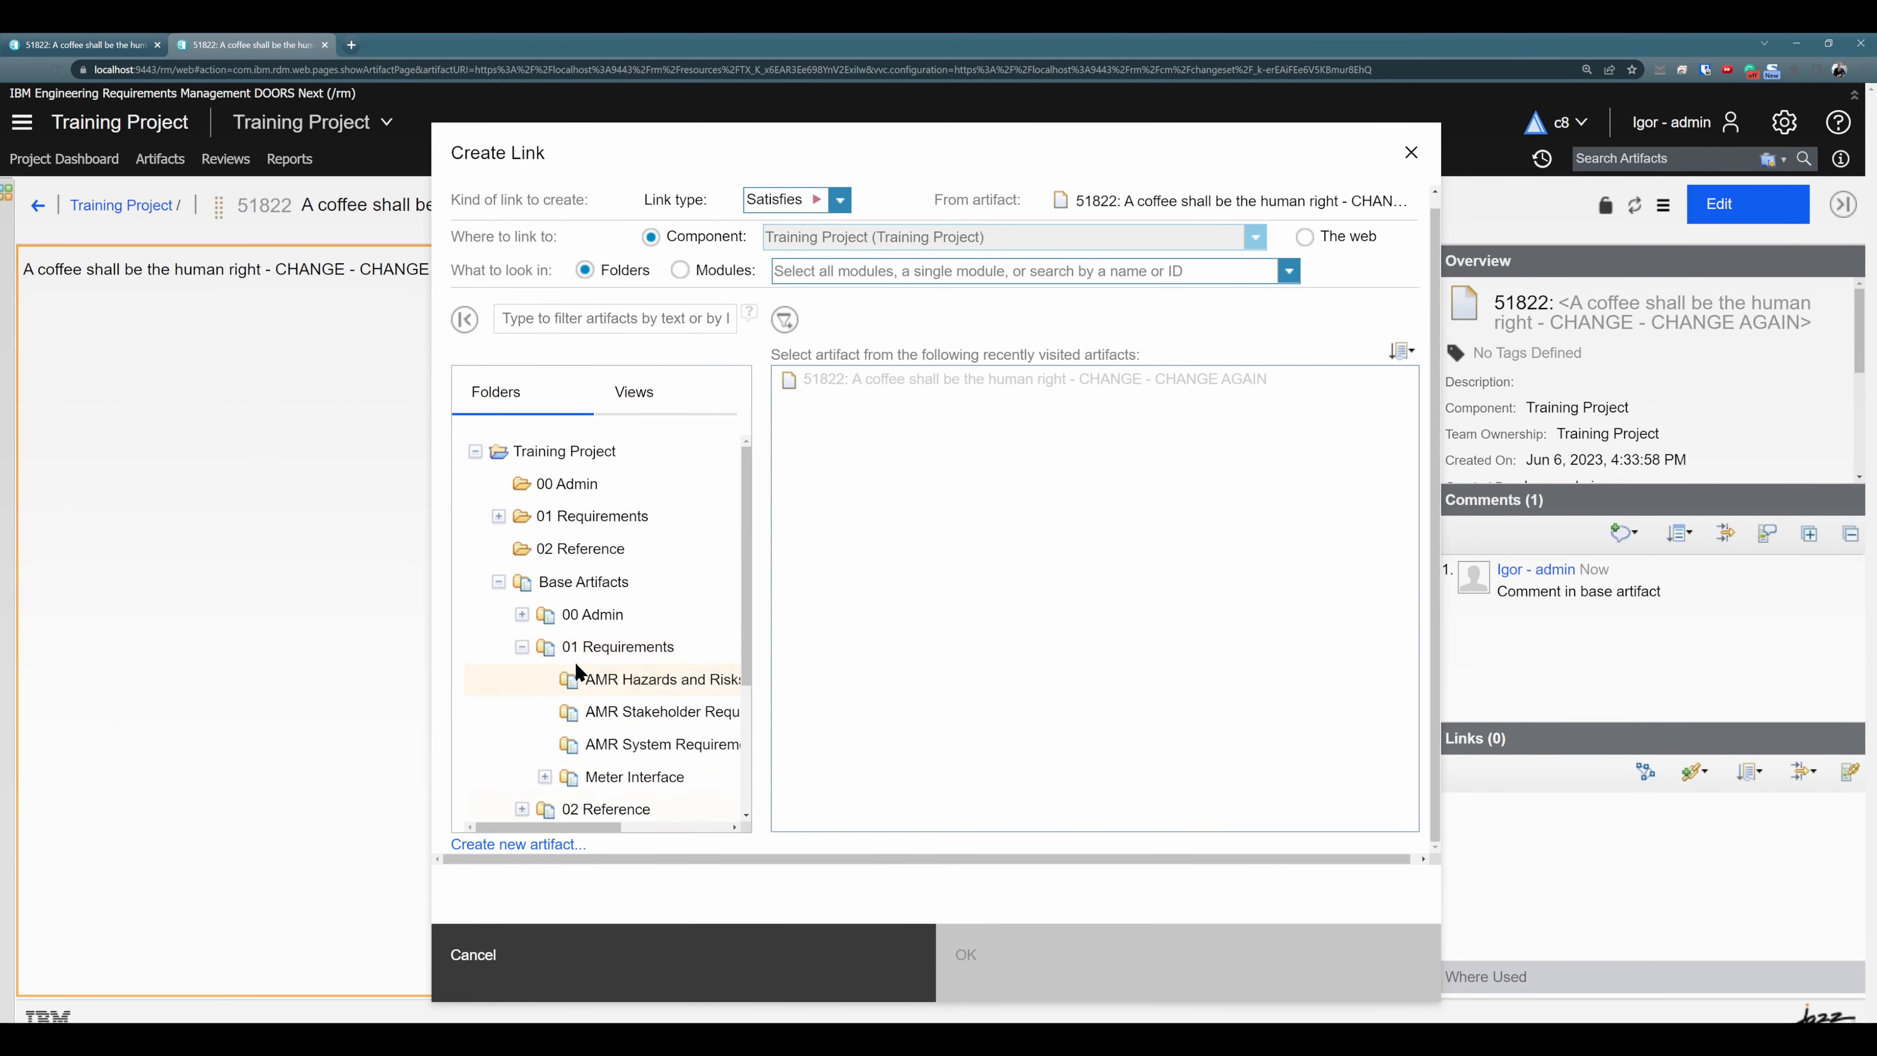
click(591, 677)
click(1153, 953)
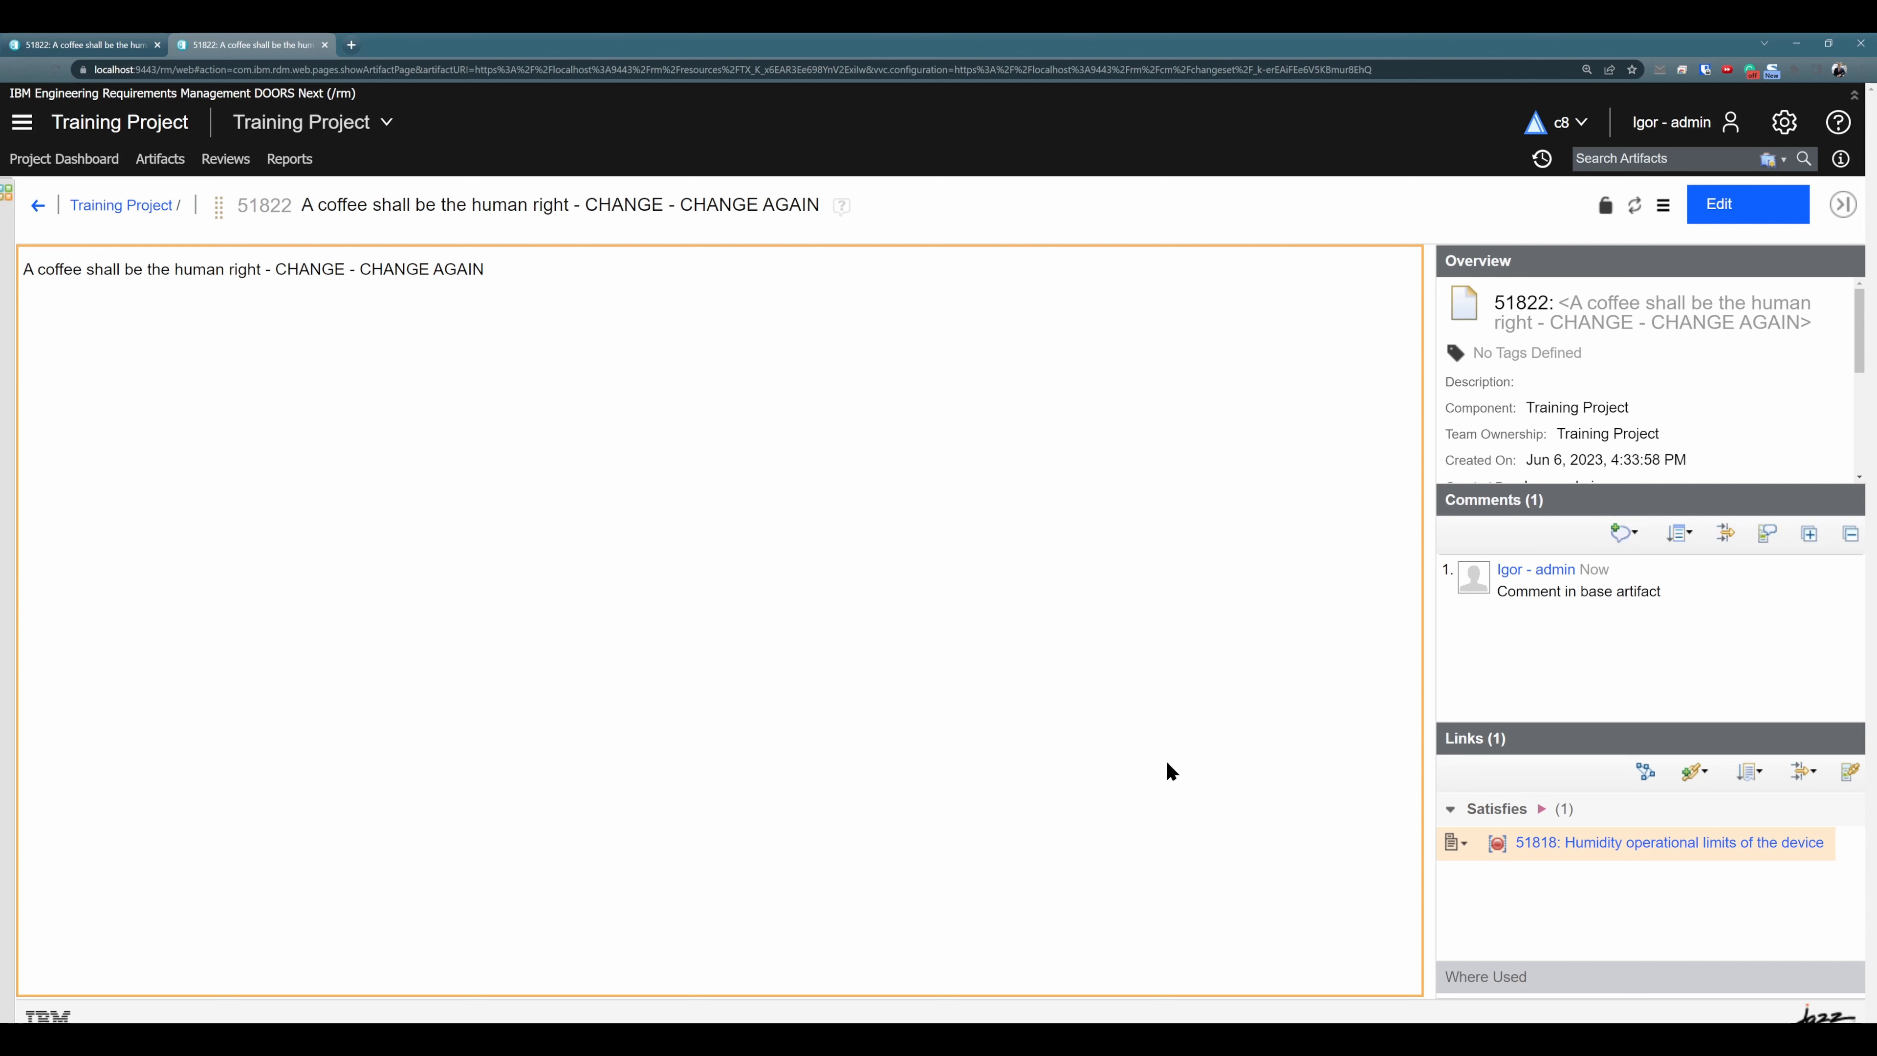
- Return to the AMR System Requirements Specification module in the first browser tab and reload it
click(84, 45)
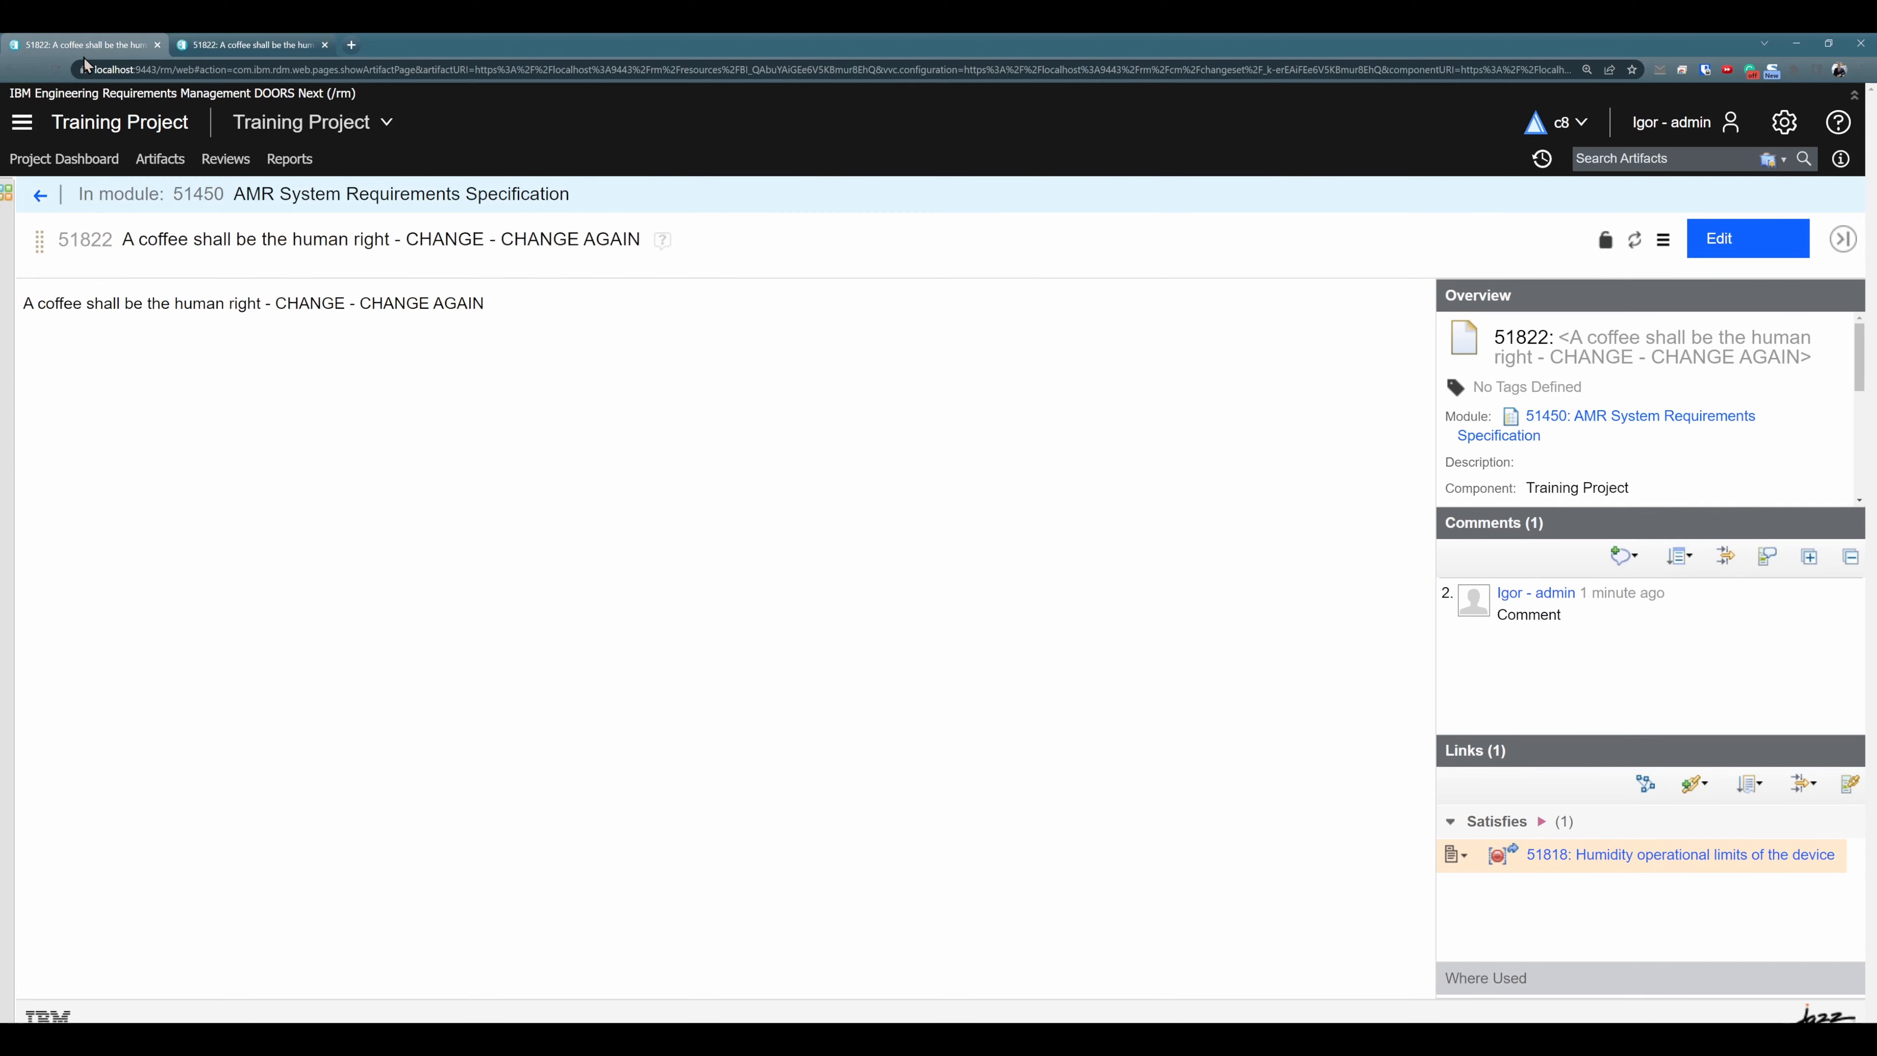
click(40, 195)
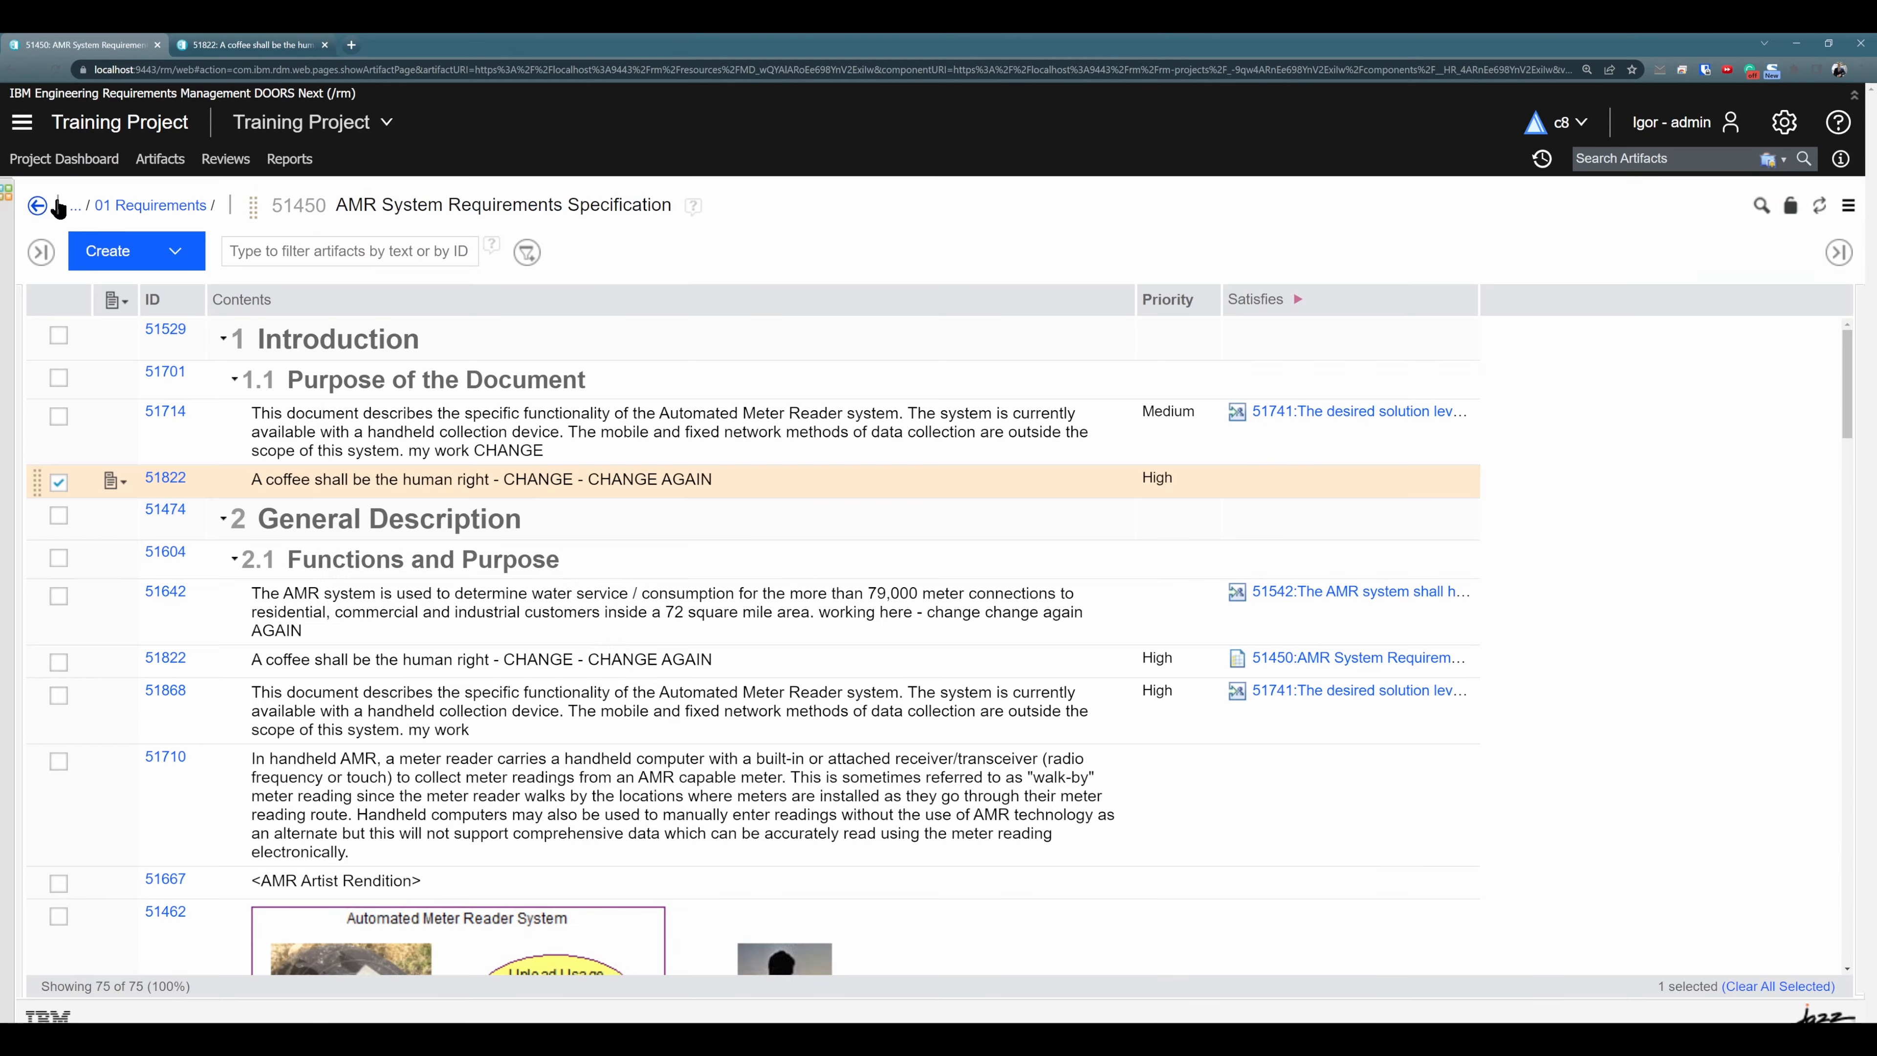
click(56, 69)
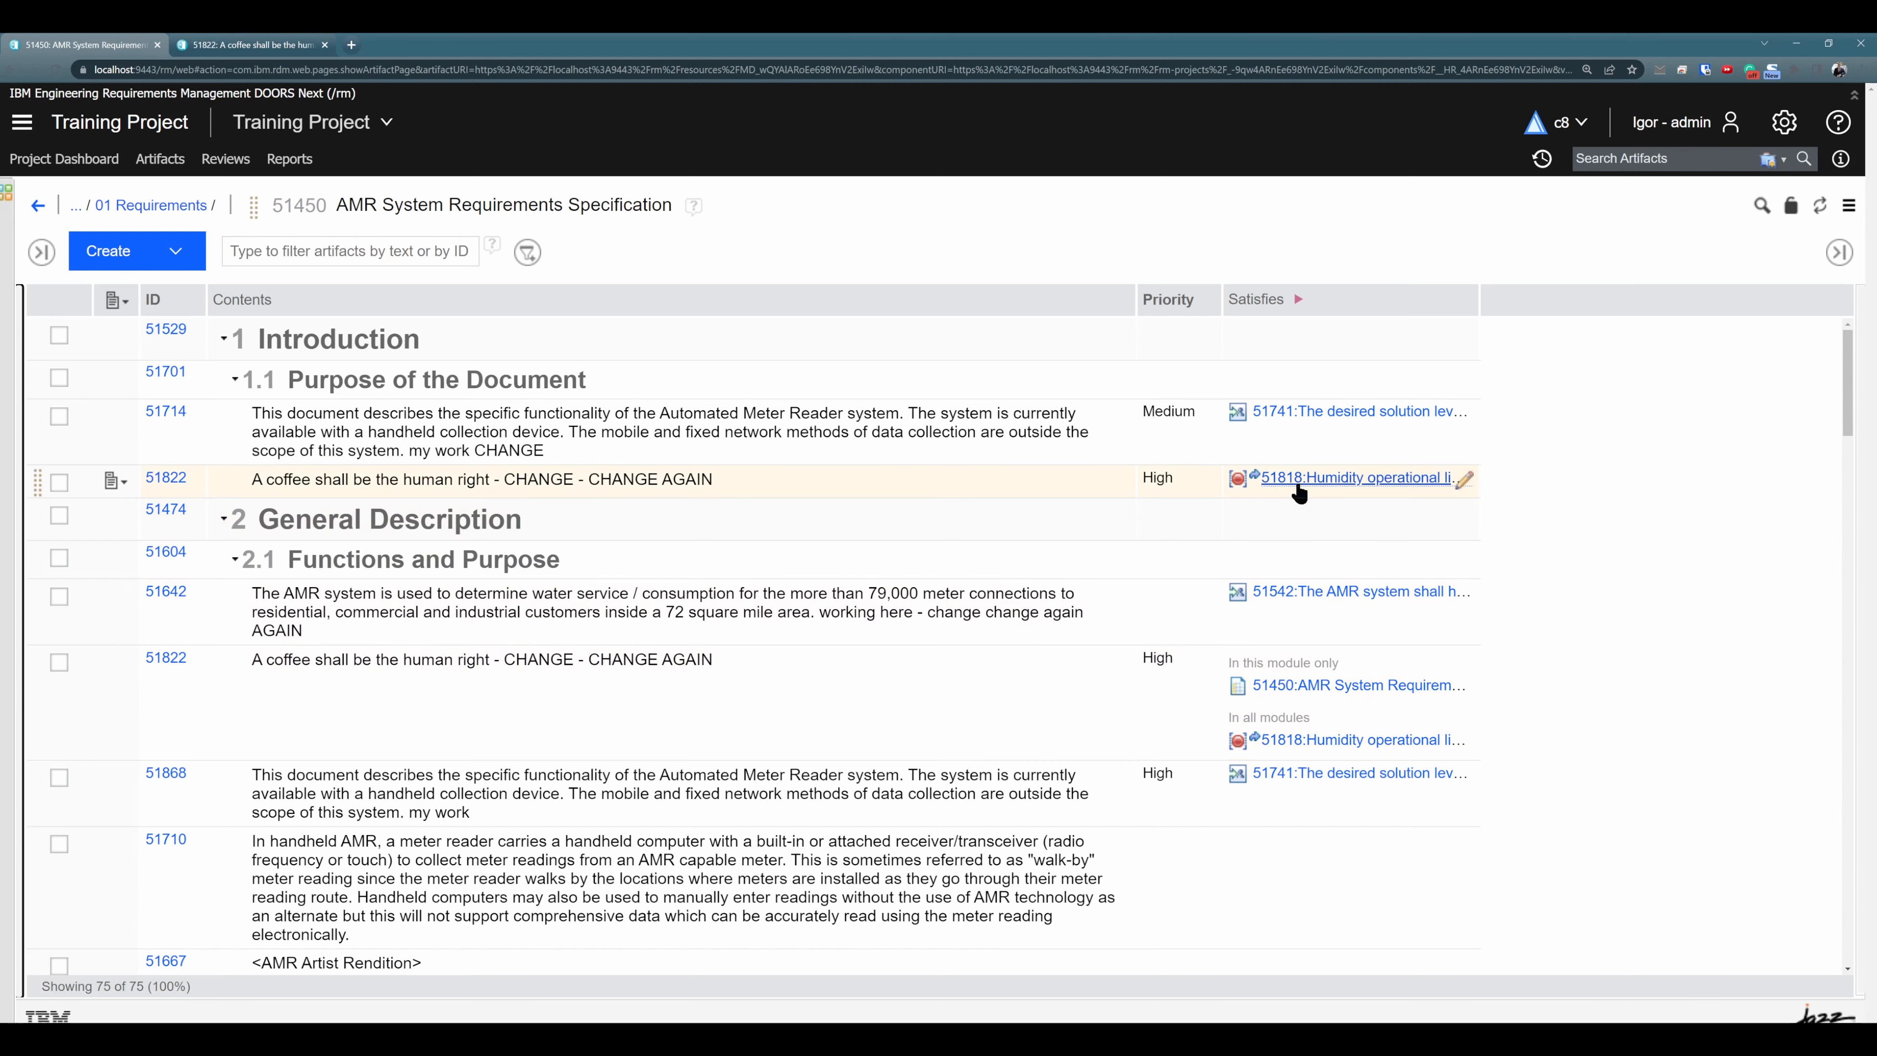
- Compare the comments and links of the two occurrences of requirement 51822 under sections 1.1 and 2.1
click(938, 482)
click(1837, 253)
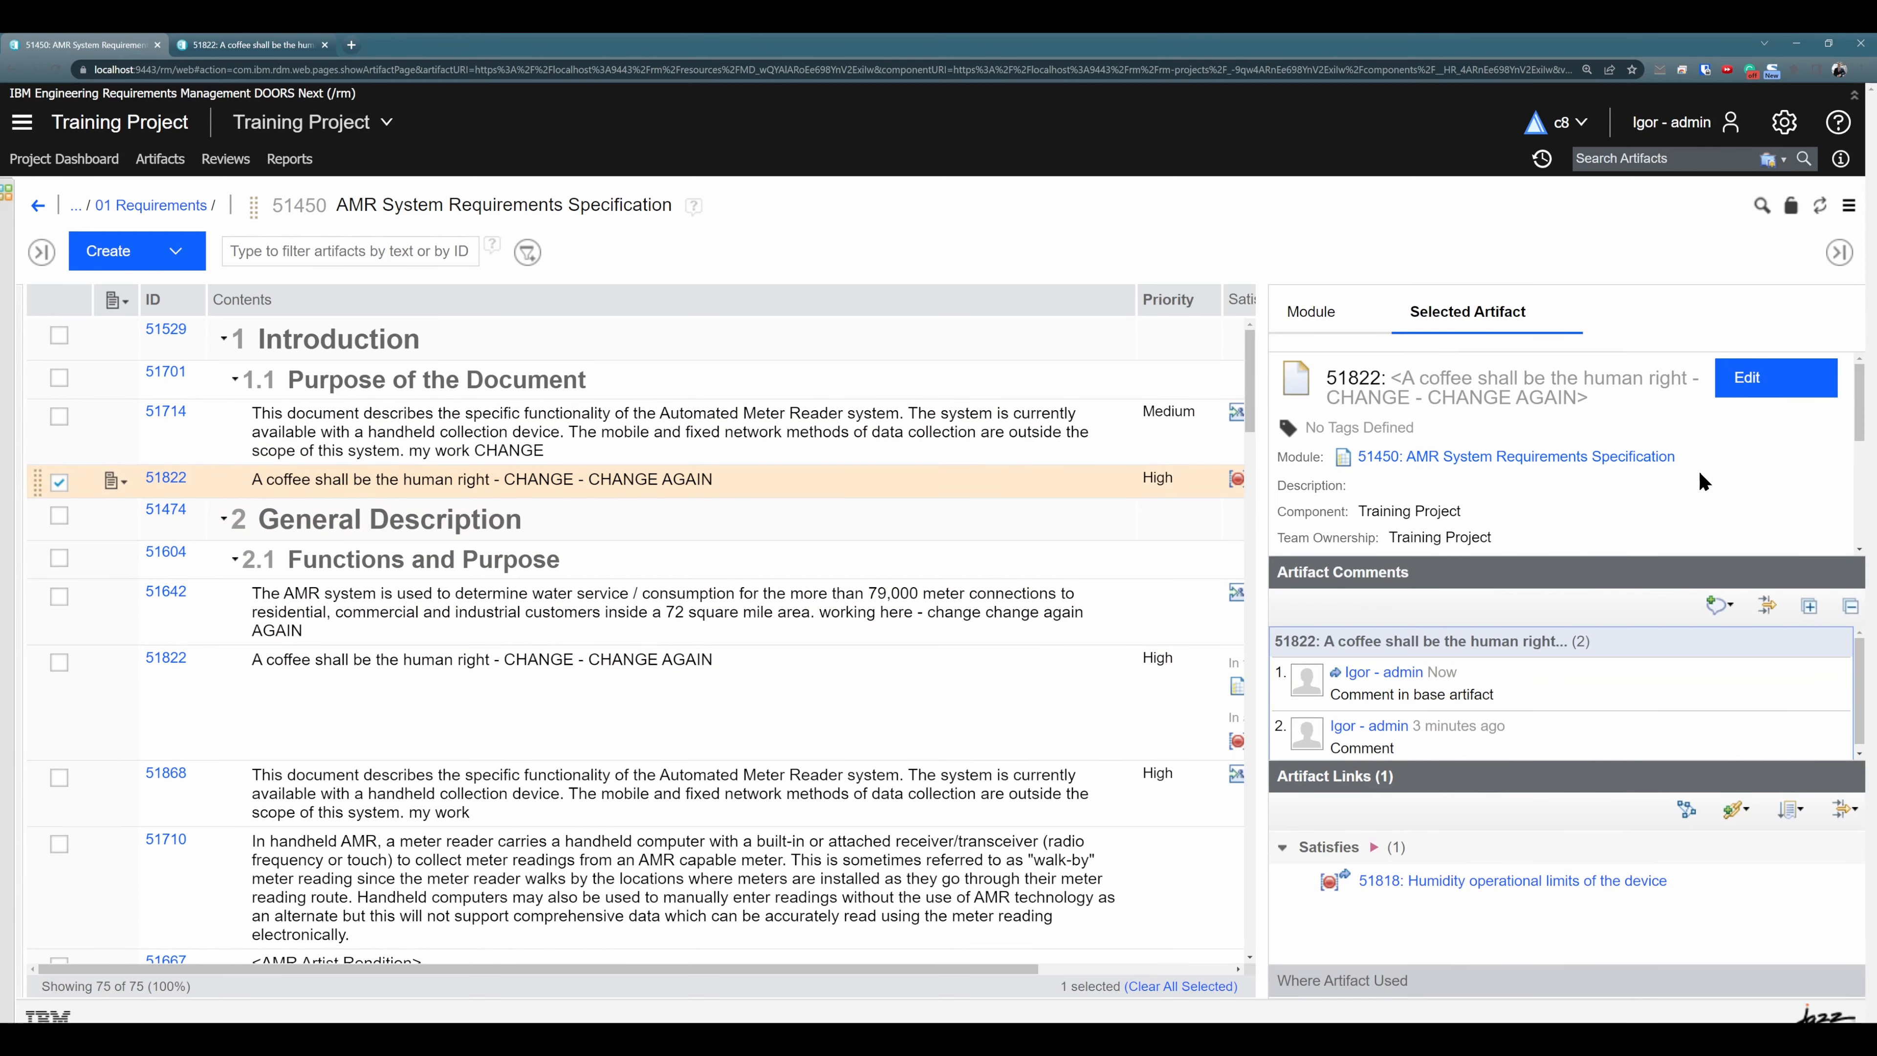
click(927, 730)
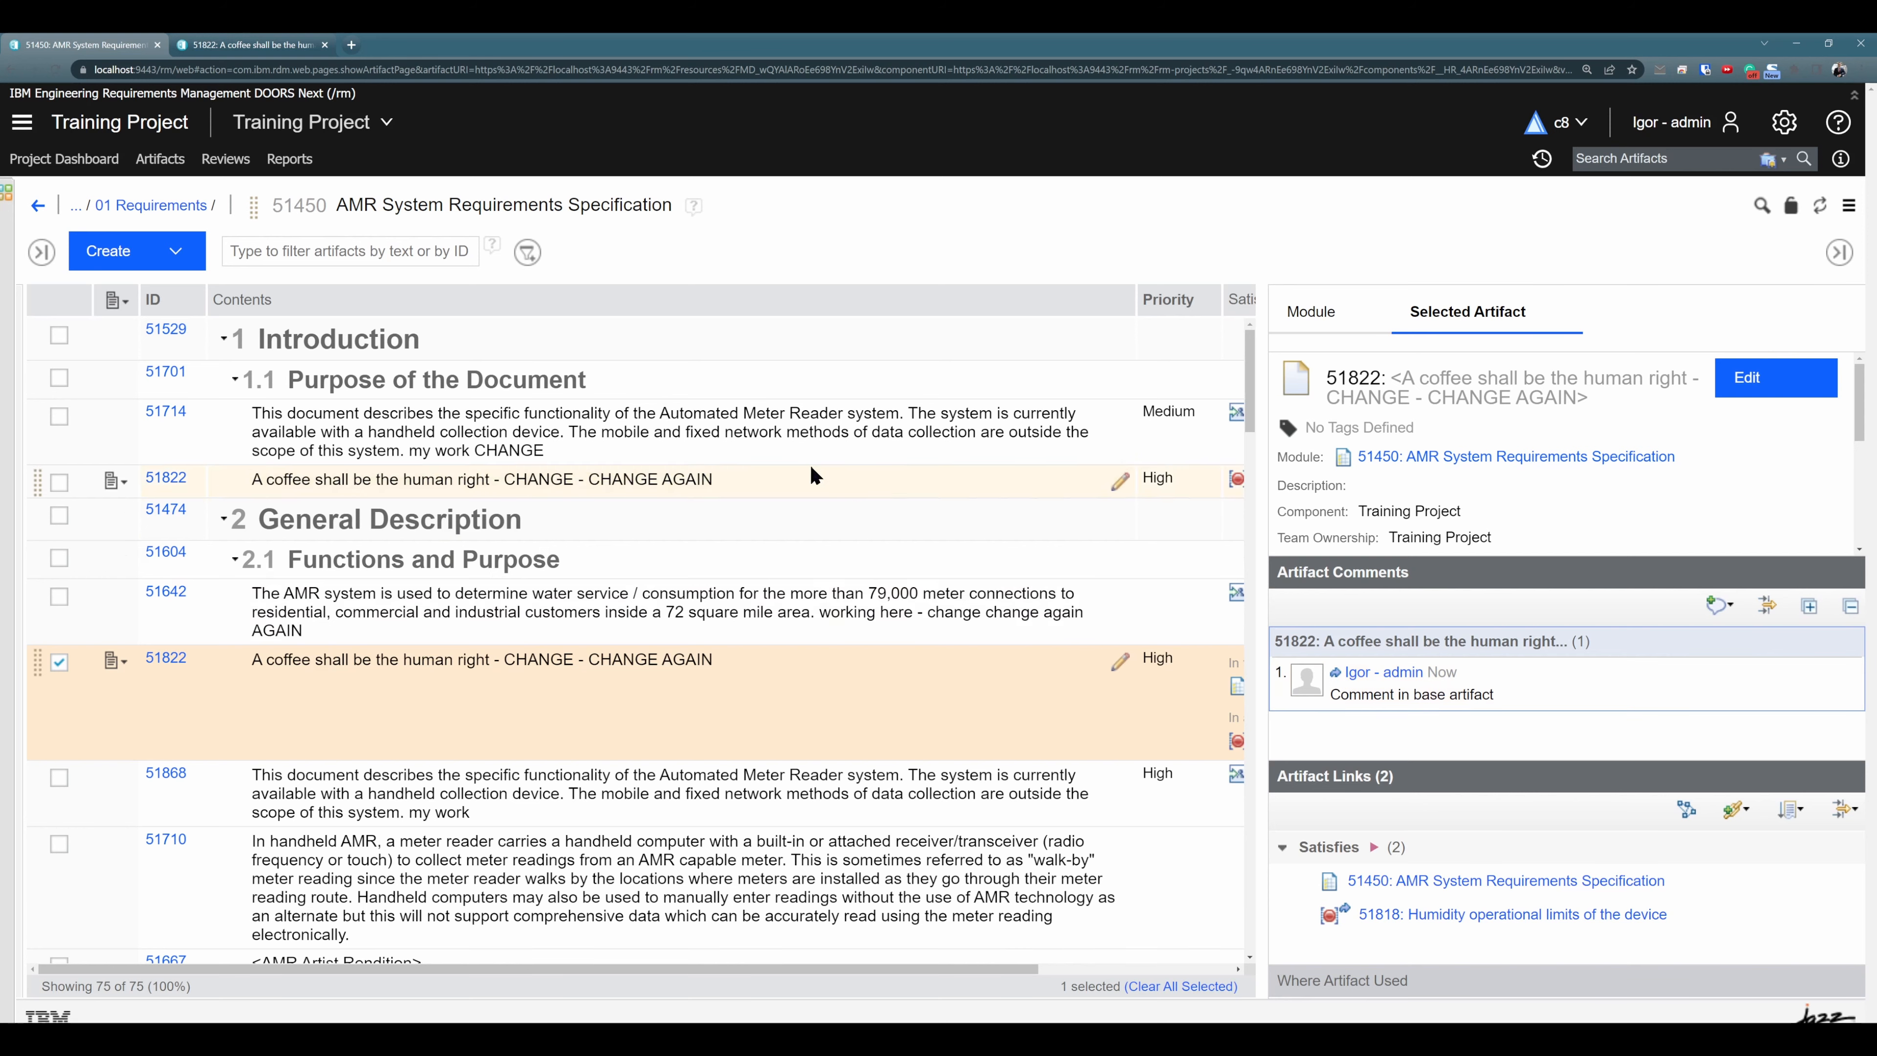
click(820, 510)
click(1840, 253)
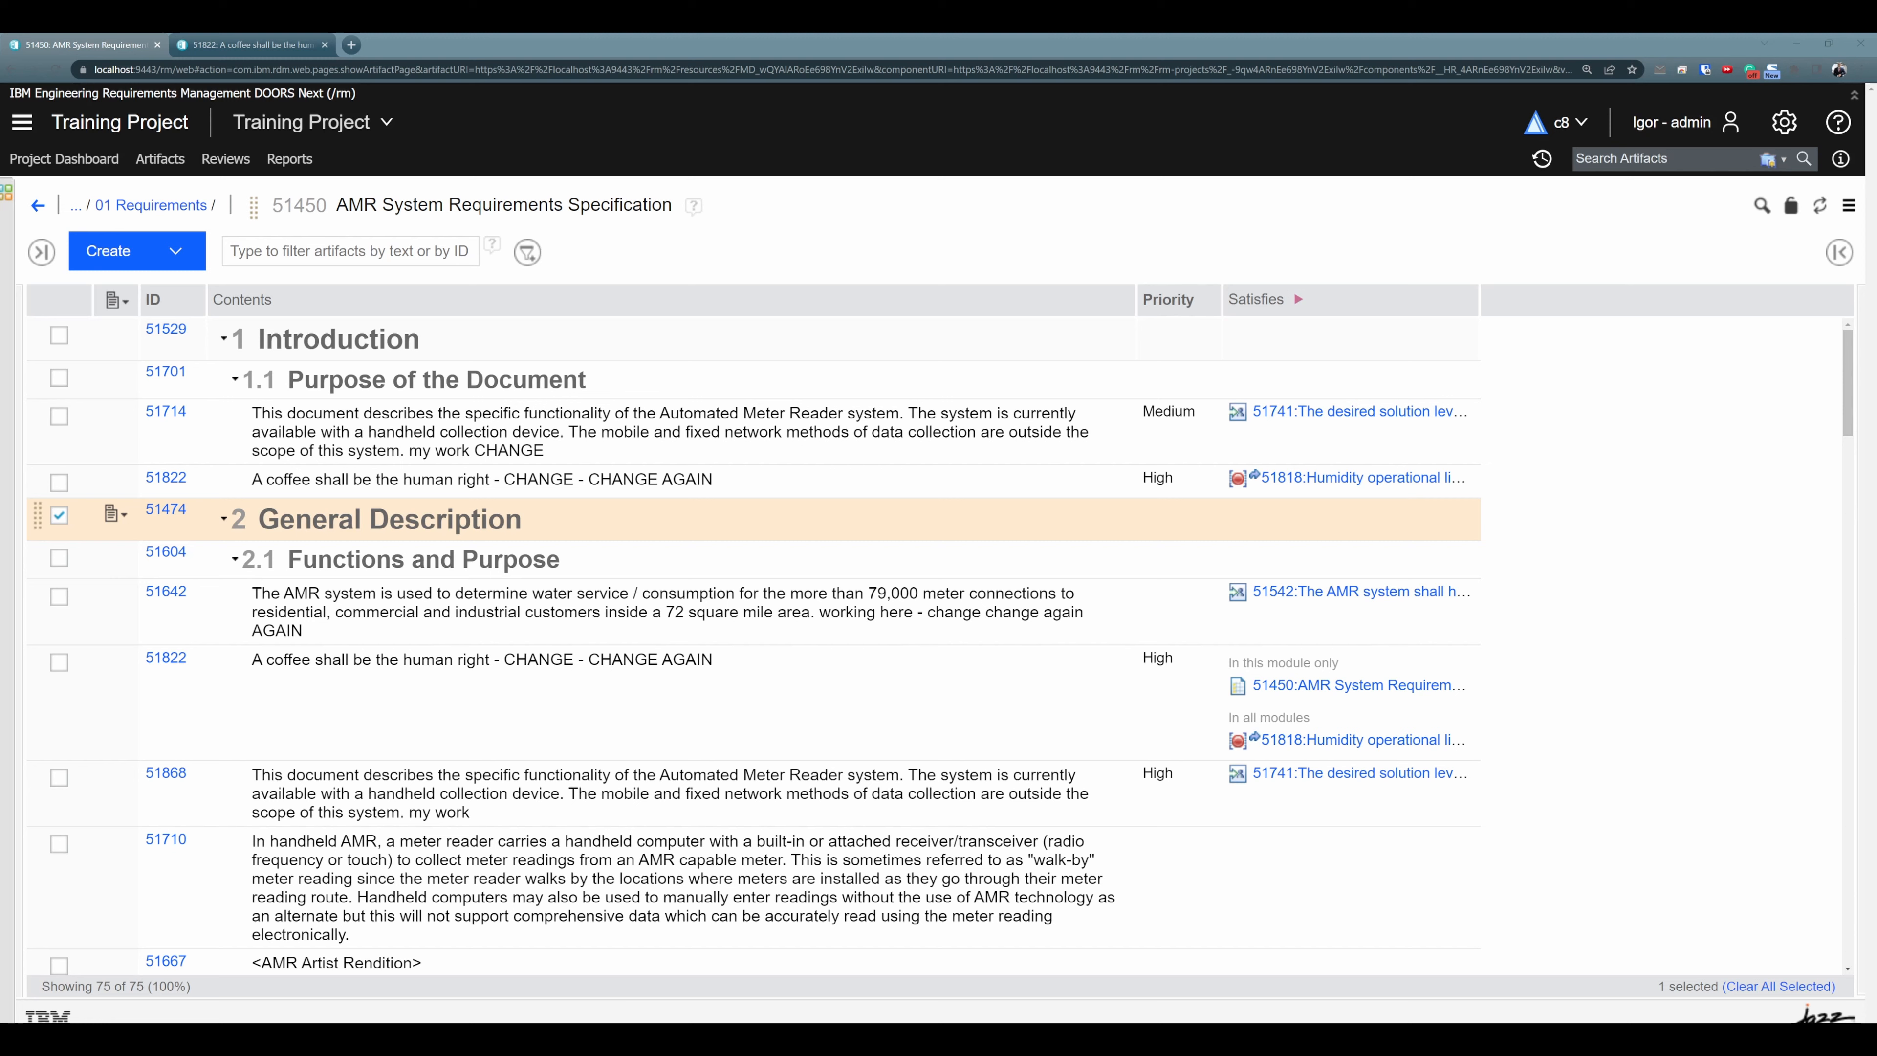
- Copy requirement 51642 about water service consumption from section 2.1
click(747, 480)
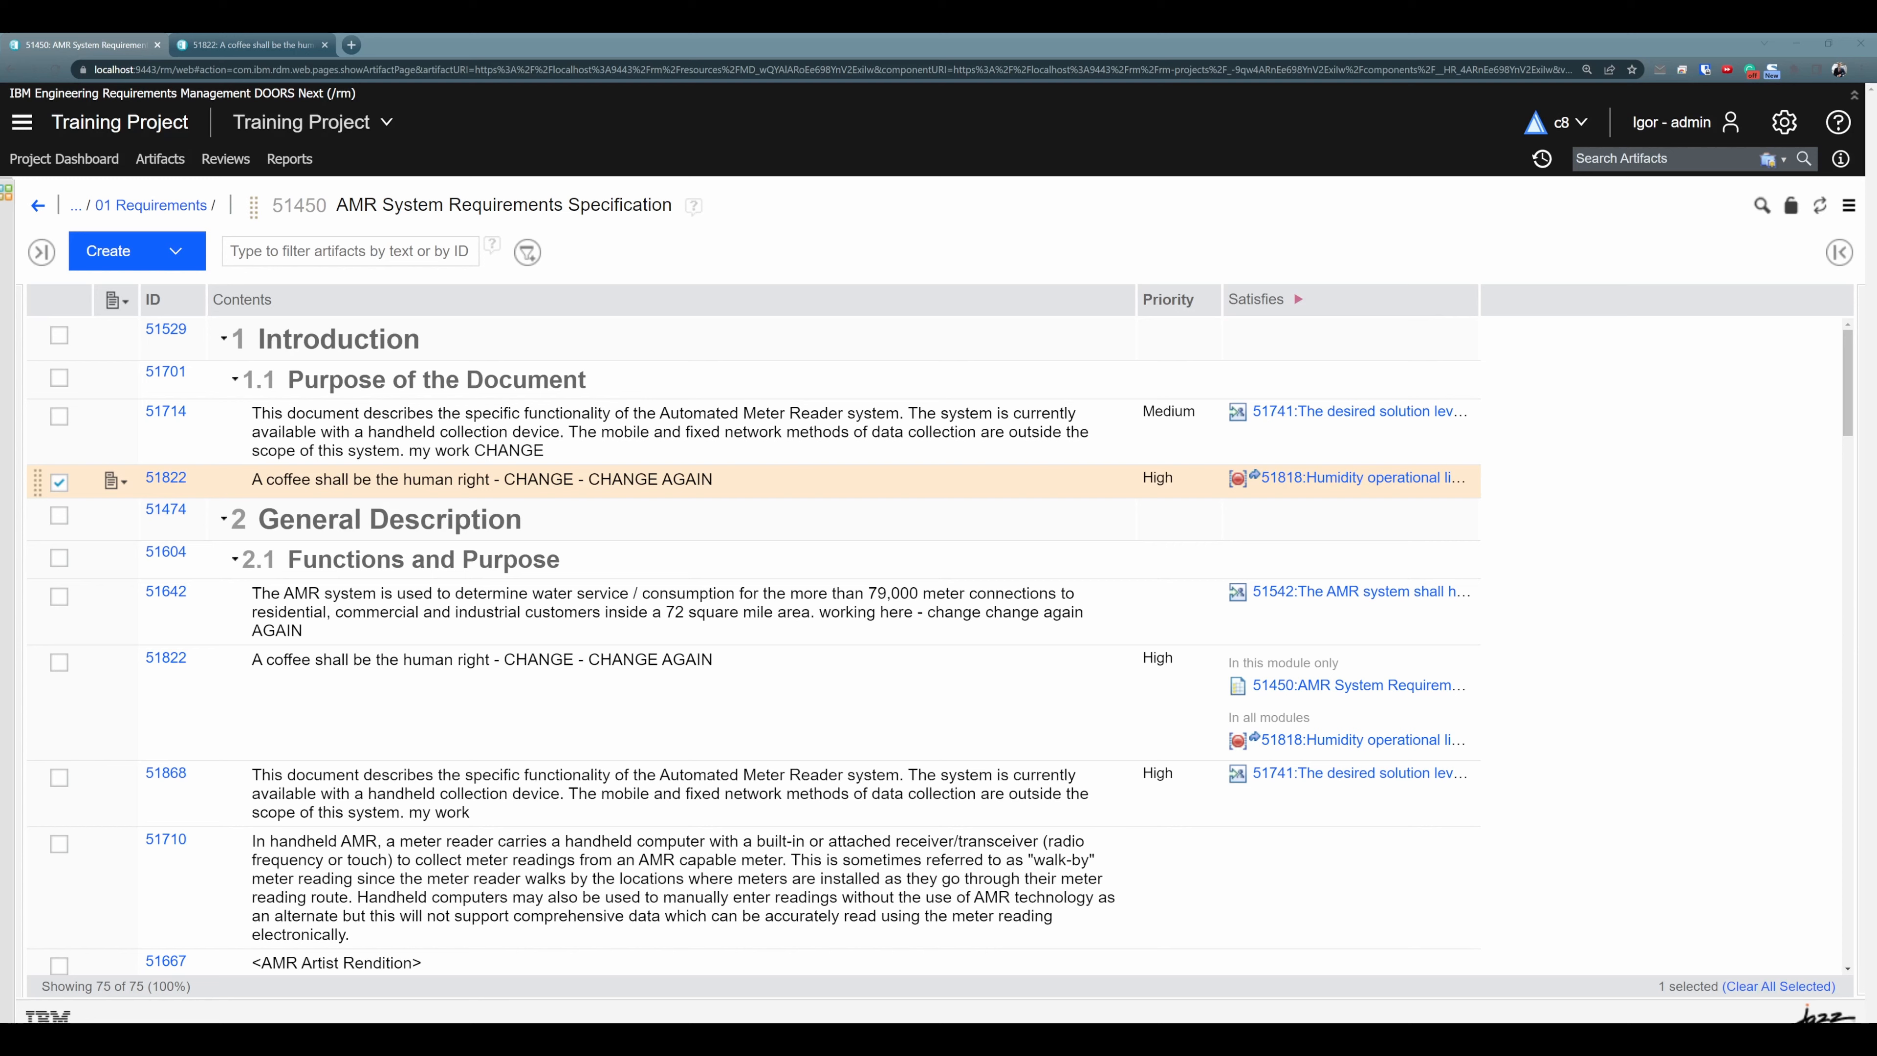
click(586, 629)
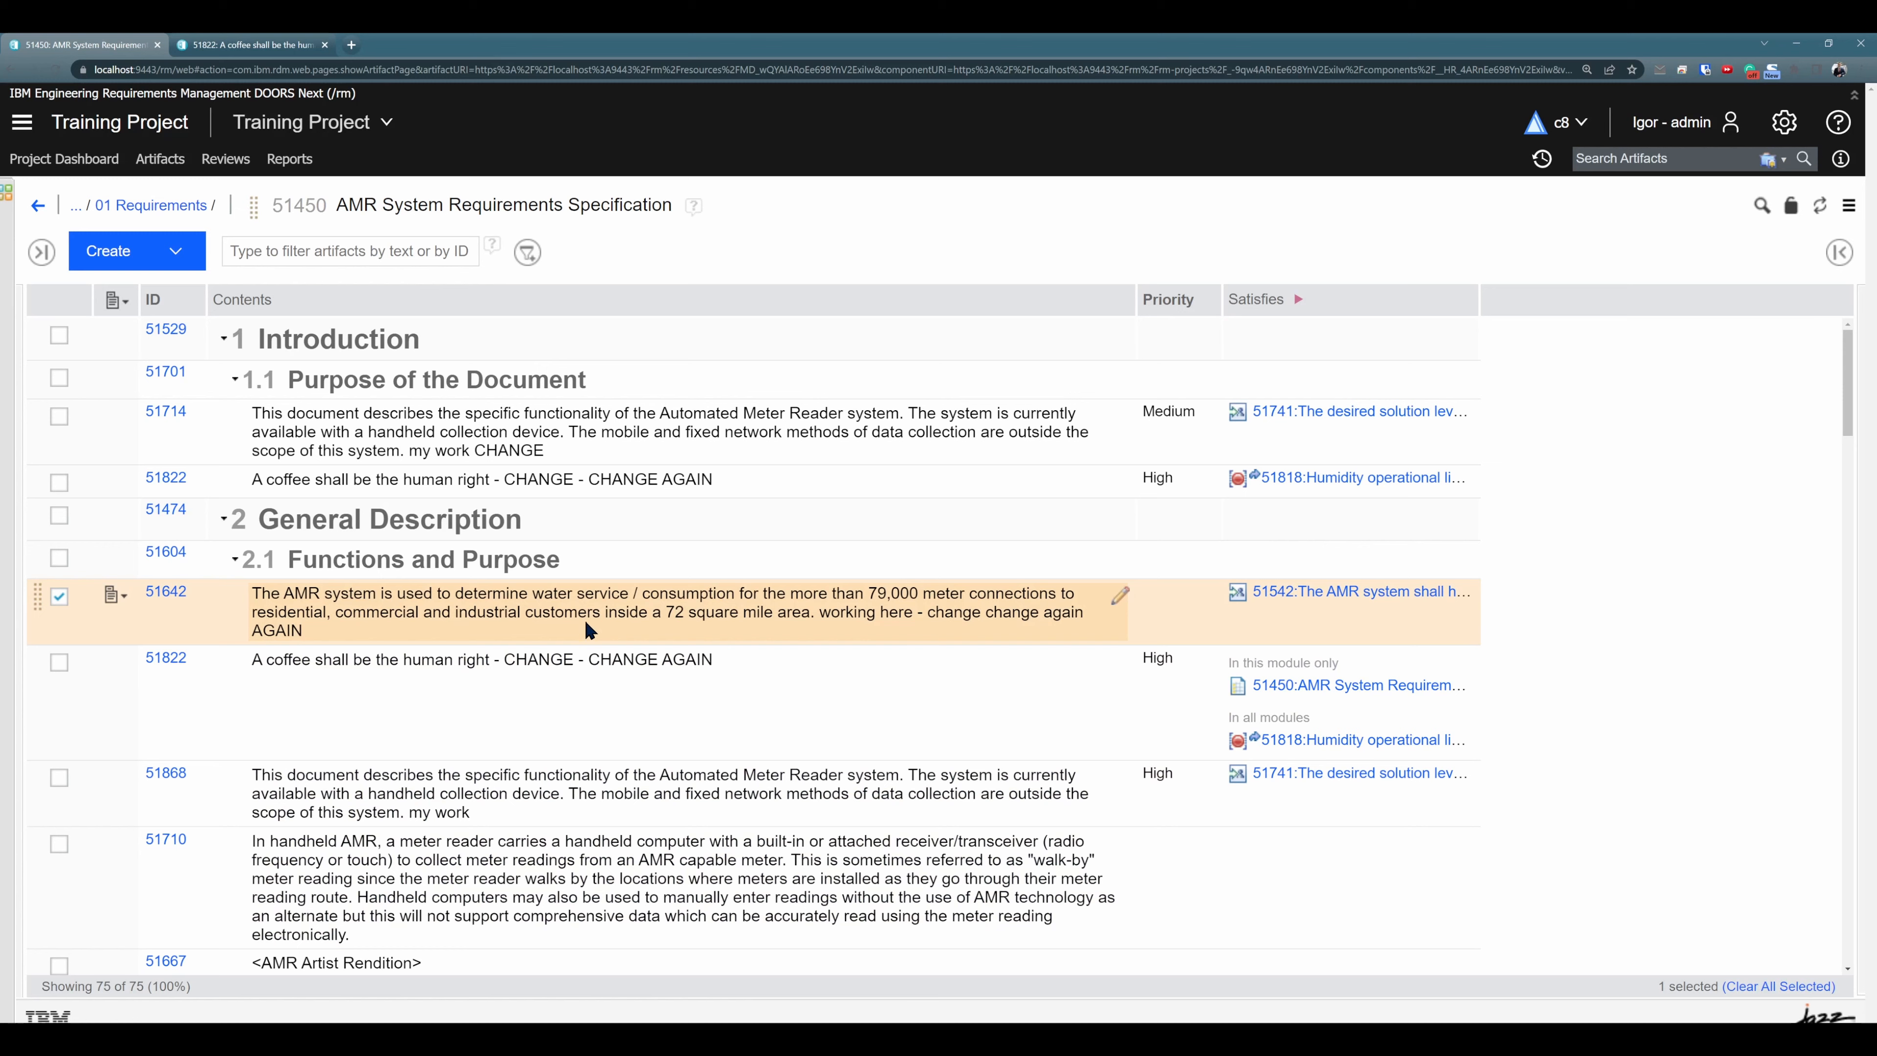
click(114, 596)
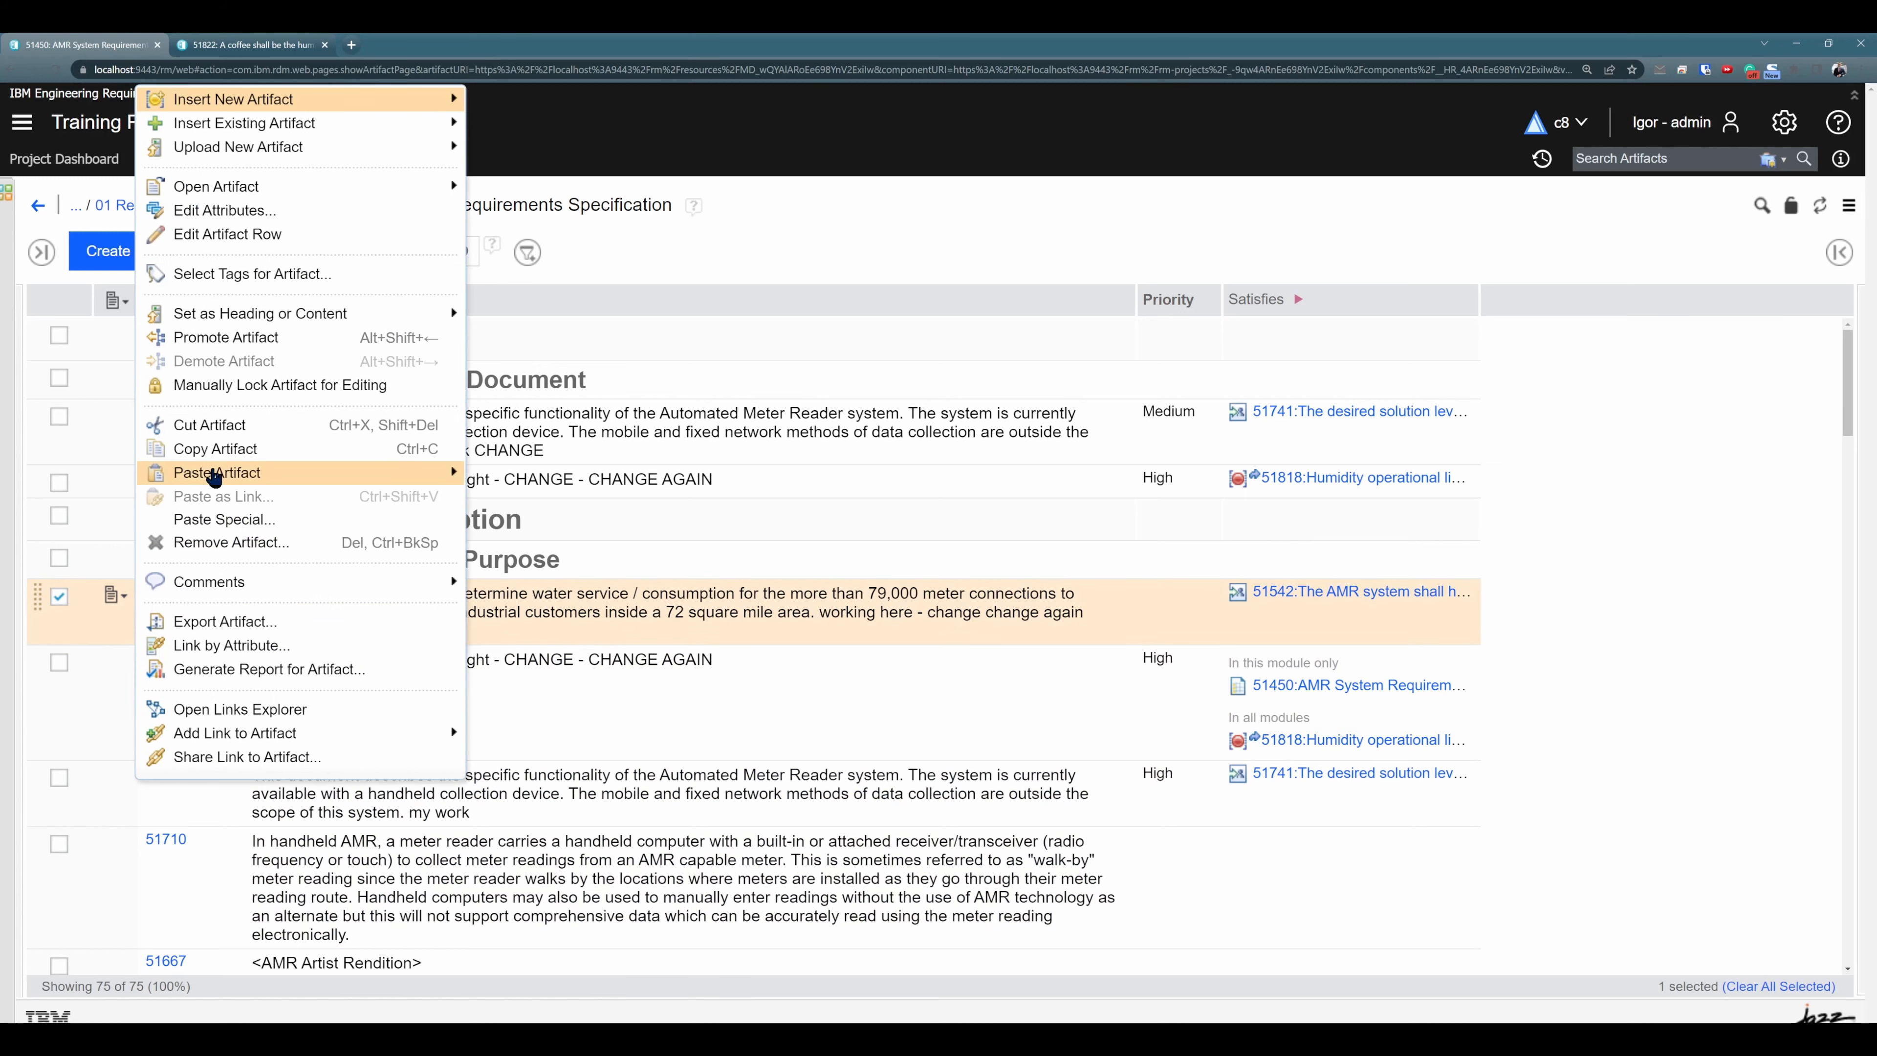
click(214, 474)
- Paste the copied requirement as a duplicate after 51527 in section 2.2, copying its links and creating a Link To link to the original
scroll(668, 624, down, 2)
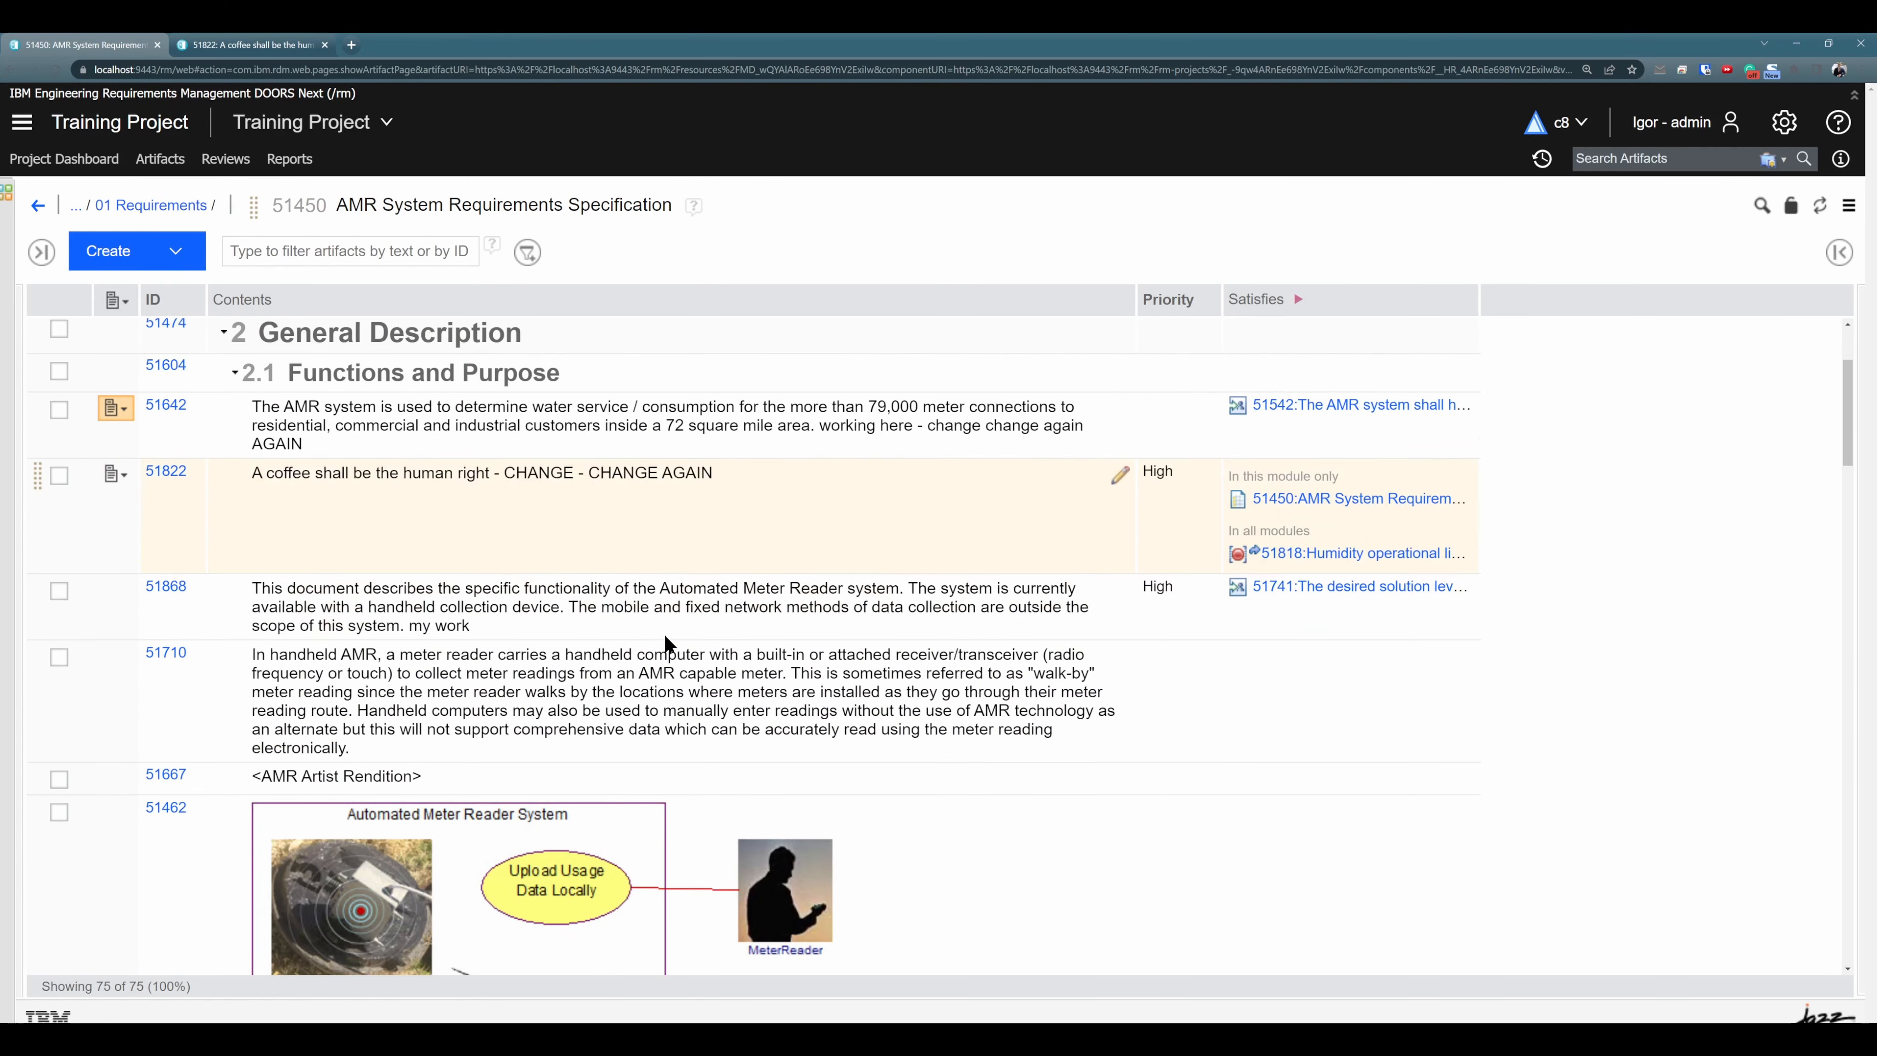
scroll(664, 635, down, 3)
scroll(661, 635, down, 2)
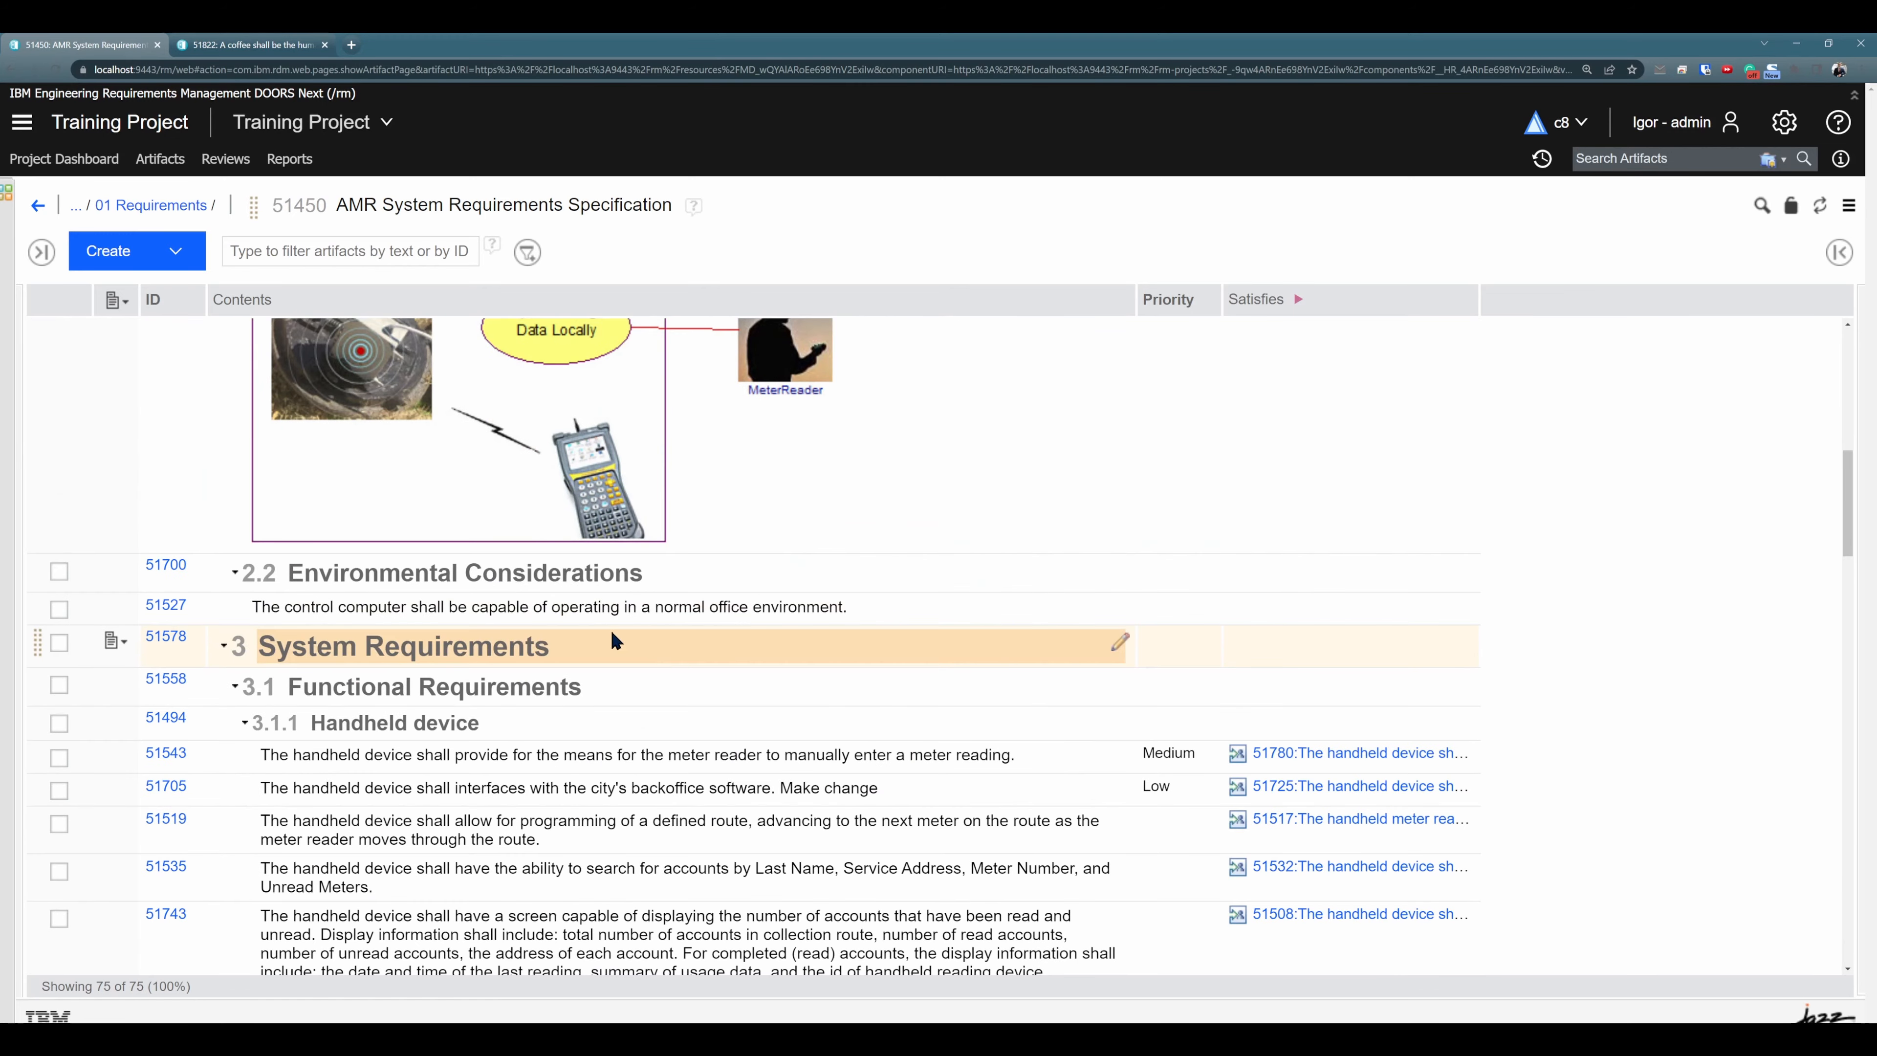
click(517, 613)
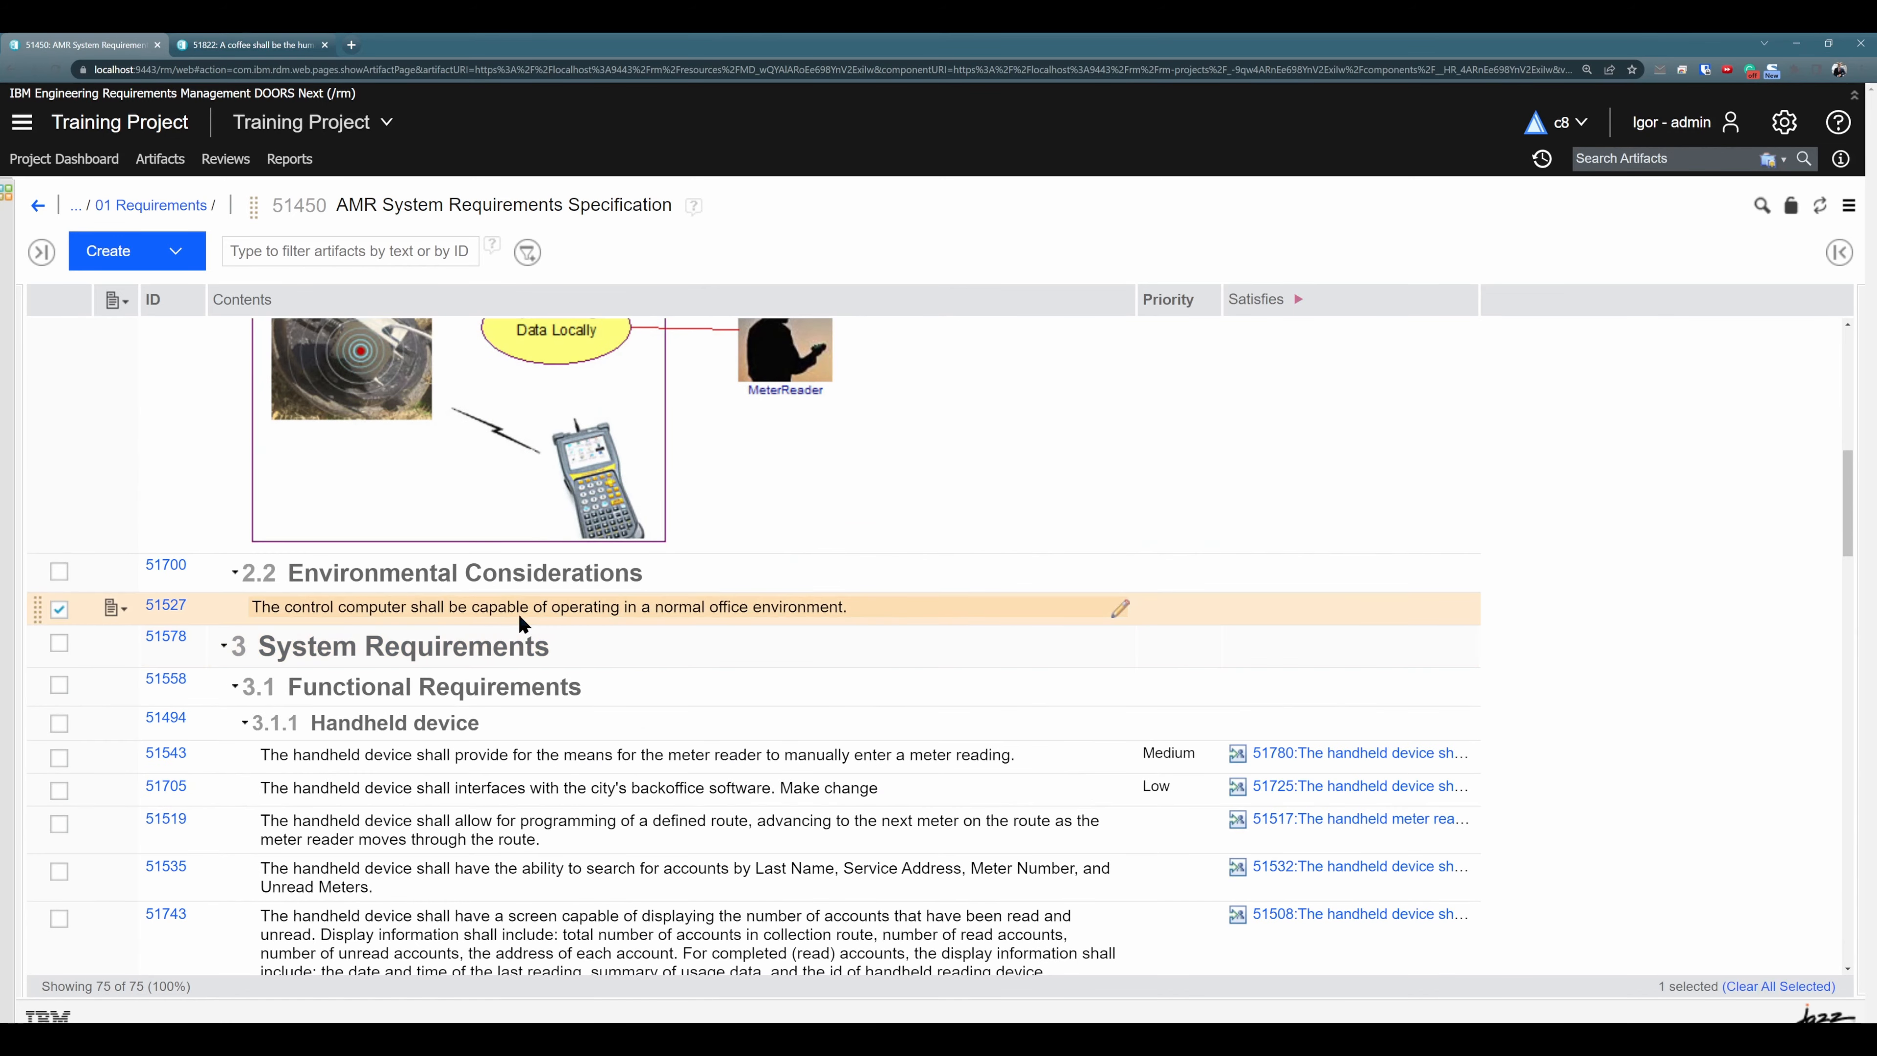
click(114, 609)
click(238, 519)
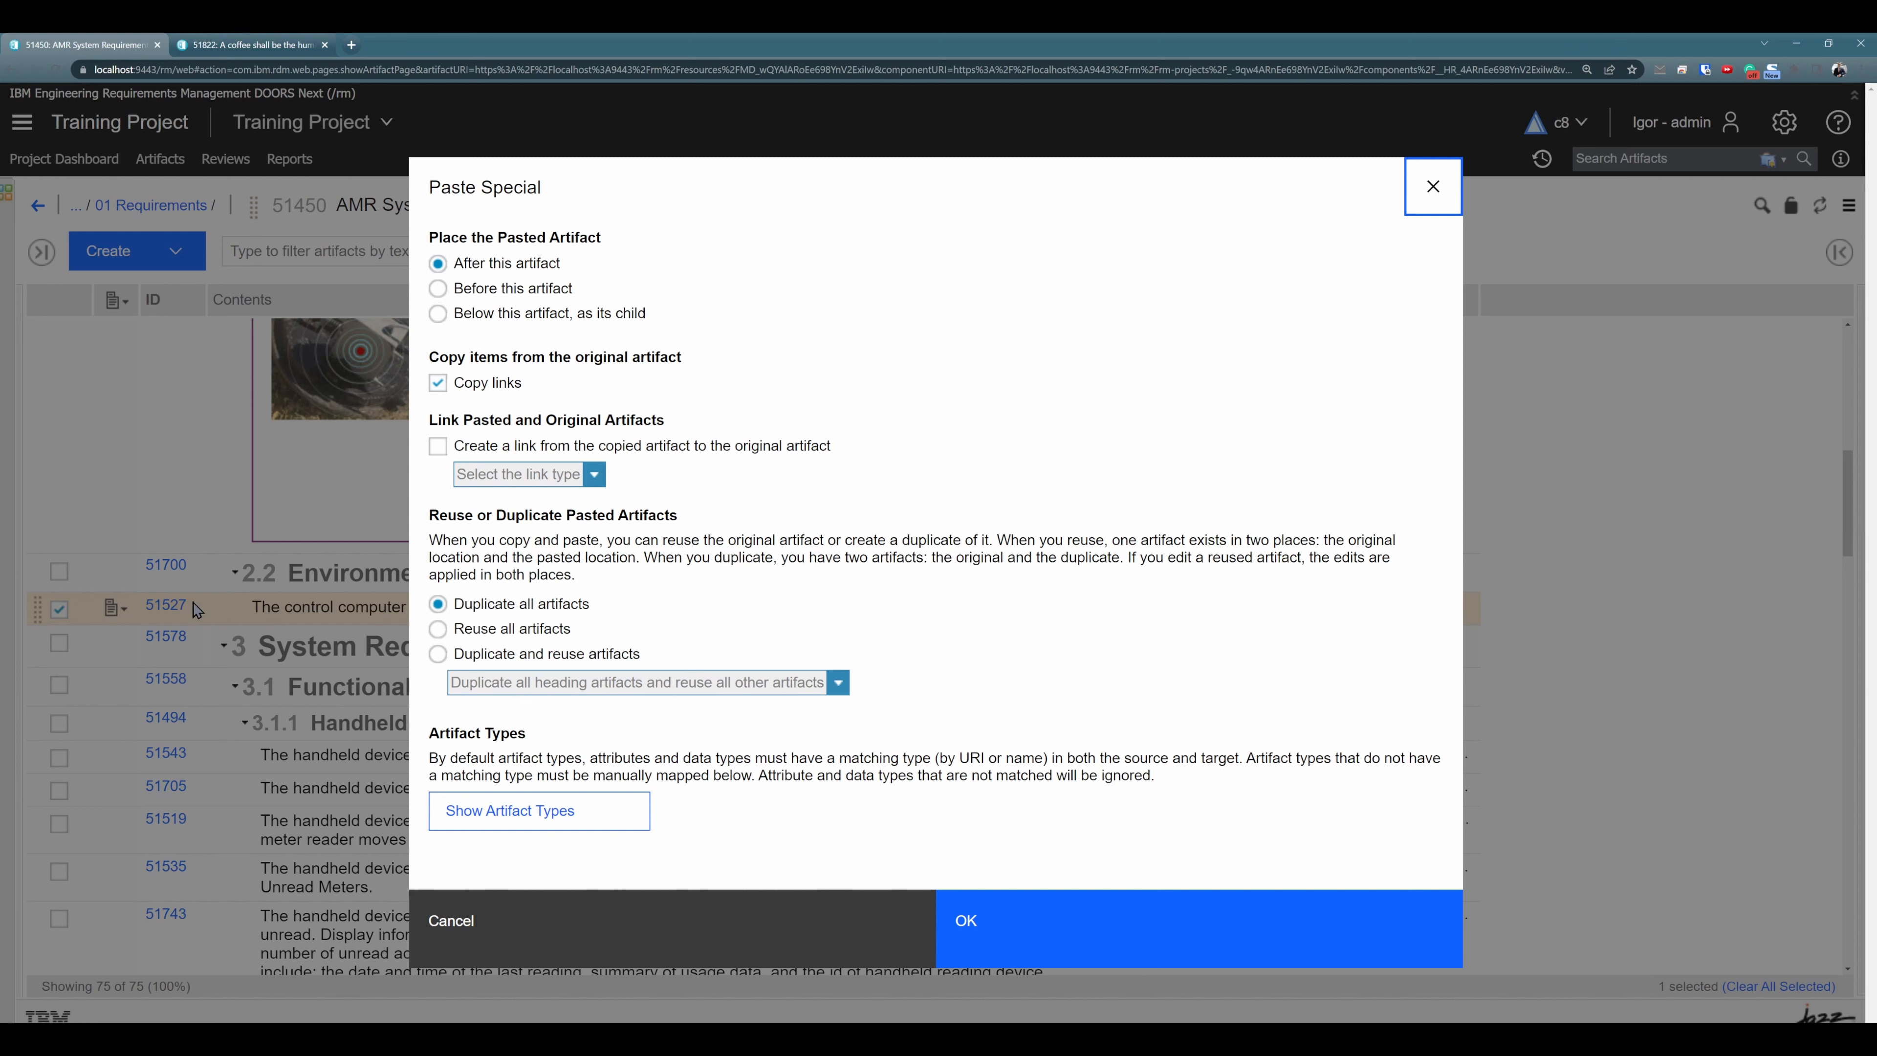
click(437, 446)
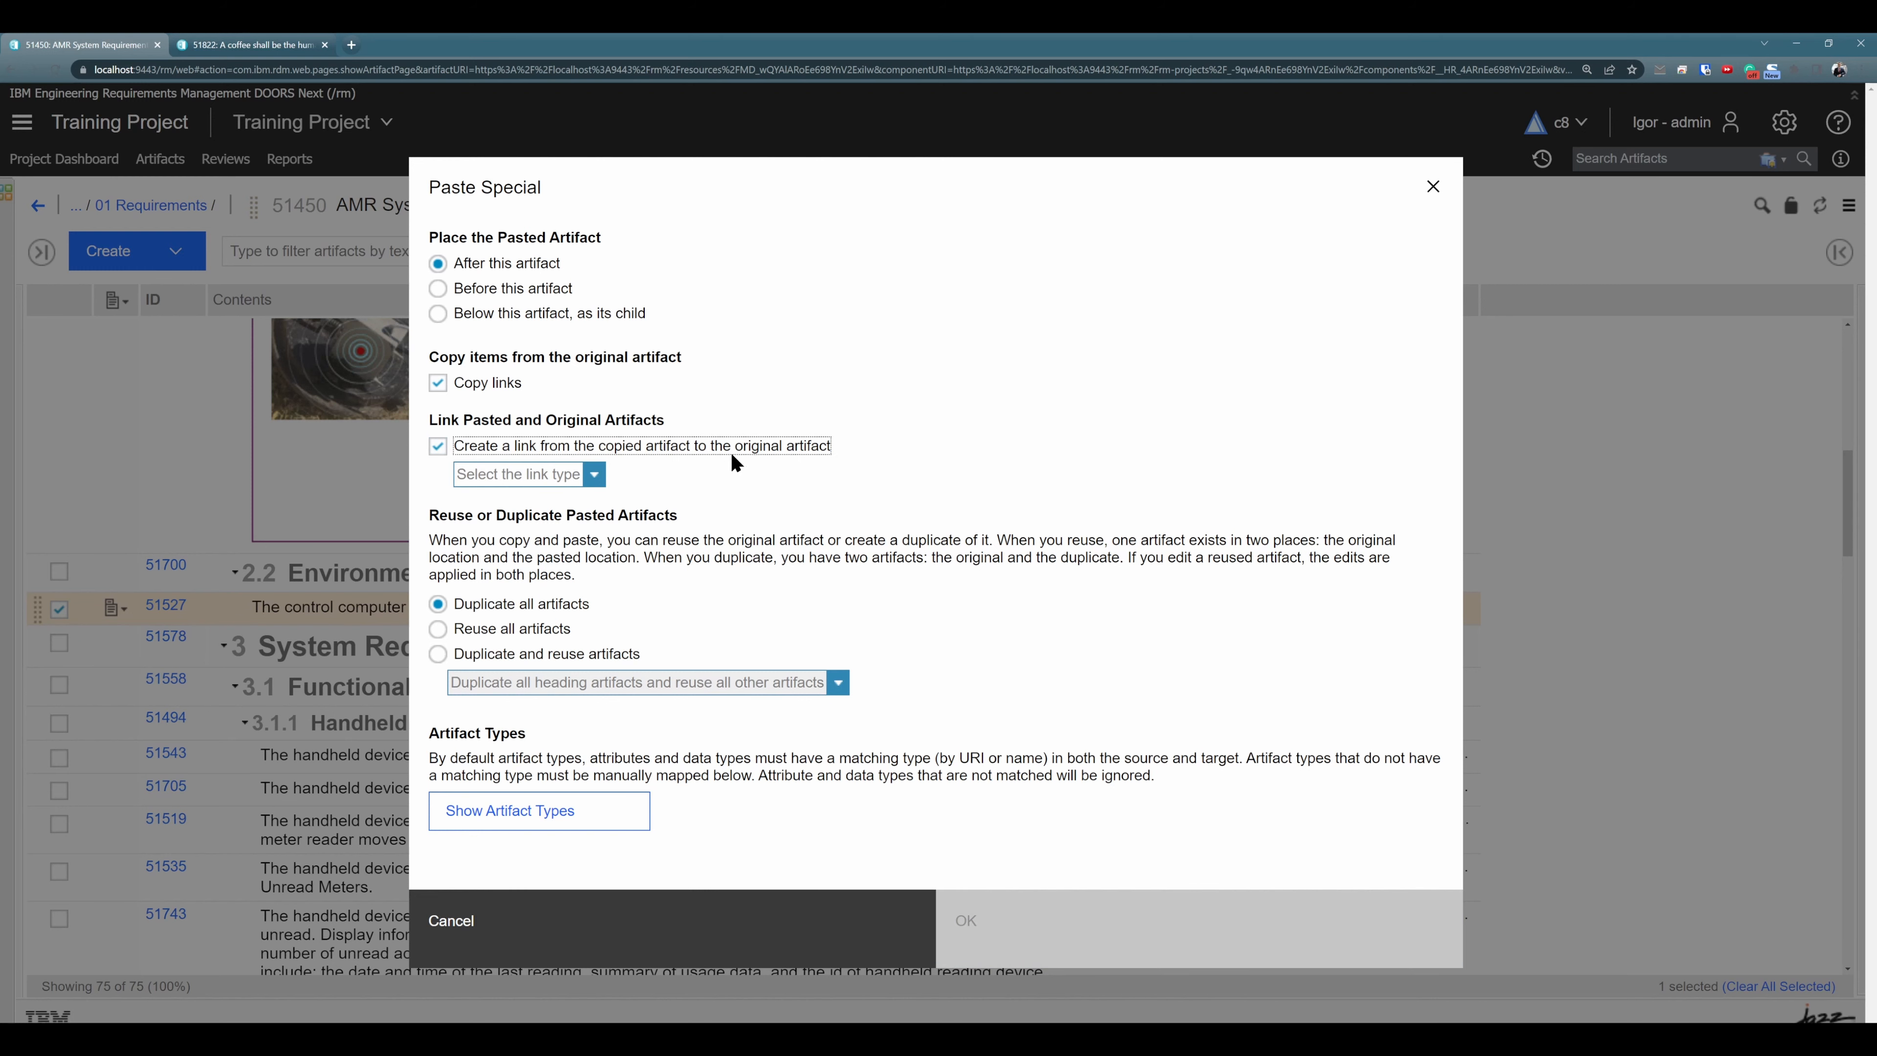
click(595, 476)
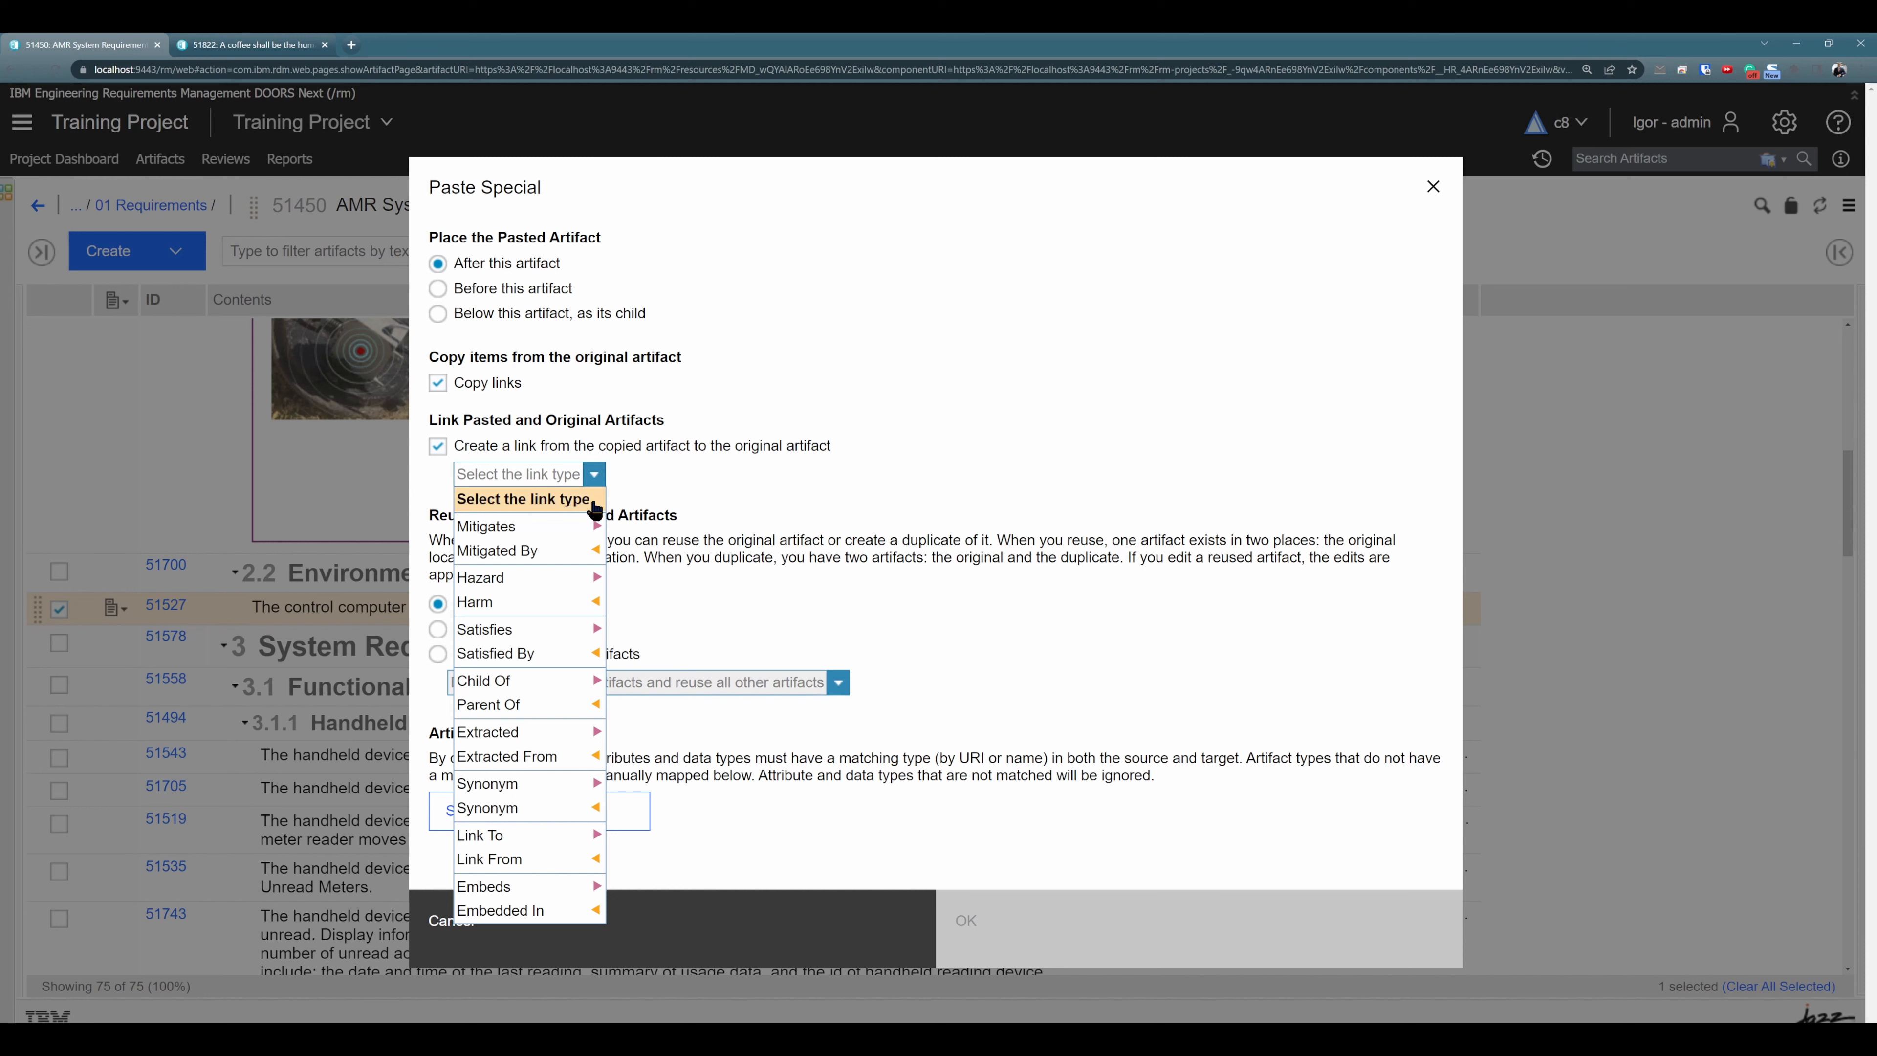
click(528, 837)
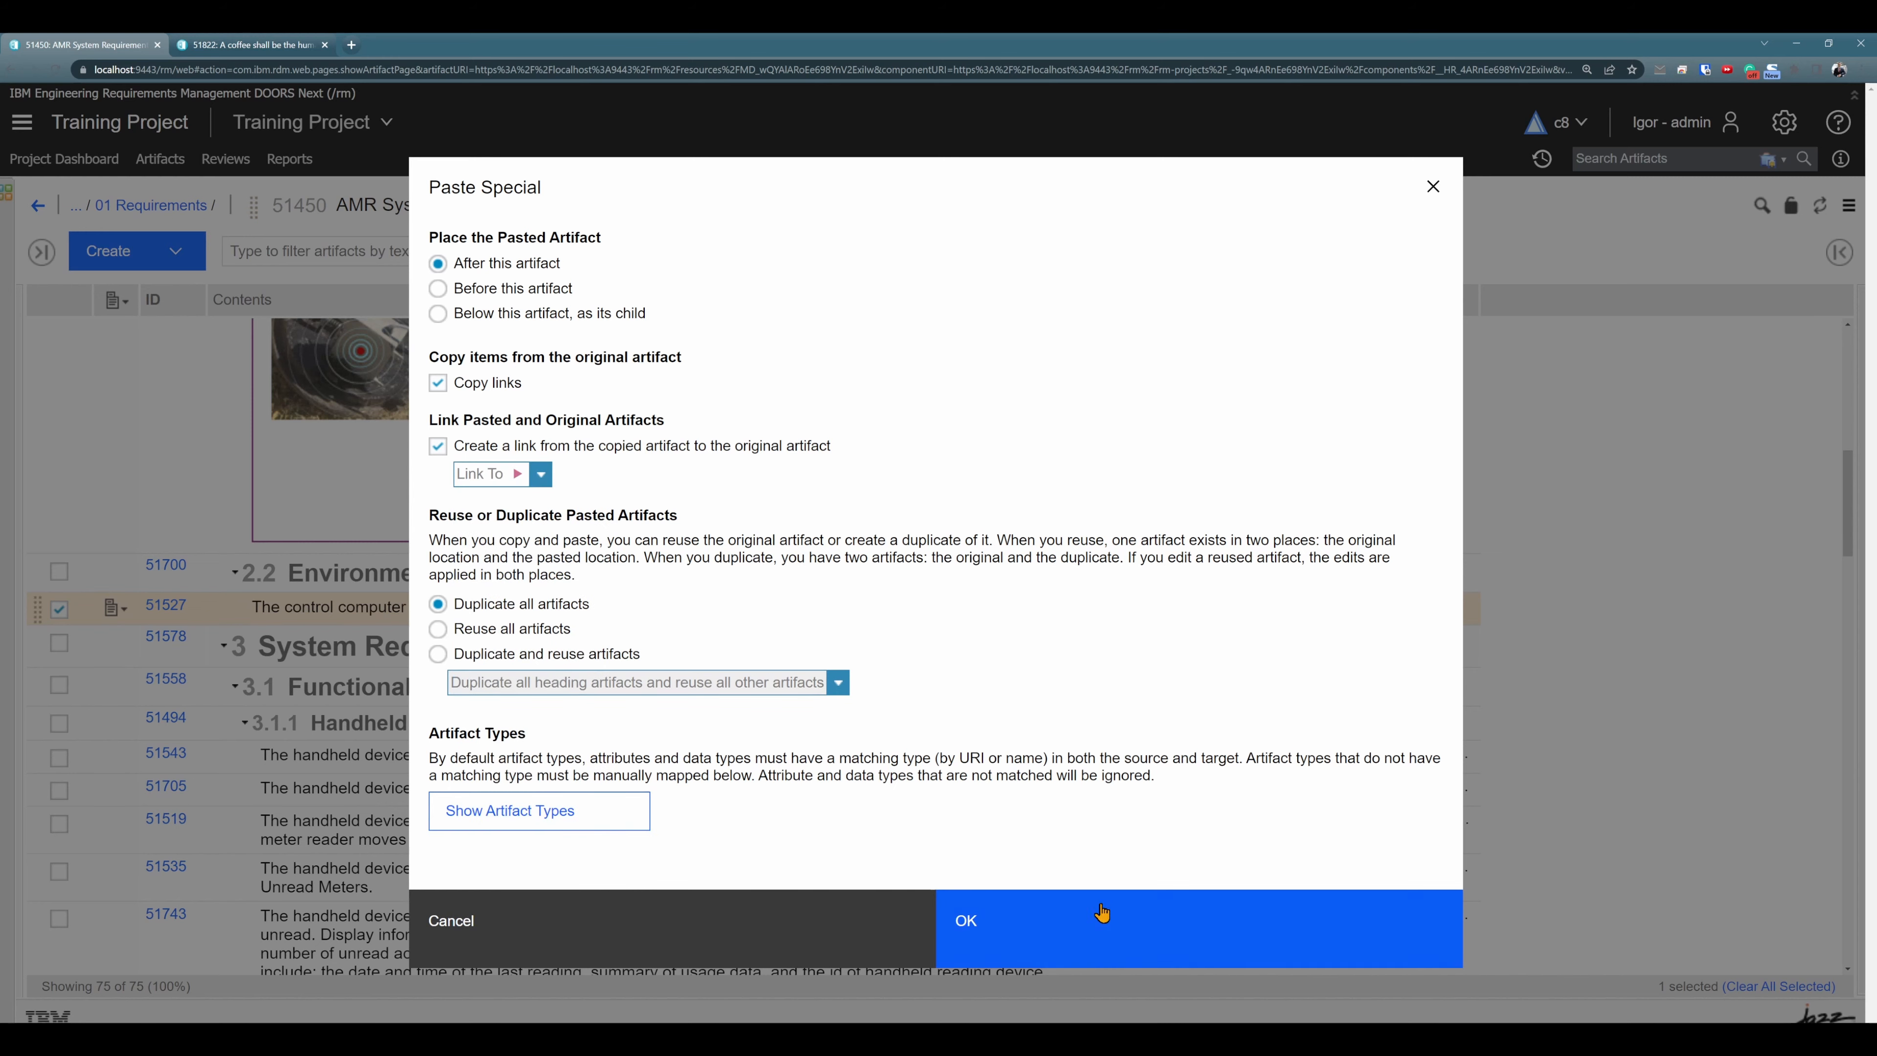
click(1077, 939)
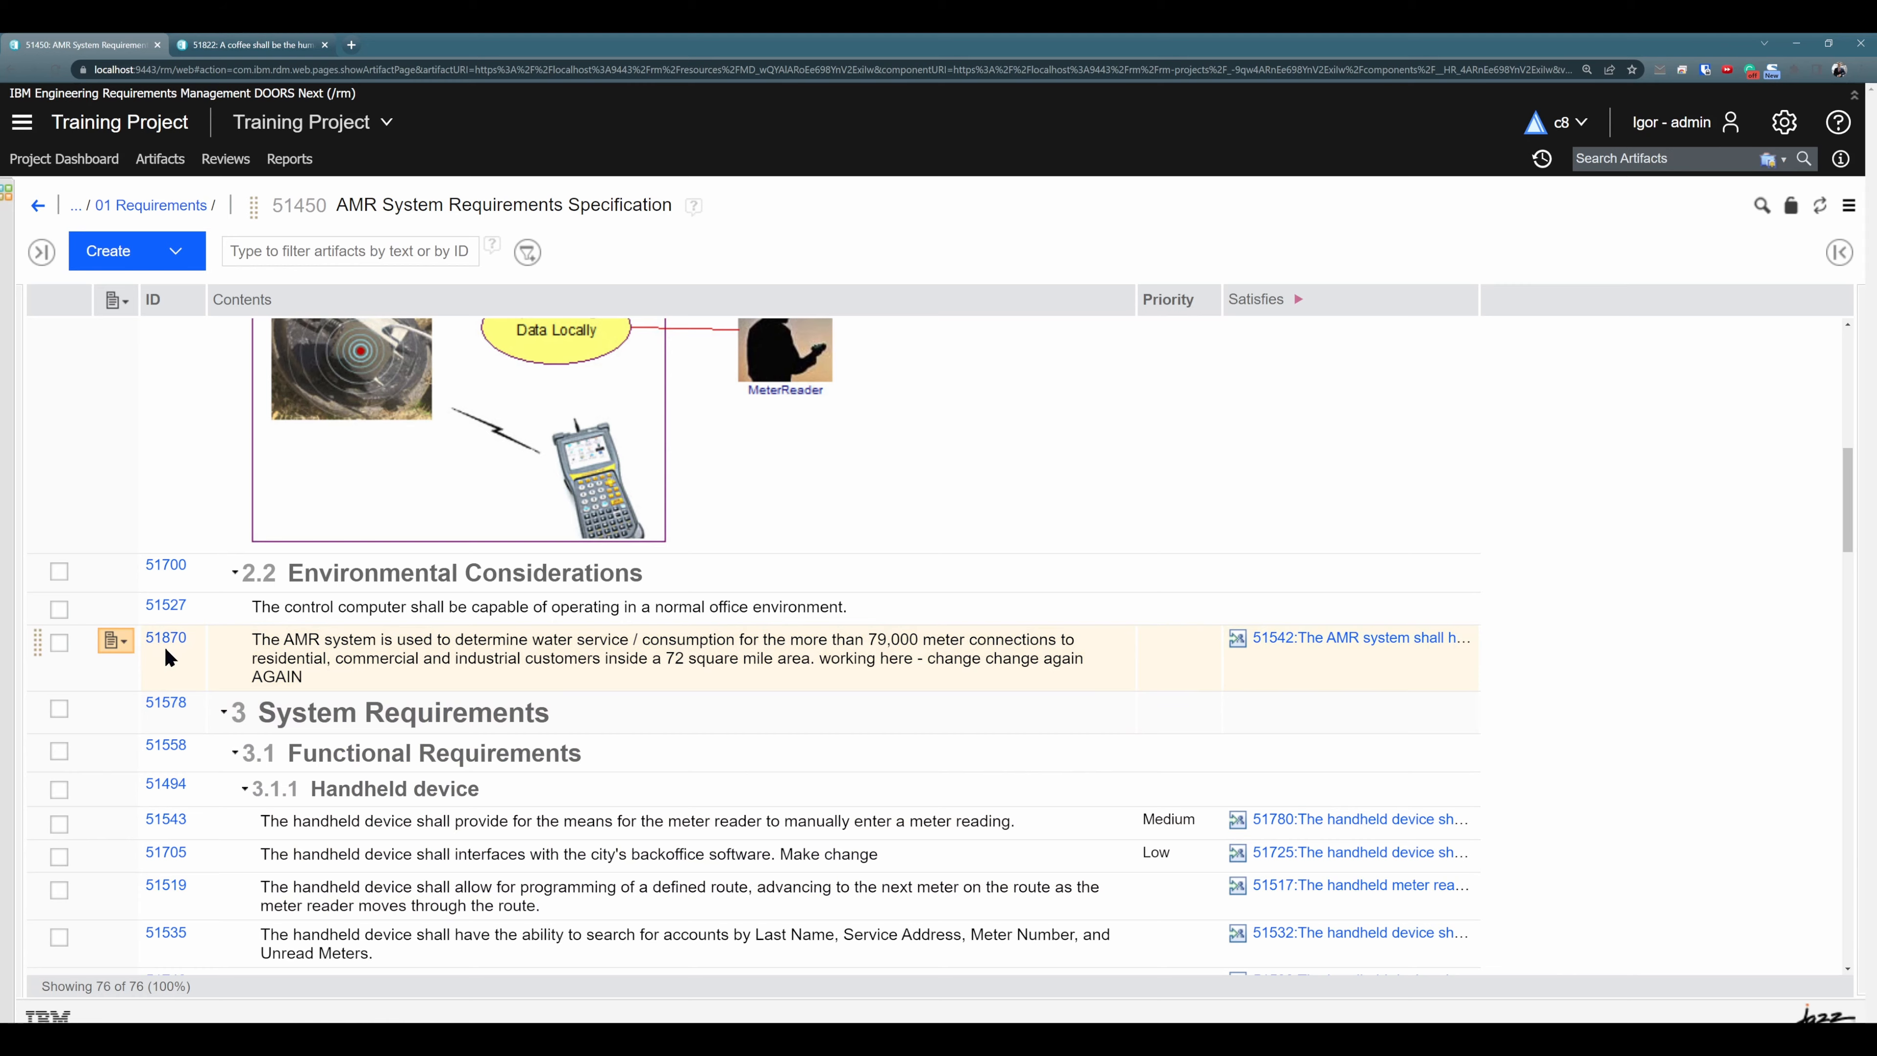
- Remove the Automated Meter Reader System picture artifact 51462 from section 2.1 of the module
scroll(166, 656, up, 4)
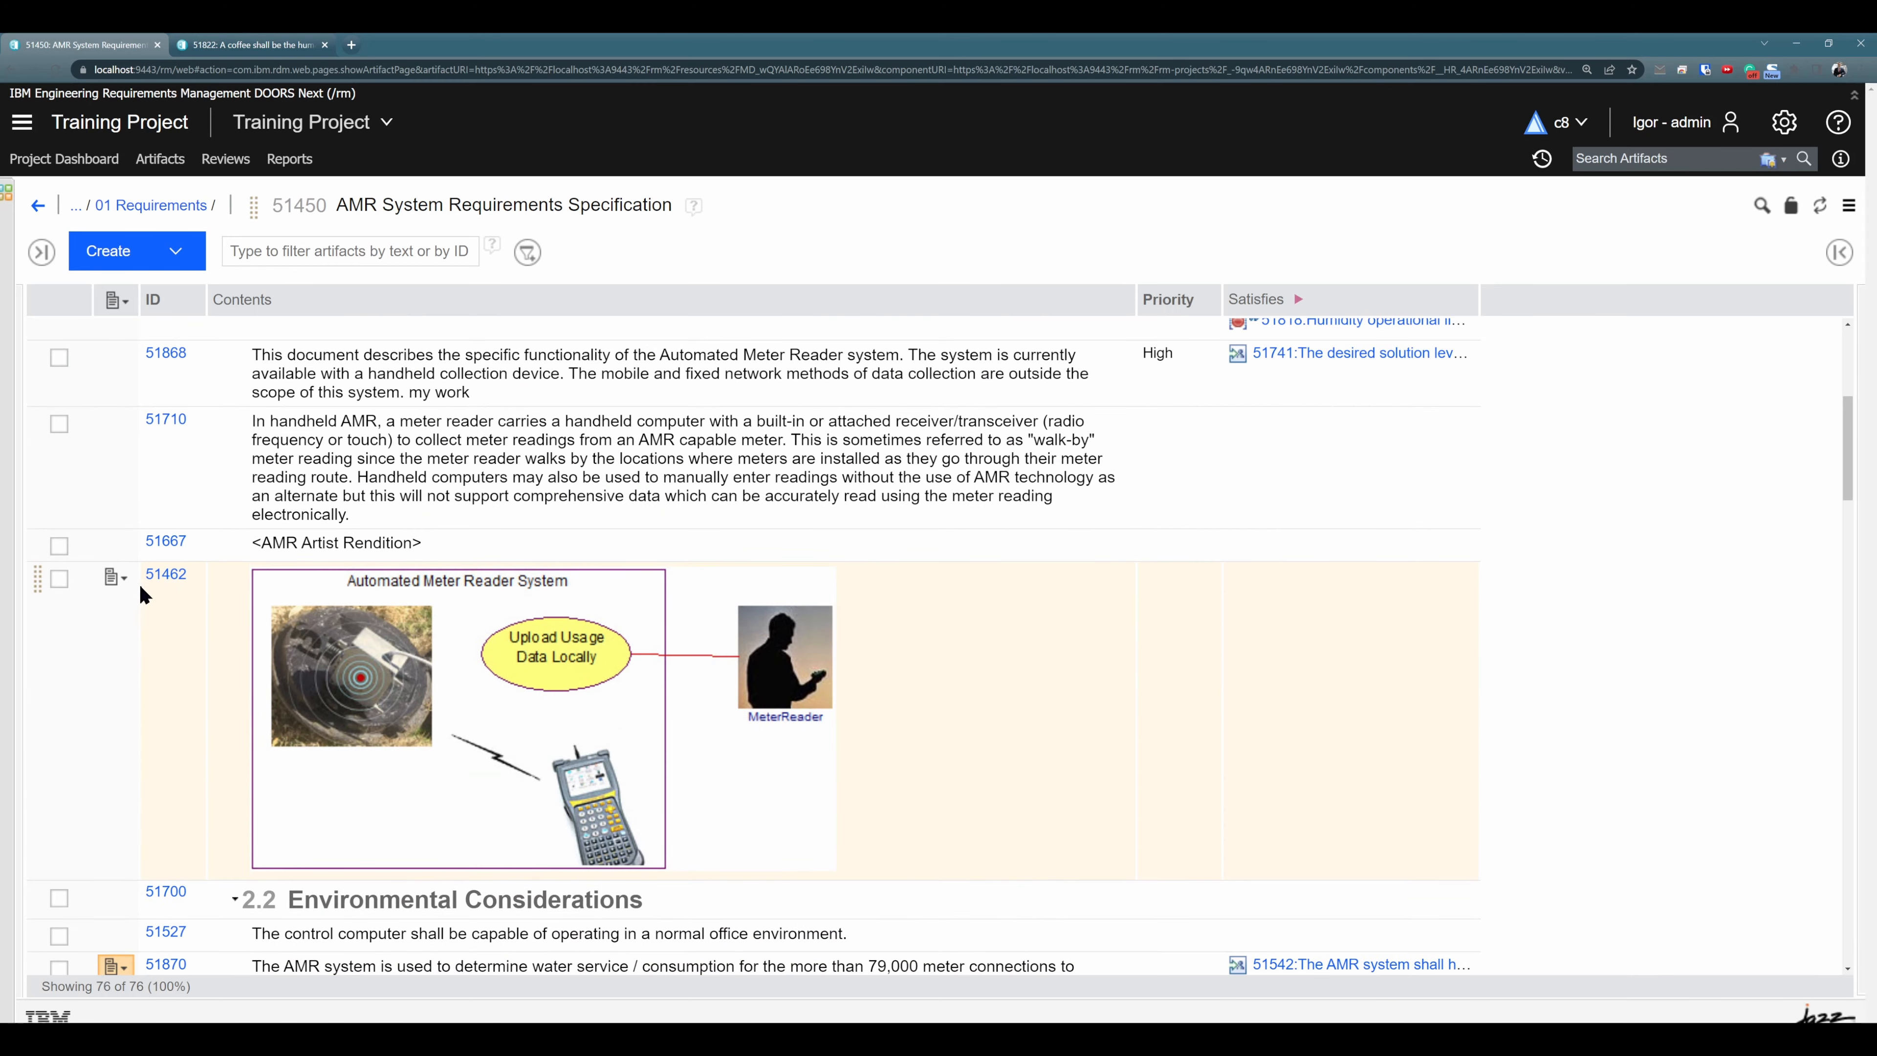
click(114, 577)
click(310, 544)
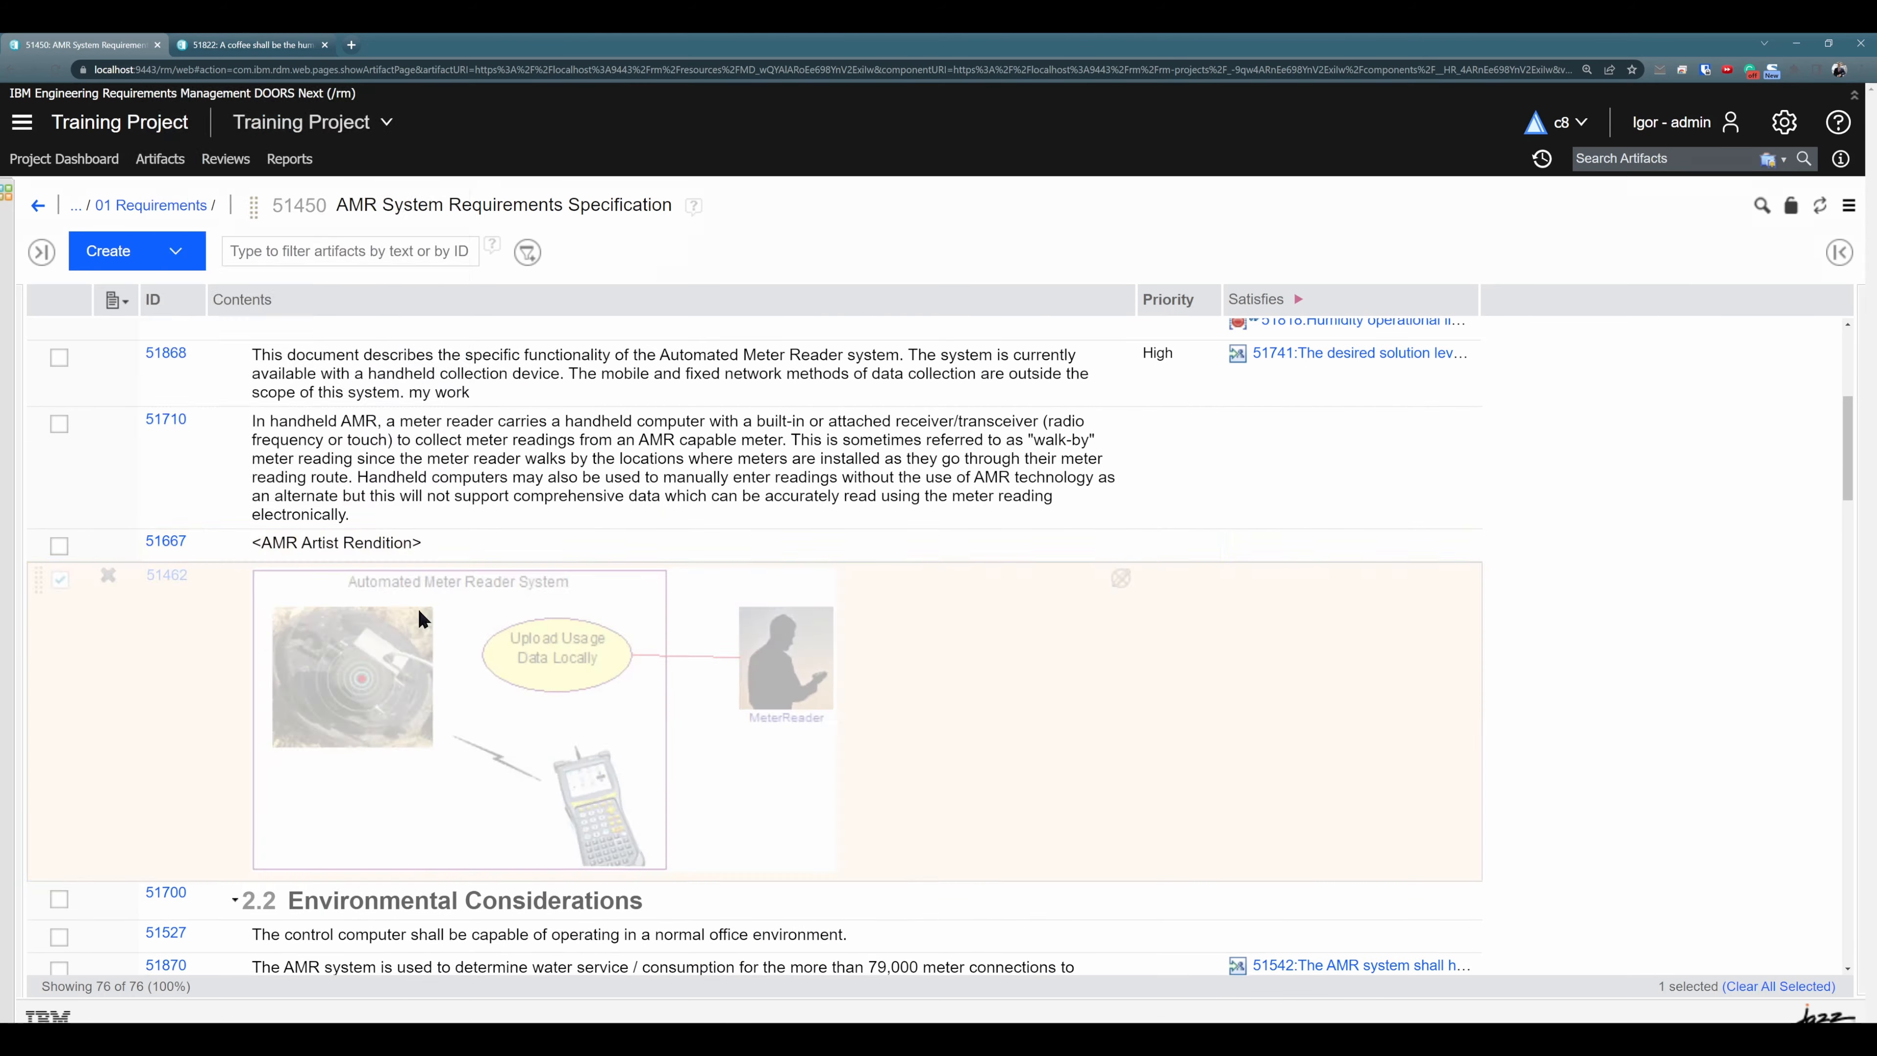
click(981, 688)
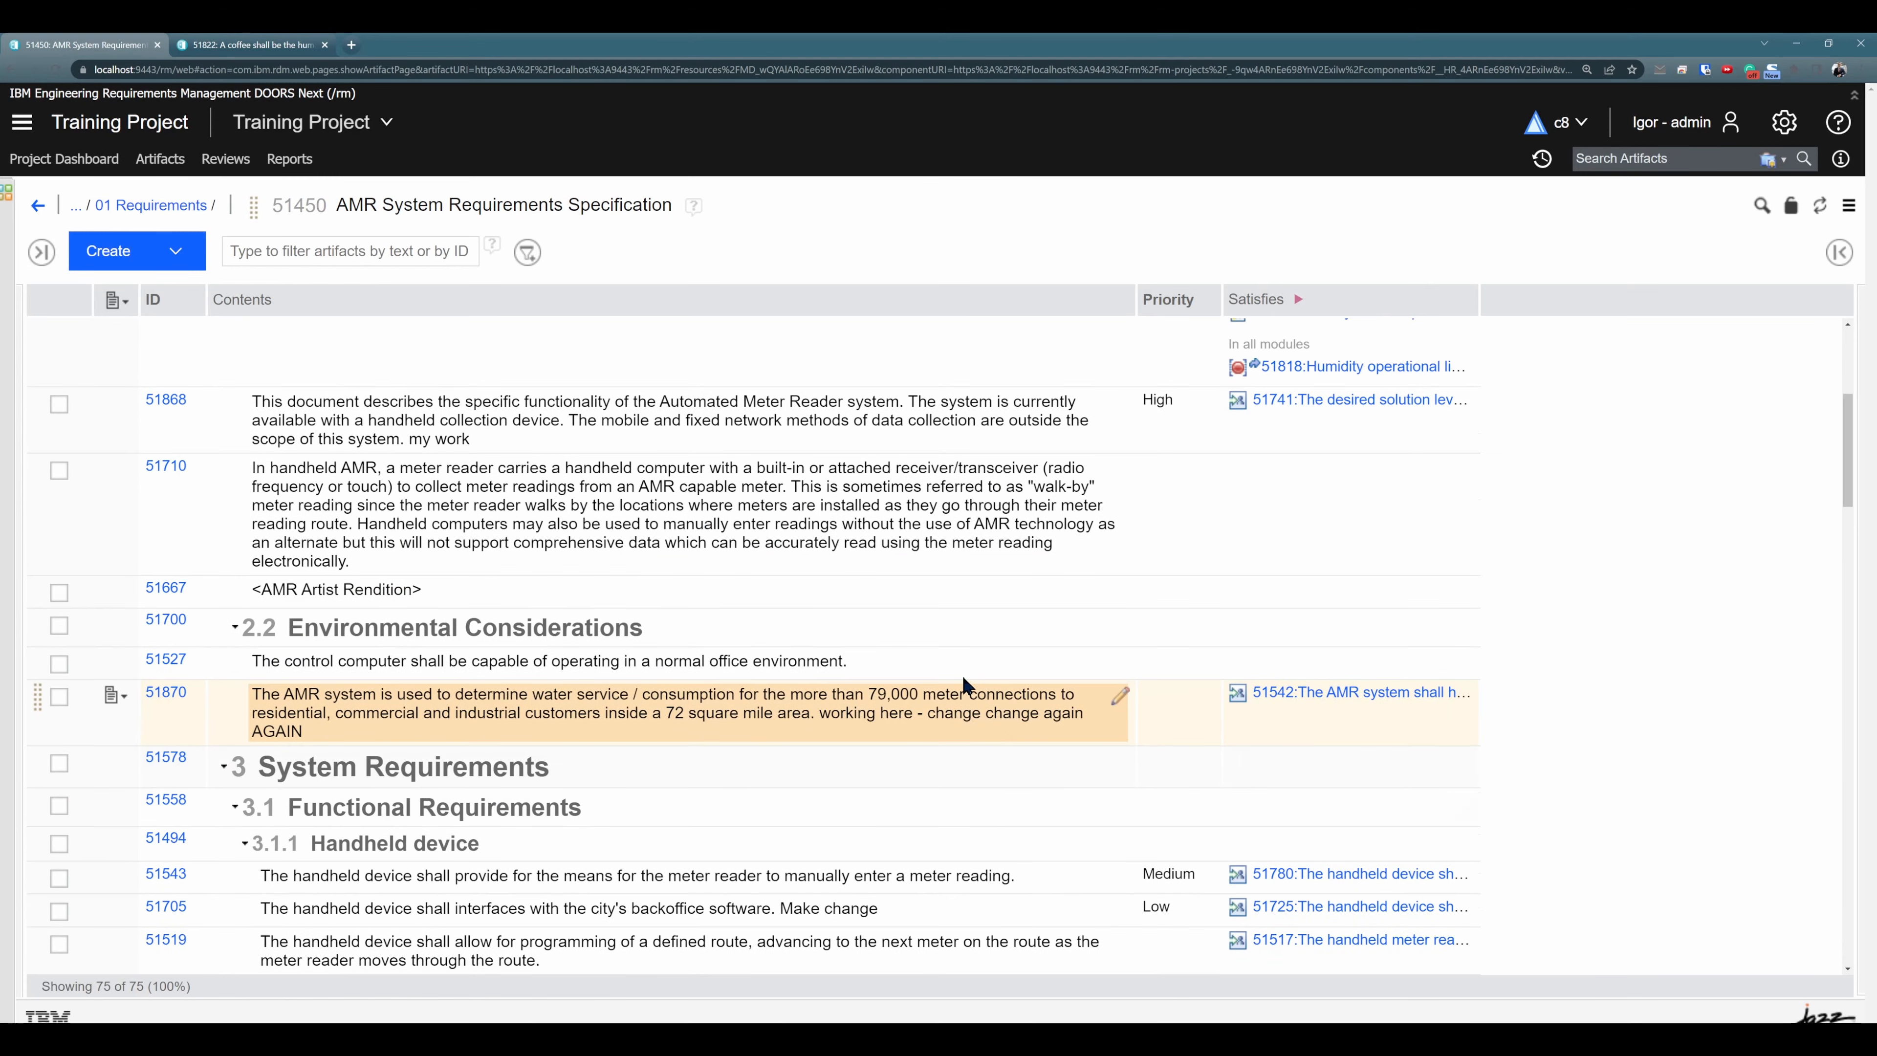
- Find the link types with the filter "link" and add Link From and Link To as columns in the module view
scroll(964, 684, up, 3)
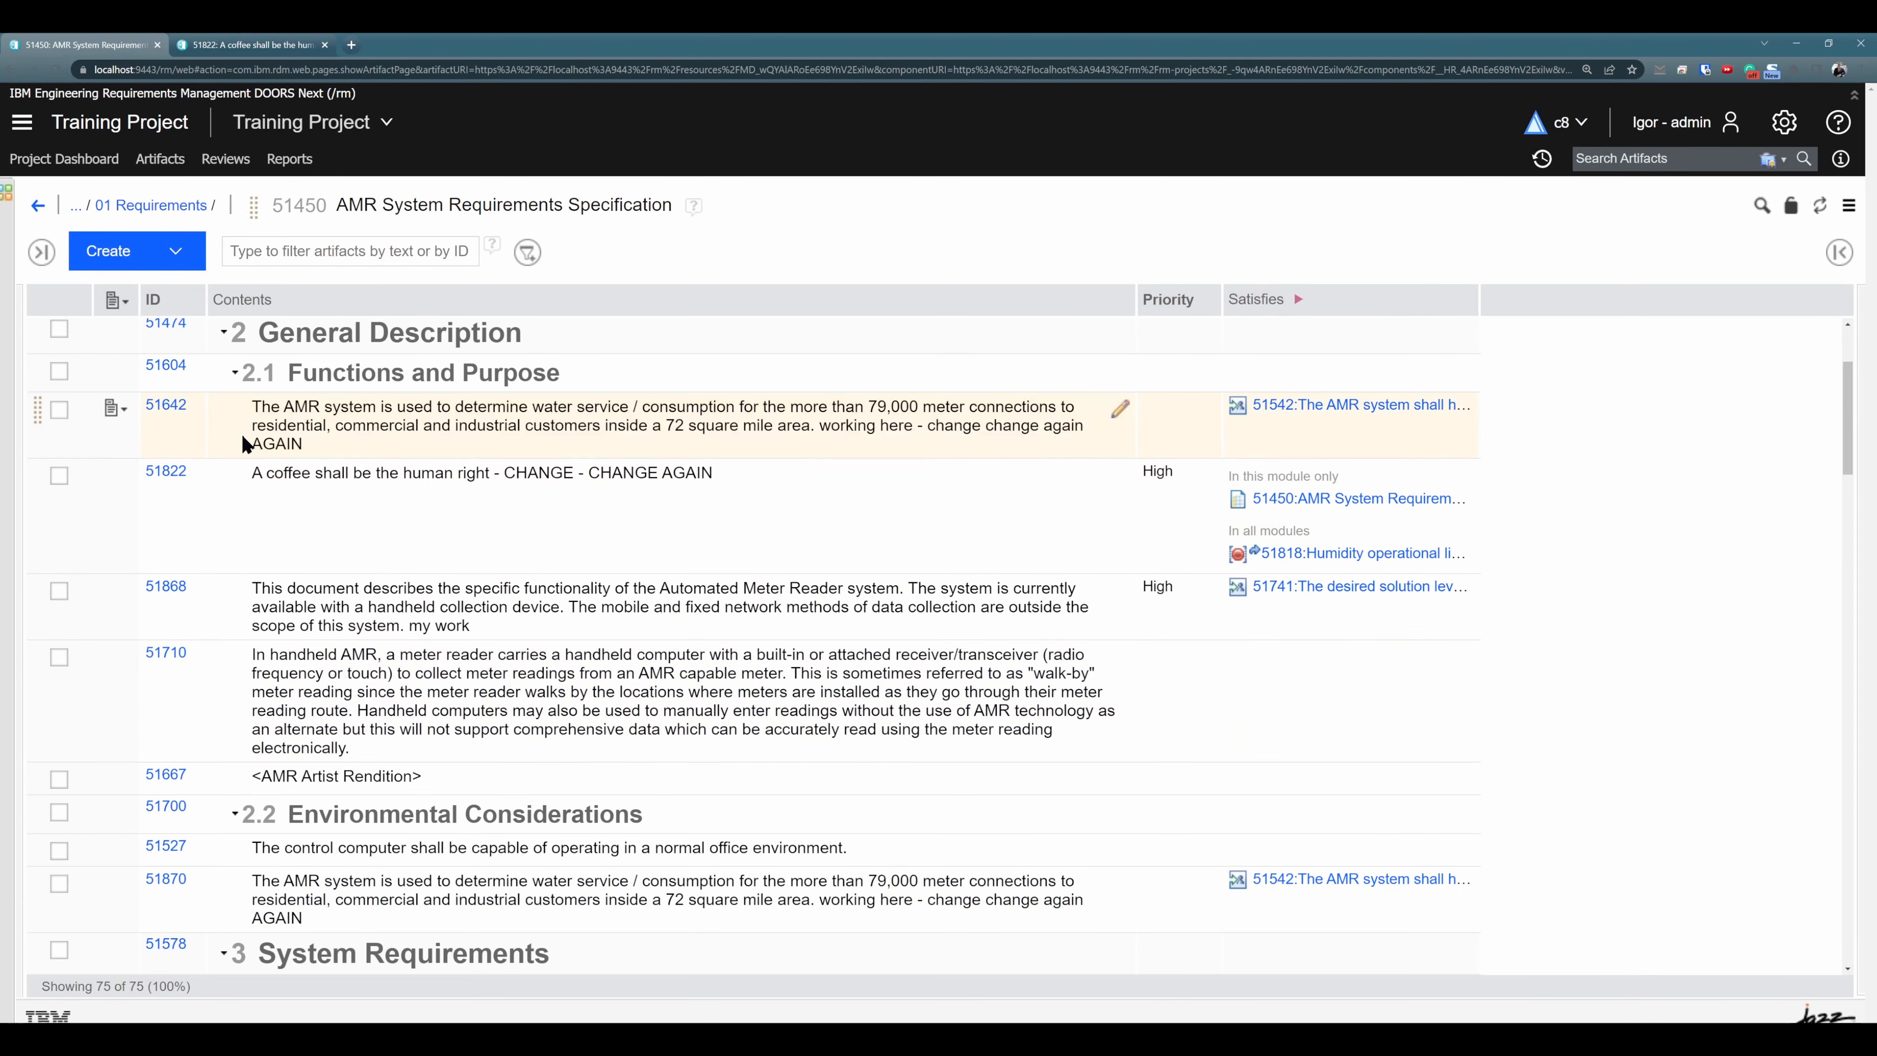
click(407, 432)
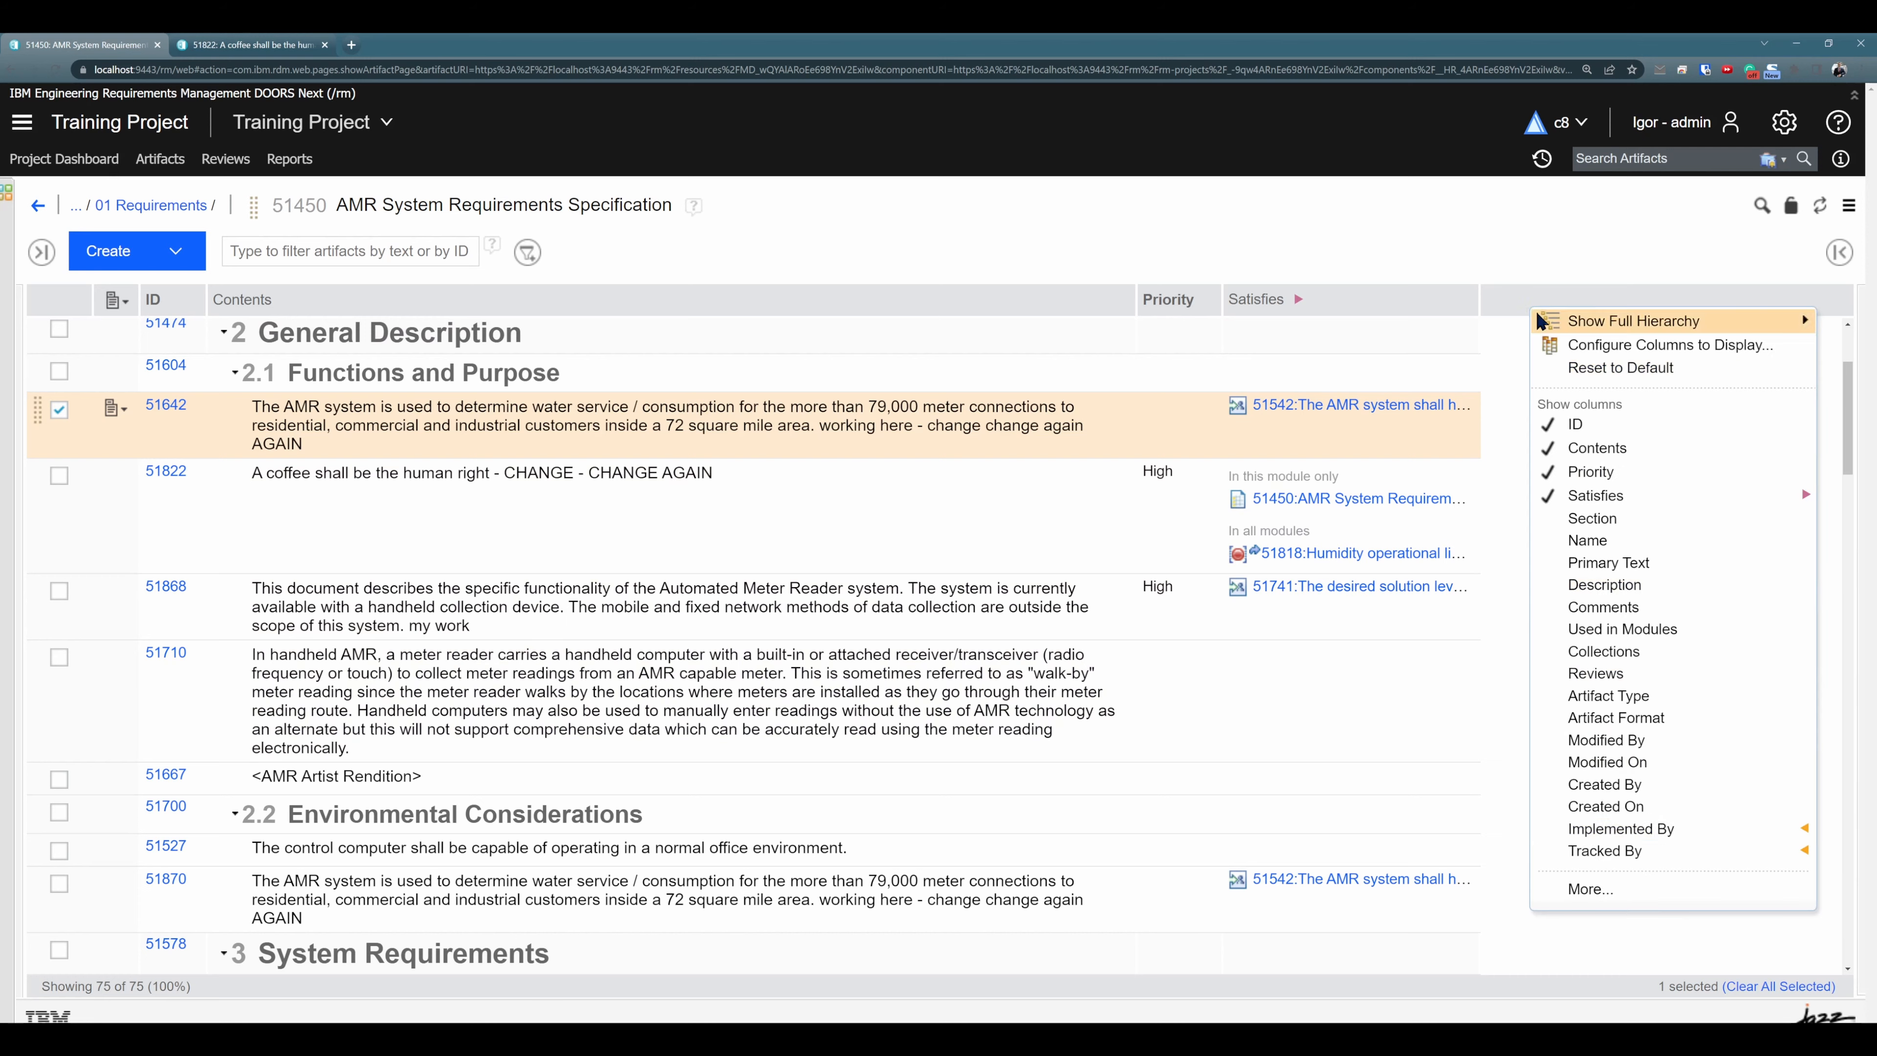
right_click(1529, 302)
click(1584, 896)
click(486, 388)
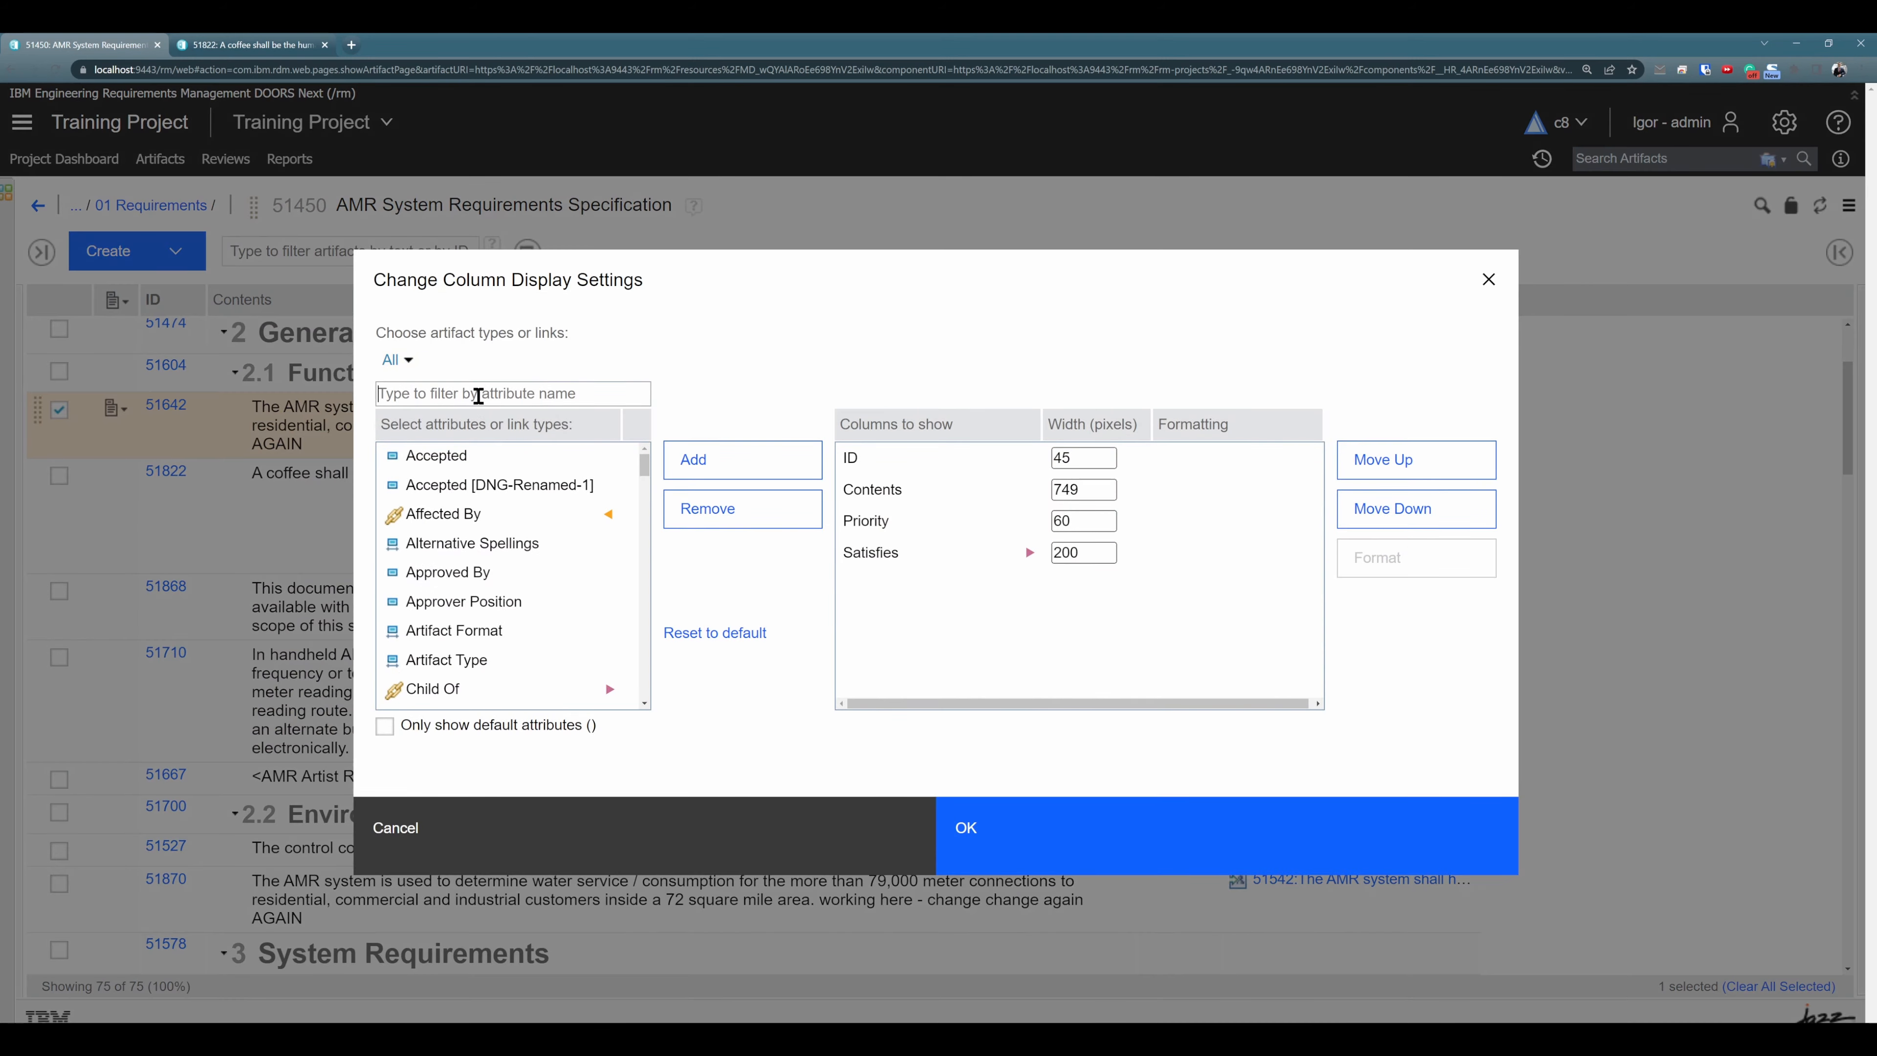
text(link)
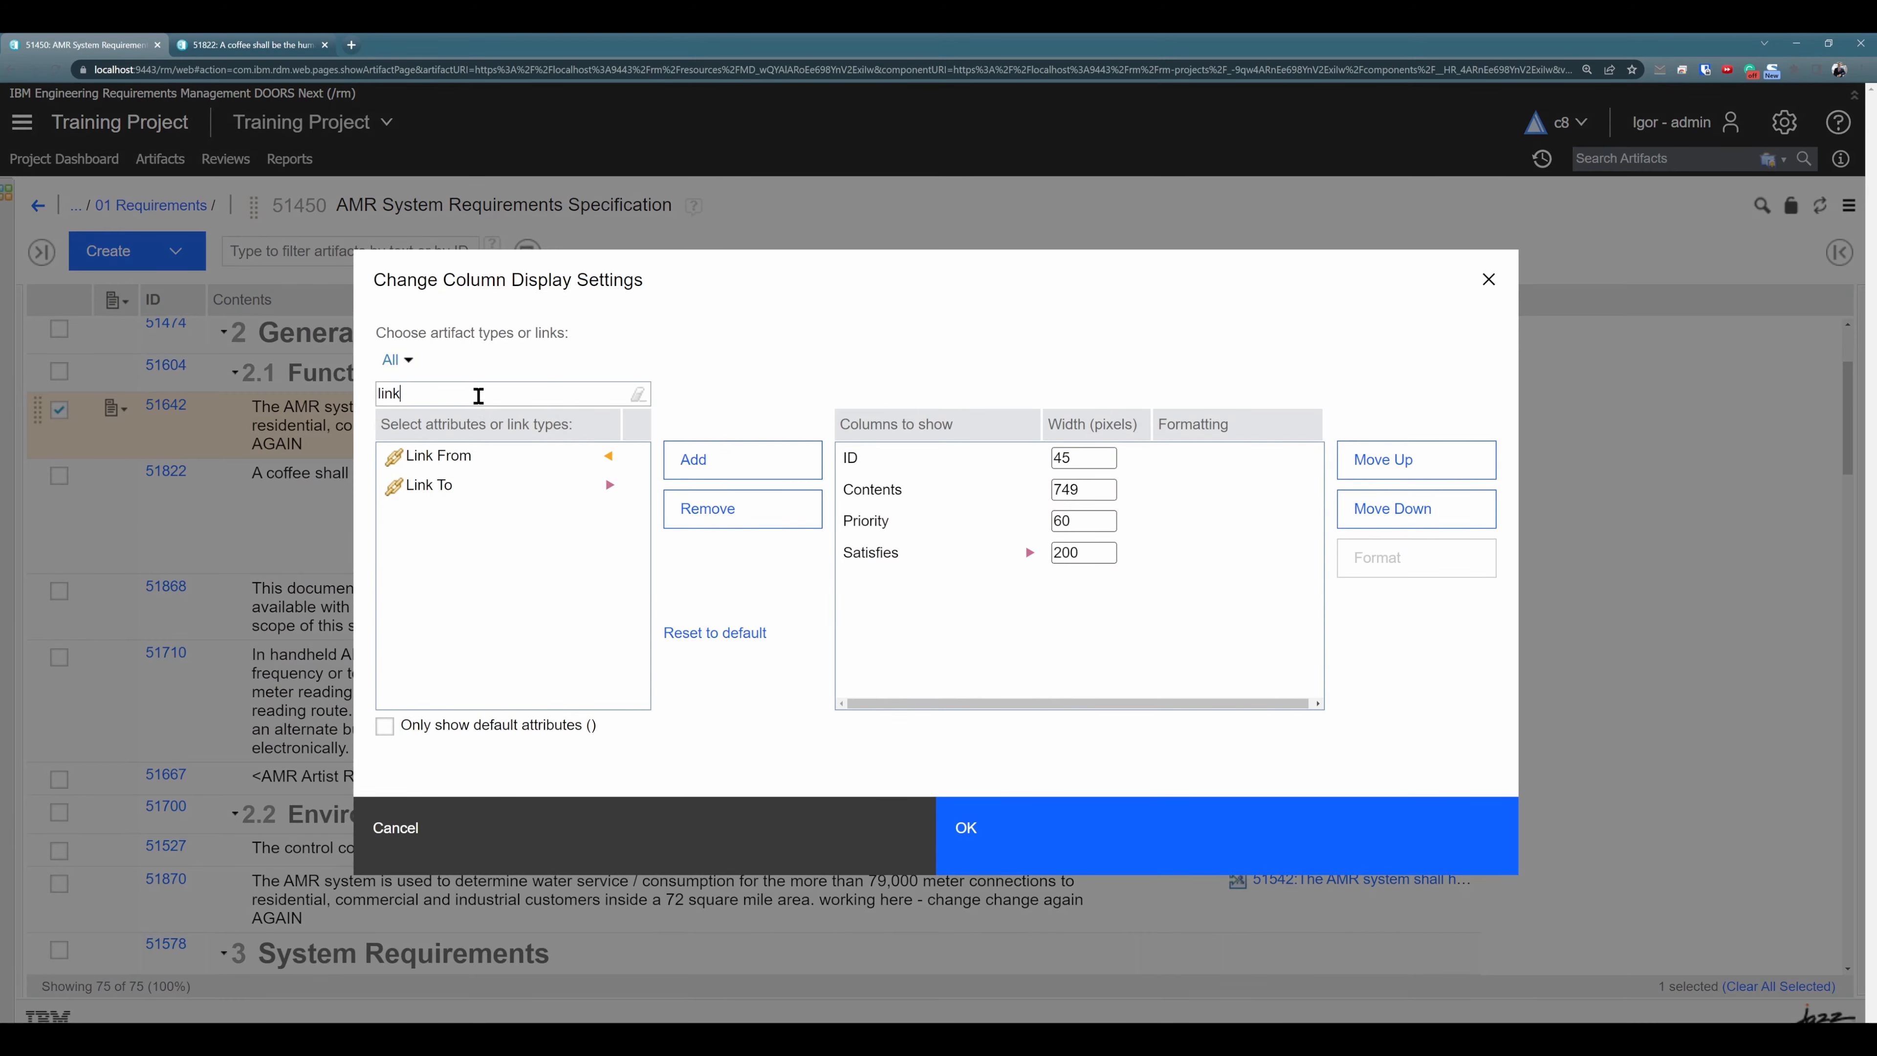
double_click(476, 462)
double_click(447, 459)
click(1082, 817)
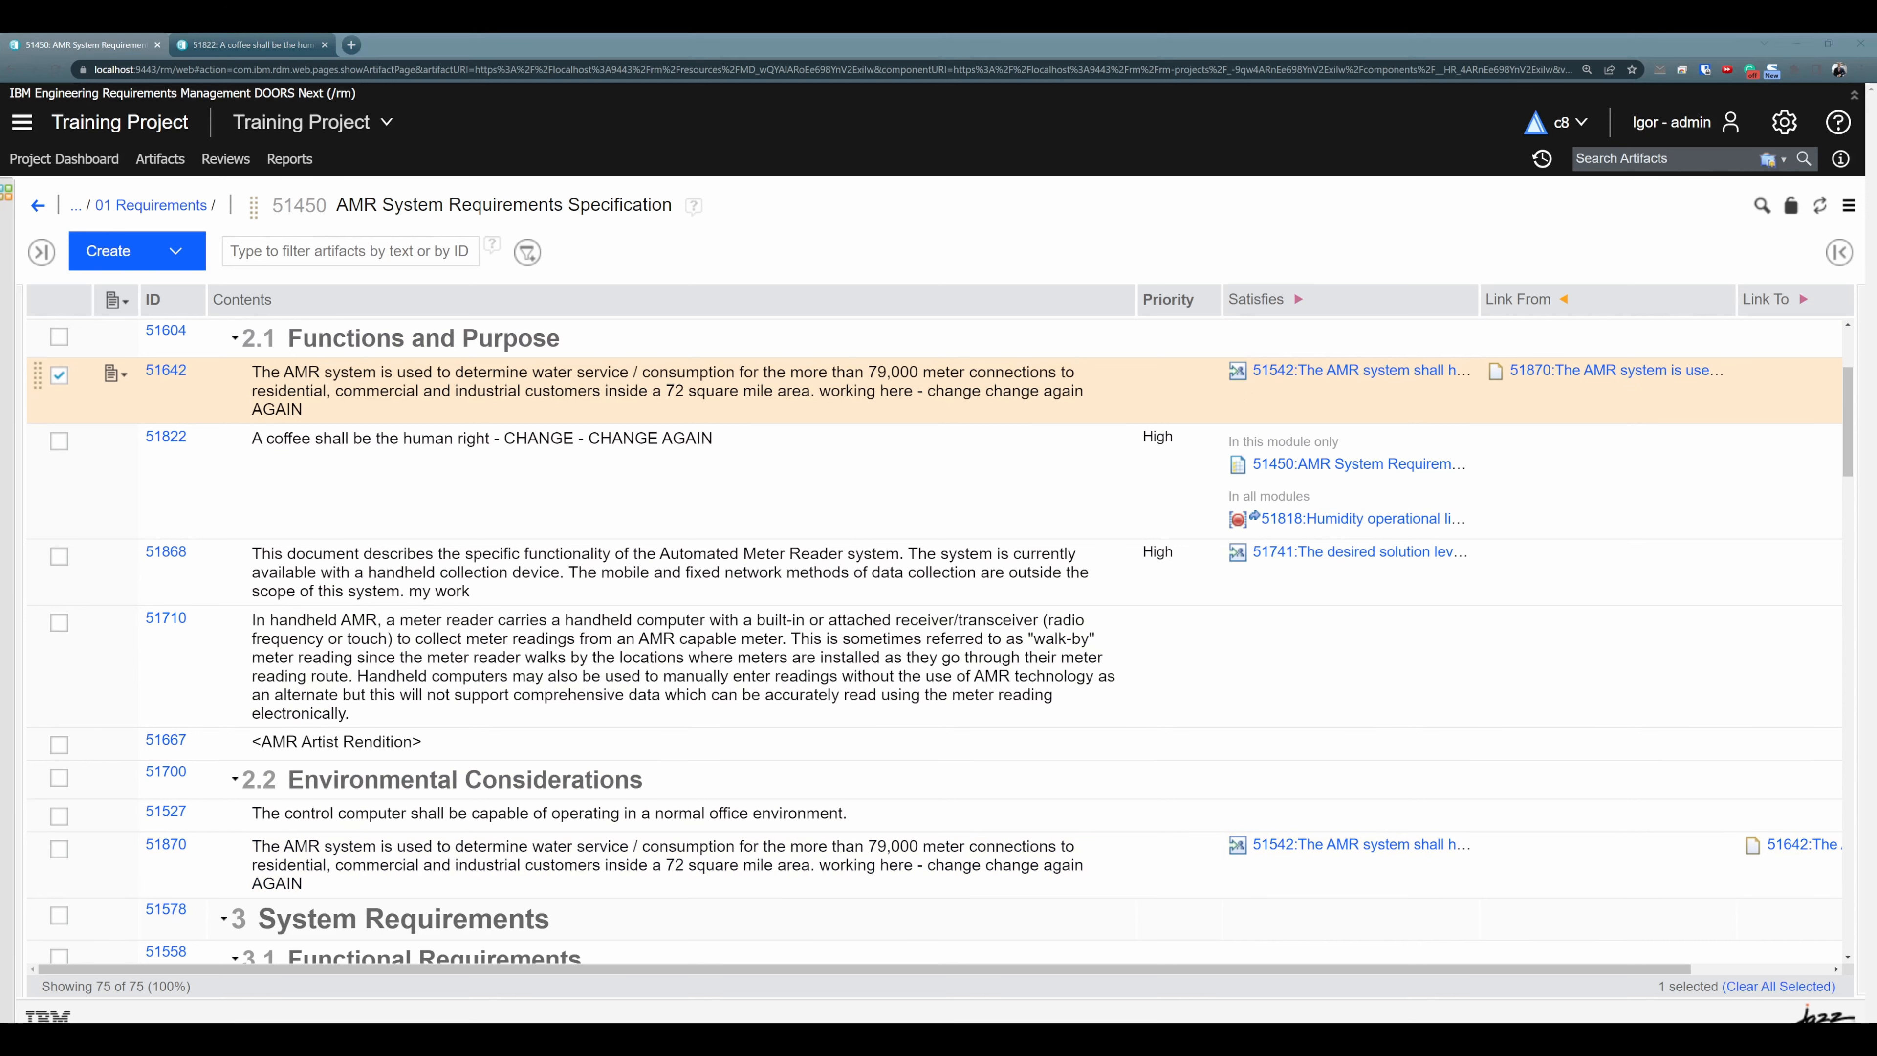
- Set the area in the text of original requirement 51642 to 30 square mile and compare it with its duplicate 51870
click(514, 854)
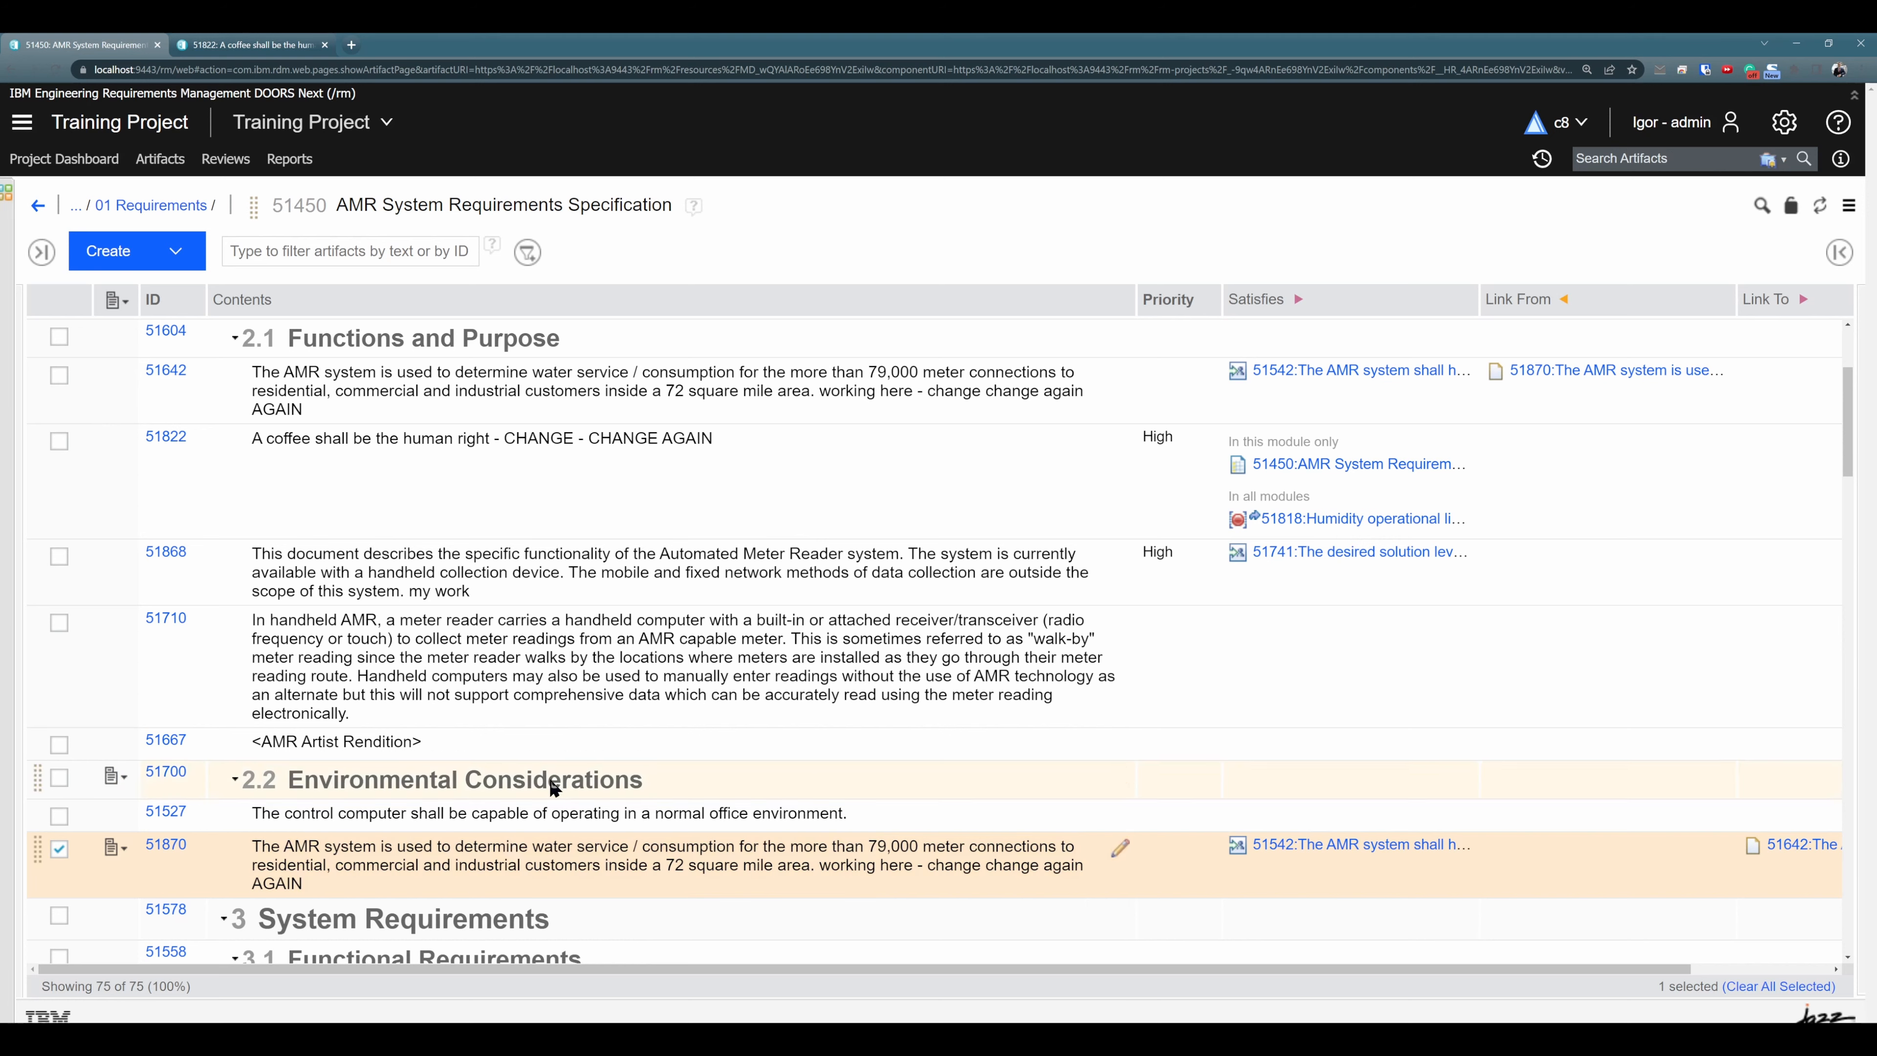
click(641, 400)
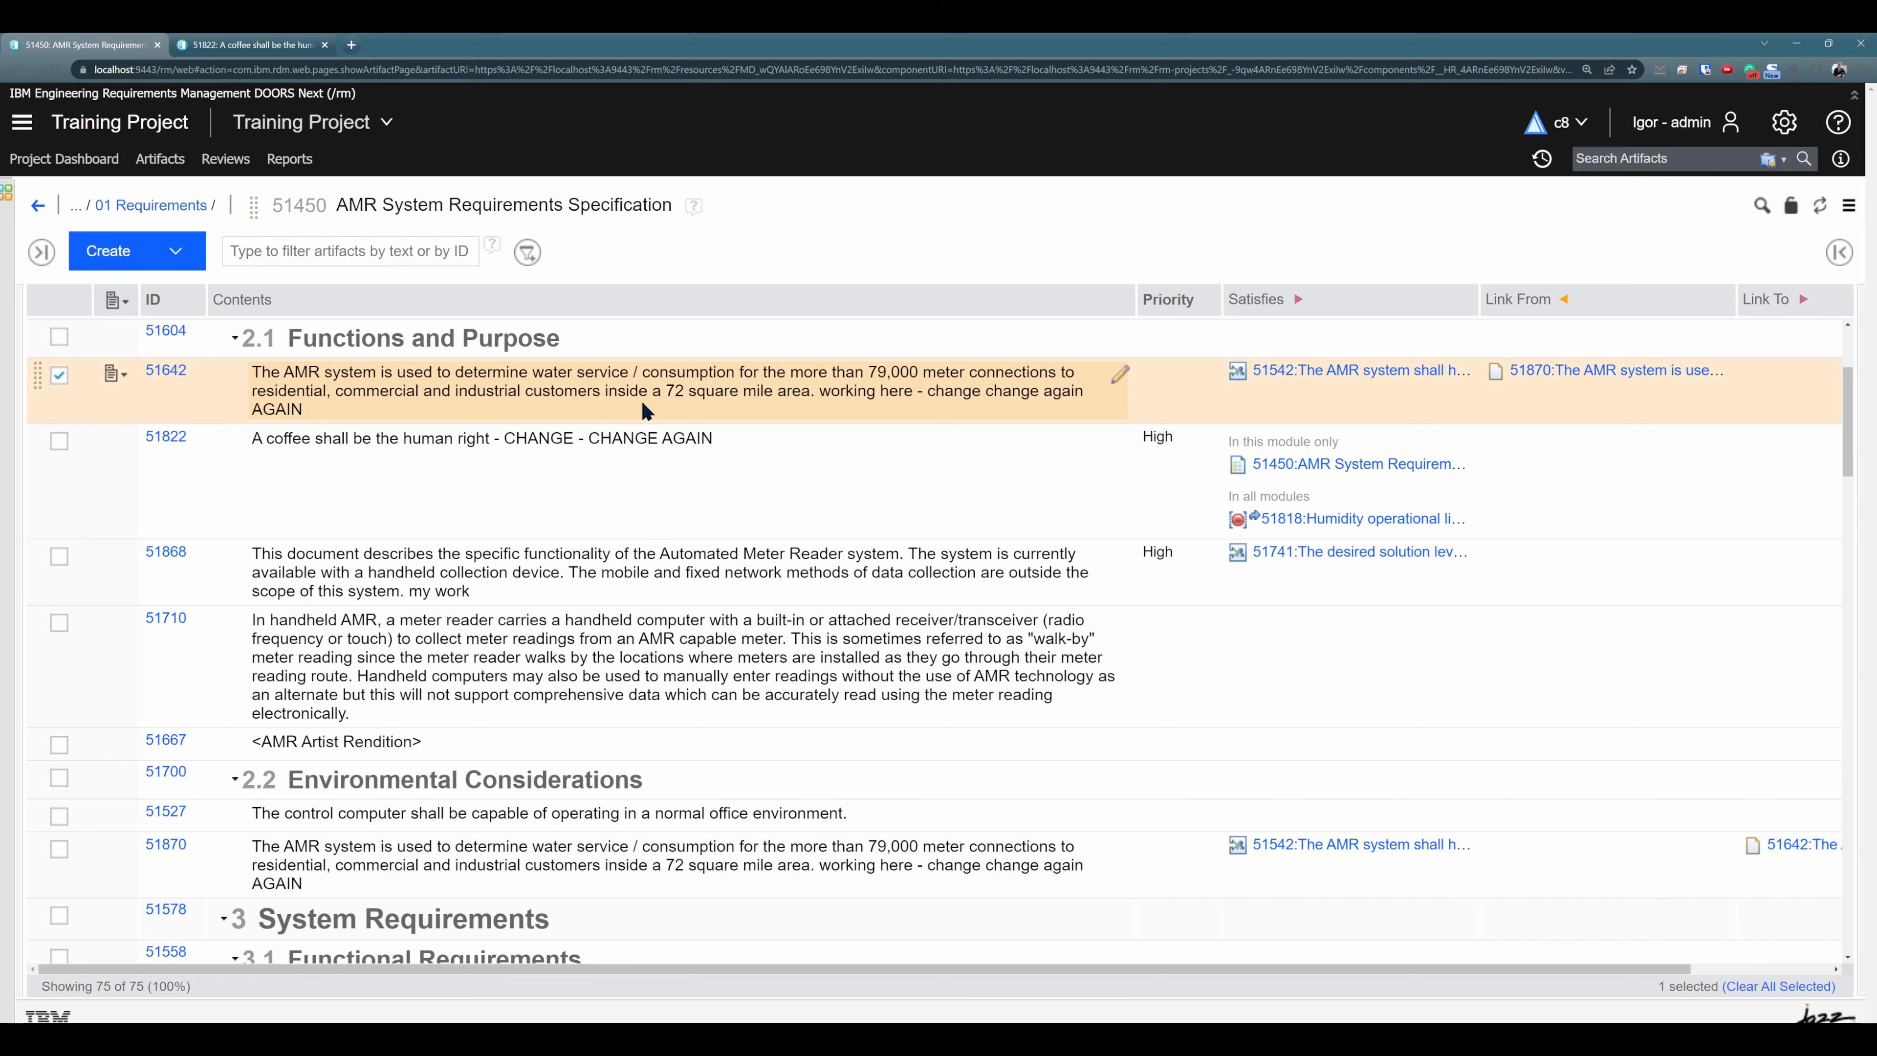
click(728, 385)
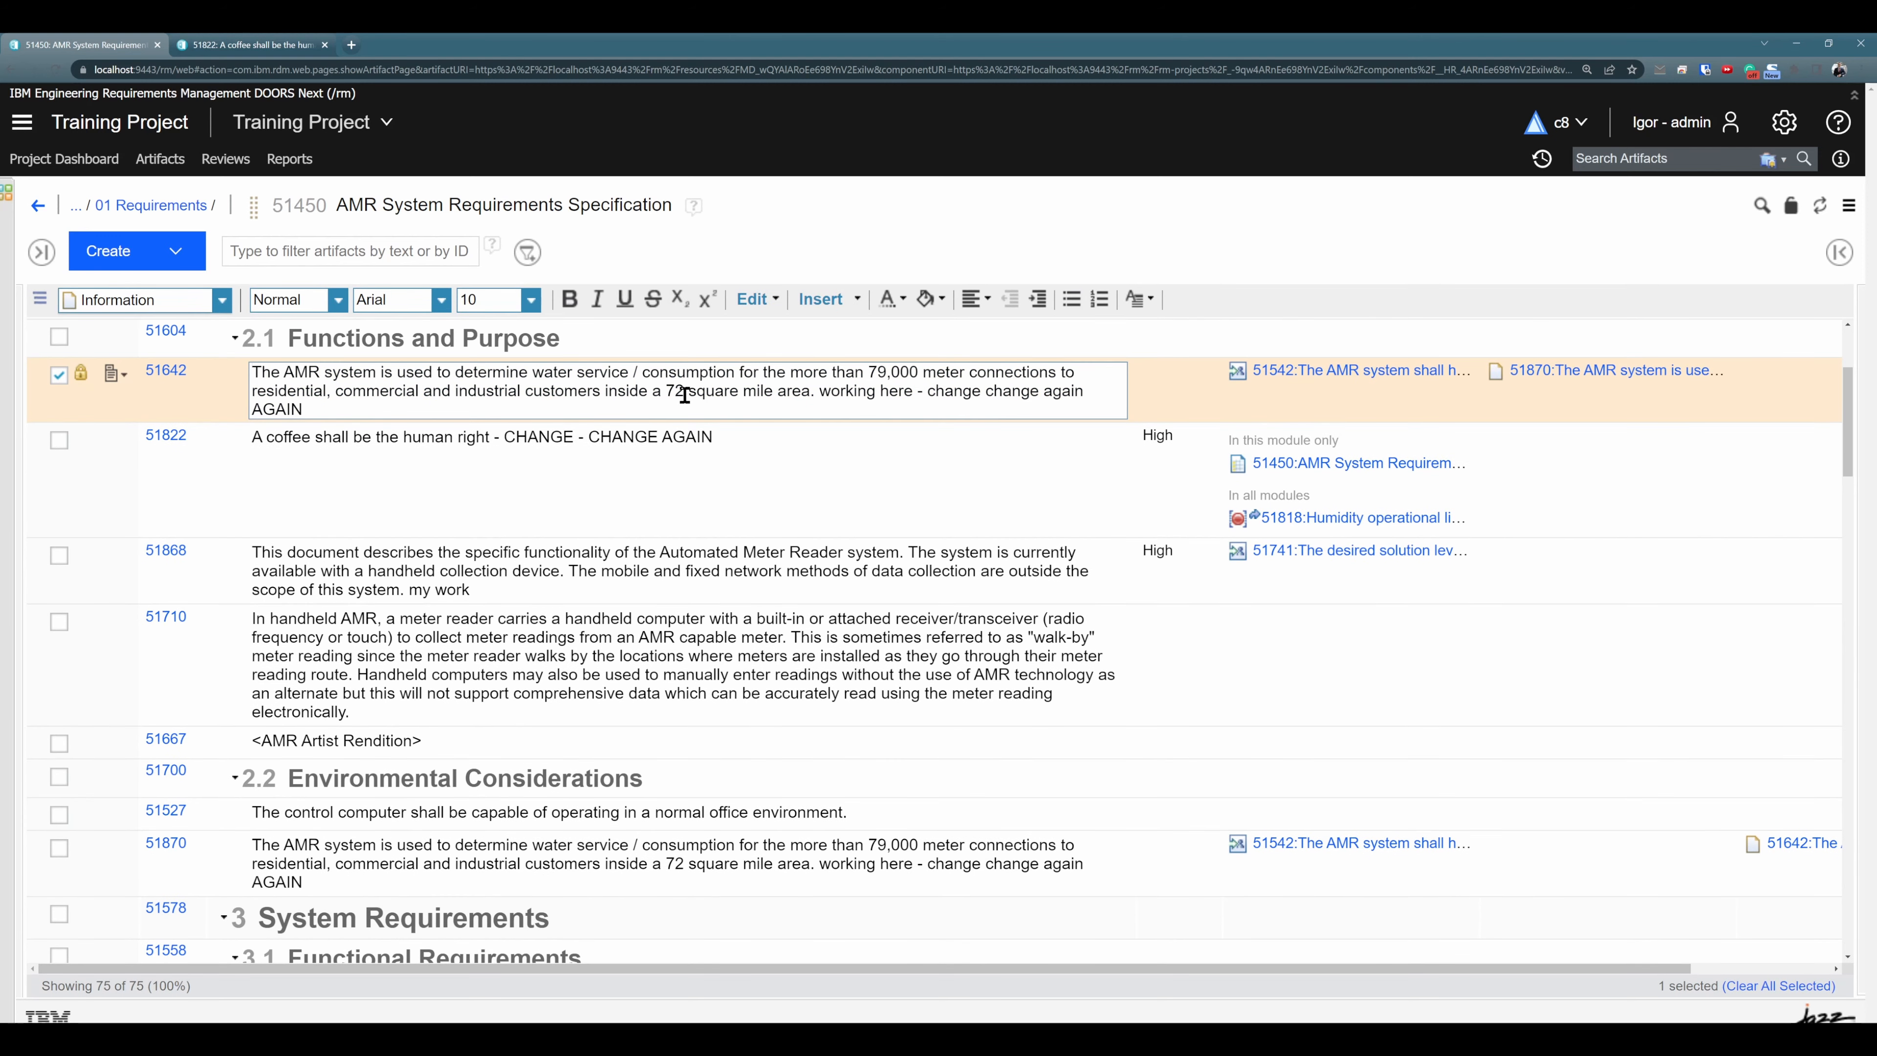
drag(685, 394, 667, 394)
text(30)
click(836, 482)
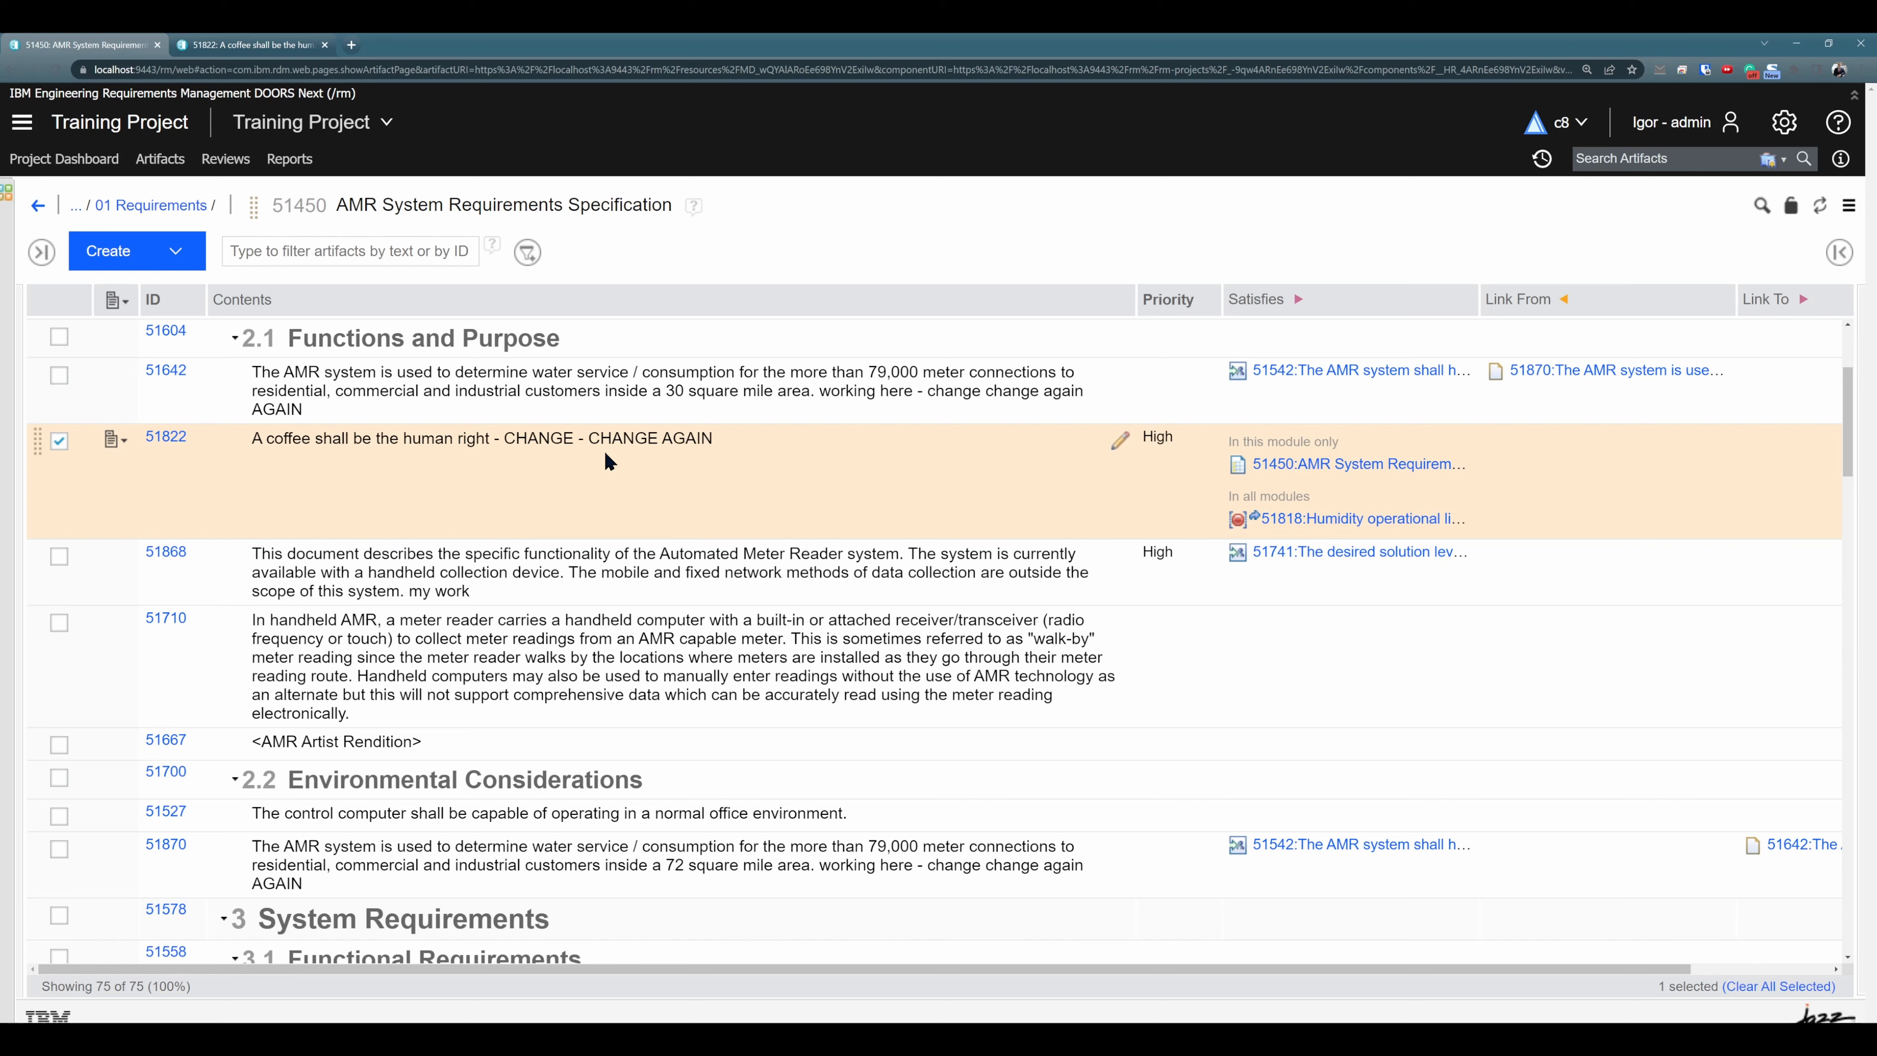
click(713, 399)
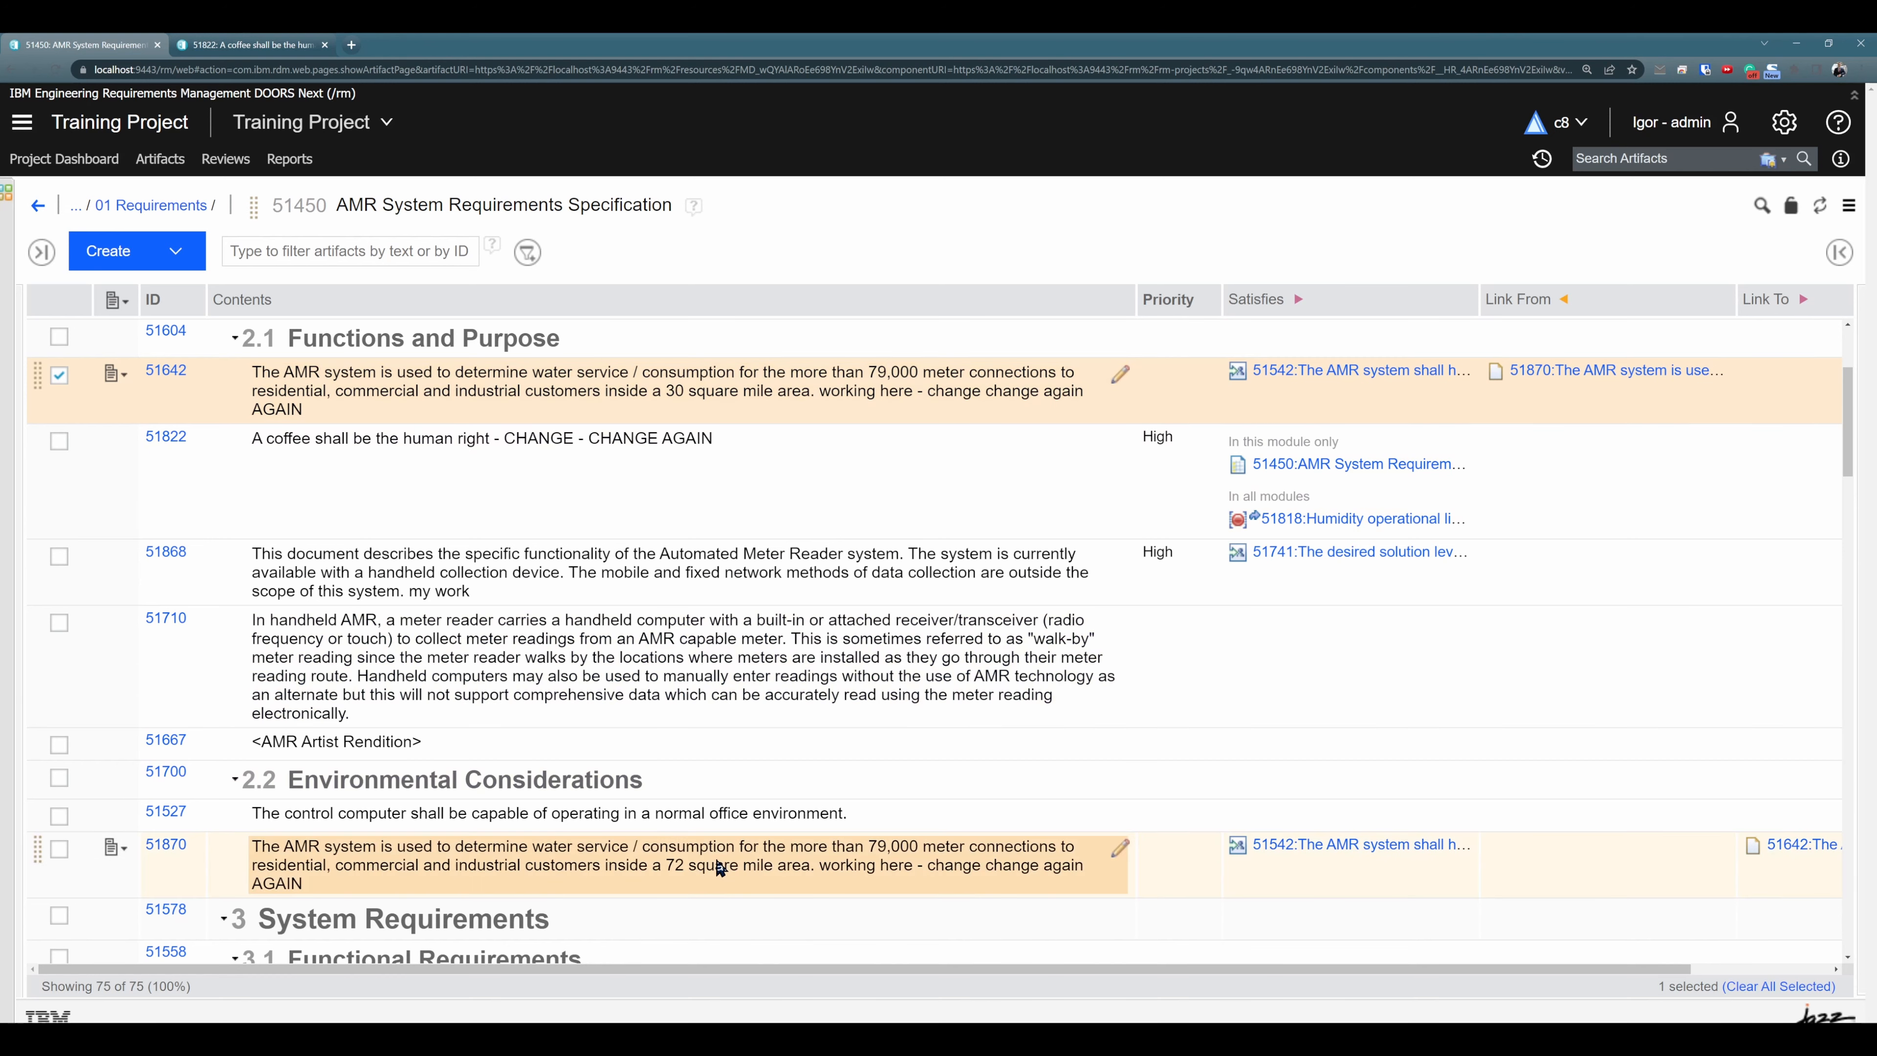
- Enable Show link validity in the component properties and save the setting
click(711, 877)
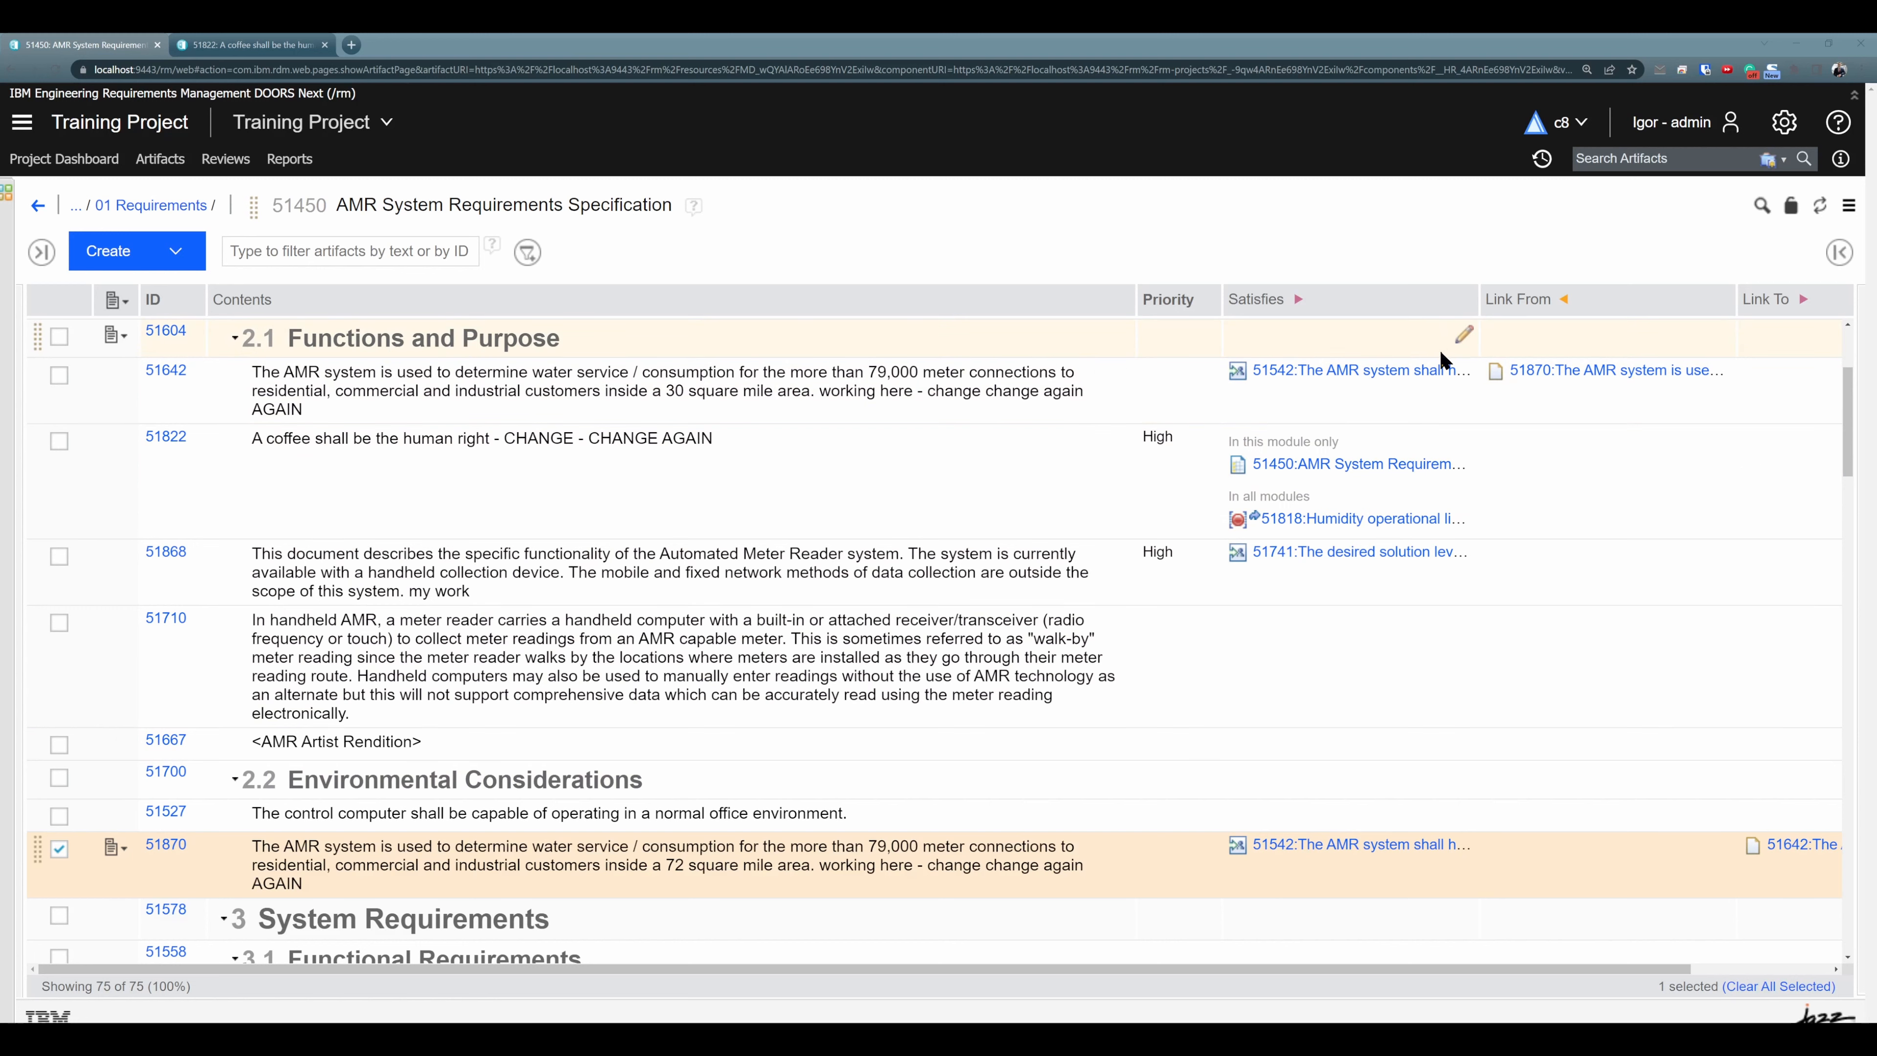
click(1780, 126)
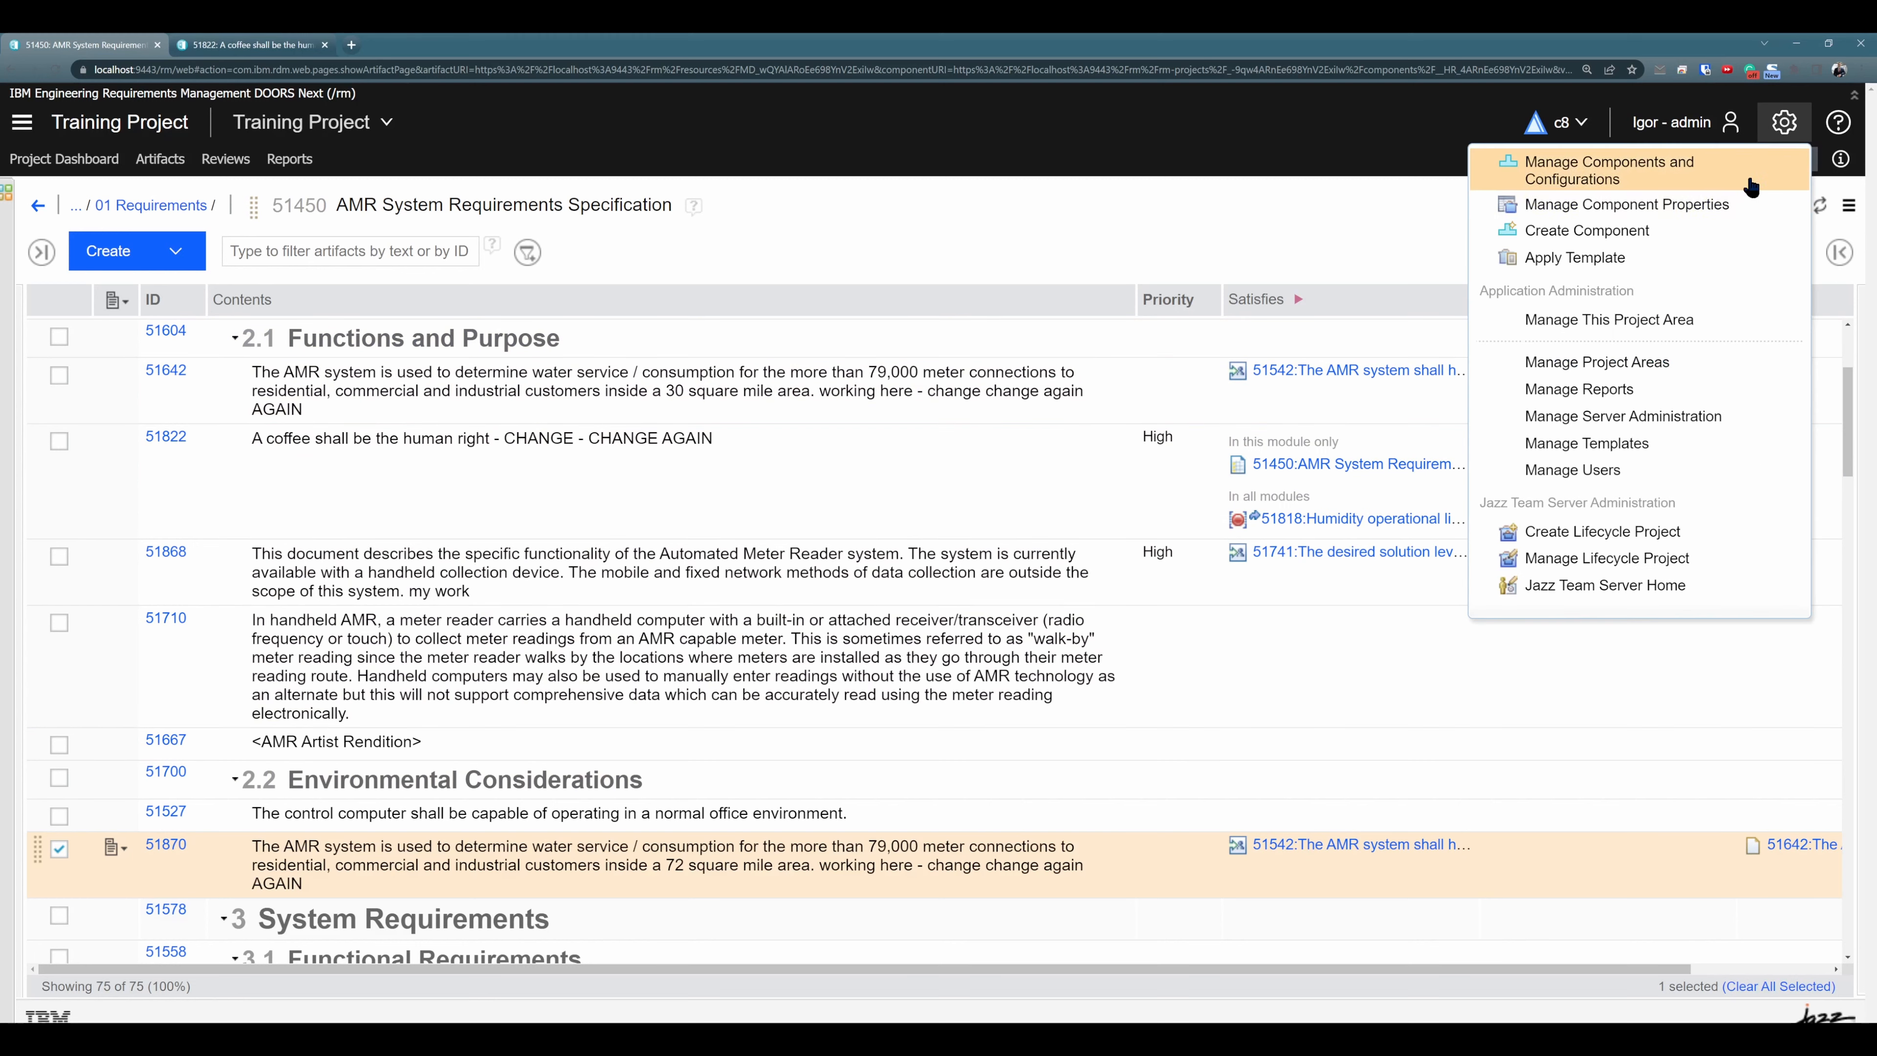
click(1786, 129)
click(1785, 131)
click(1723, 204)
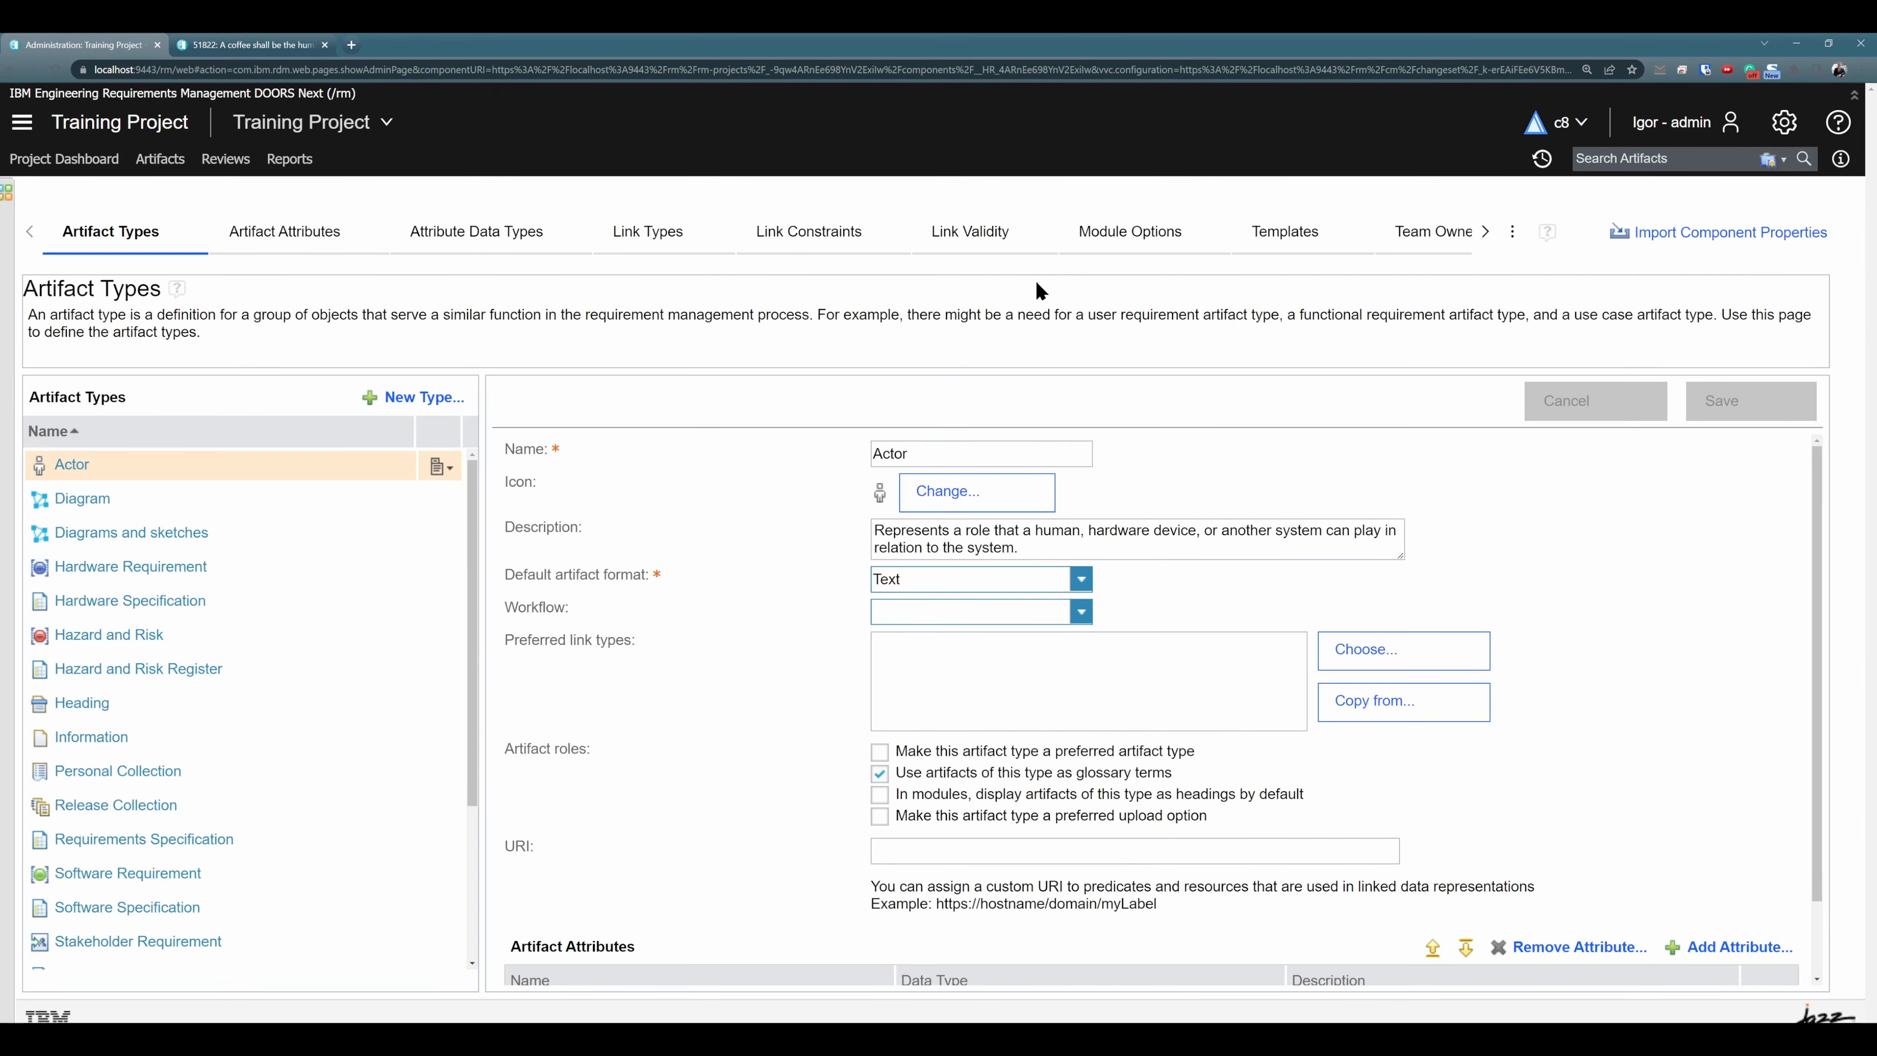
click(966, 235)
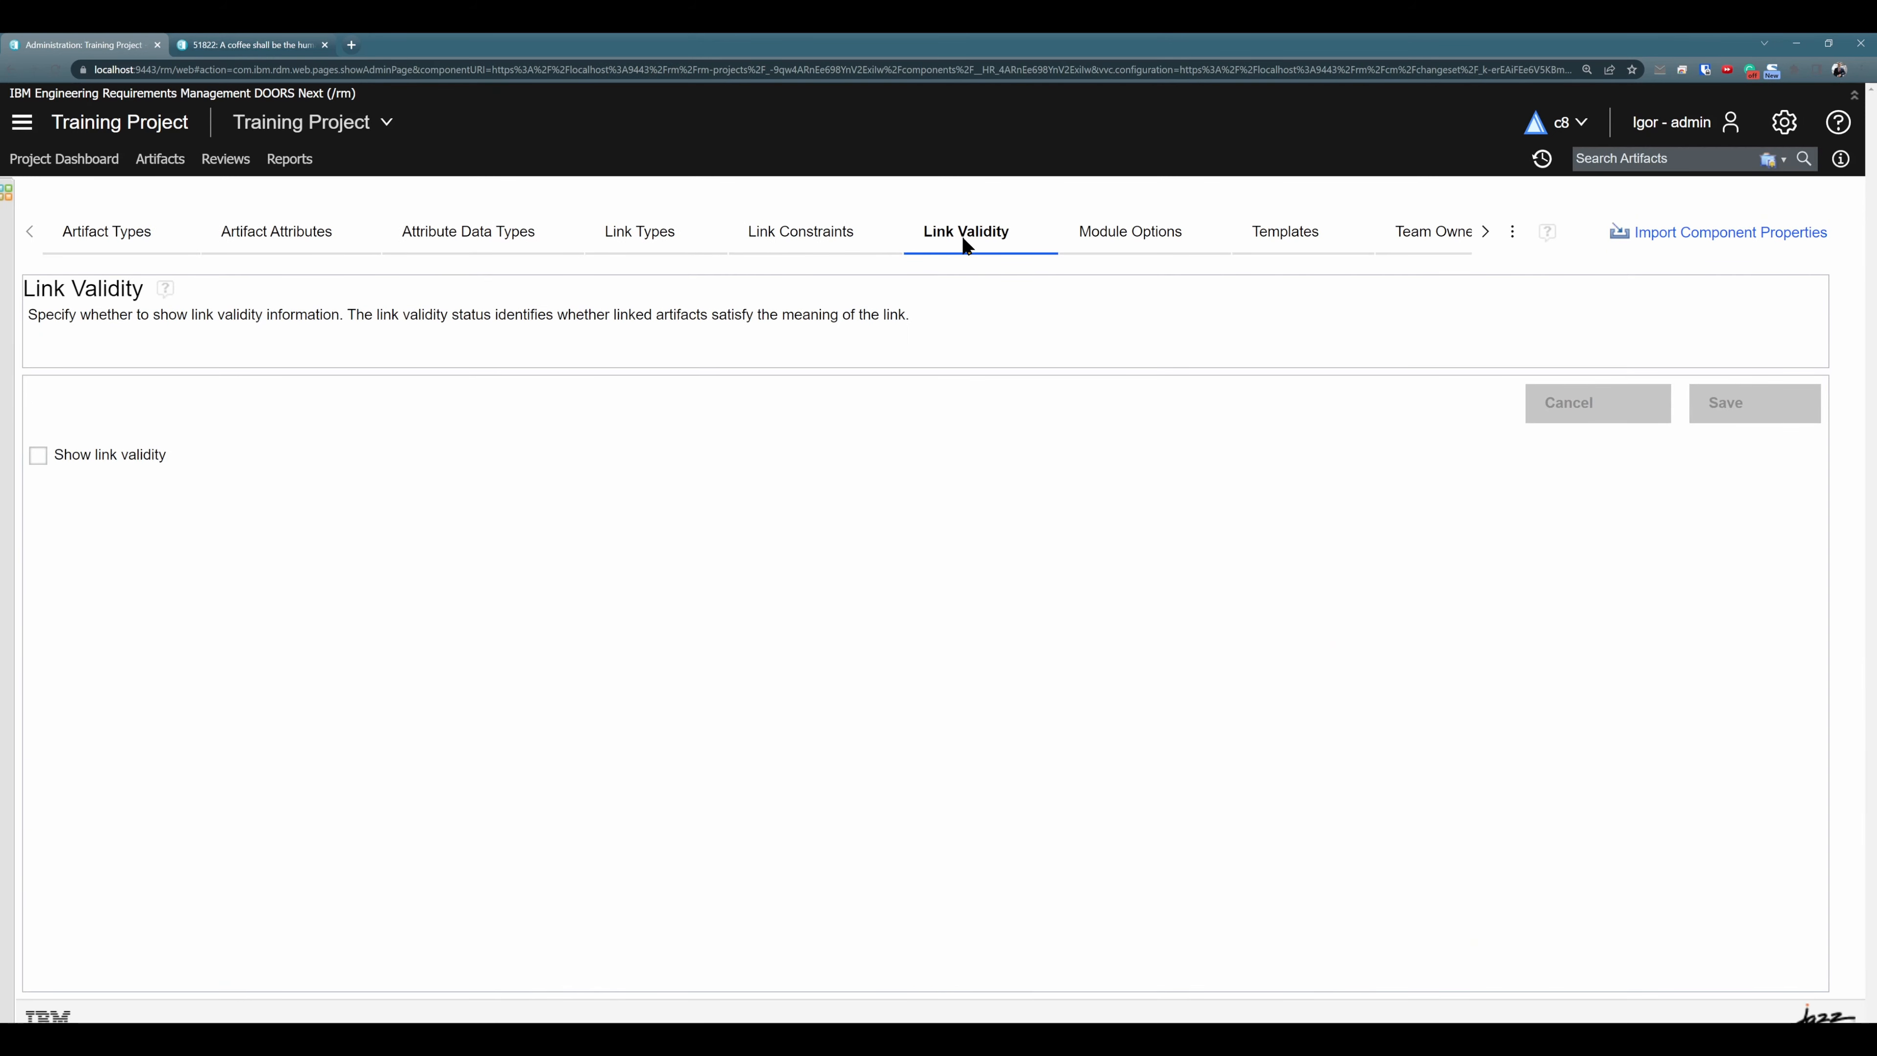
click(39, 455)
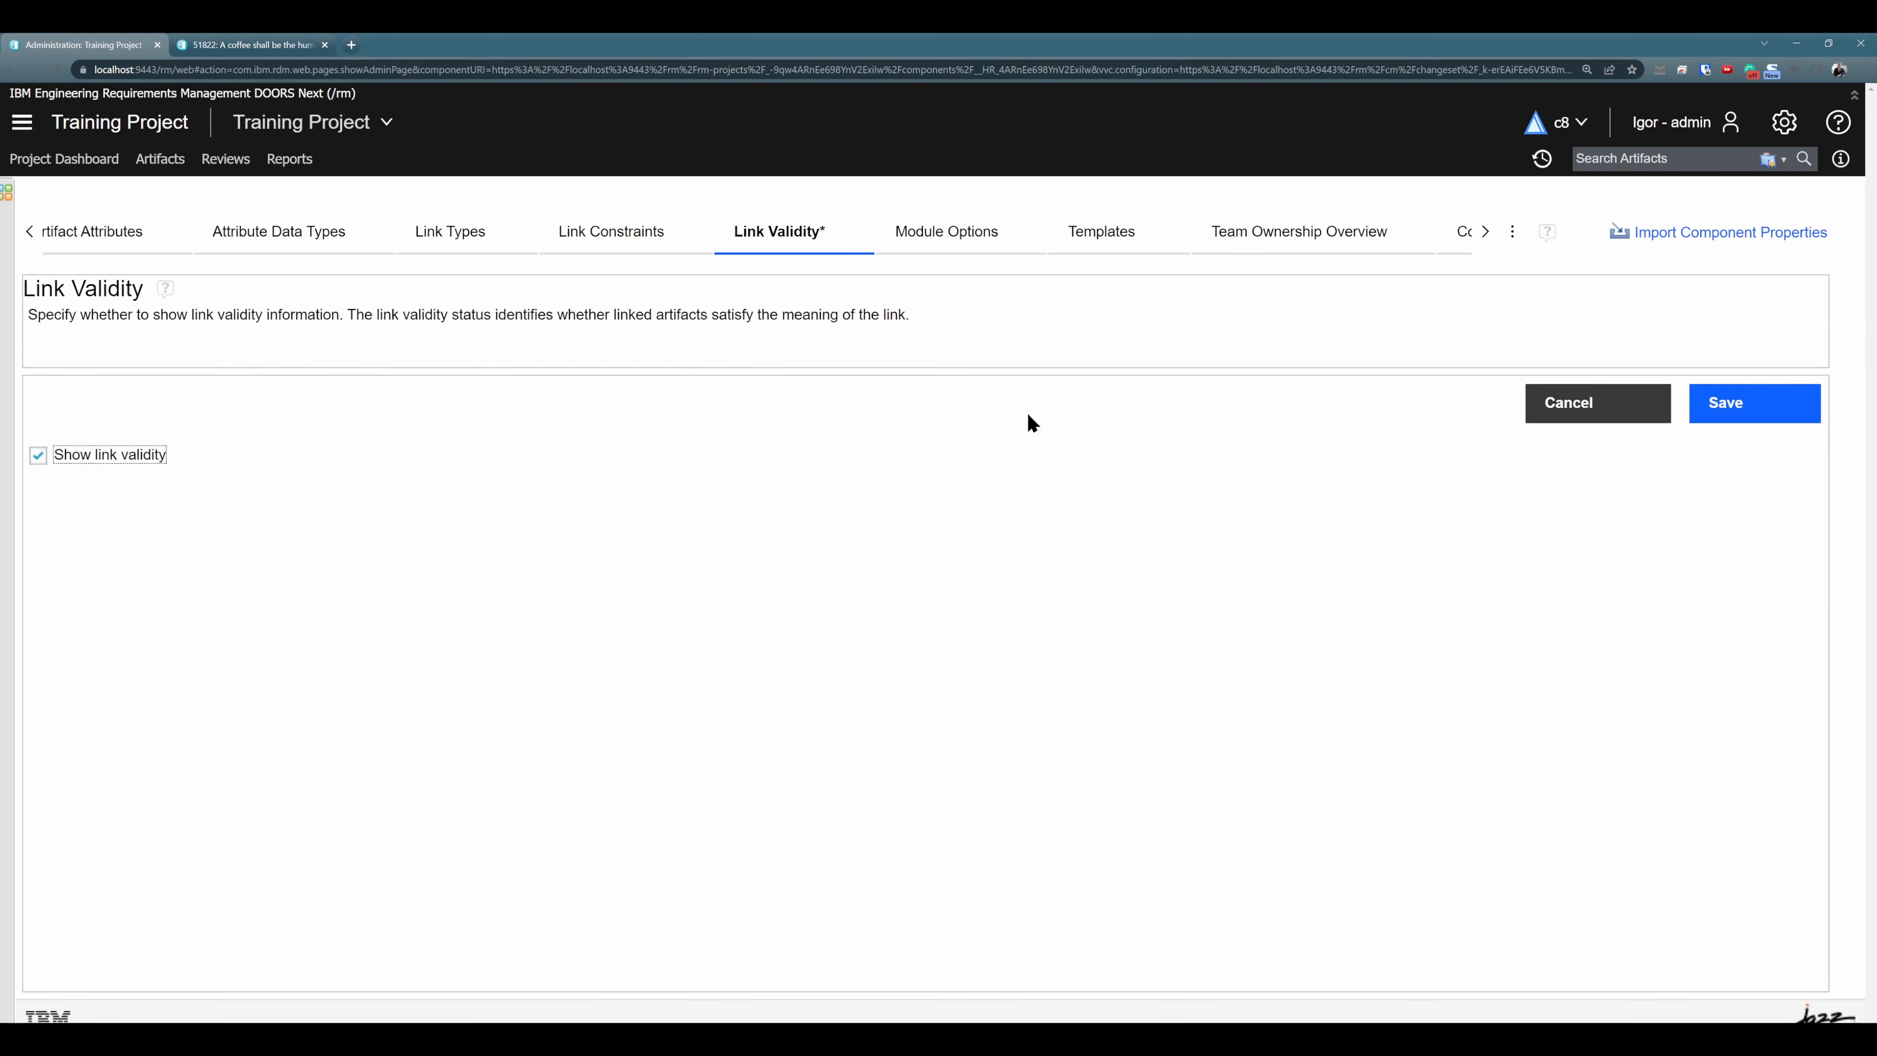
click(1750, 408)
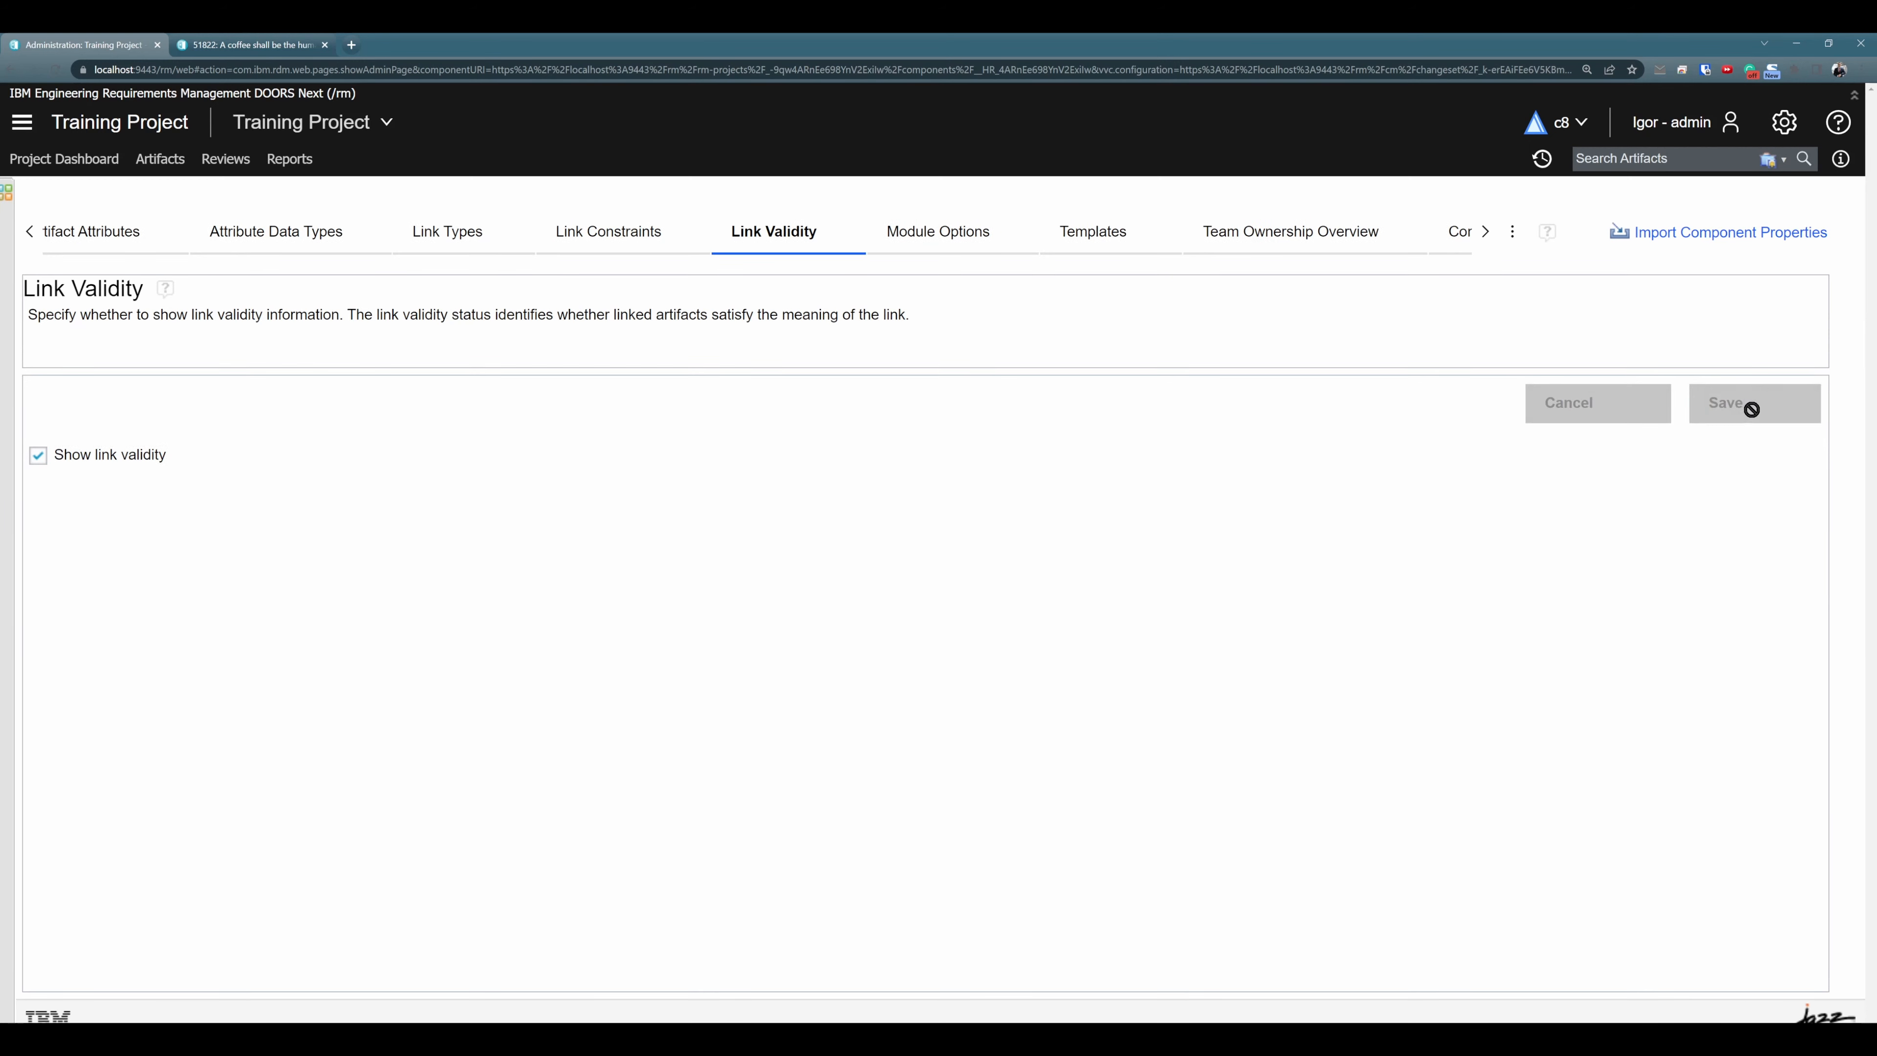
- Return to the AMR System Requirements Specification module and reload it to apply the link validity display
click(12, 71)
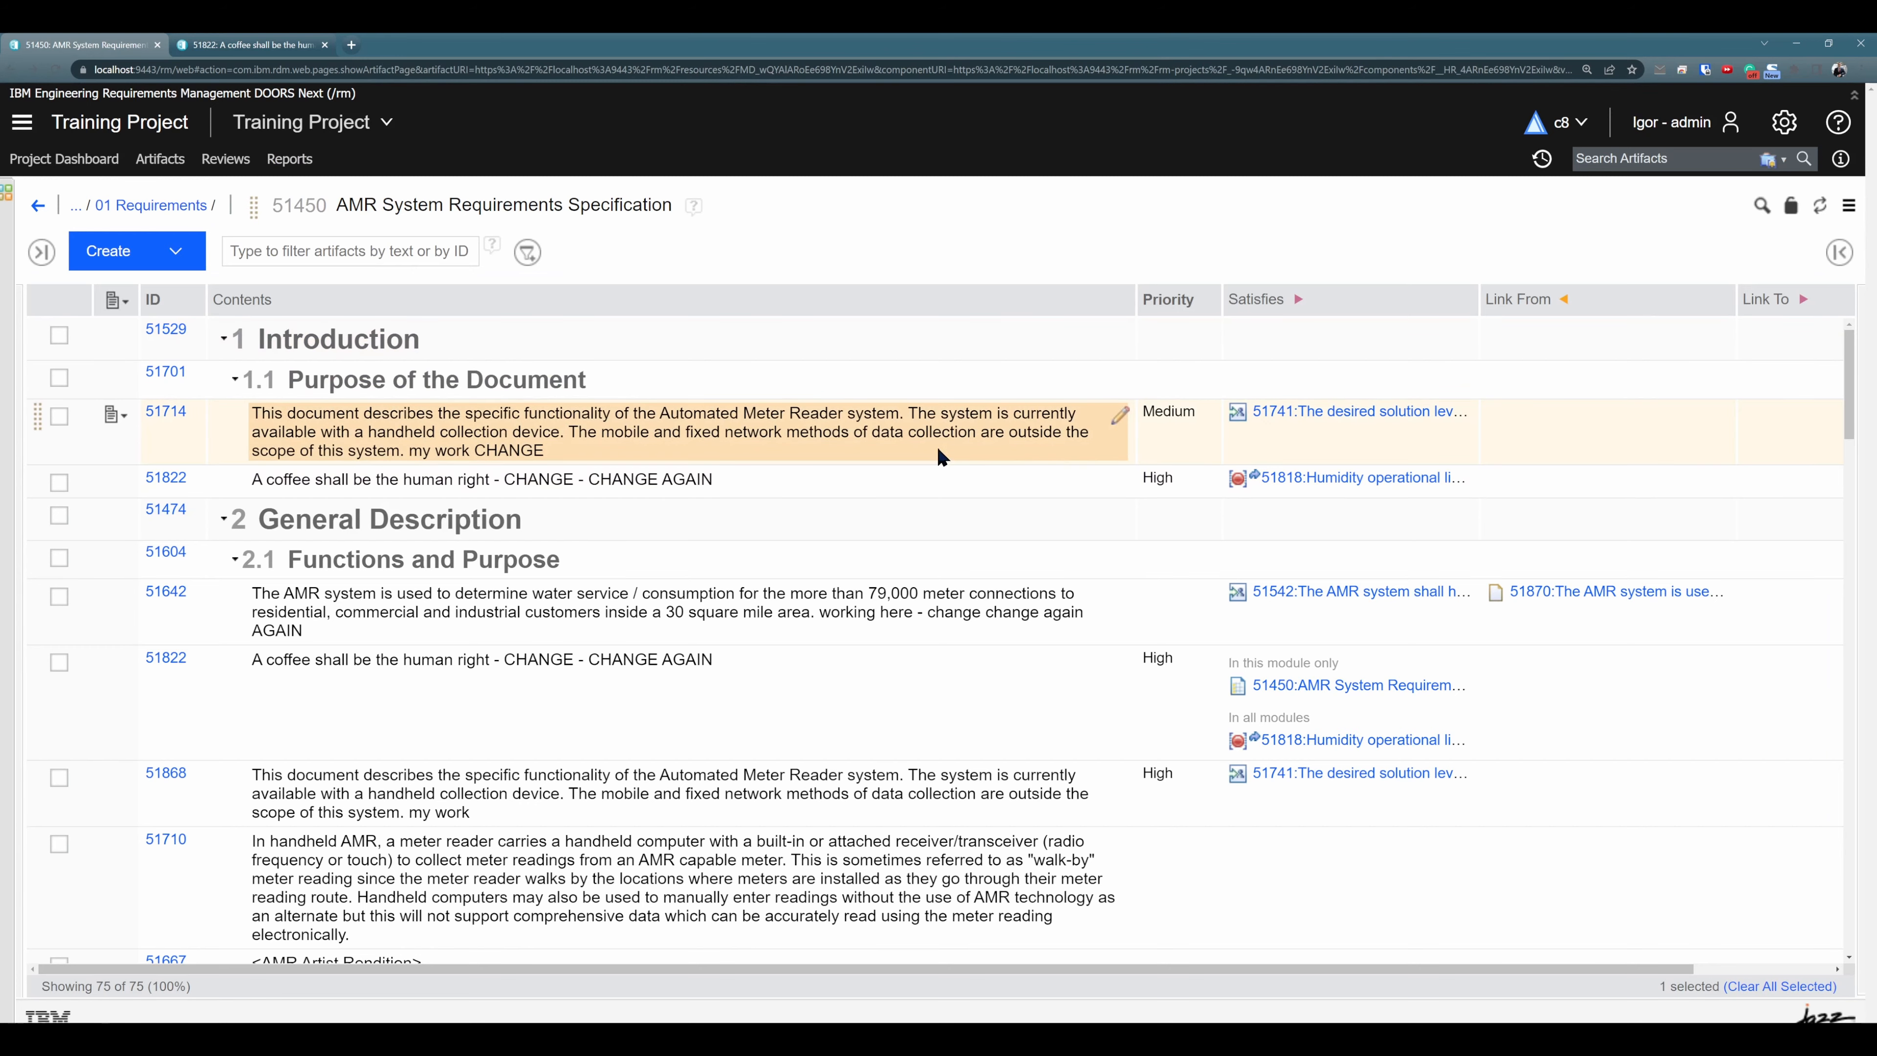
scroll(995, 440, down, 2)
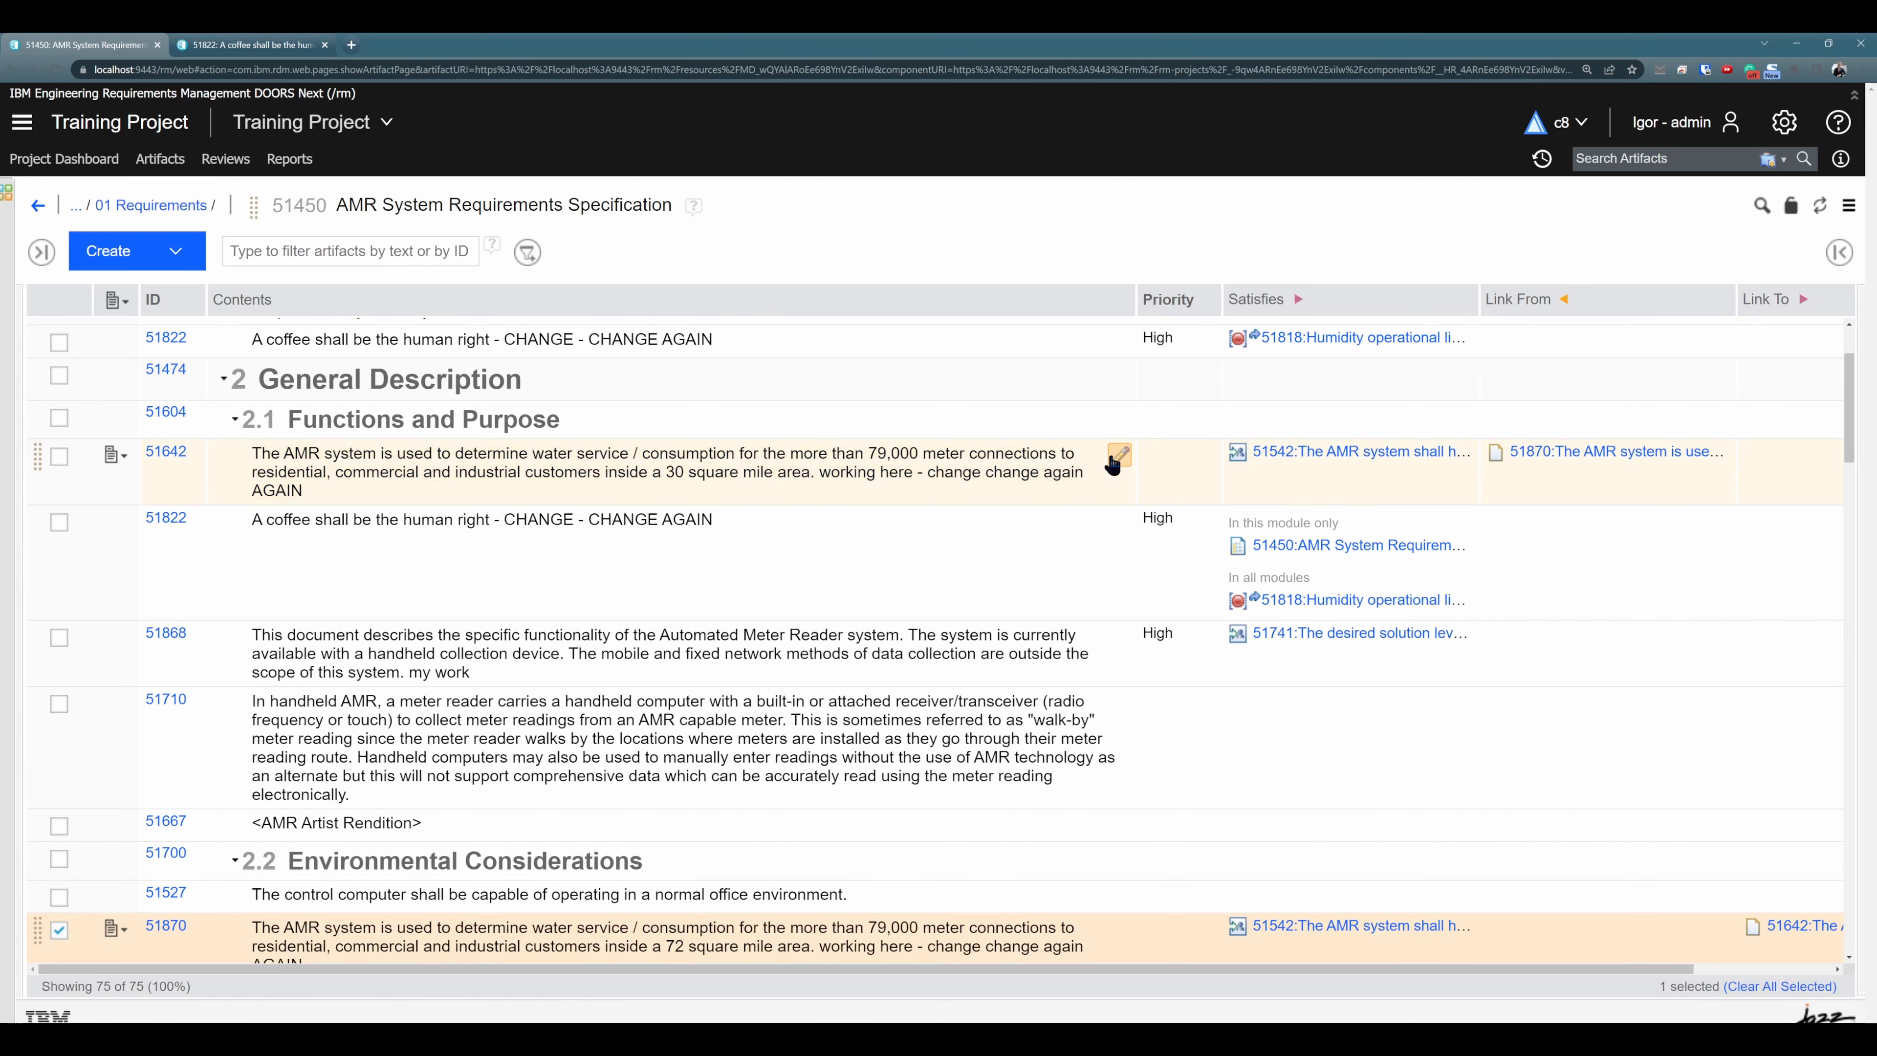
scroll(1619, 490, down, 1)
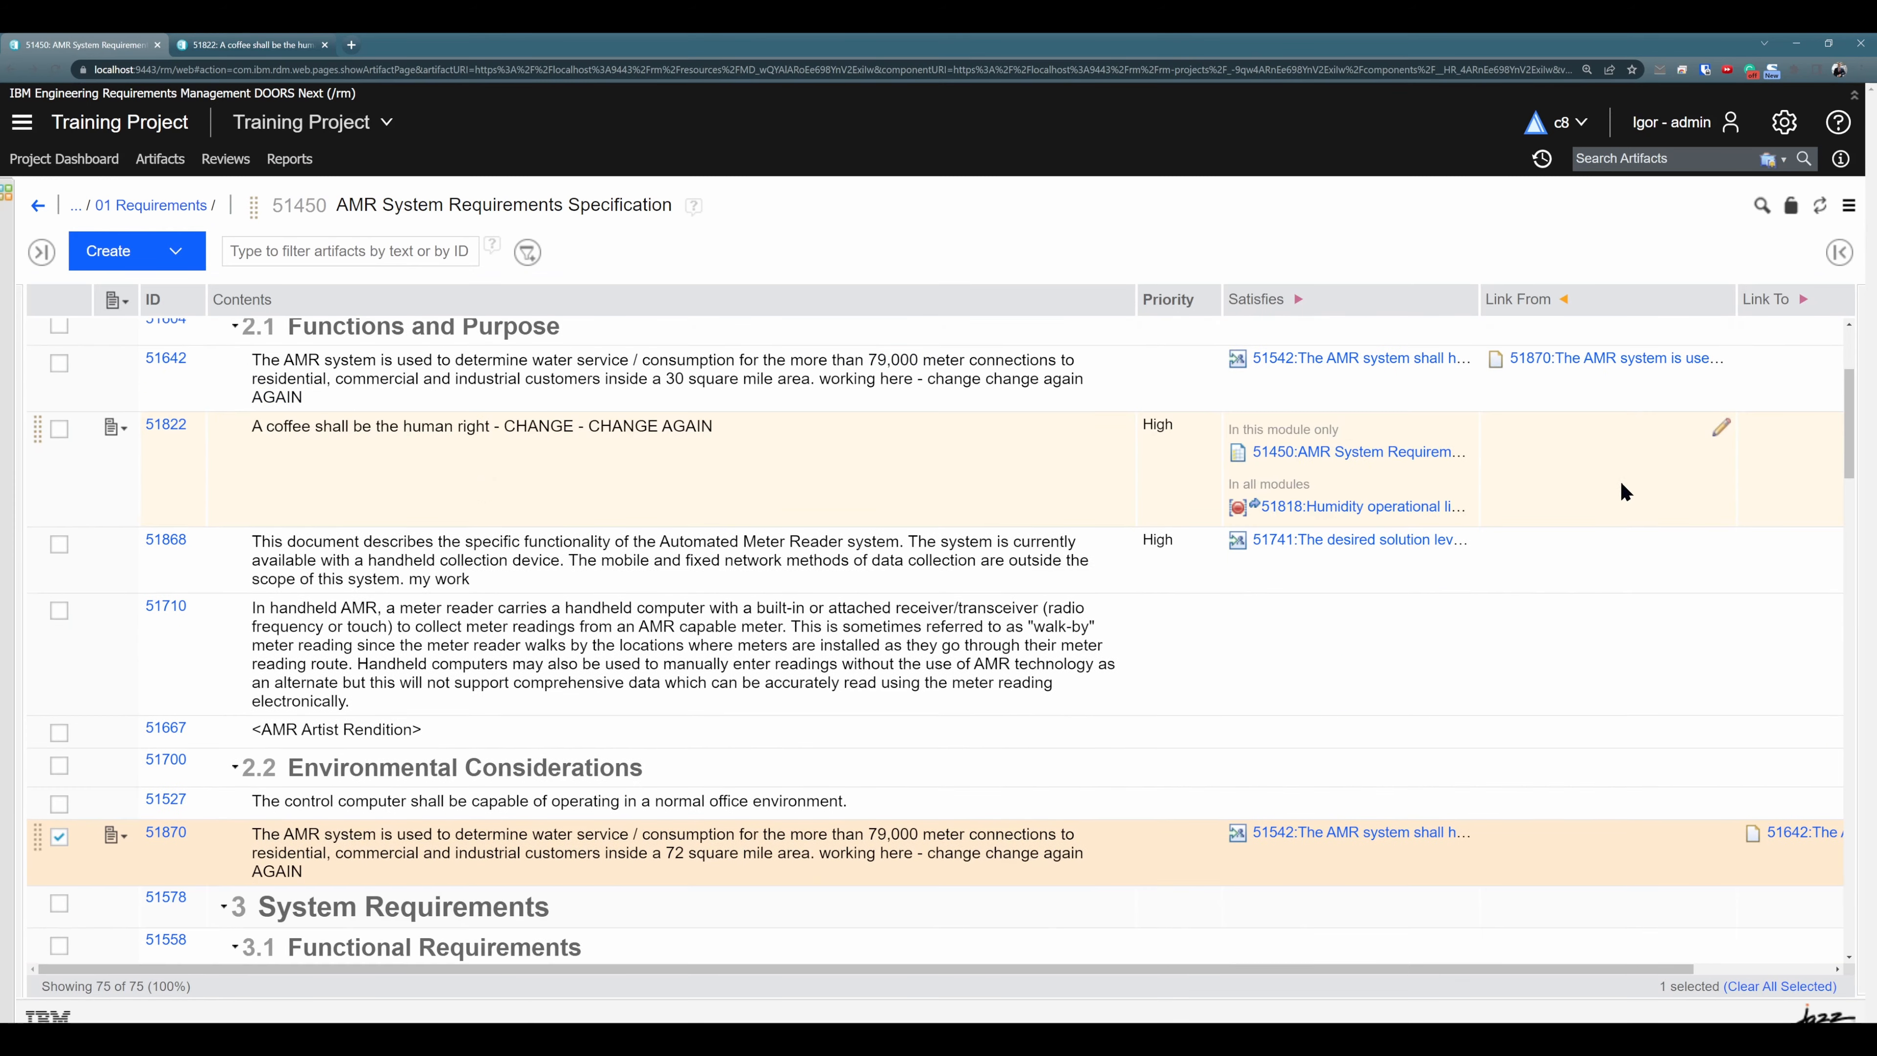
click(57, 75)
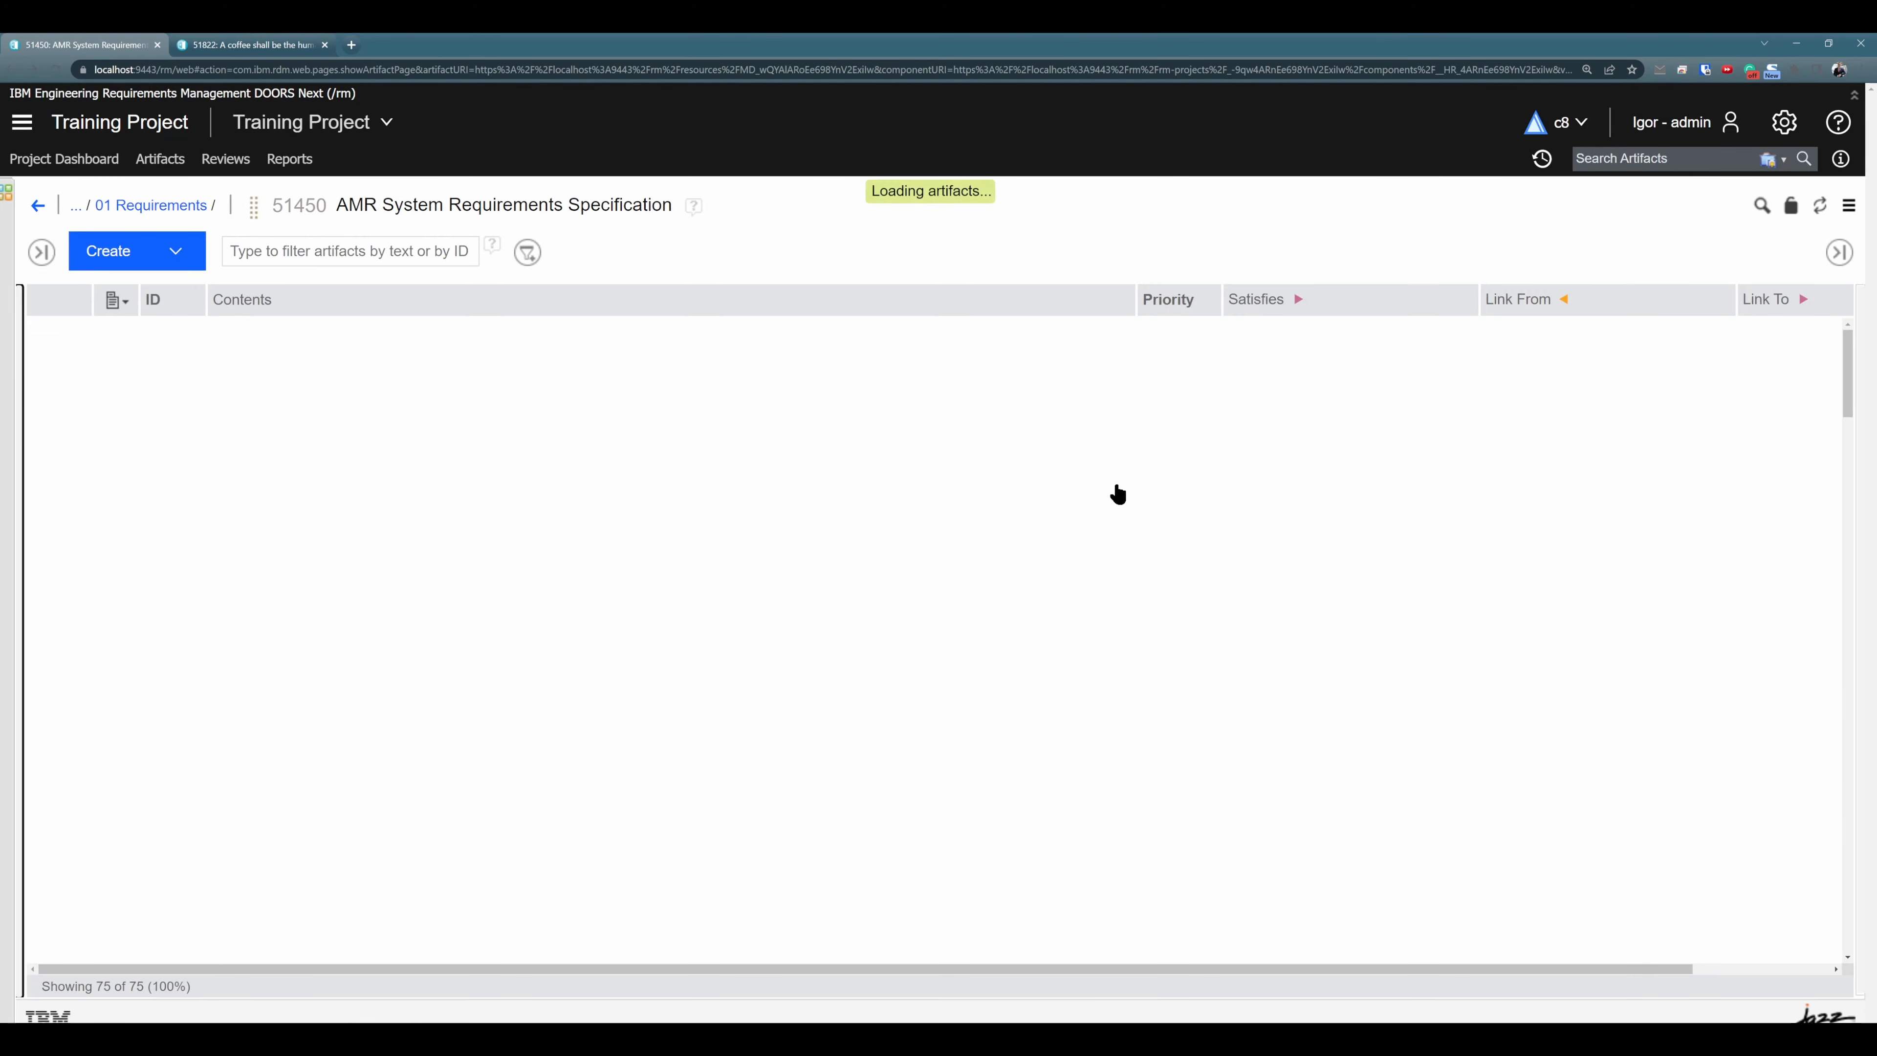
- Mark the Link To link from duplicate 51870 to original 51642 as Valid
scroll(1457, 612, down, 1)
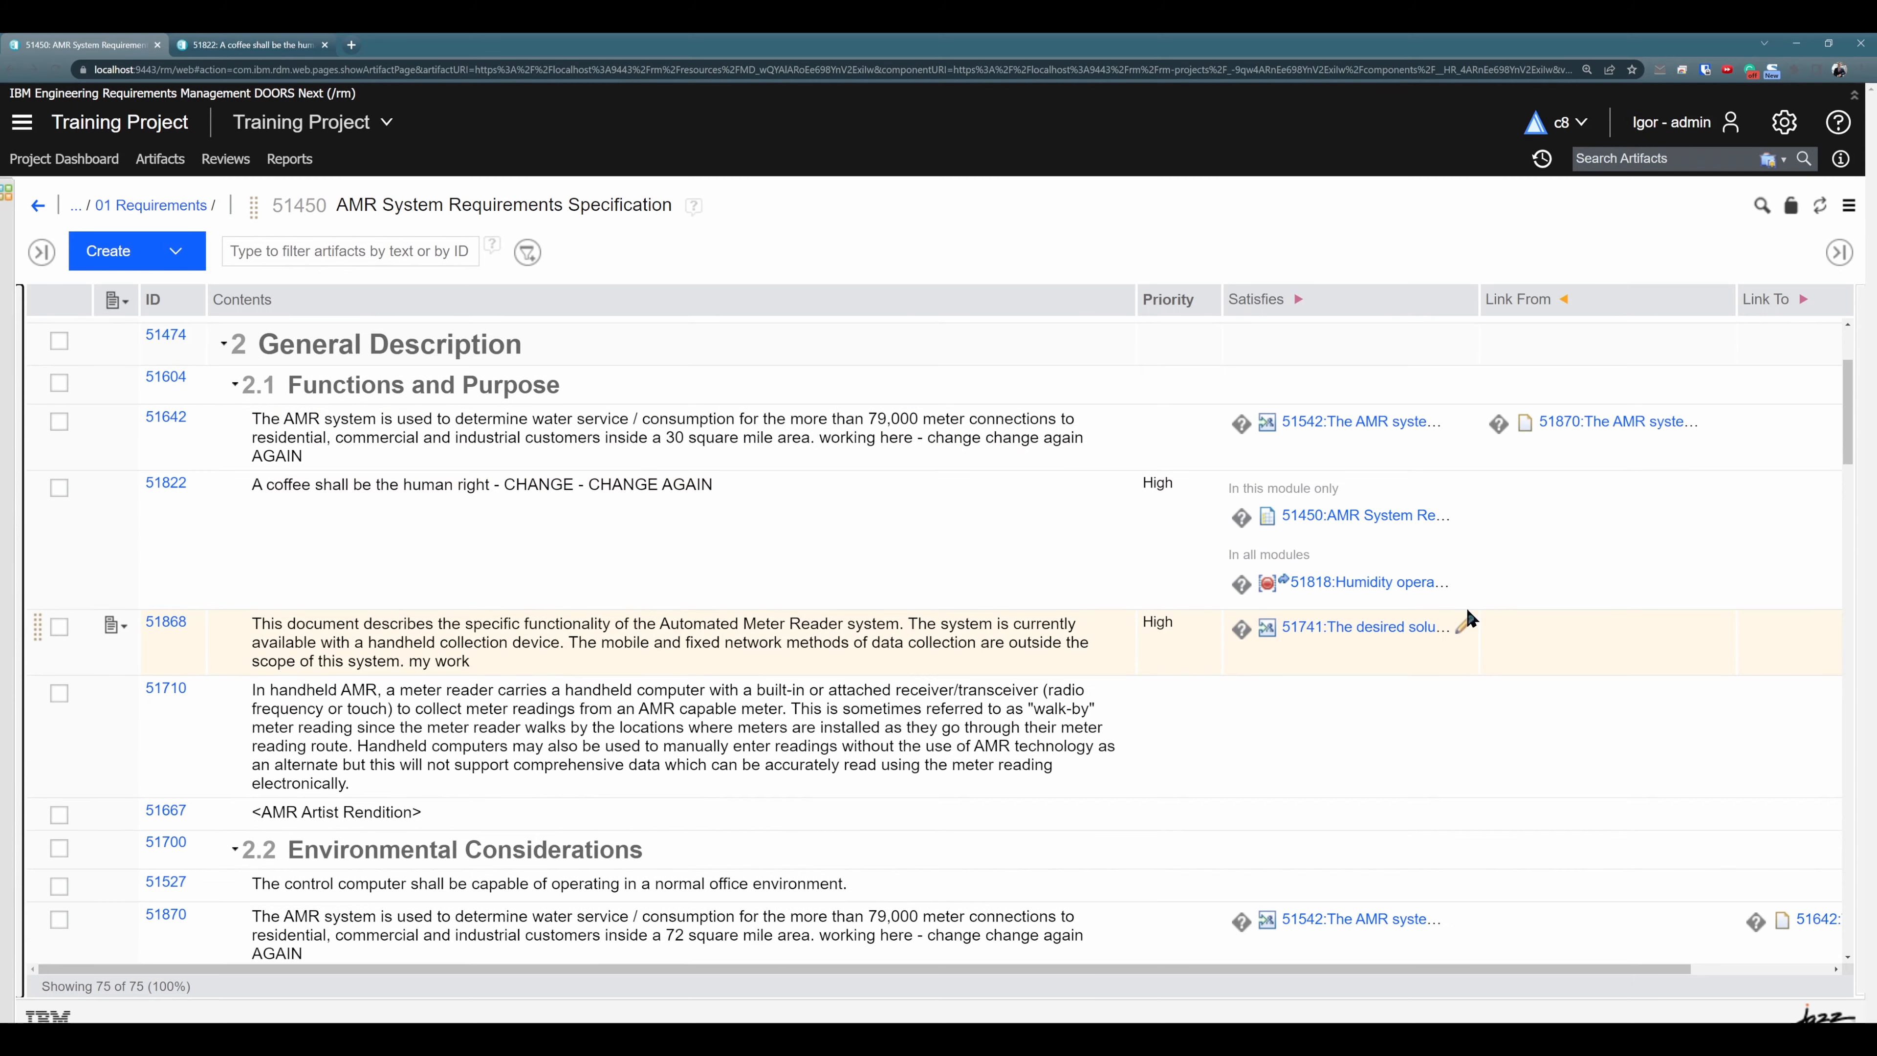
scroll(1466, 606, down, 1)
click(1759, 887)
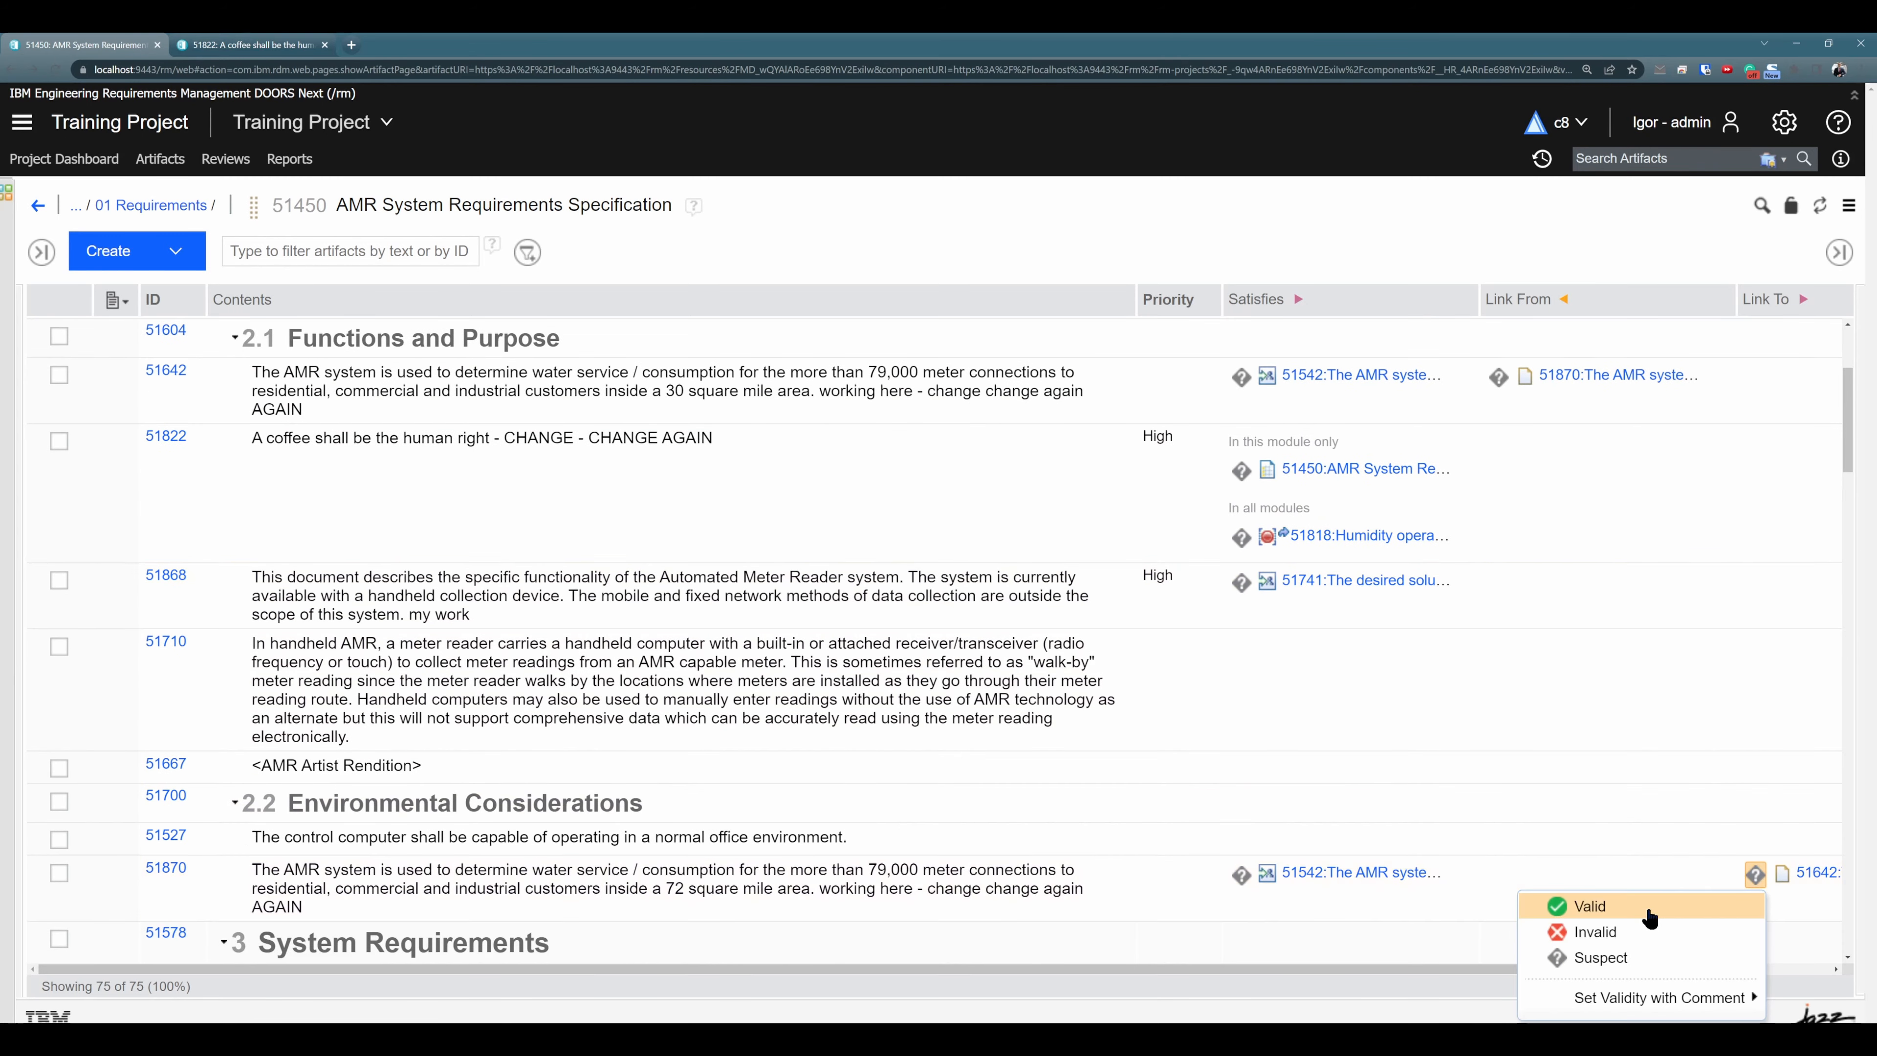
click(1640, 898)
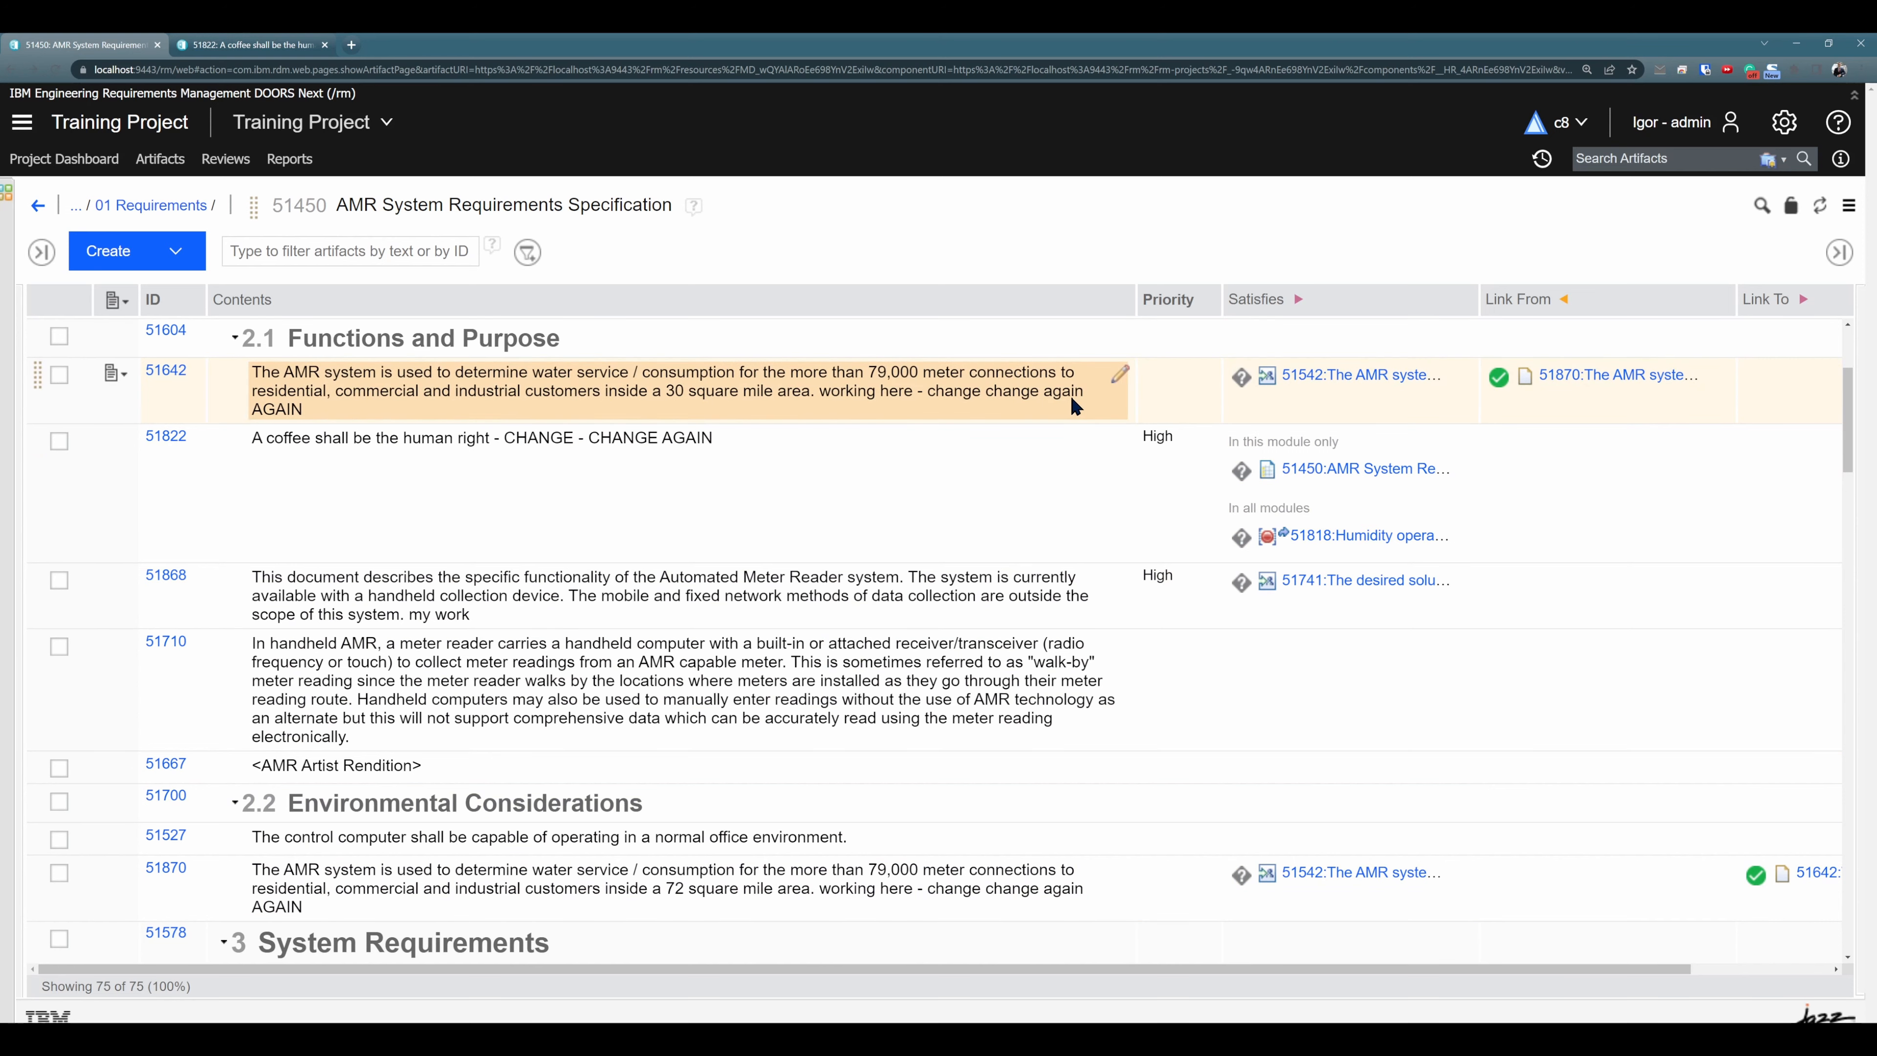
- Set the area in the text of original requirement 51642 to 20 square mile
click(1120, 374)
double_click(693, 393)
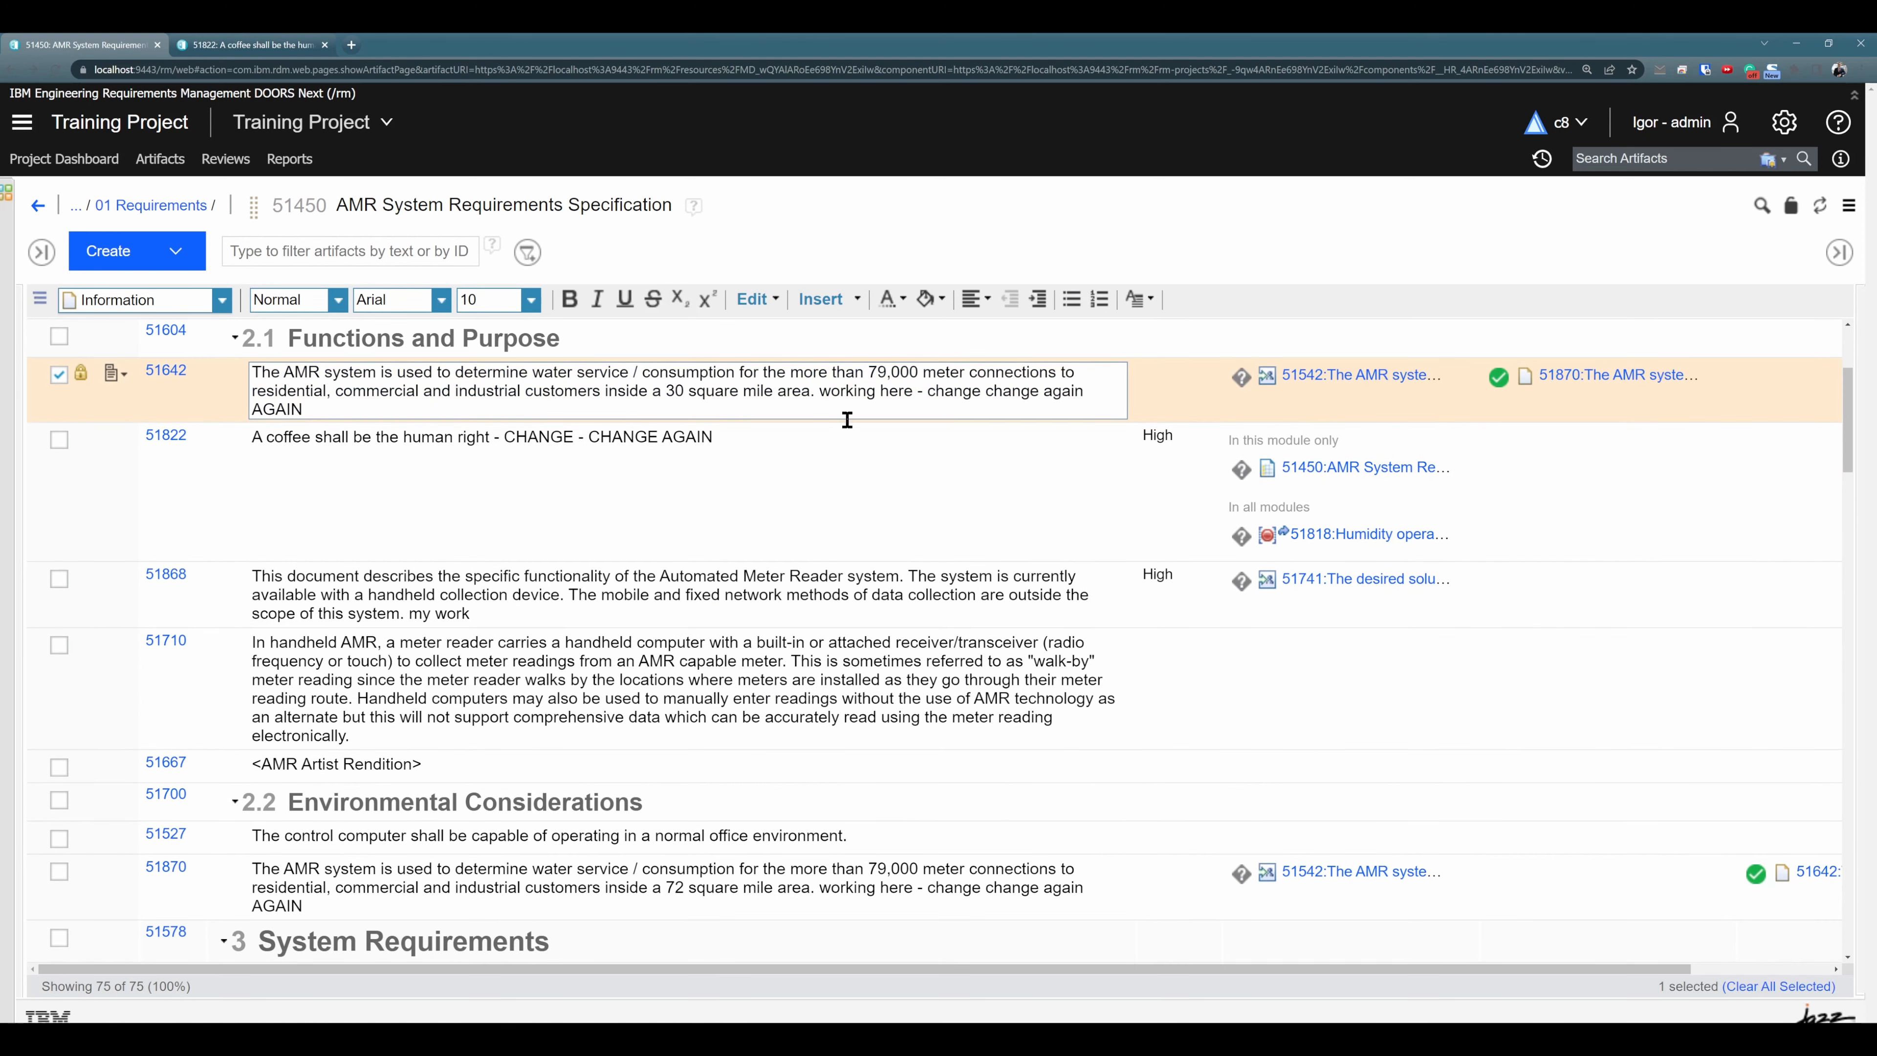
key(Delete)
text(20)
click(998, 509)
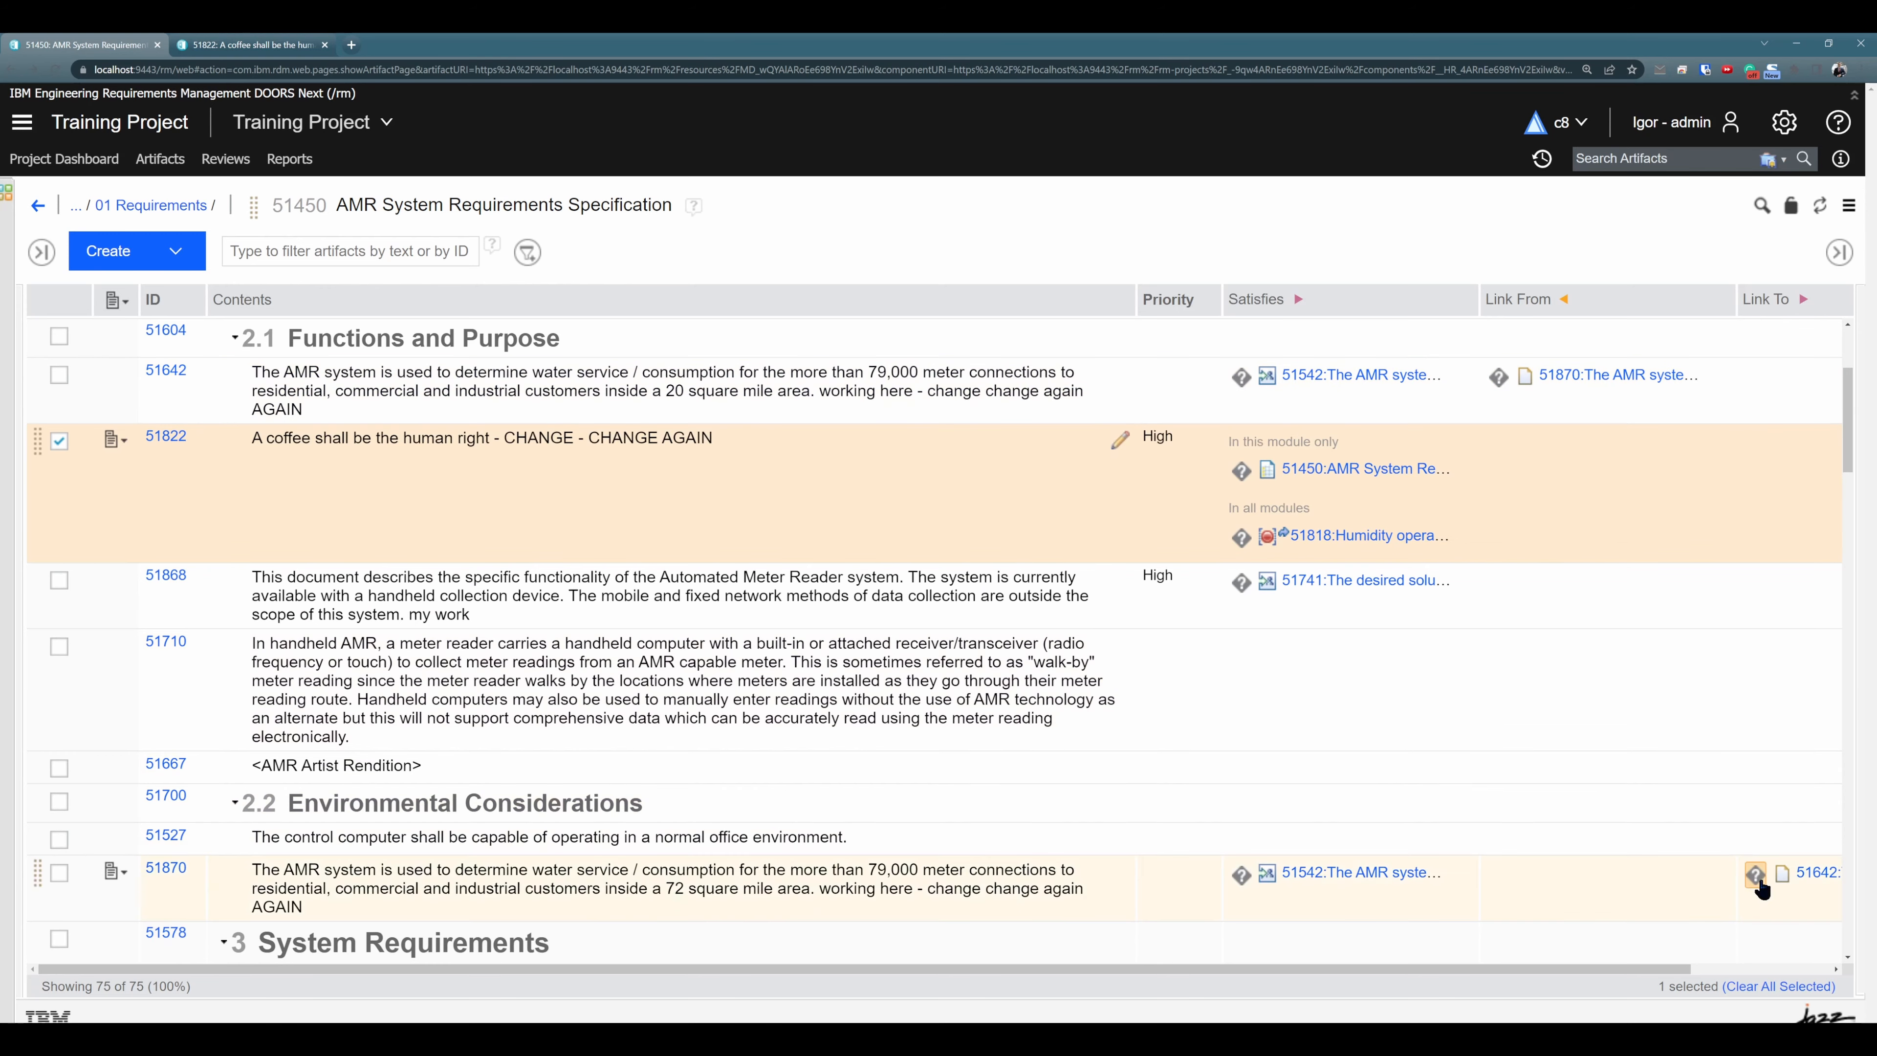
- Examine the link validity status and text of duplicate 51870 against the edited original 51642
scroll(1755, 710, down, 1)
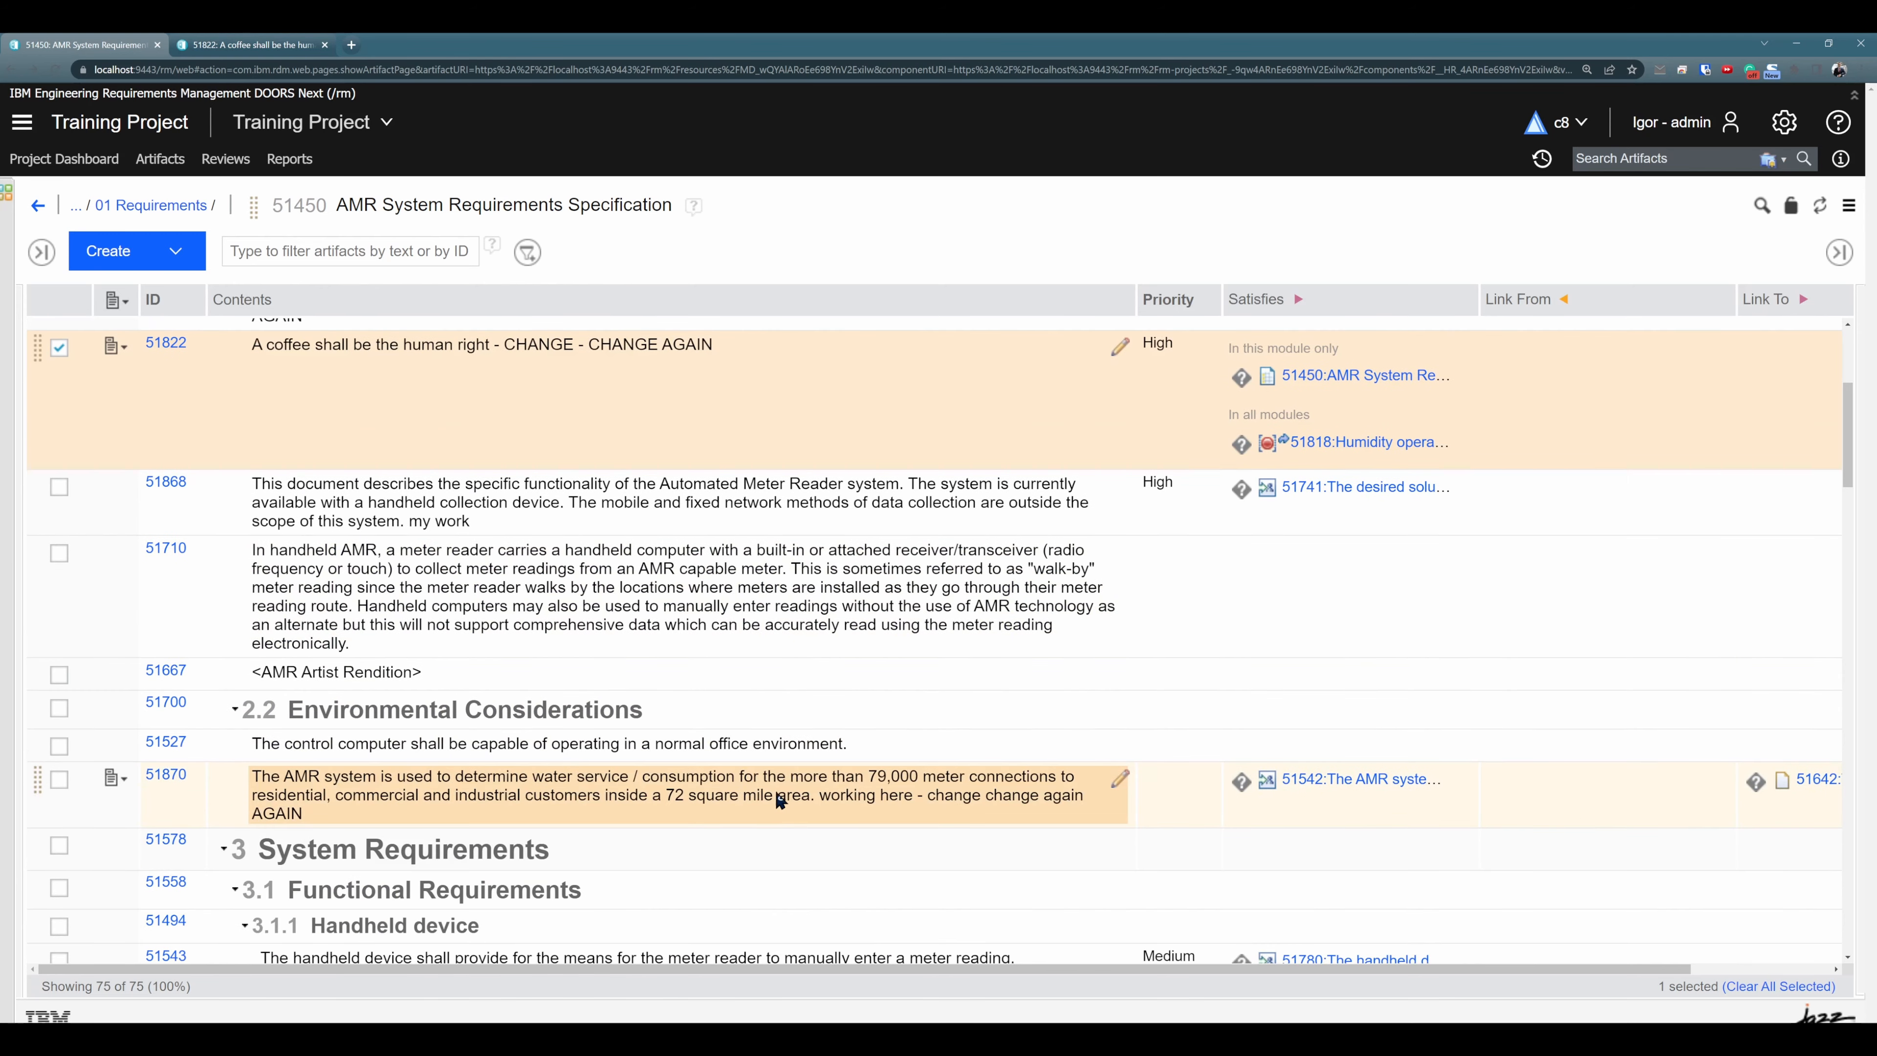
click(1753, 789)
scroll(832, 766, up, 2)
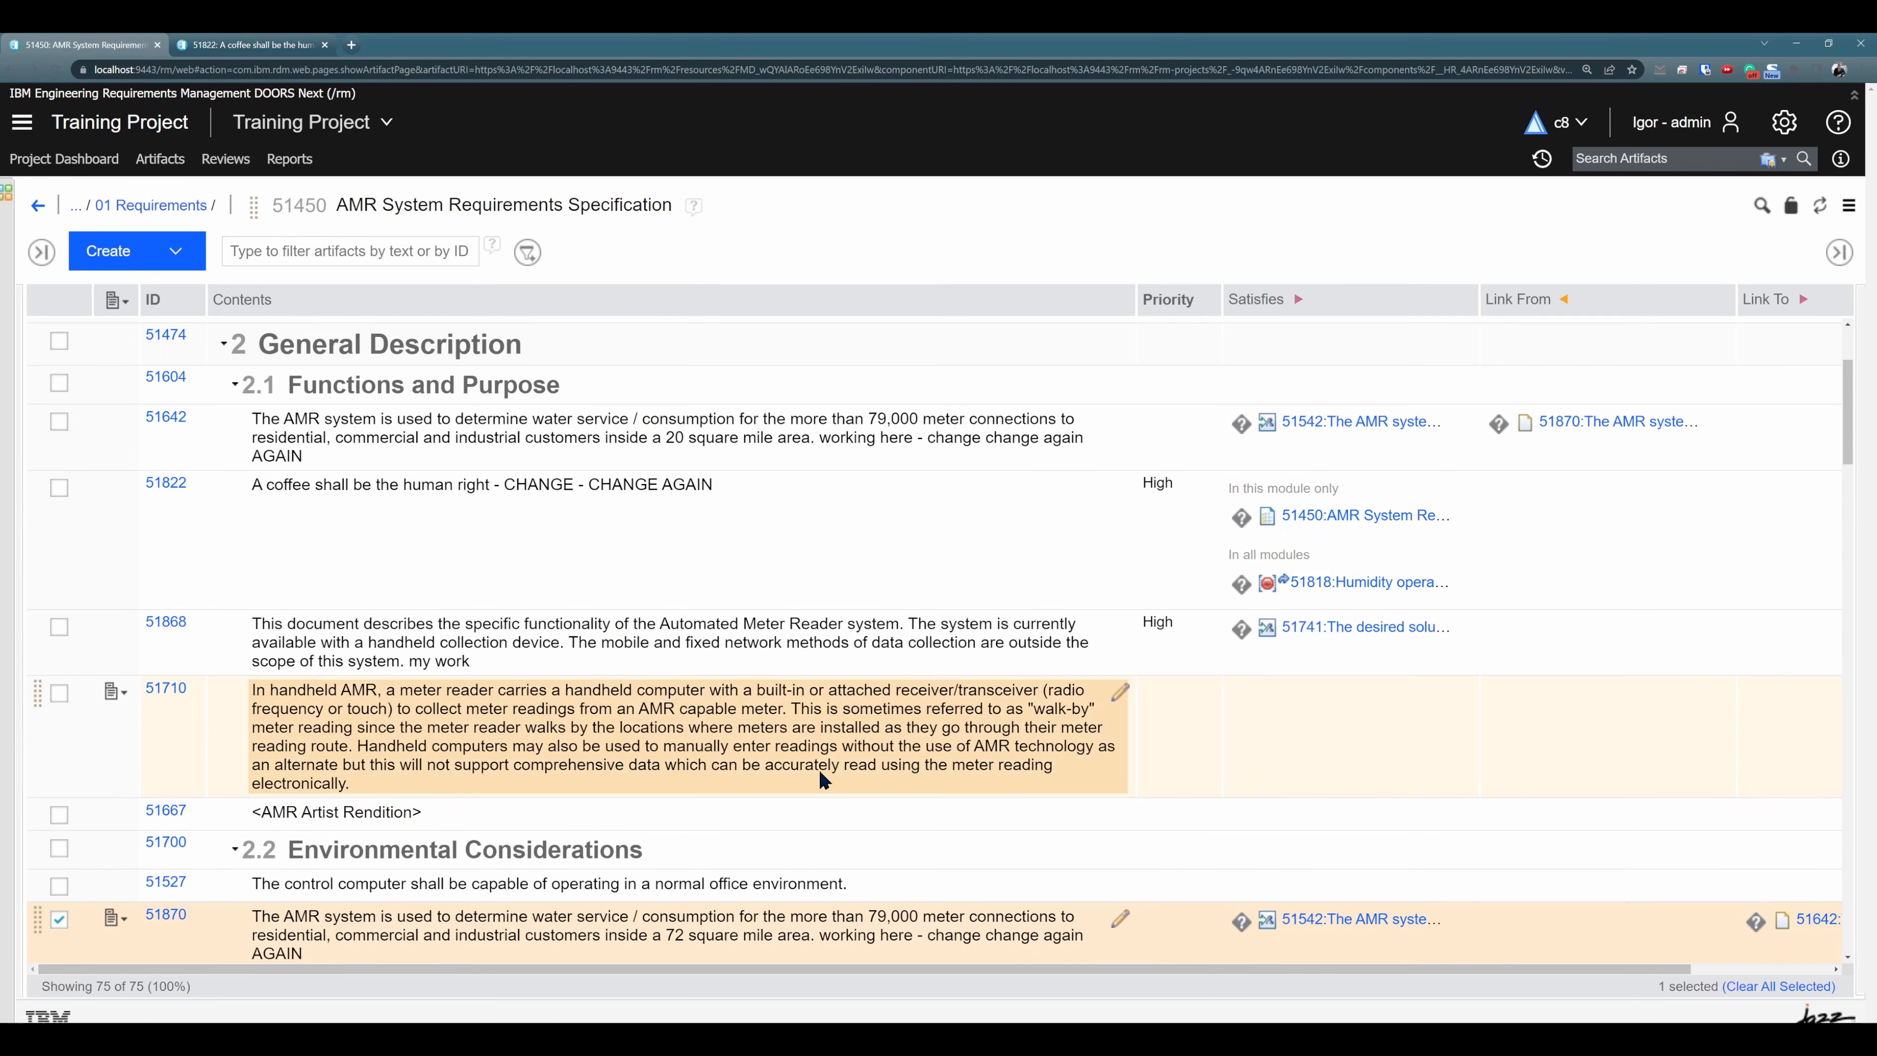
scroll(882, 796, down, 1)
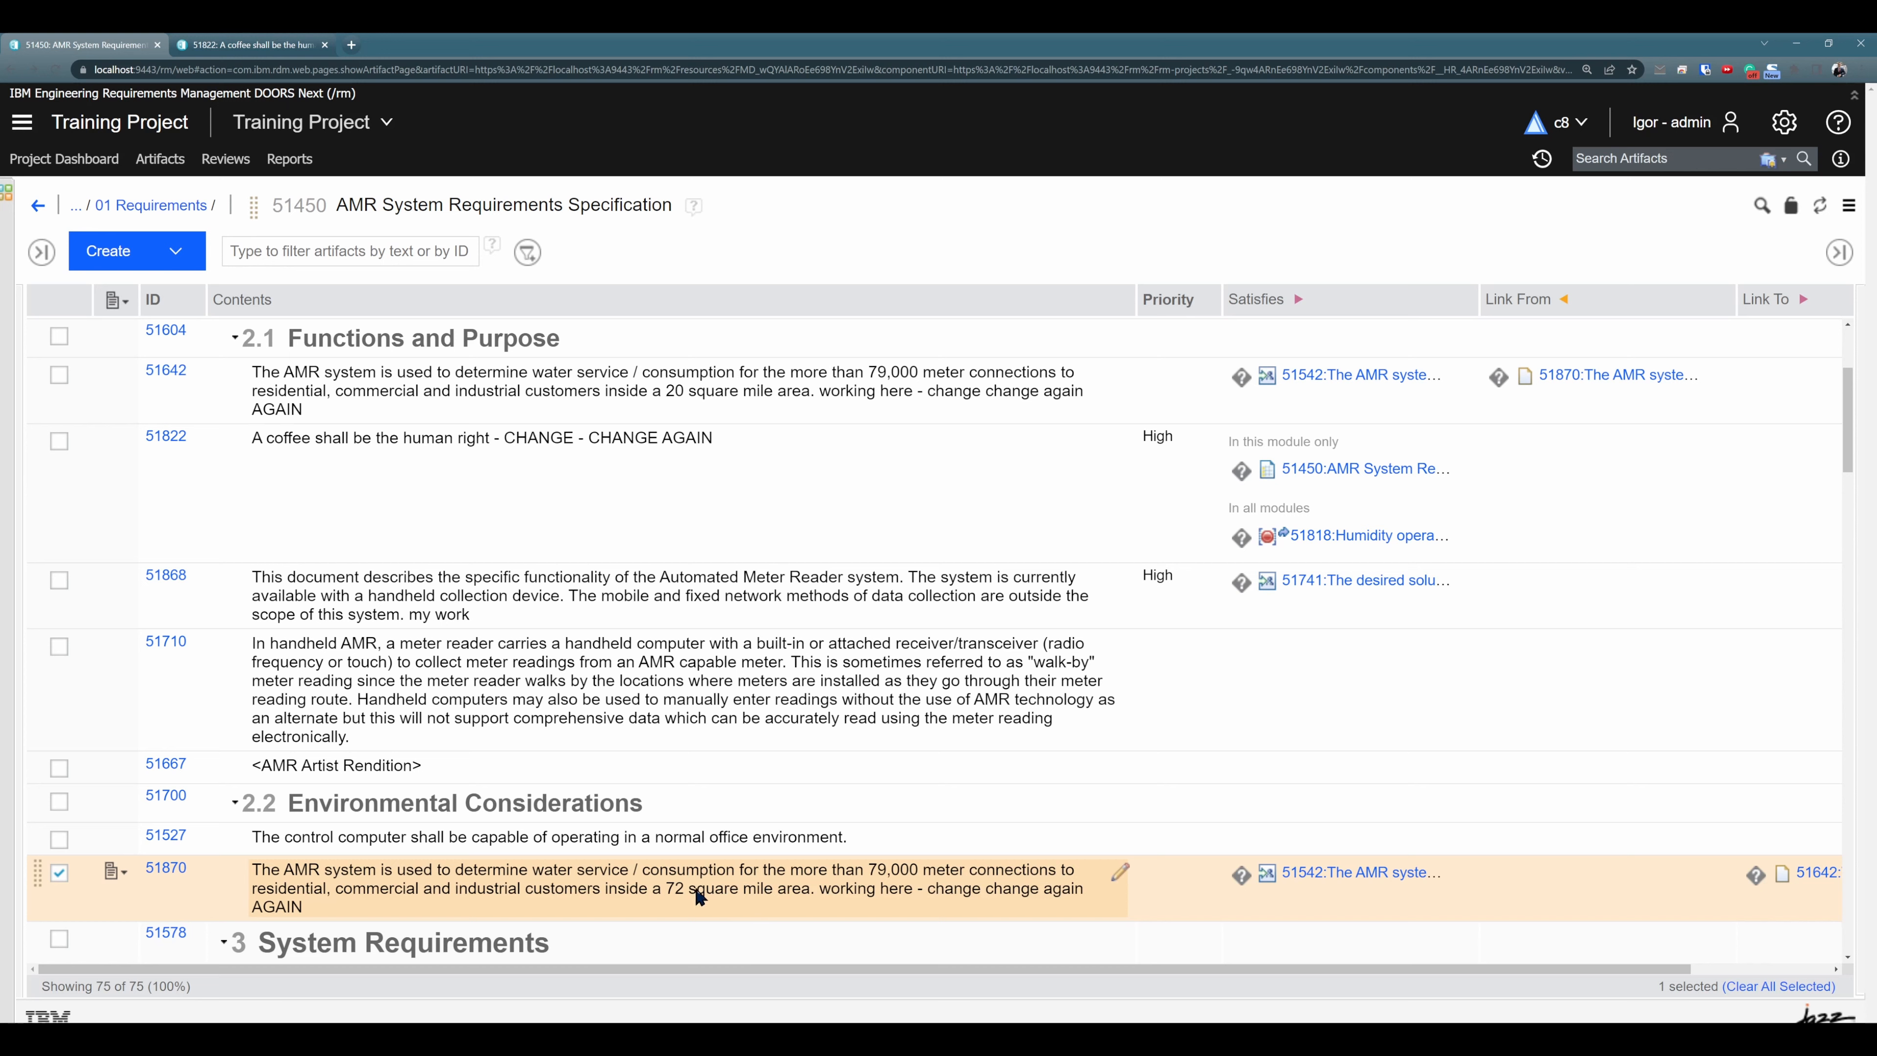
- Set the area in the text of duplicate requirement 51870 to 20 square mile
click(1120, 878)
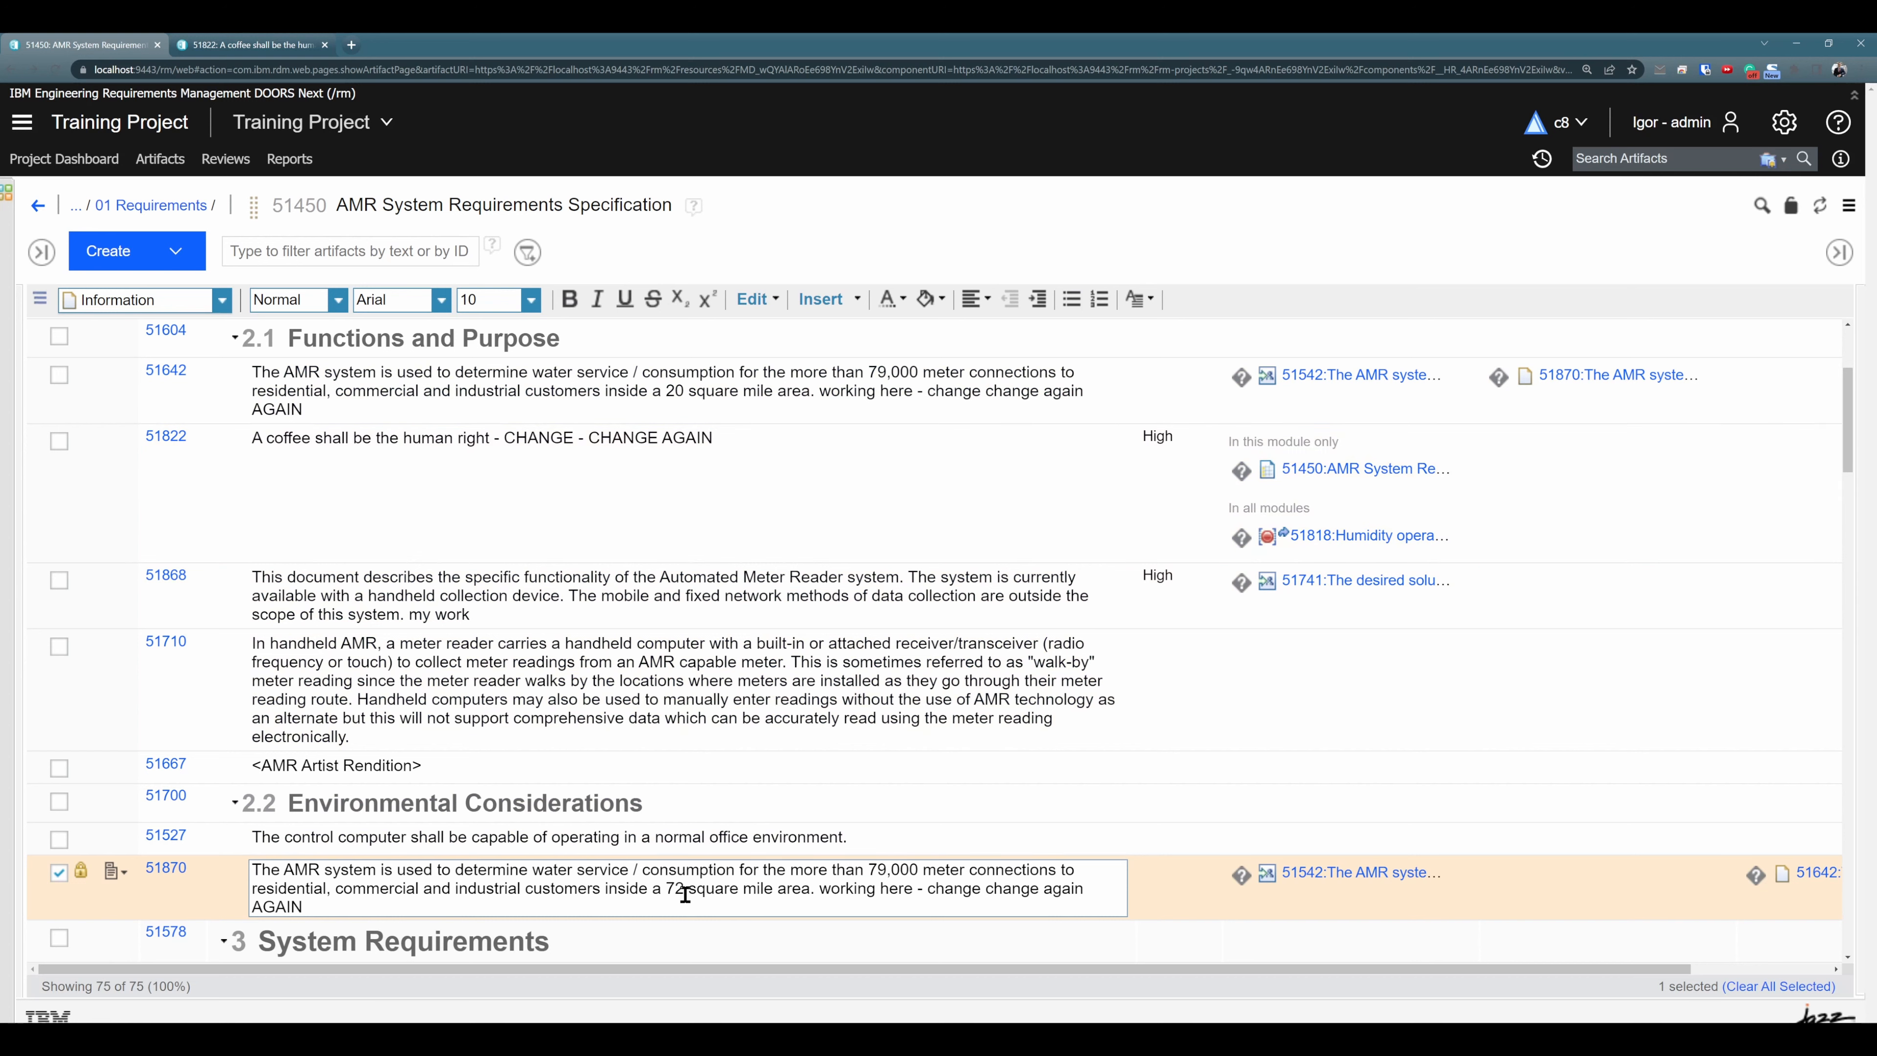
key(BackSpace)
key(BackSpace)
text(20)
click(899, 666)
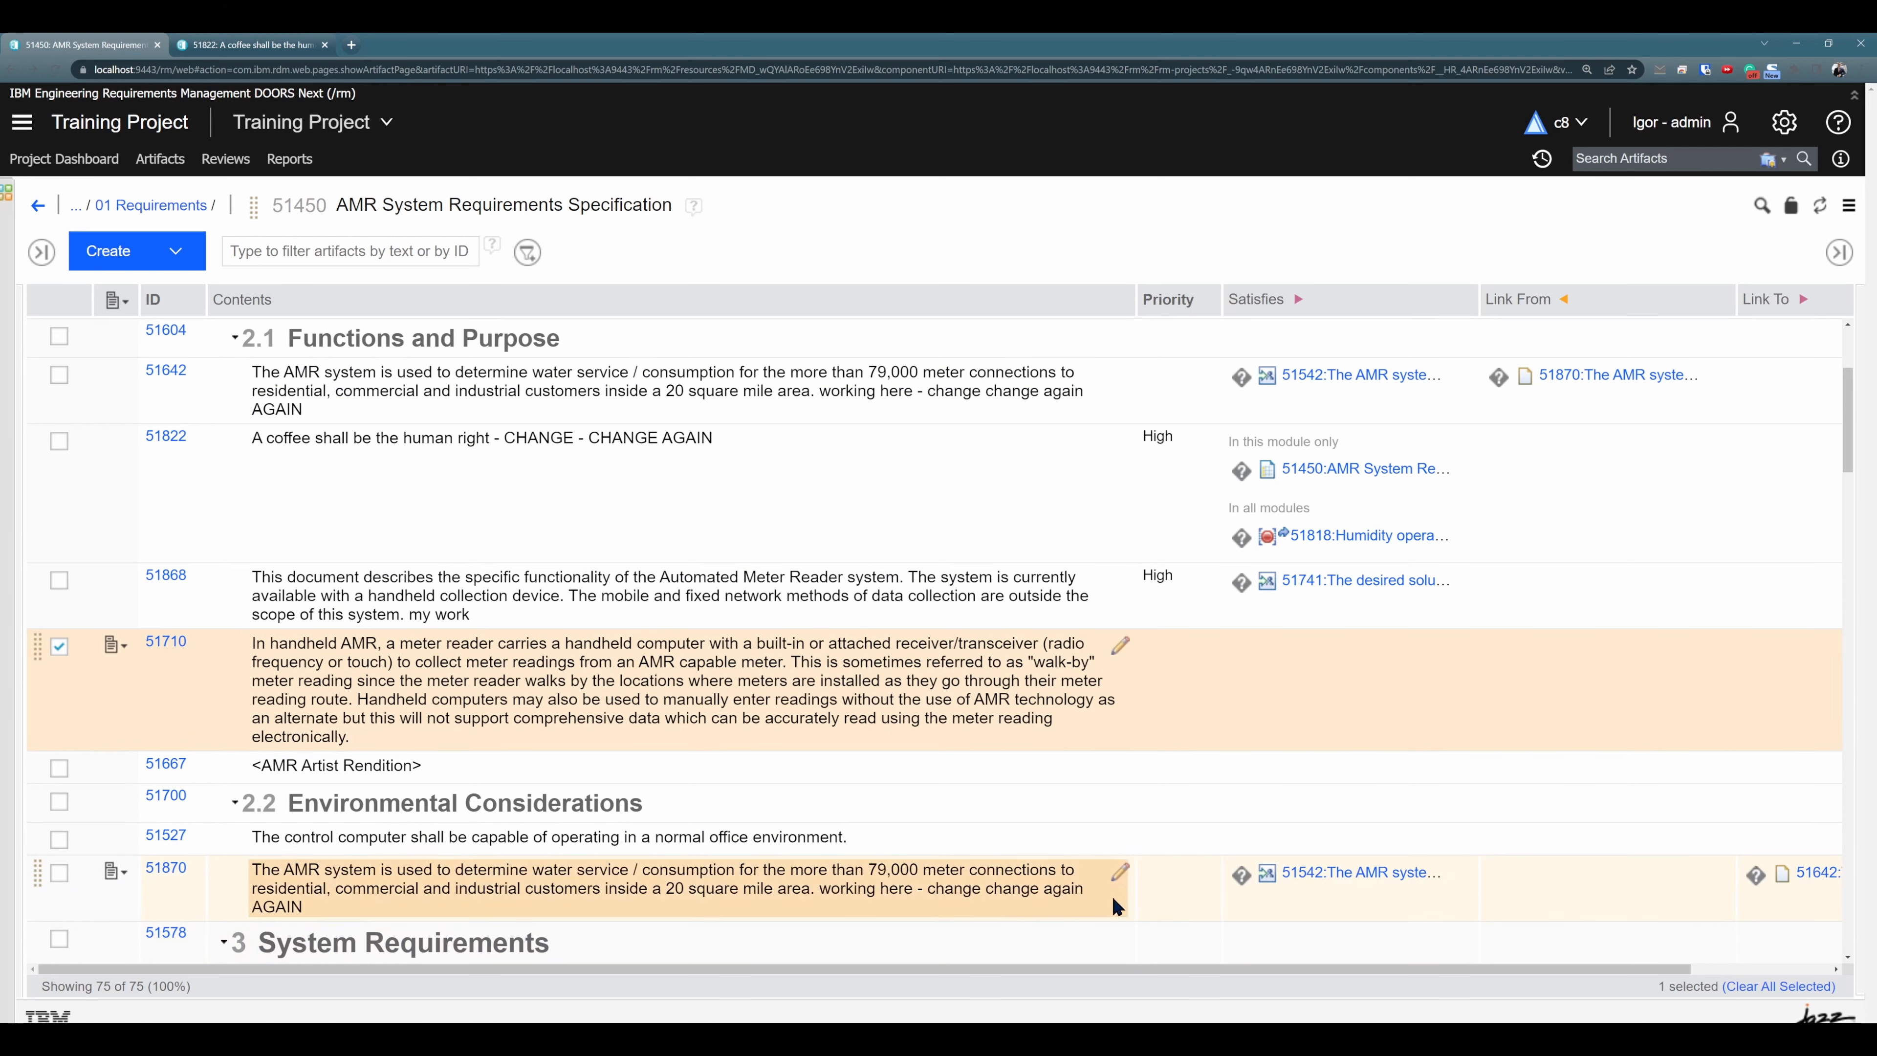
- Set the validity of the link between updated duplicate 51870 and original 51642 back to Valid
click(1766, 895)
click(1755, 874)
click(1600, 906)
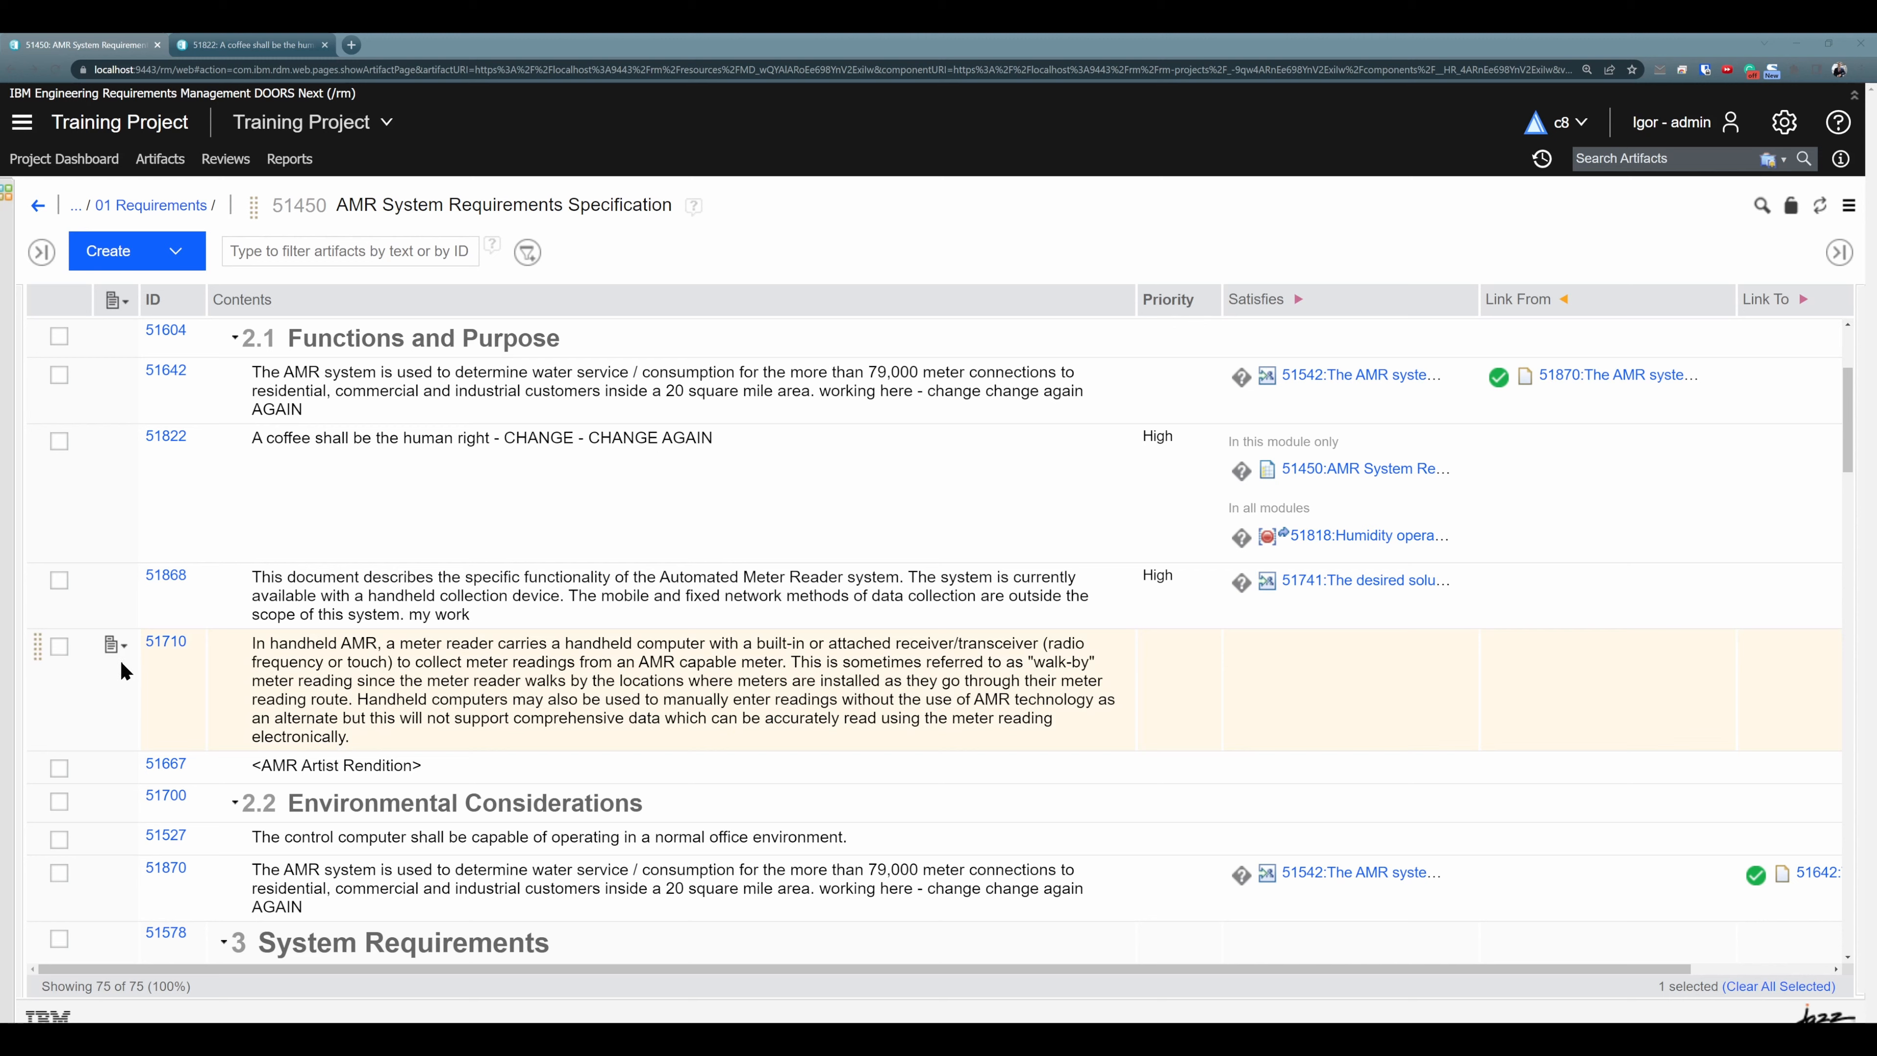
scroll(296, 529, up, 1)
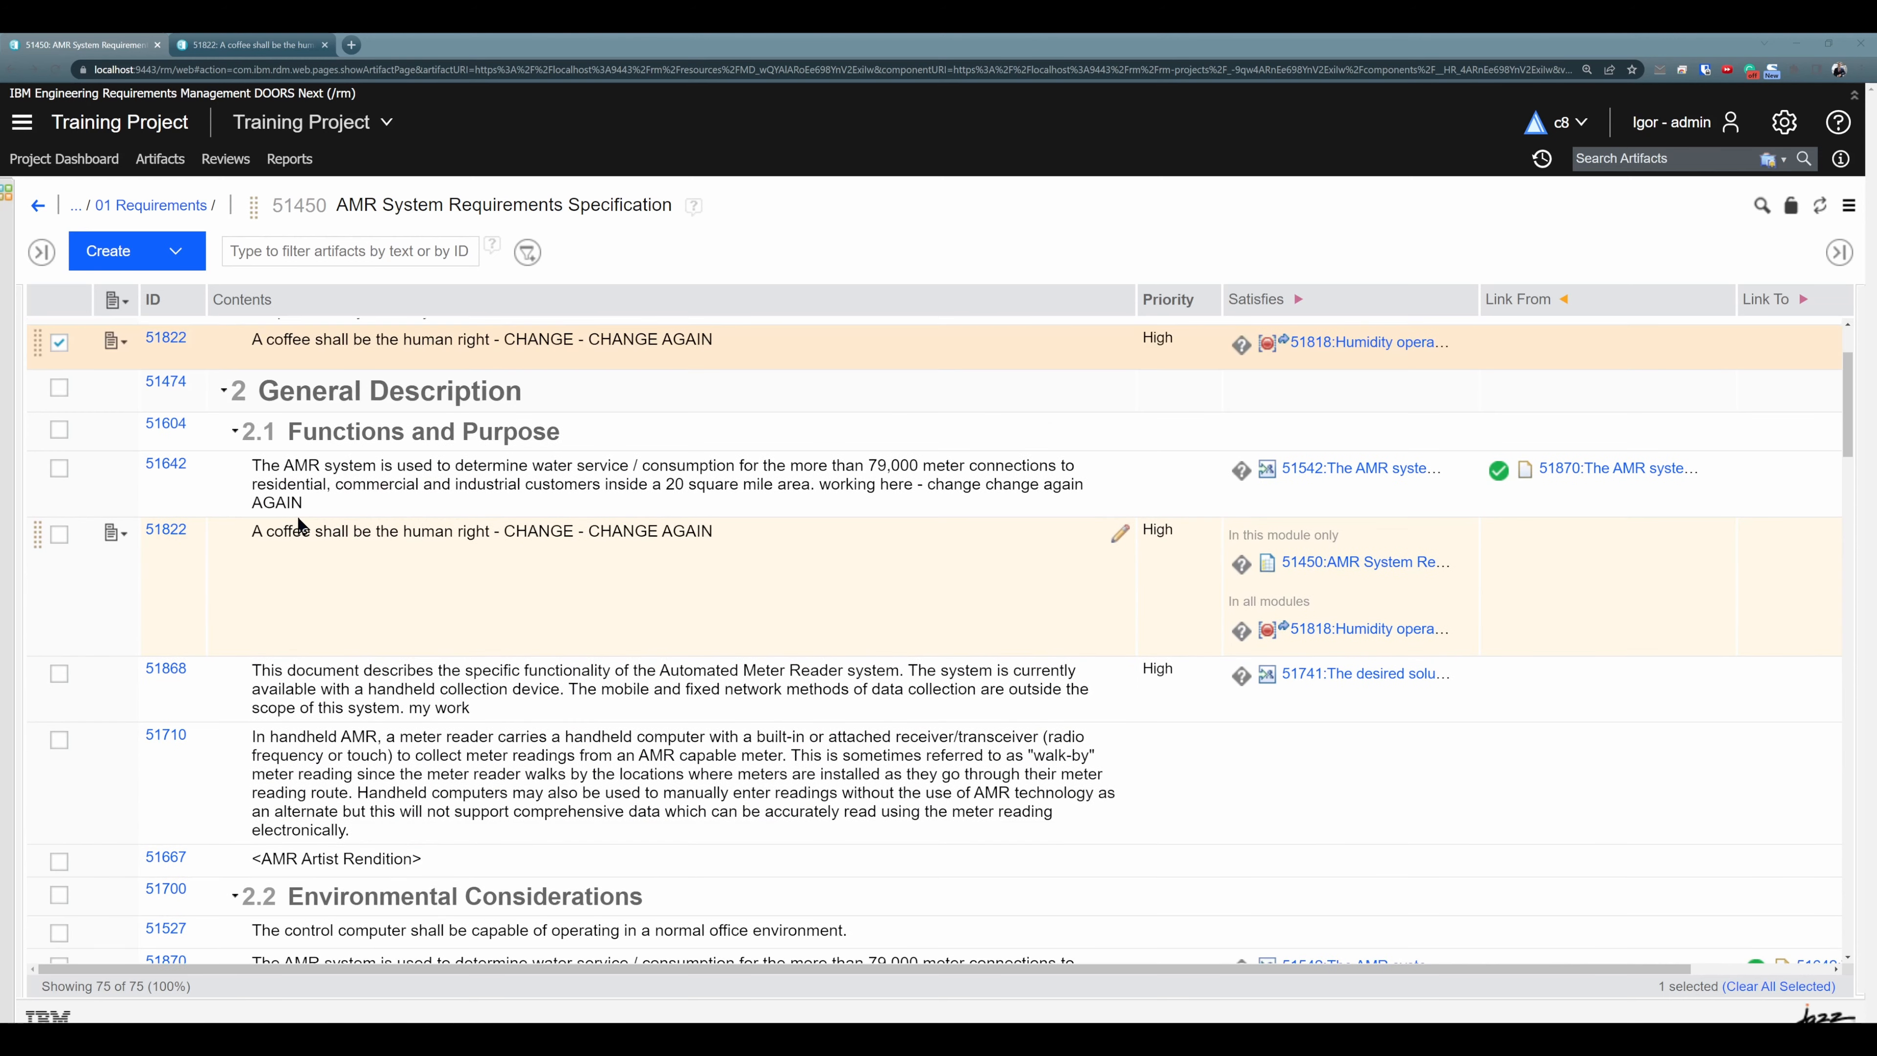
click(175, 253)
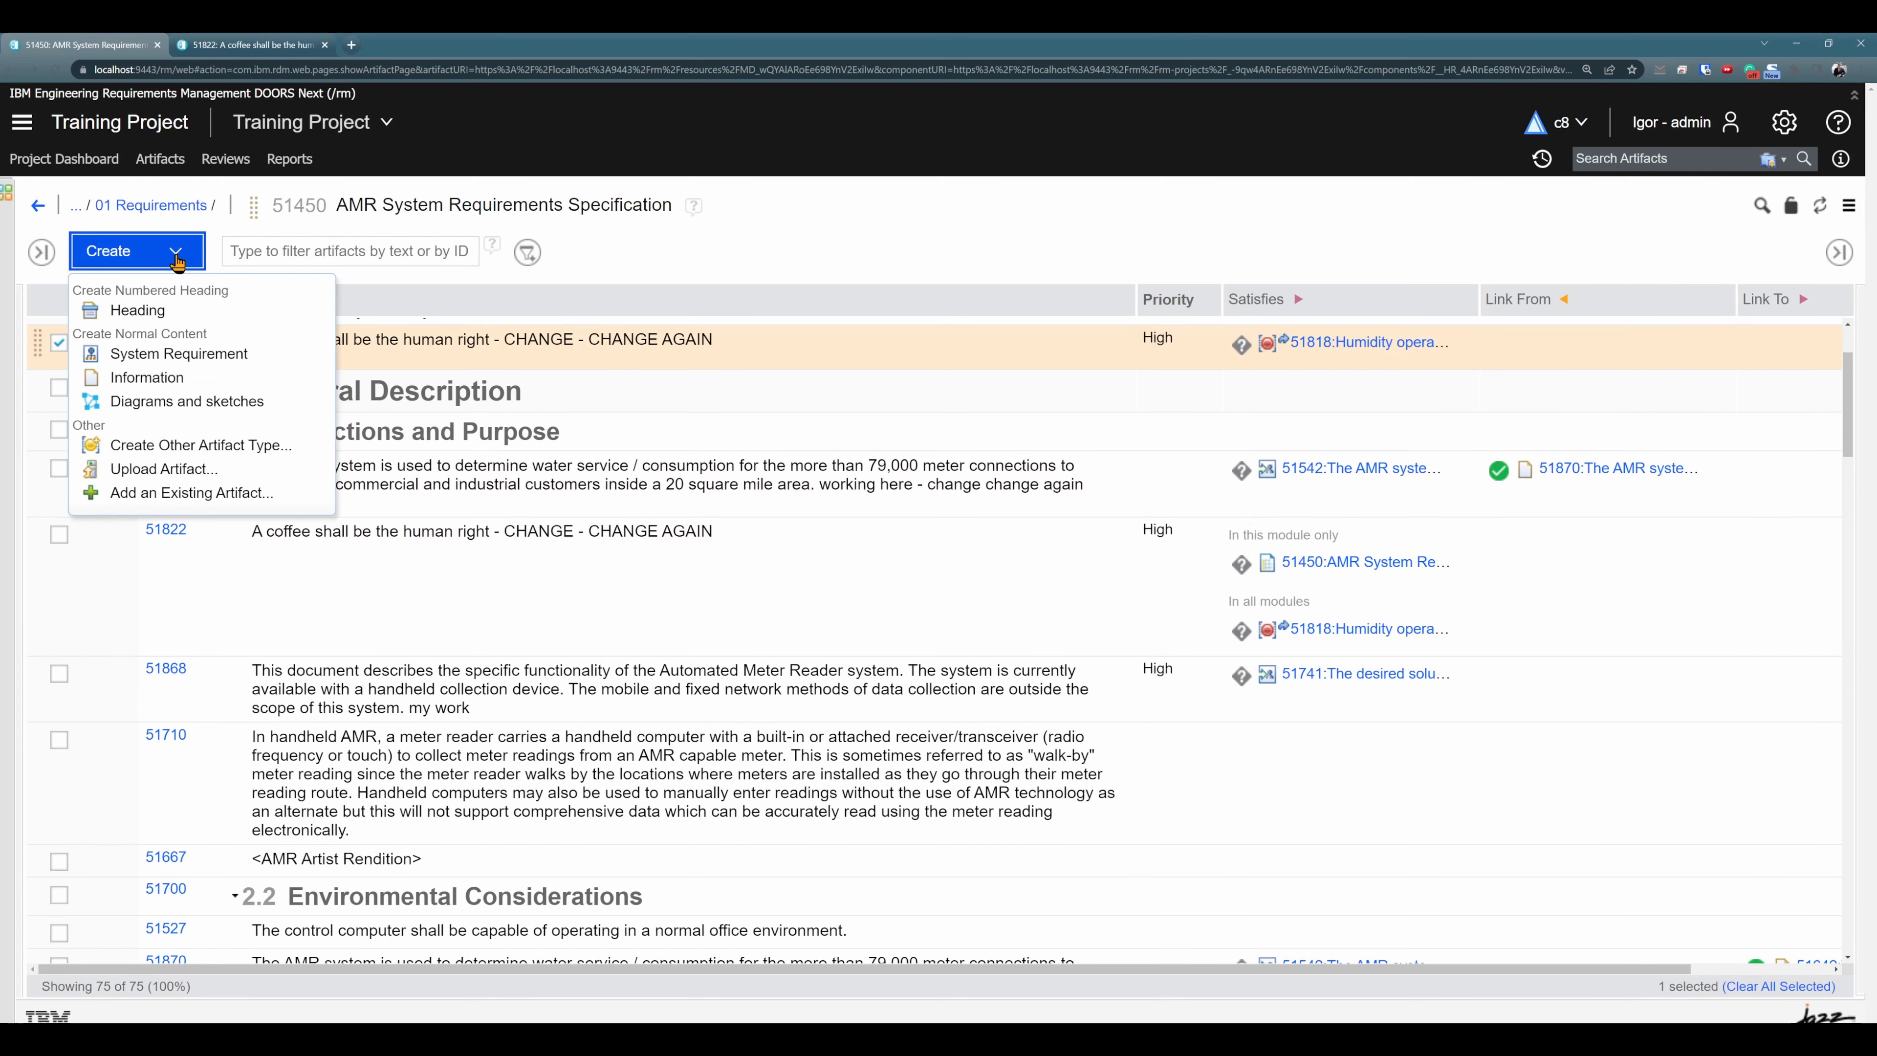
click(260, 493)
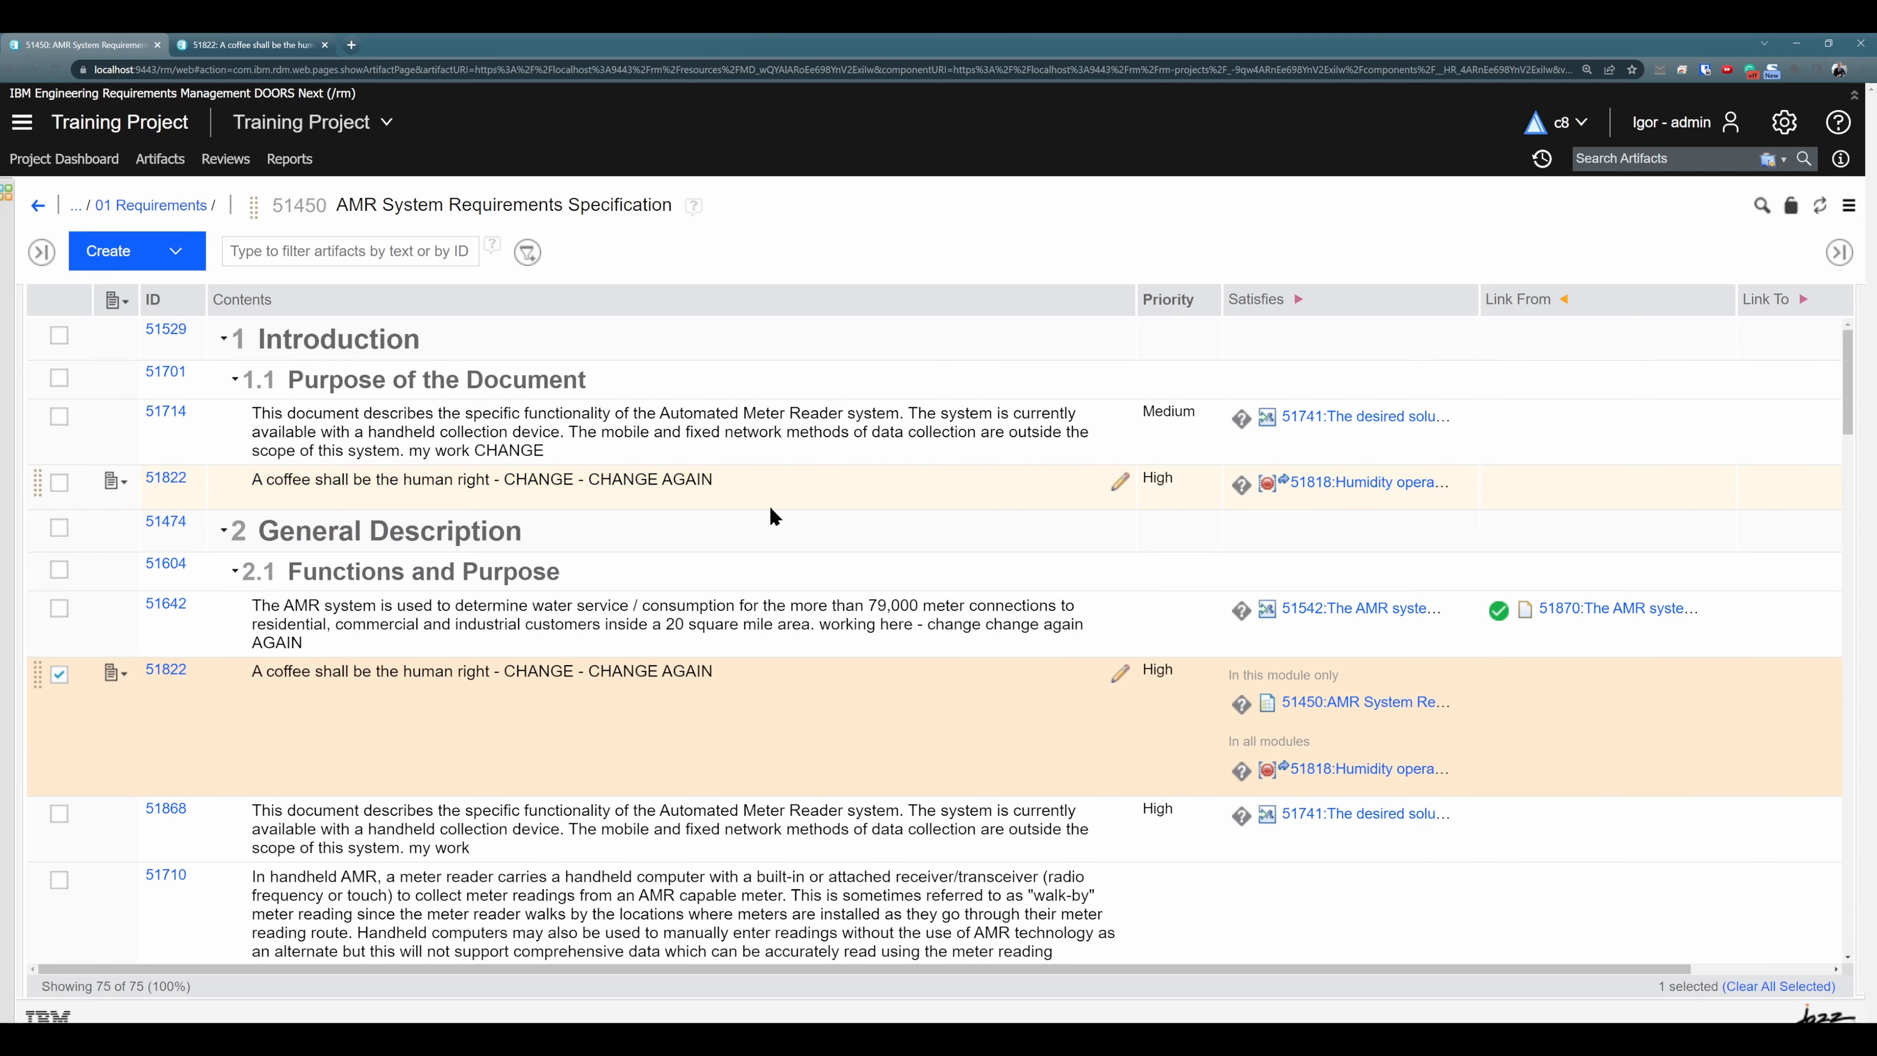
click(519, 484)
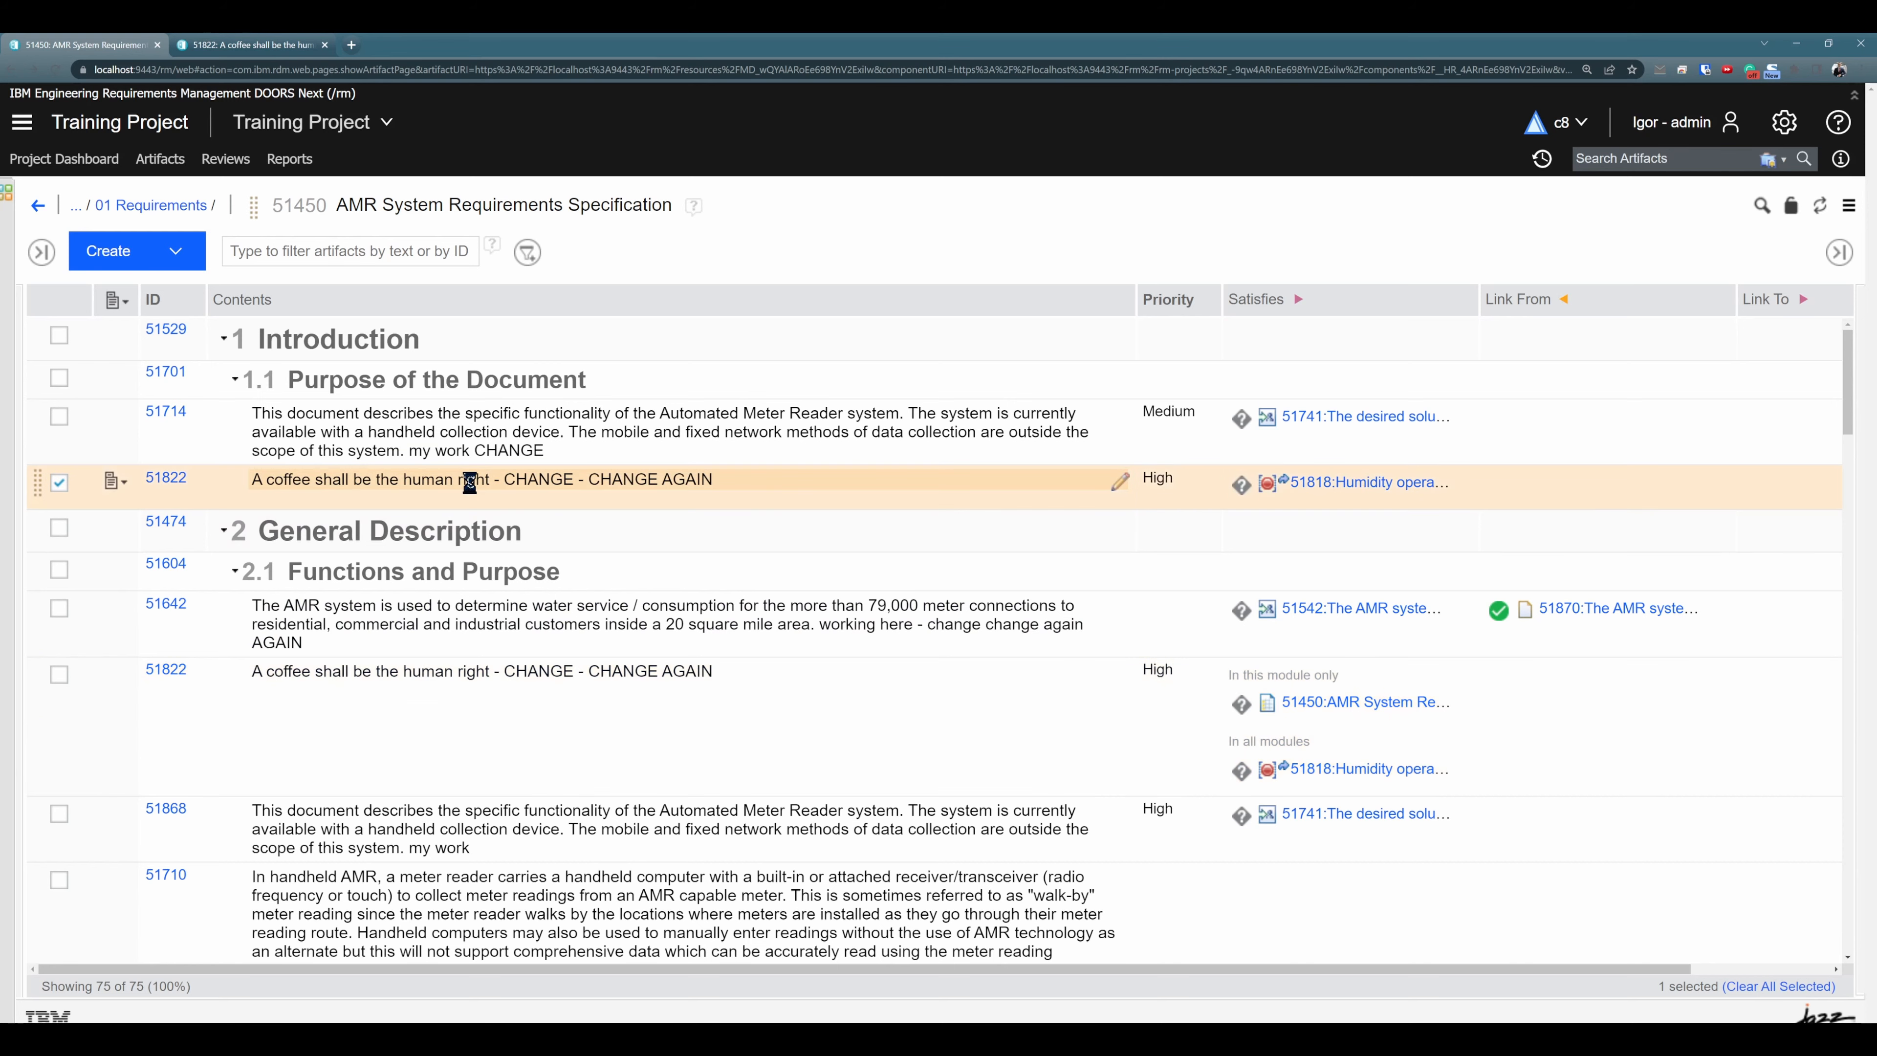
scroll(495, 486, down, 1)
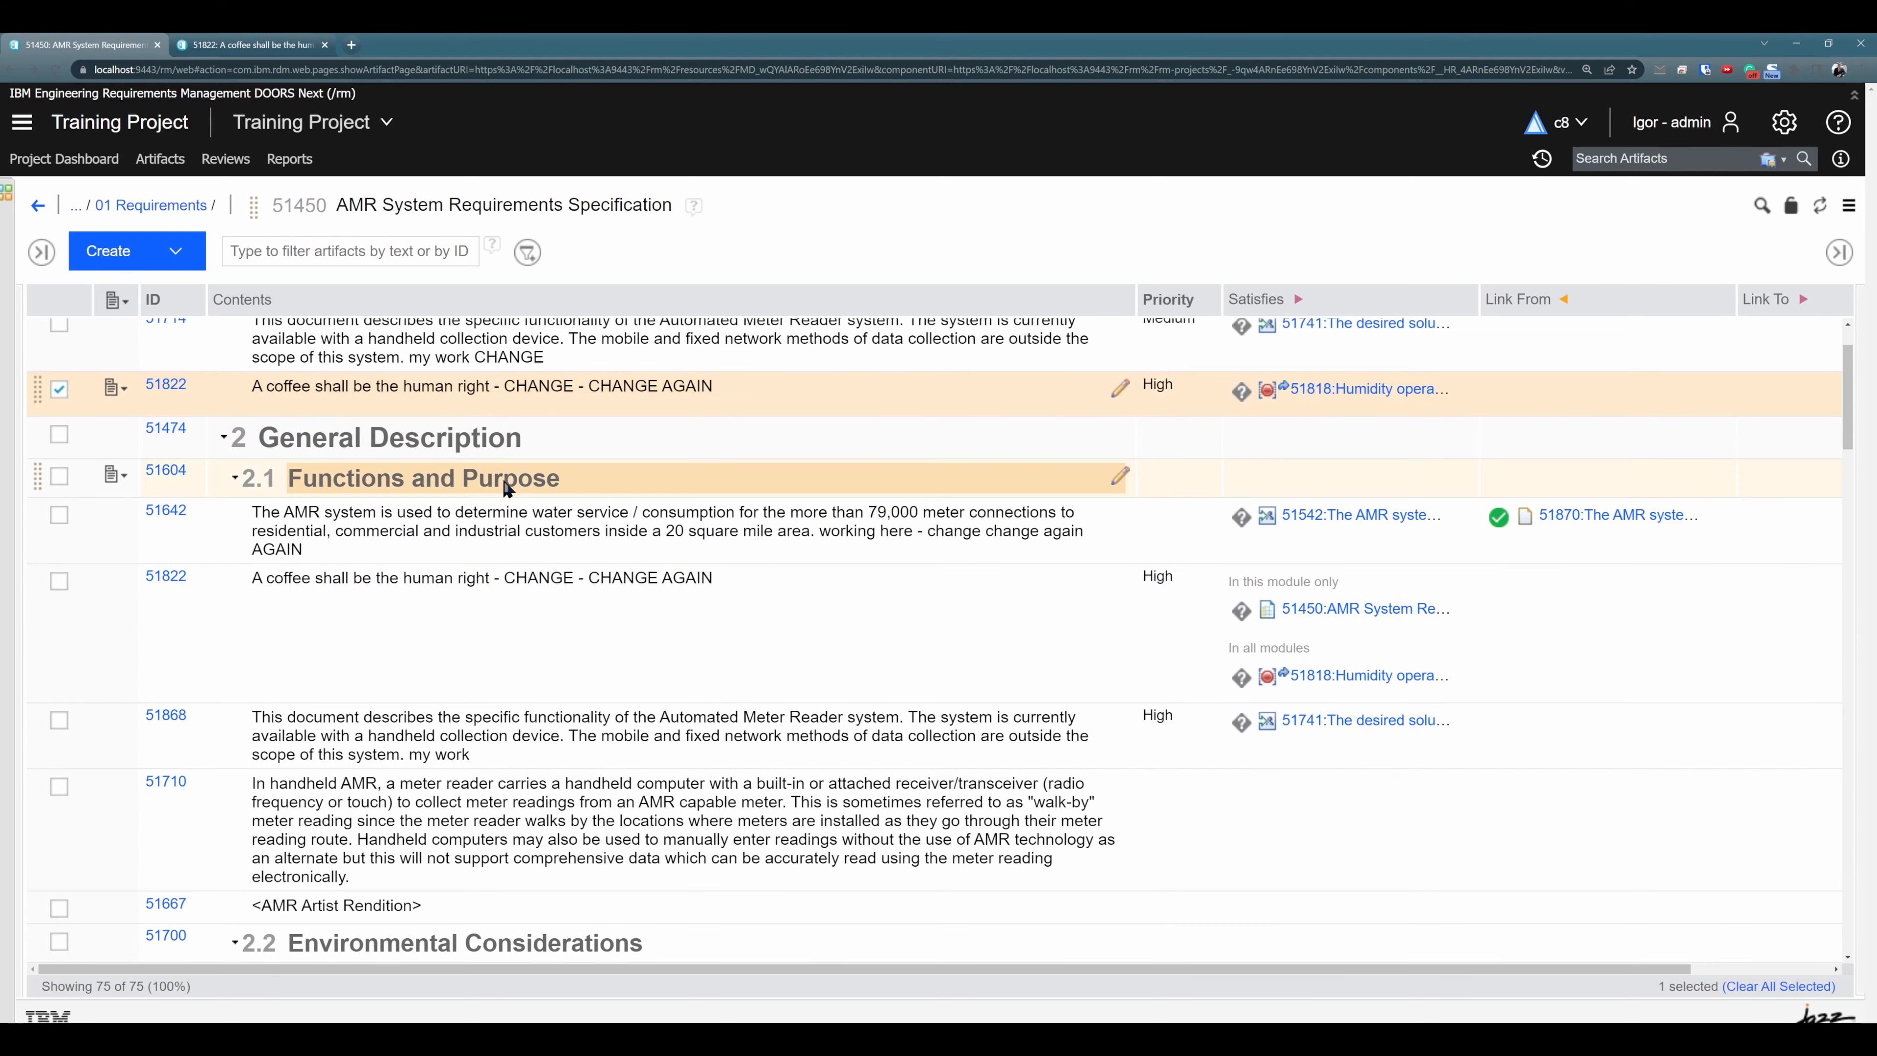
scroll(502, 480, up, 1)
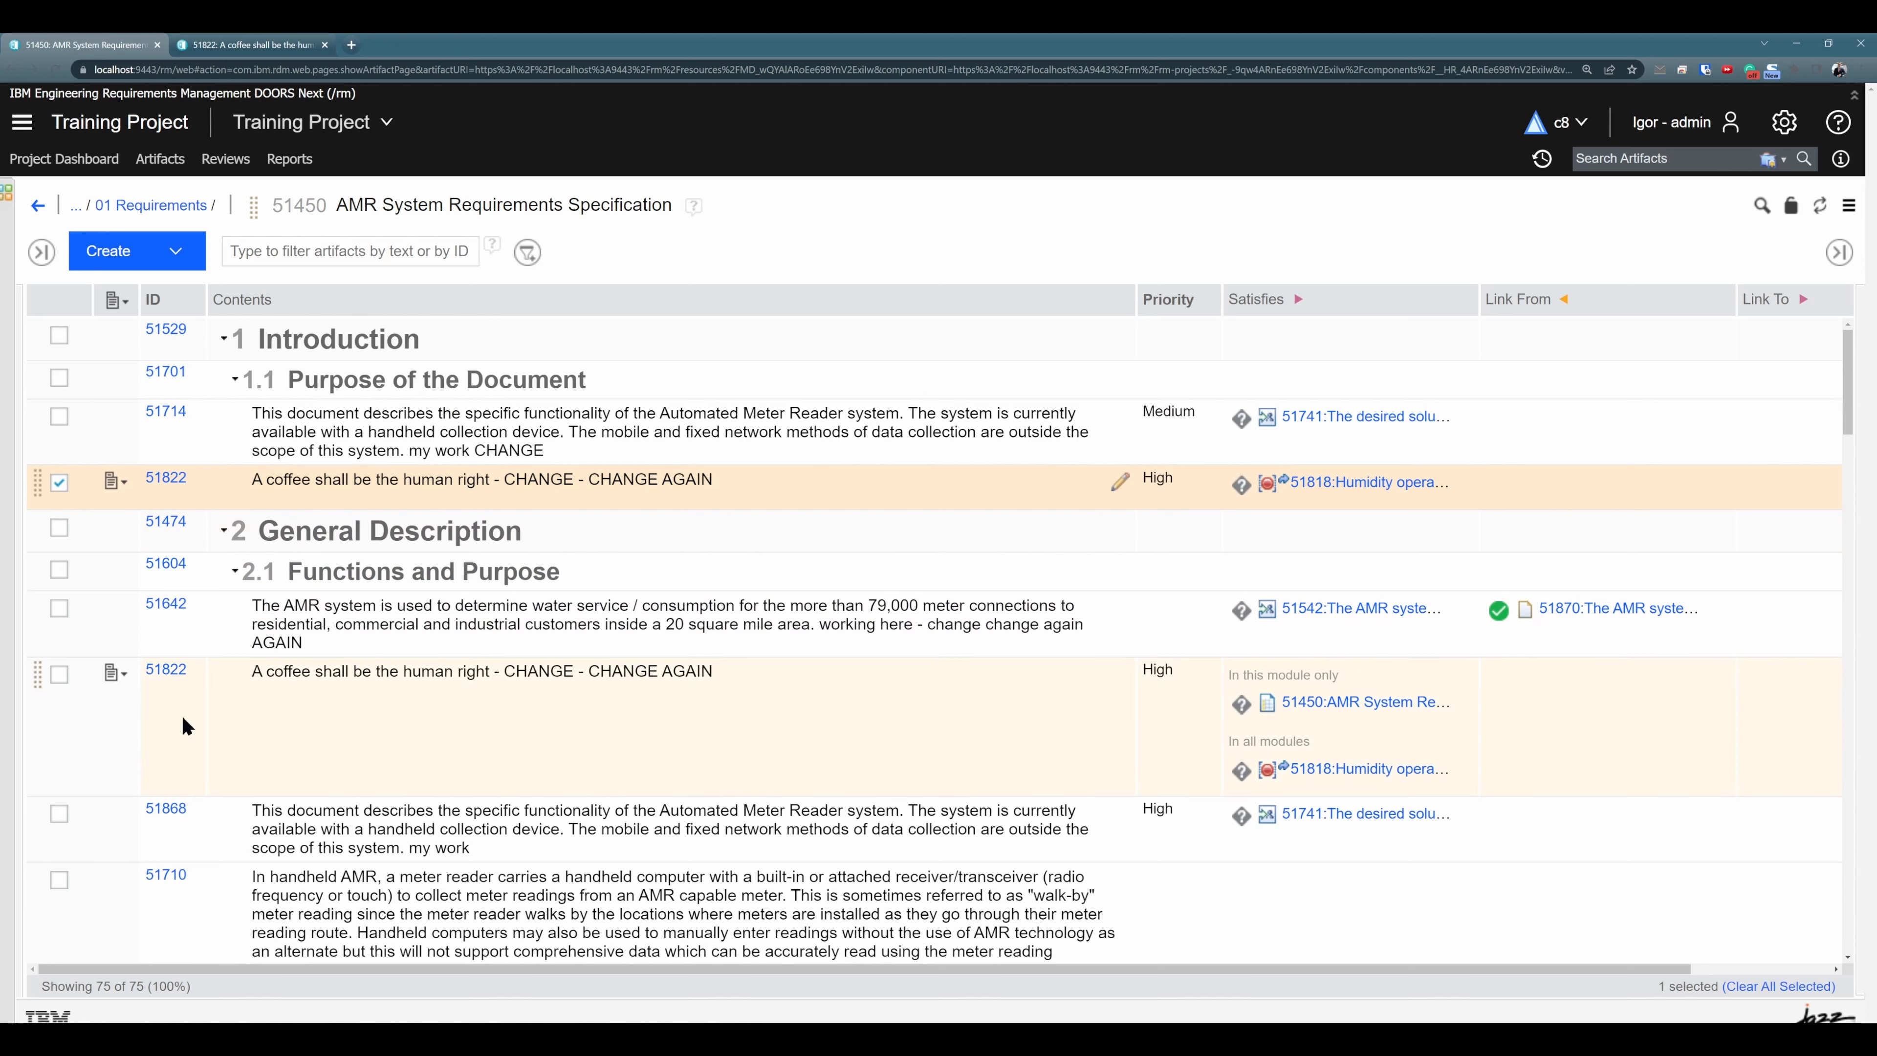
- Add existing artifact 51822 to the module after its occurrence in section 2.1, finding it by ID
click(390, 739)
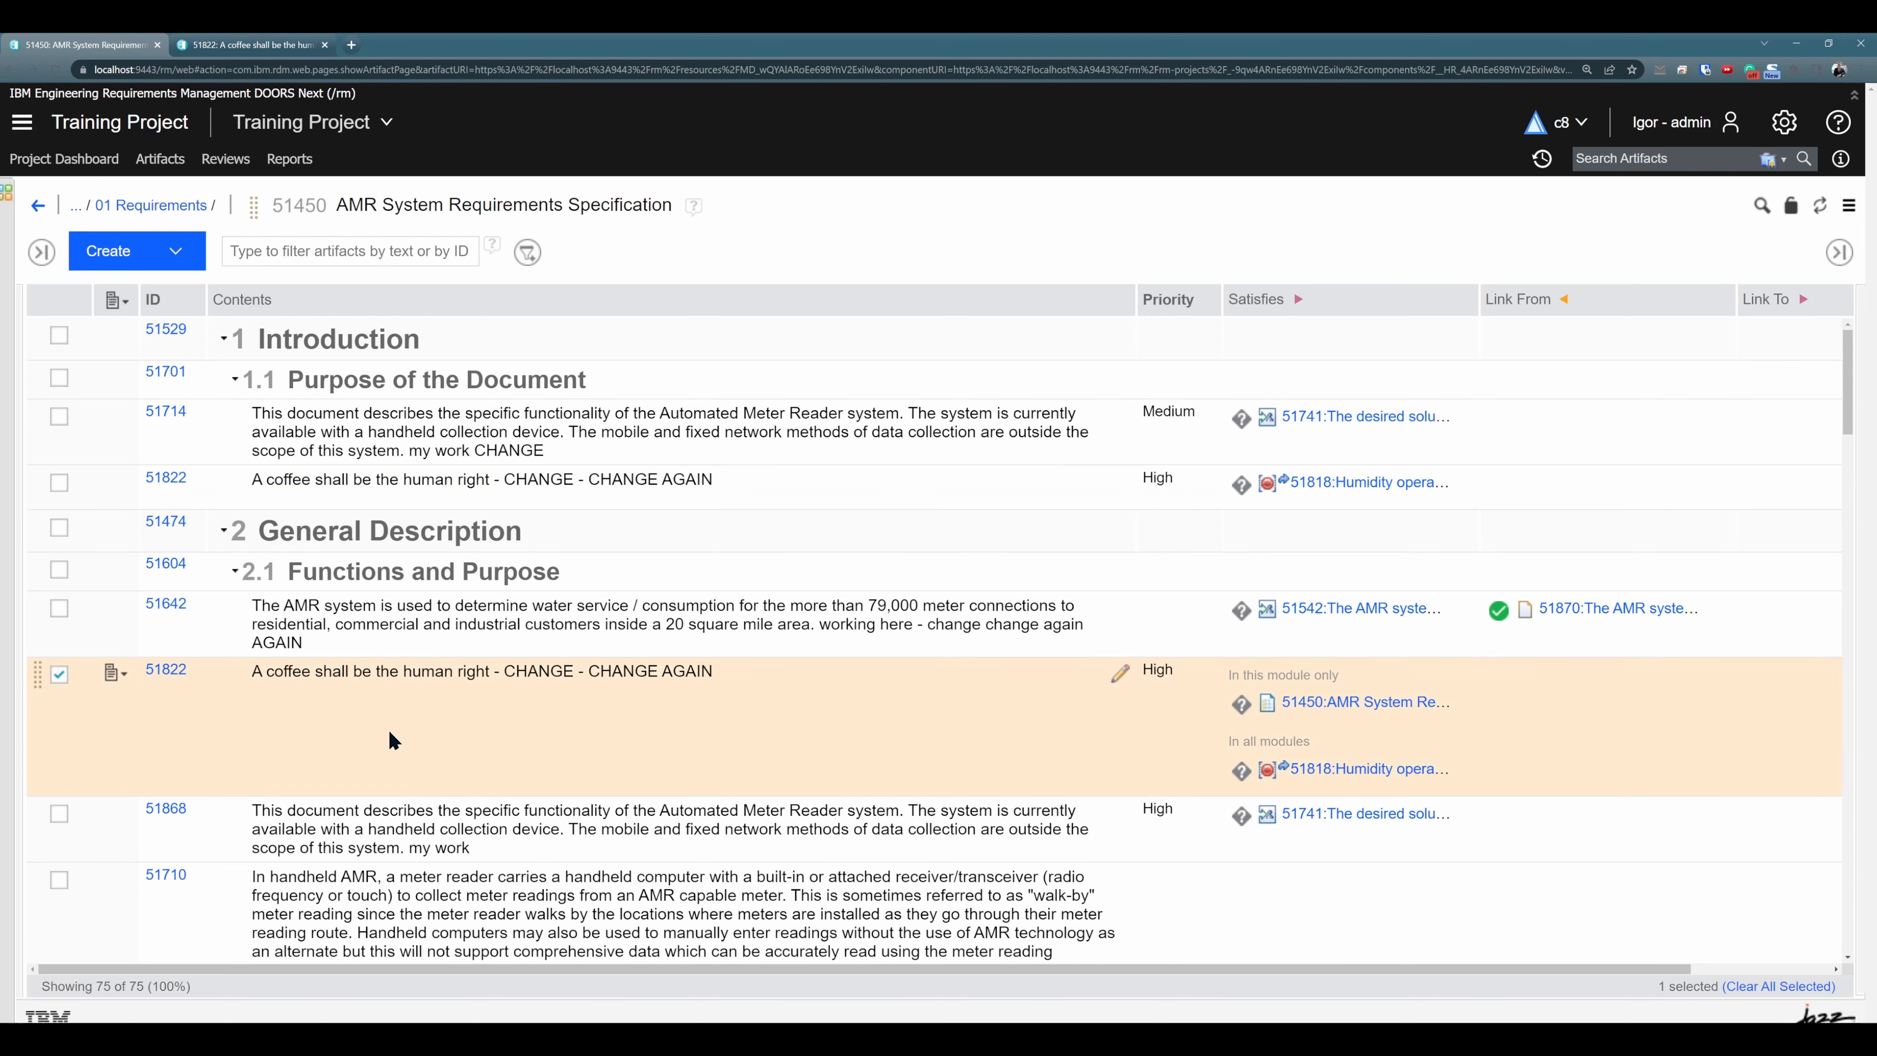
click(175, 250)
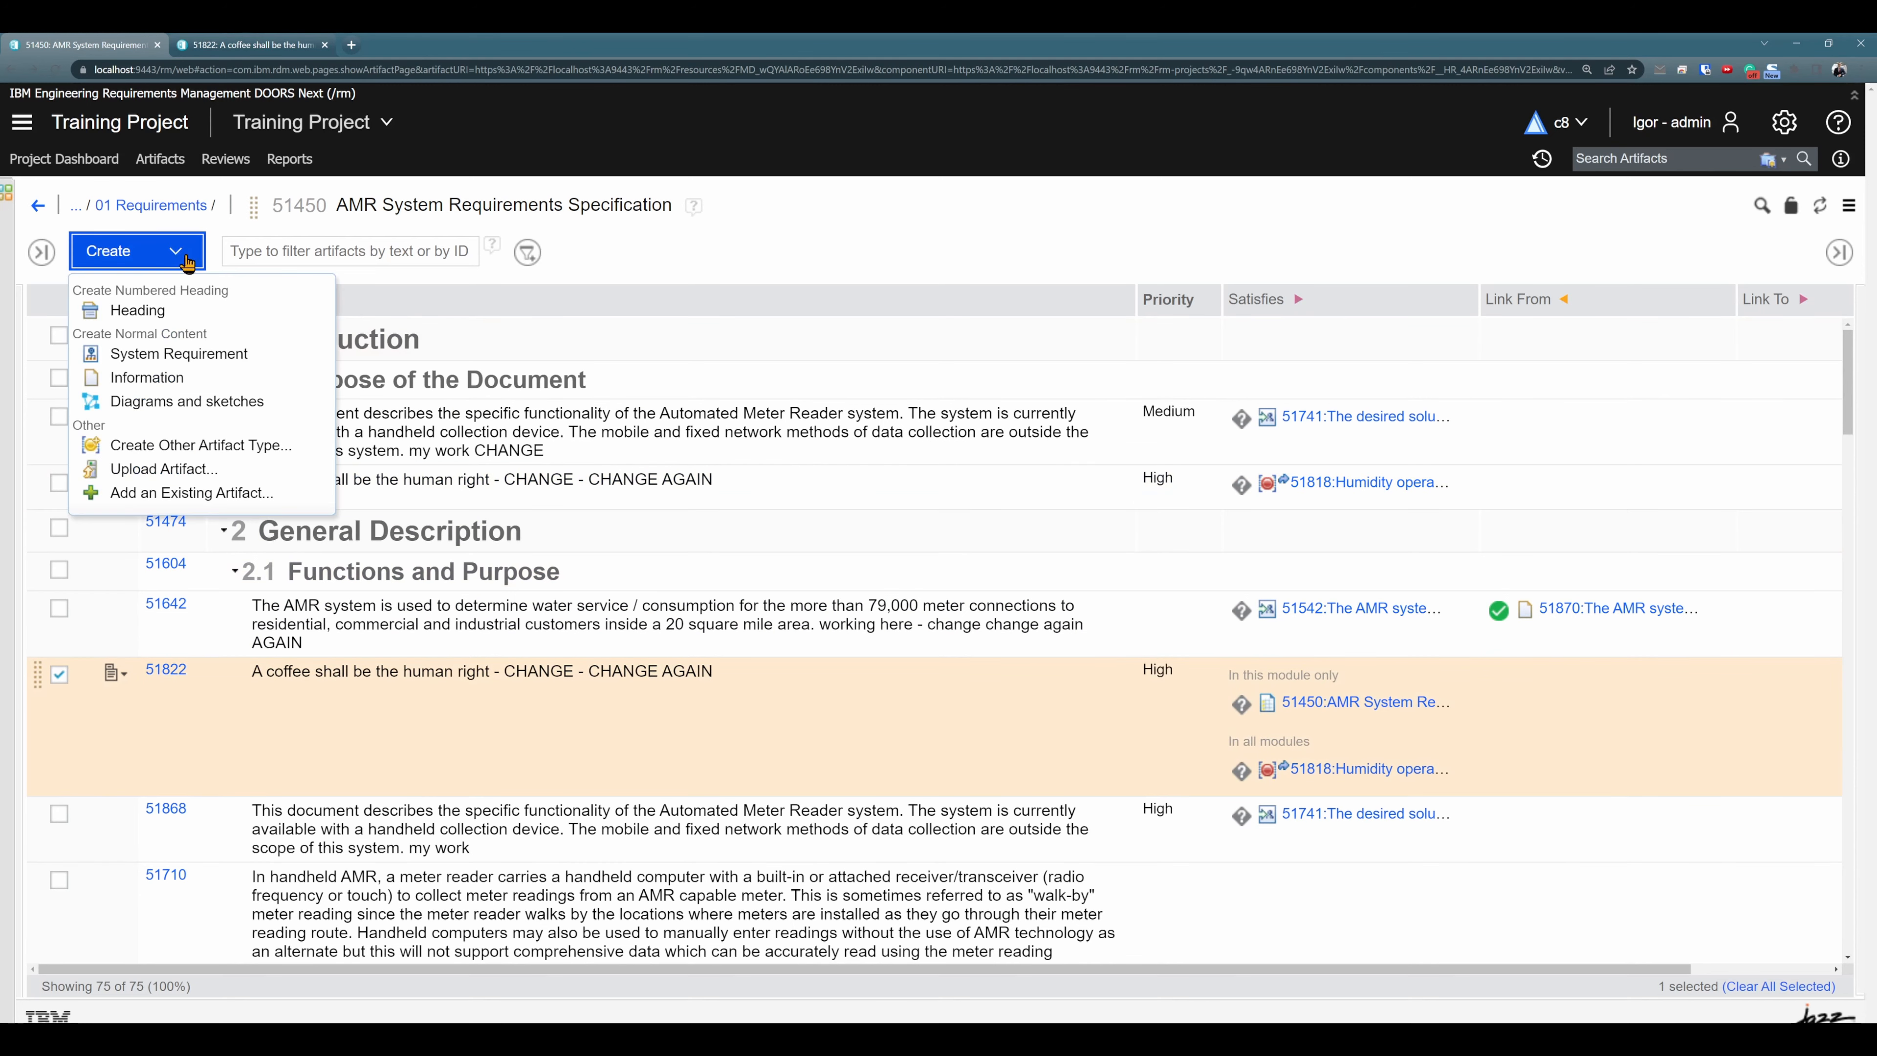
click(222, 493)
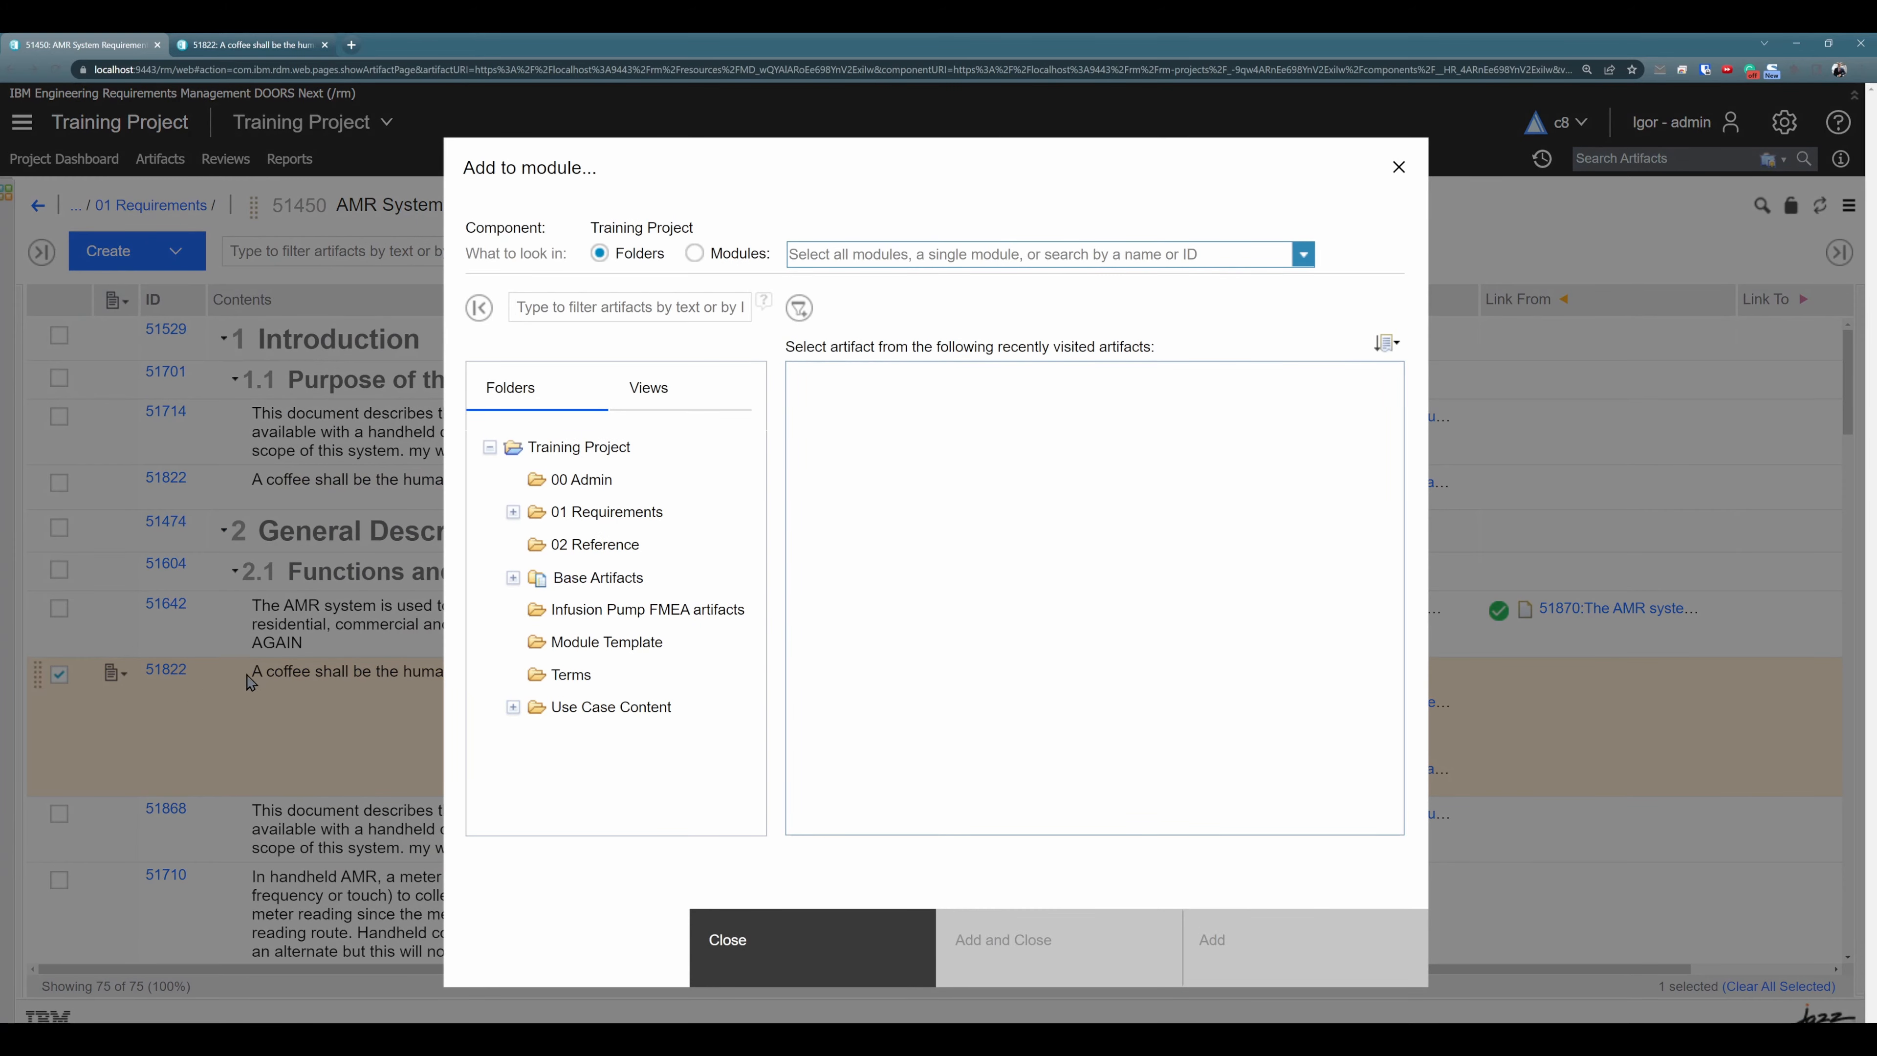
text(51822)
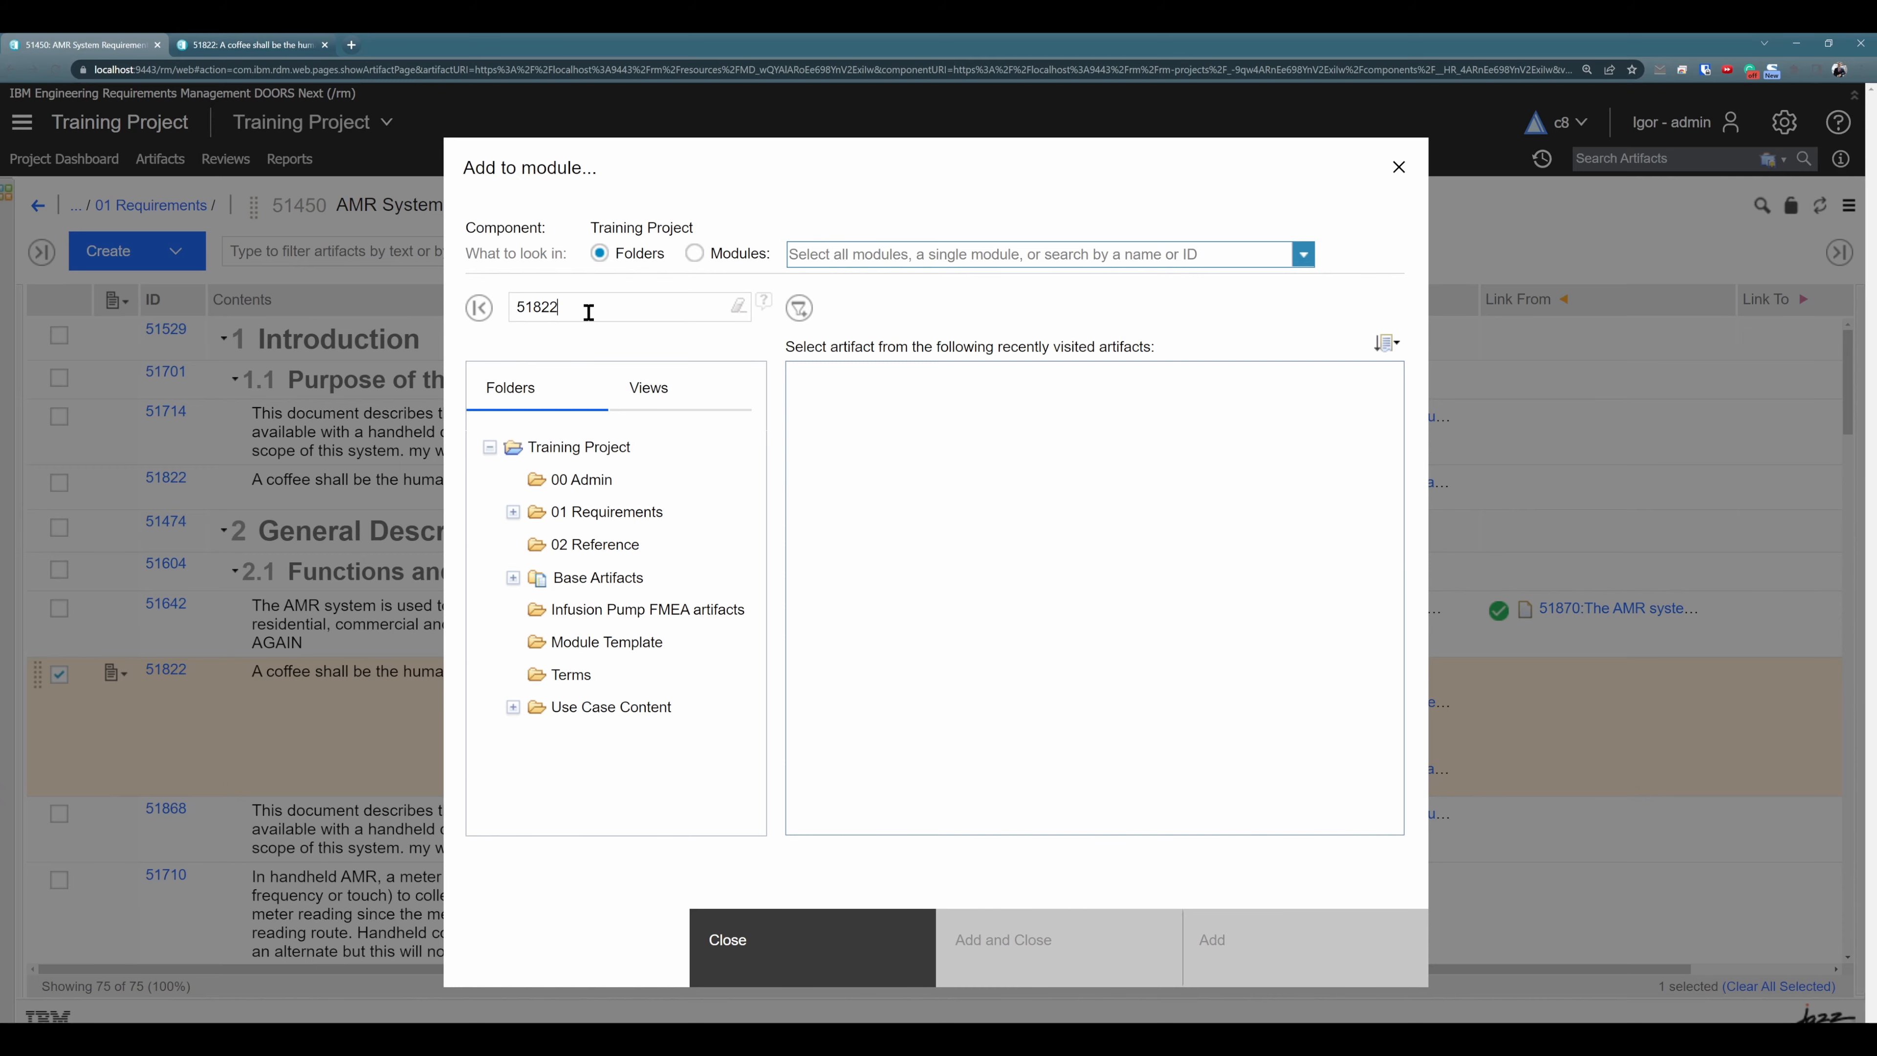
key(Return)
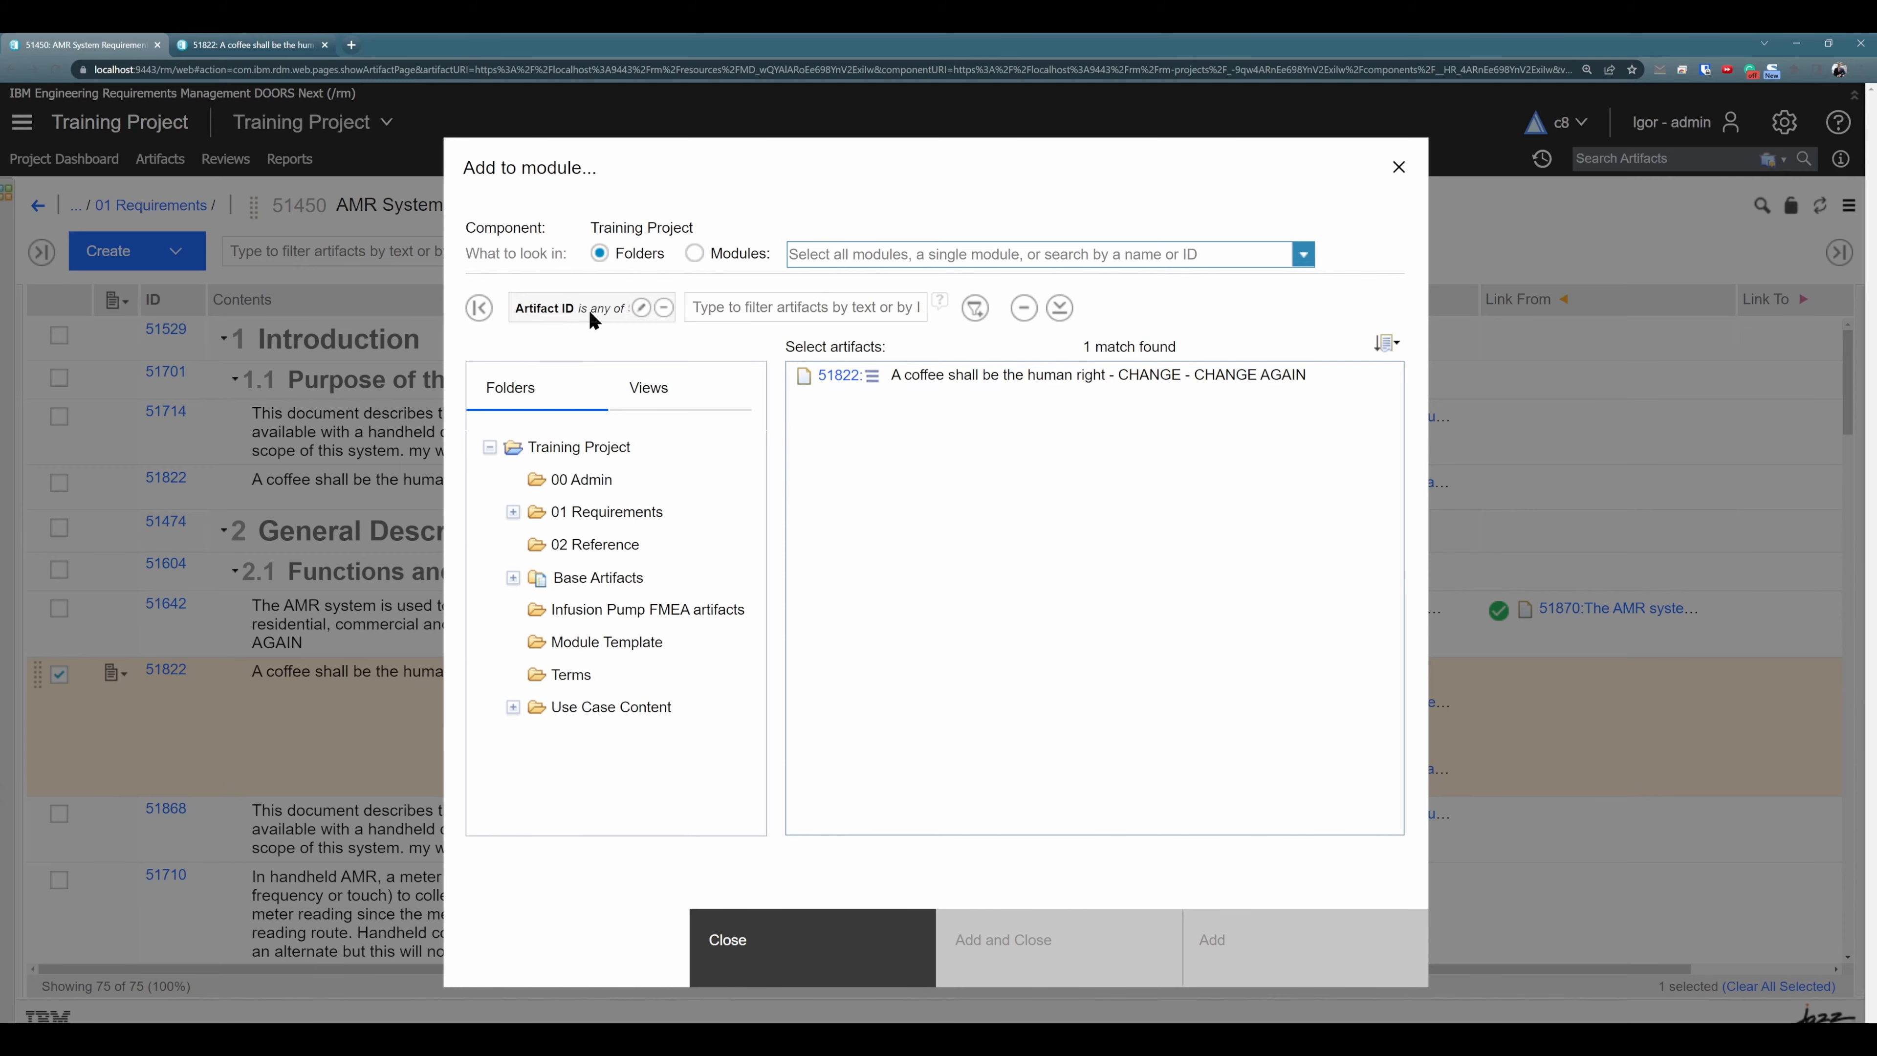
click(1043, 388)
click(1102, 955)
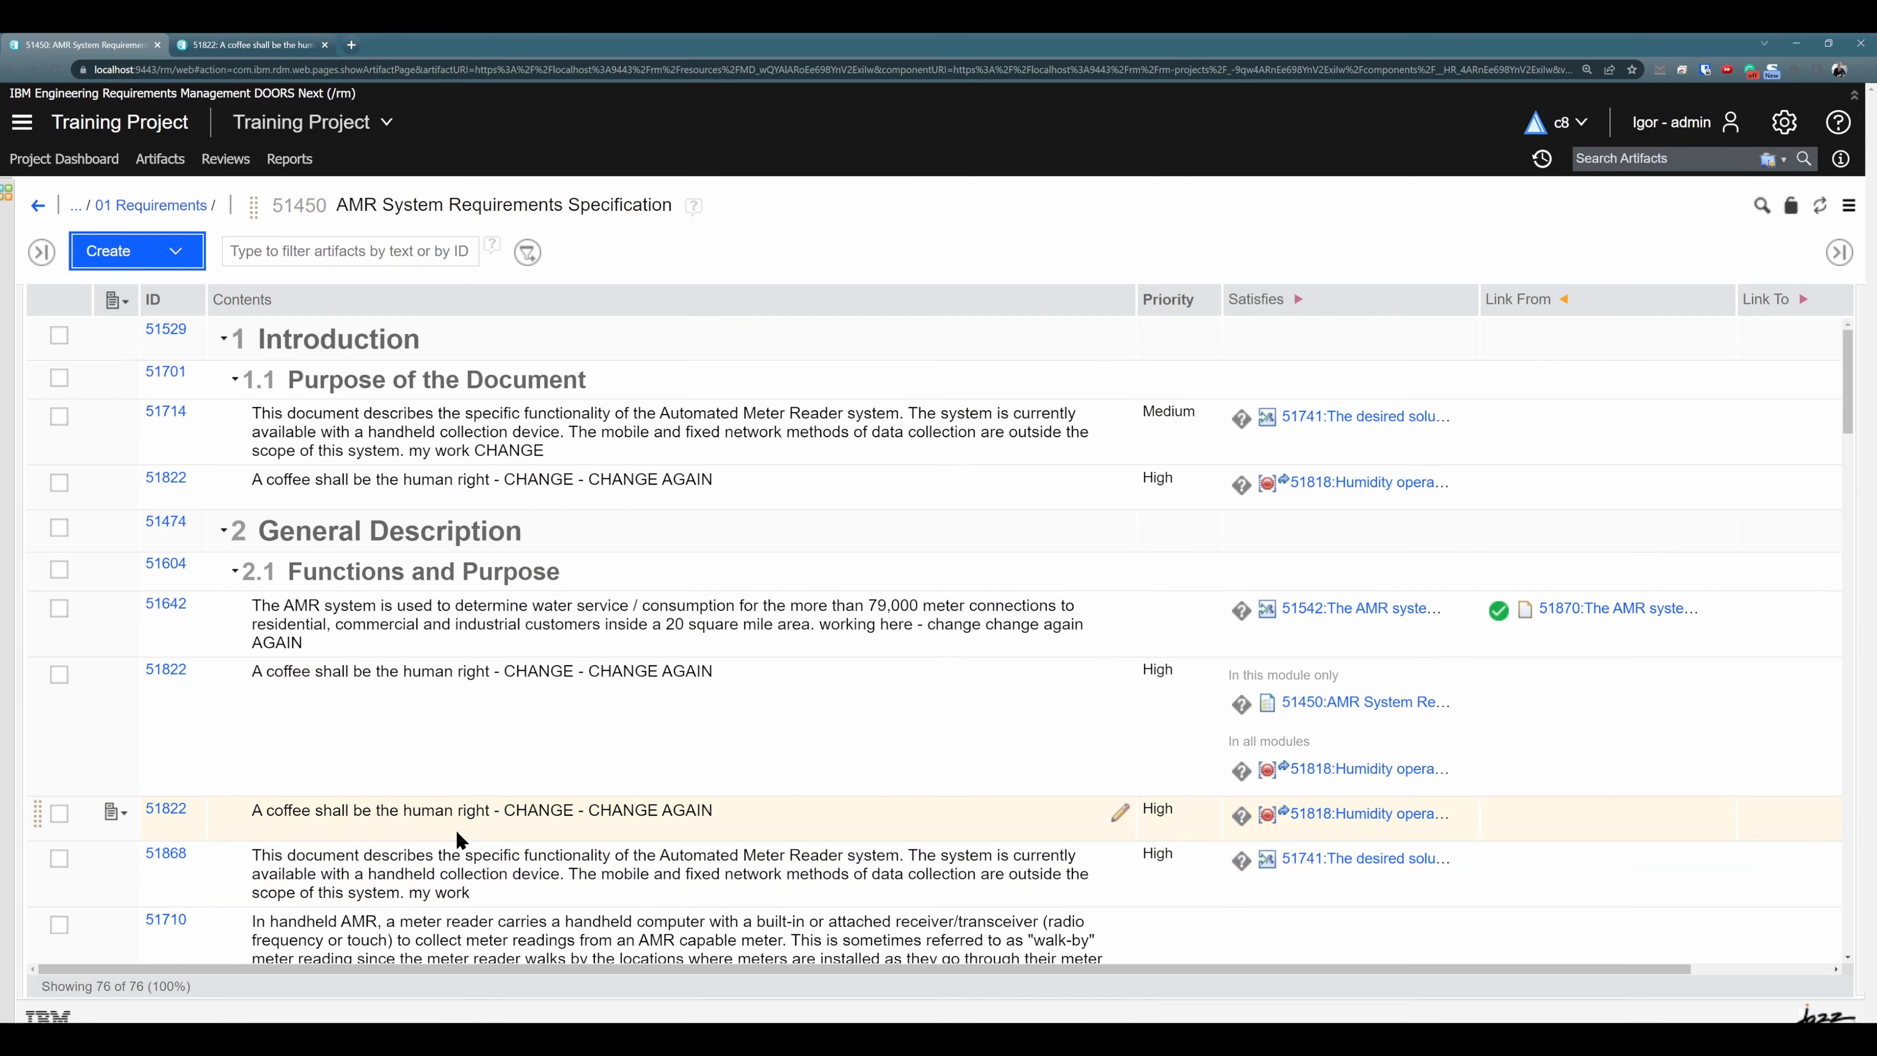
- Append "Change" to the text of the newly added 51822 occurrence in section 2.1 and reload the module
drag(410, 810, 421, 809)
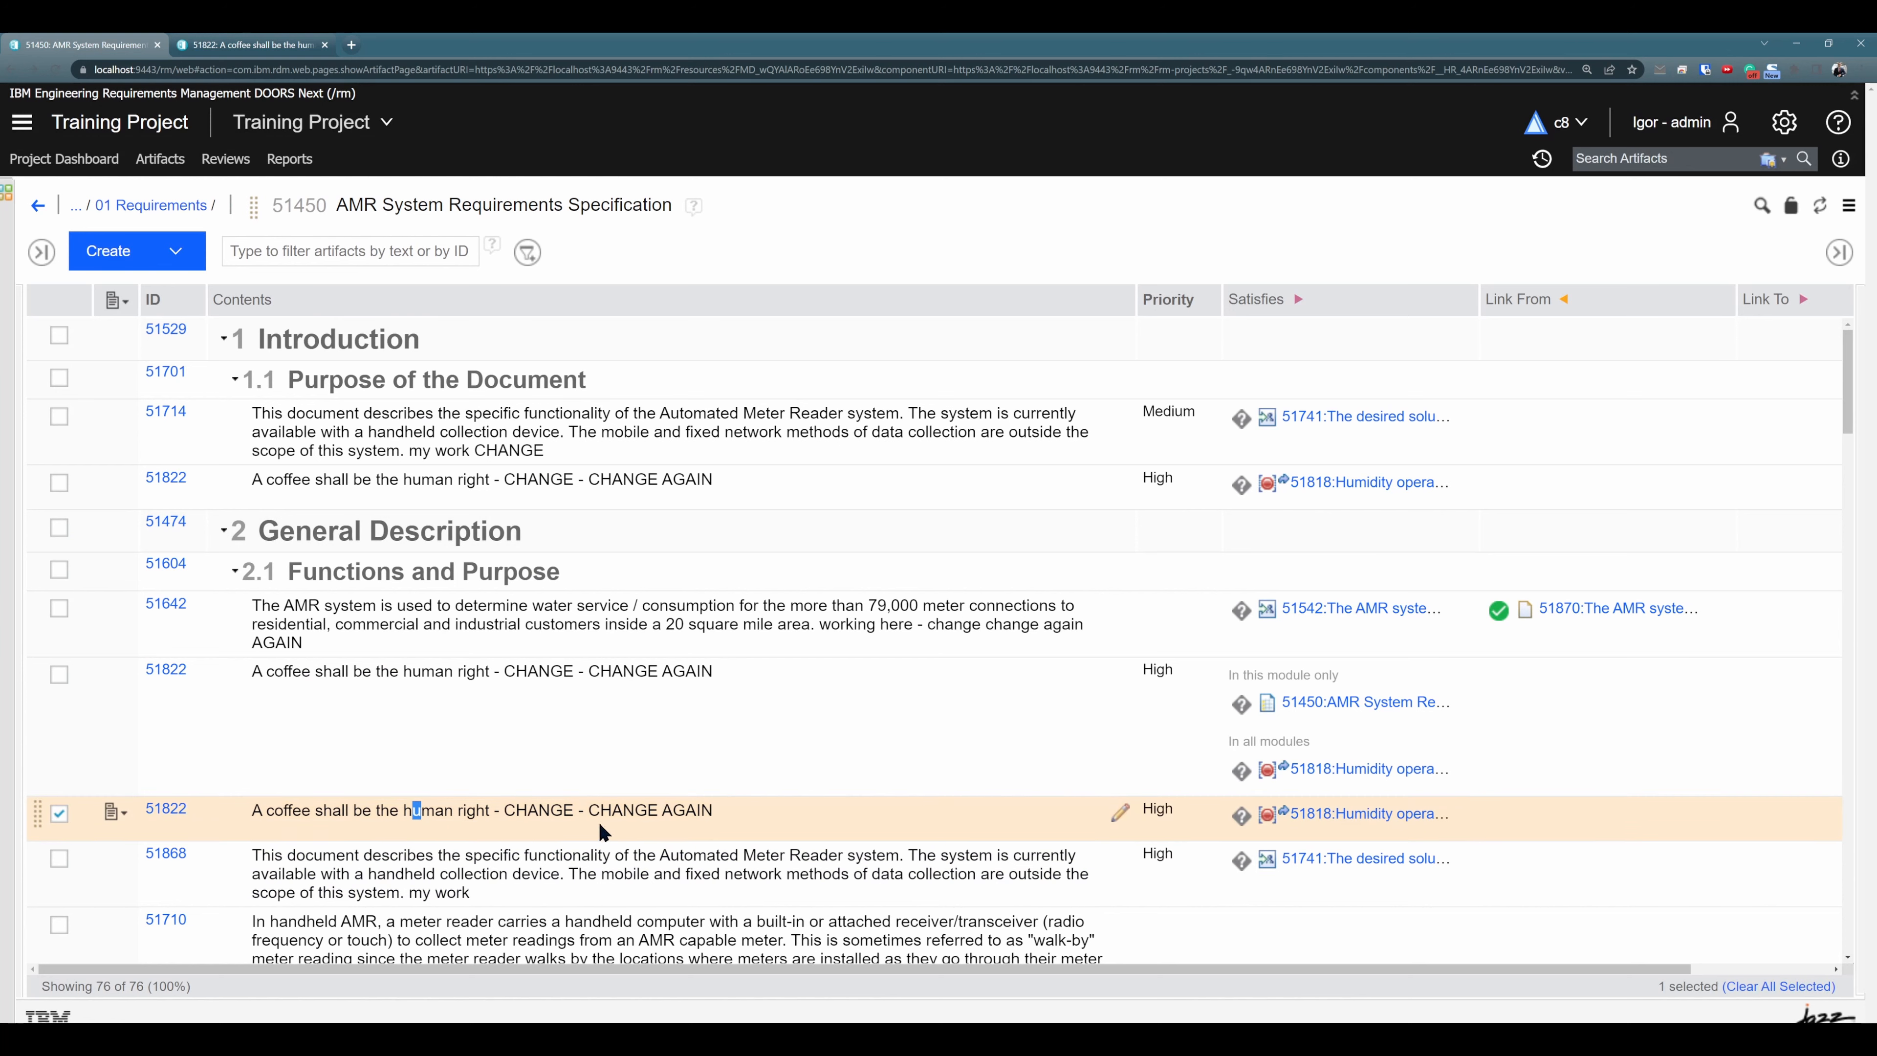
click(1119, 813)
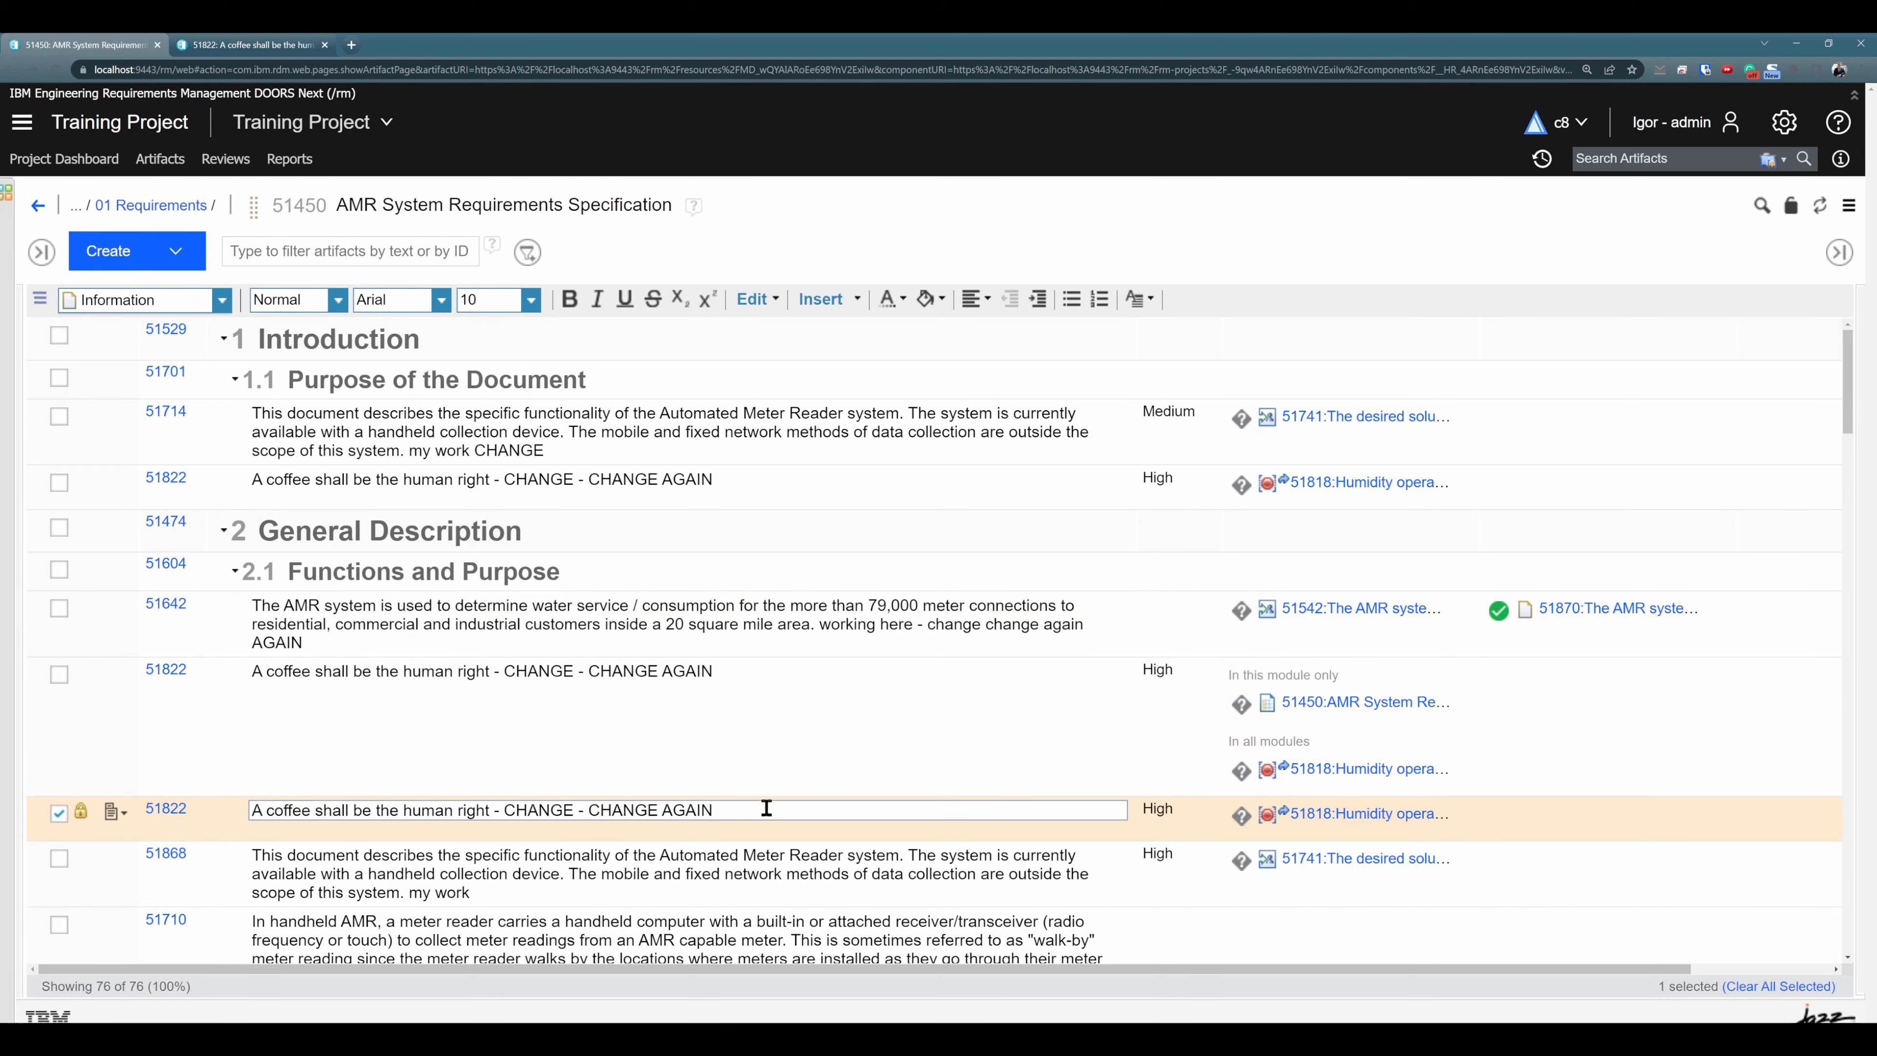
text(Change)
click(820, 754)
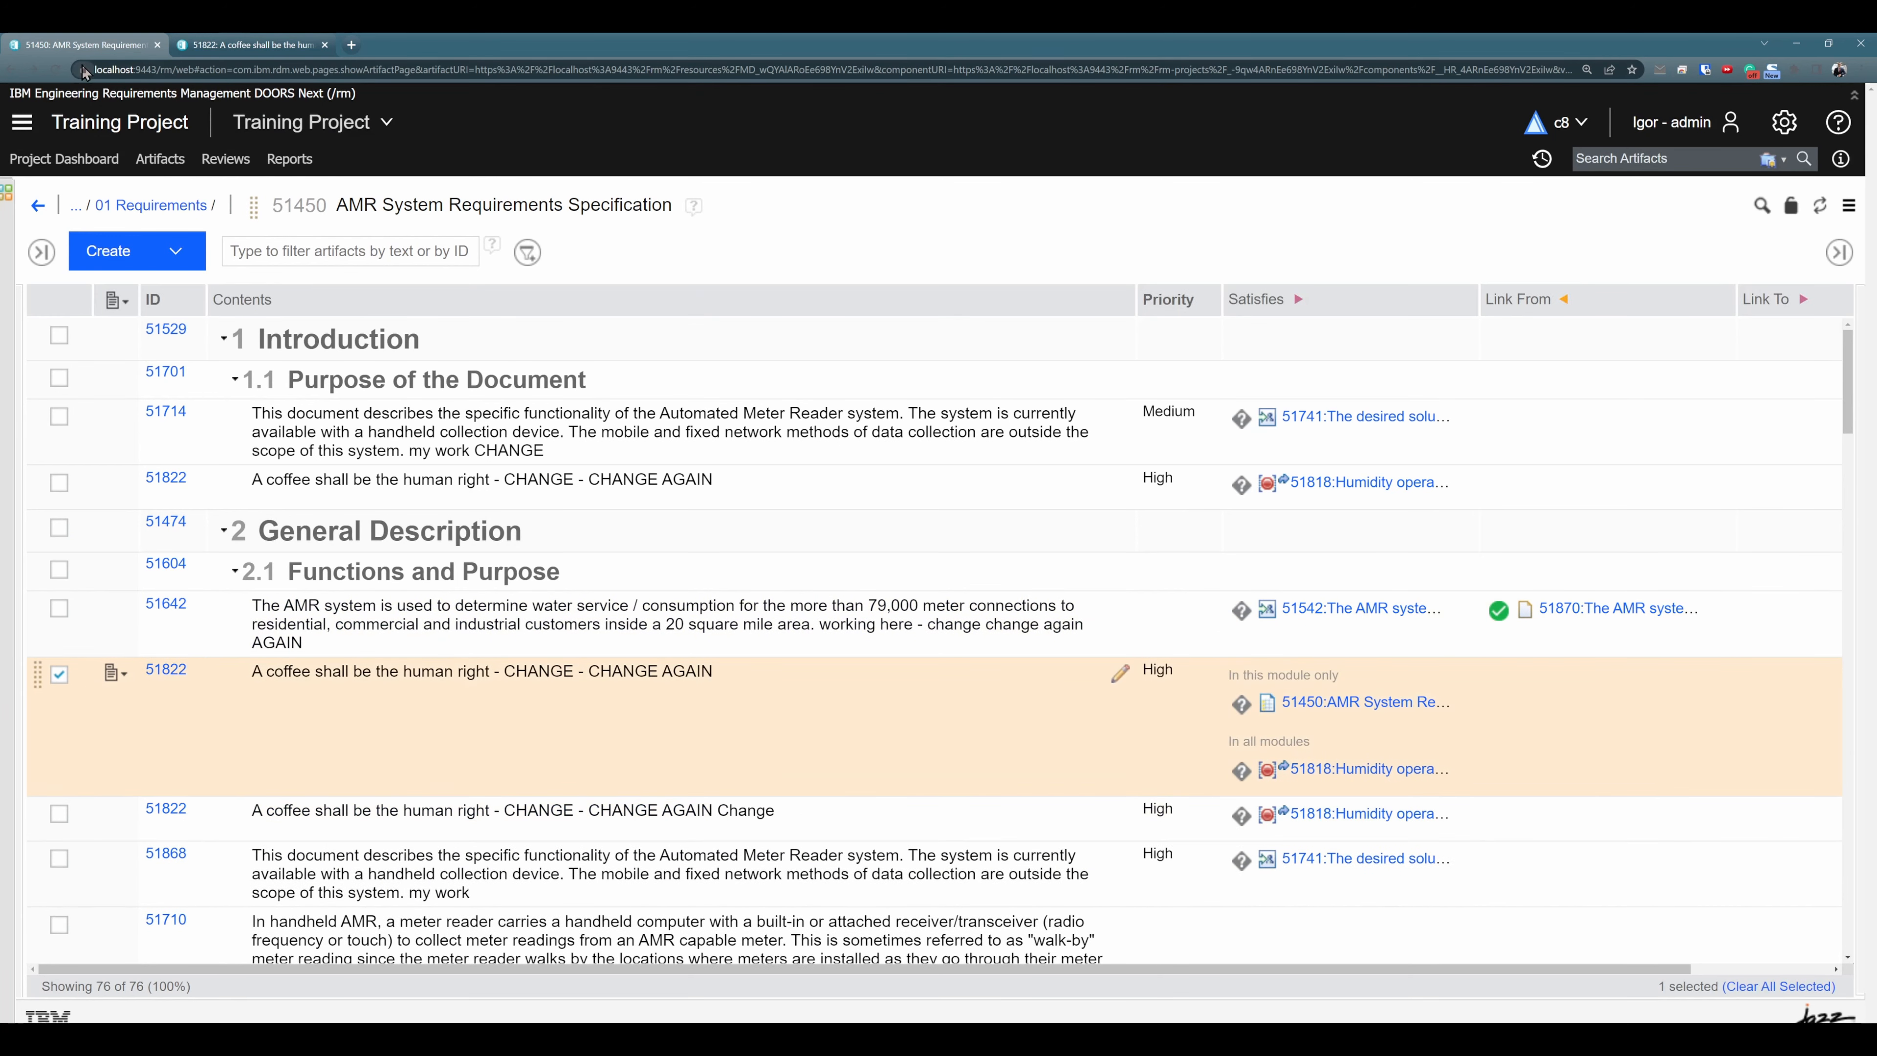
click(55, 69)
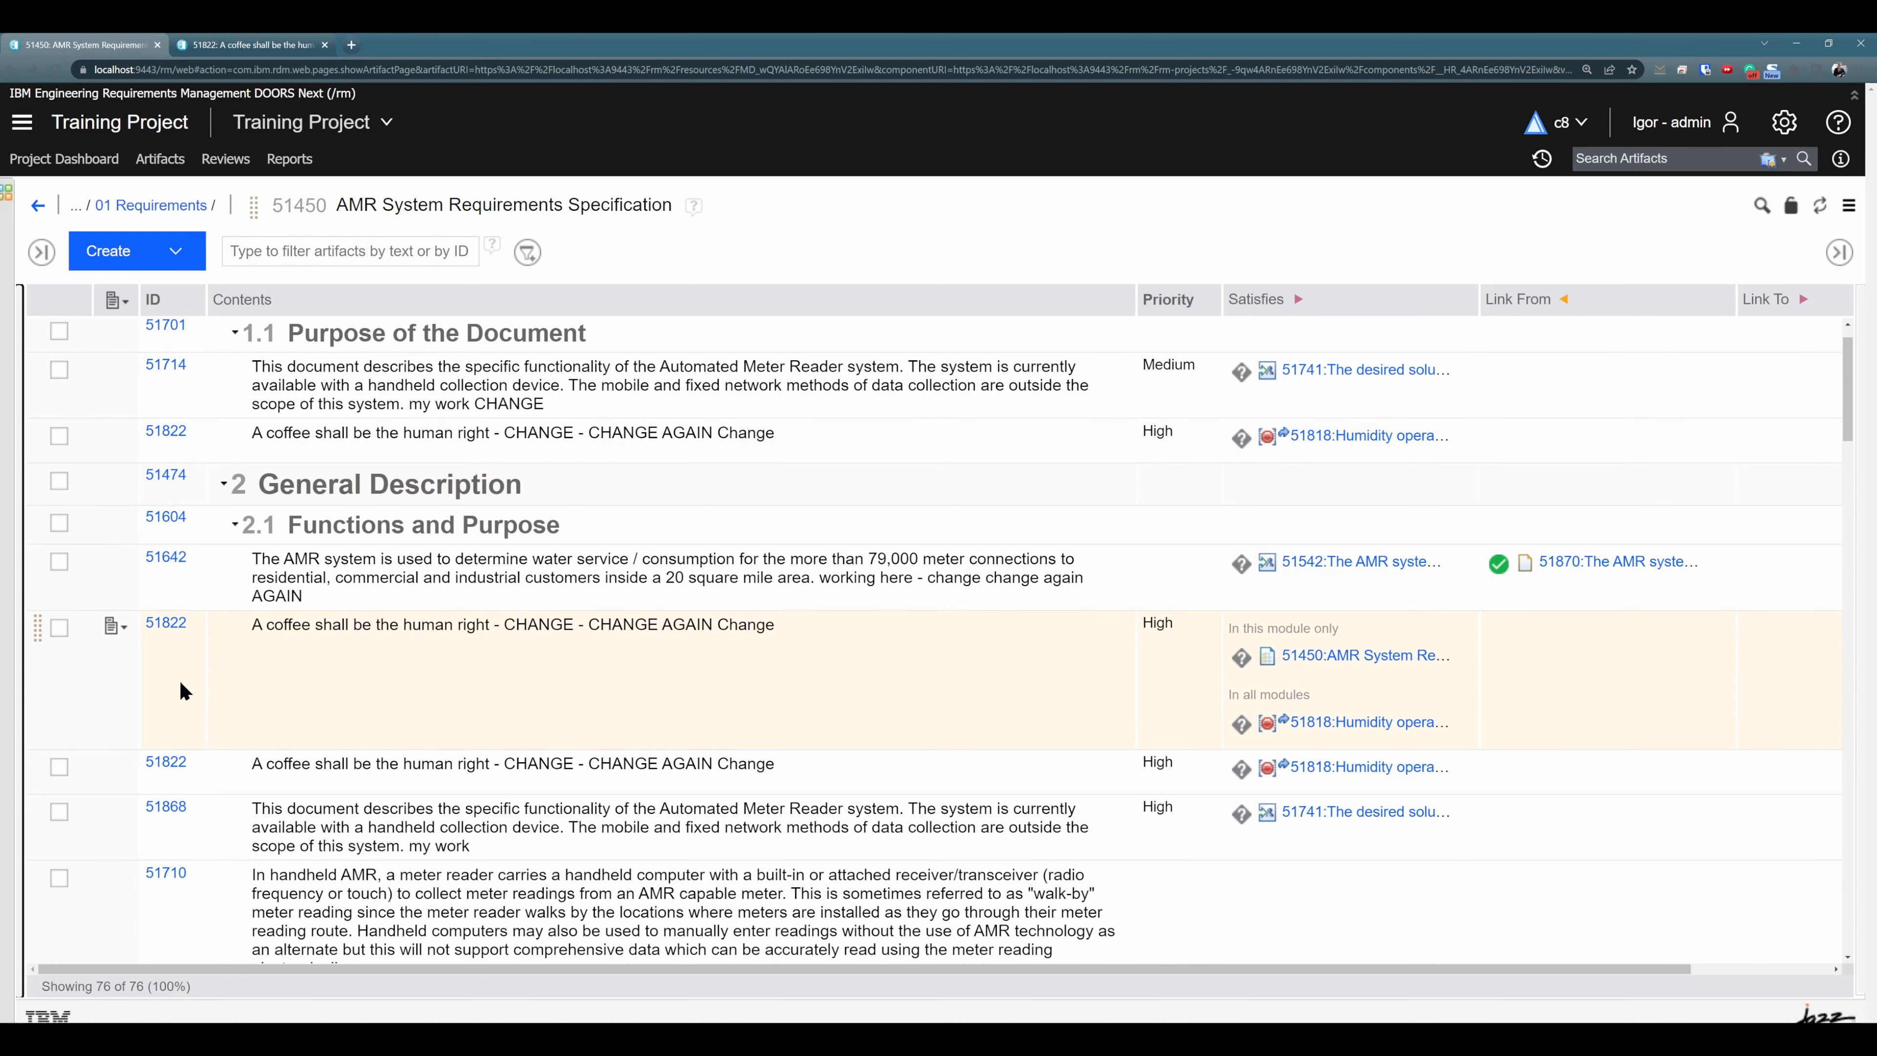
mouse_move(173, 443)
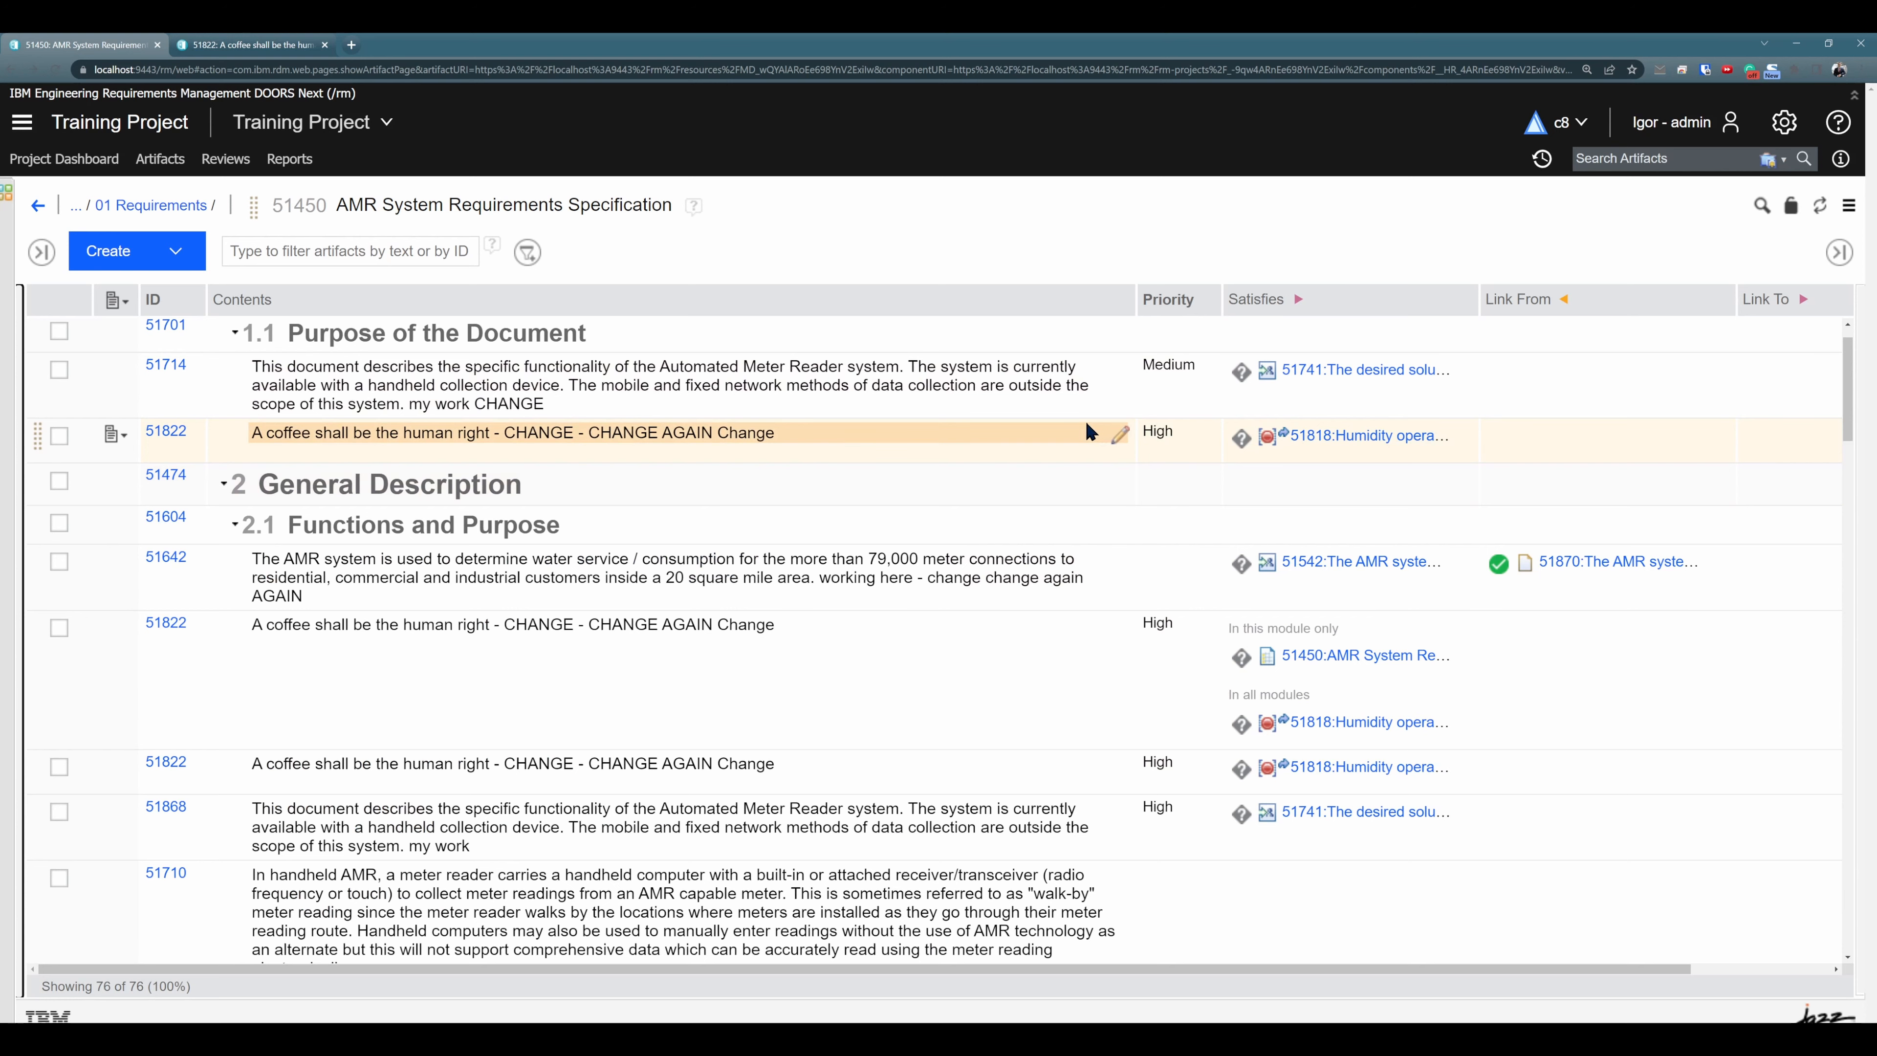
click(196, 252)
click(201, 497)
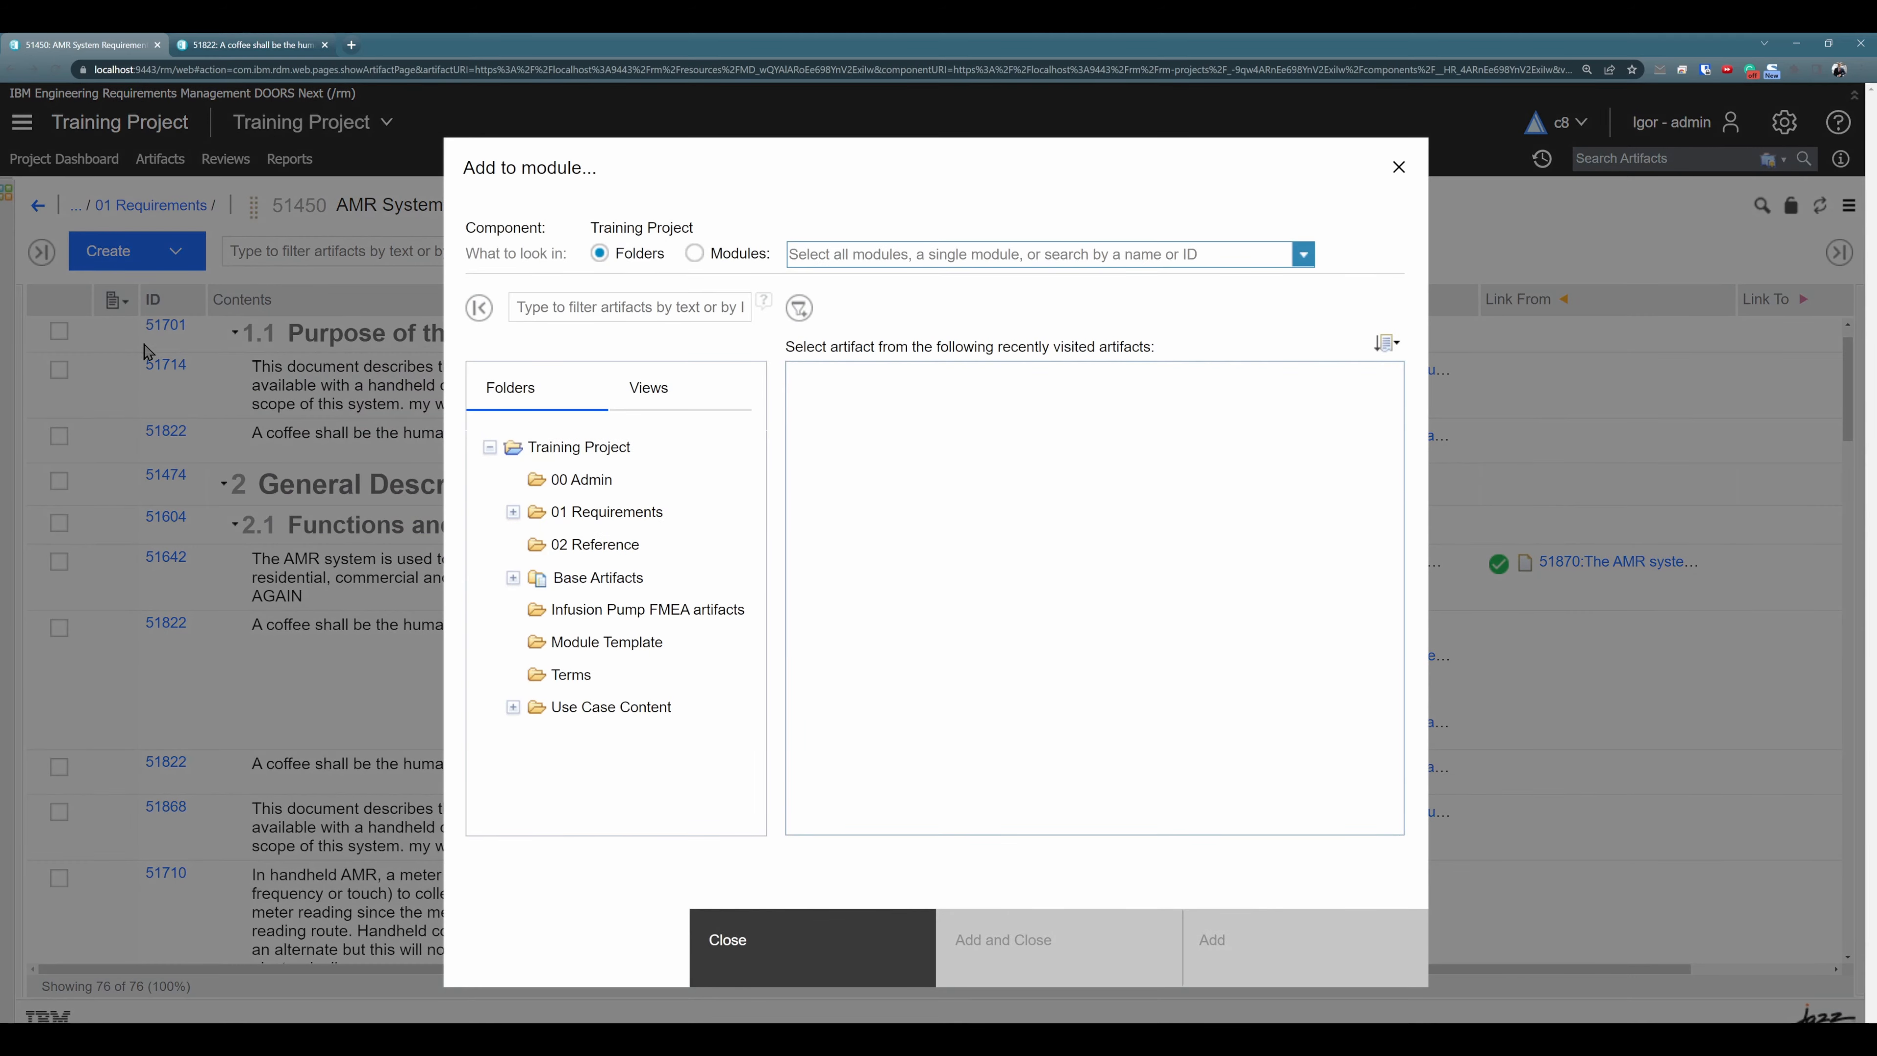
click(1398, 168)
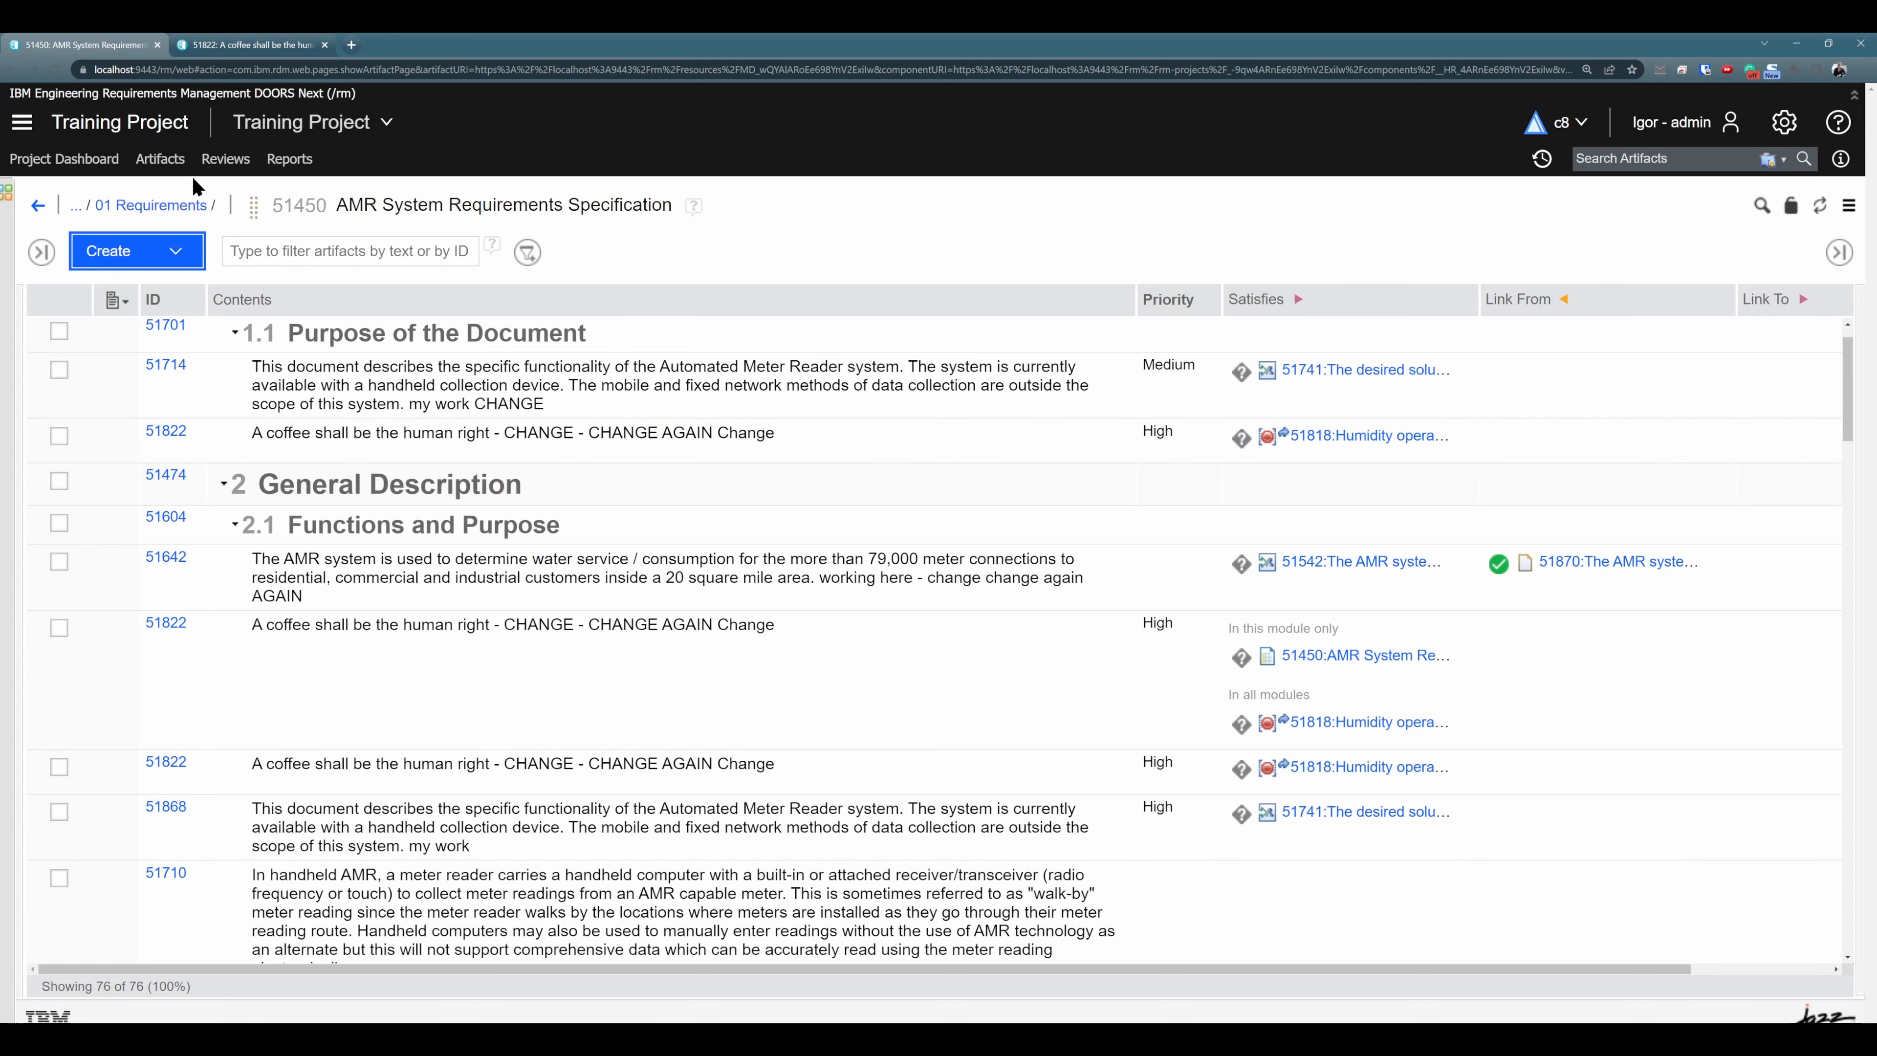
- Copy base artifact 51822 from the project's list of all artifacts
click(168, 172)
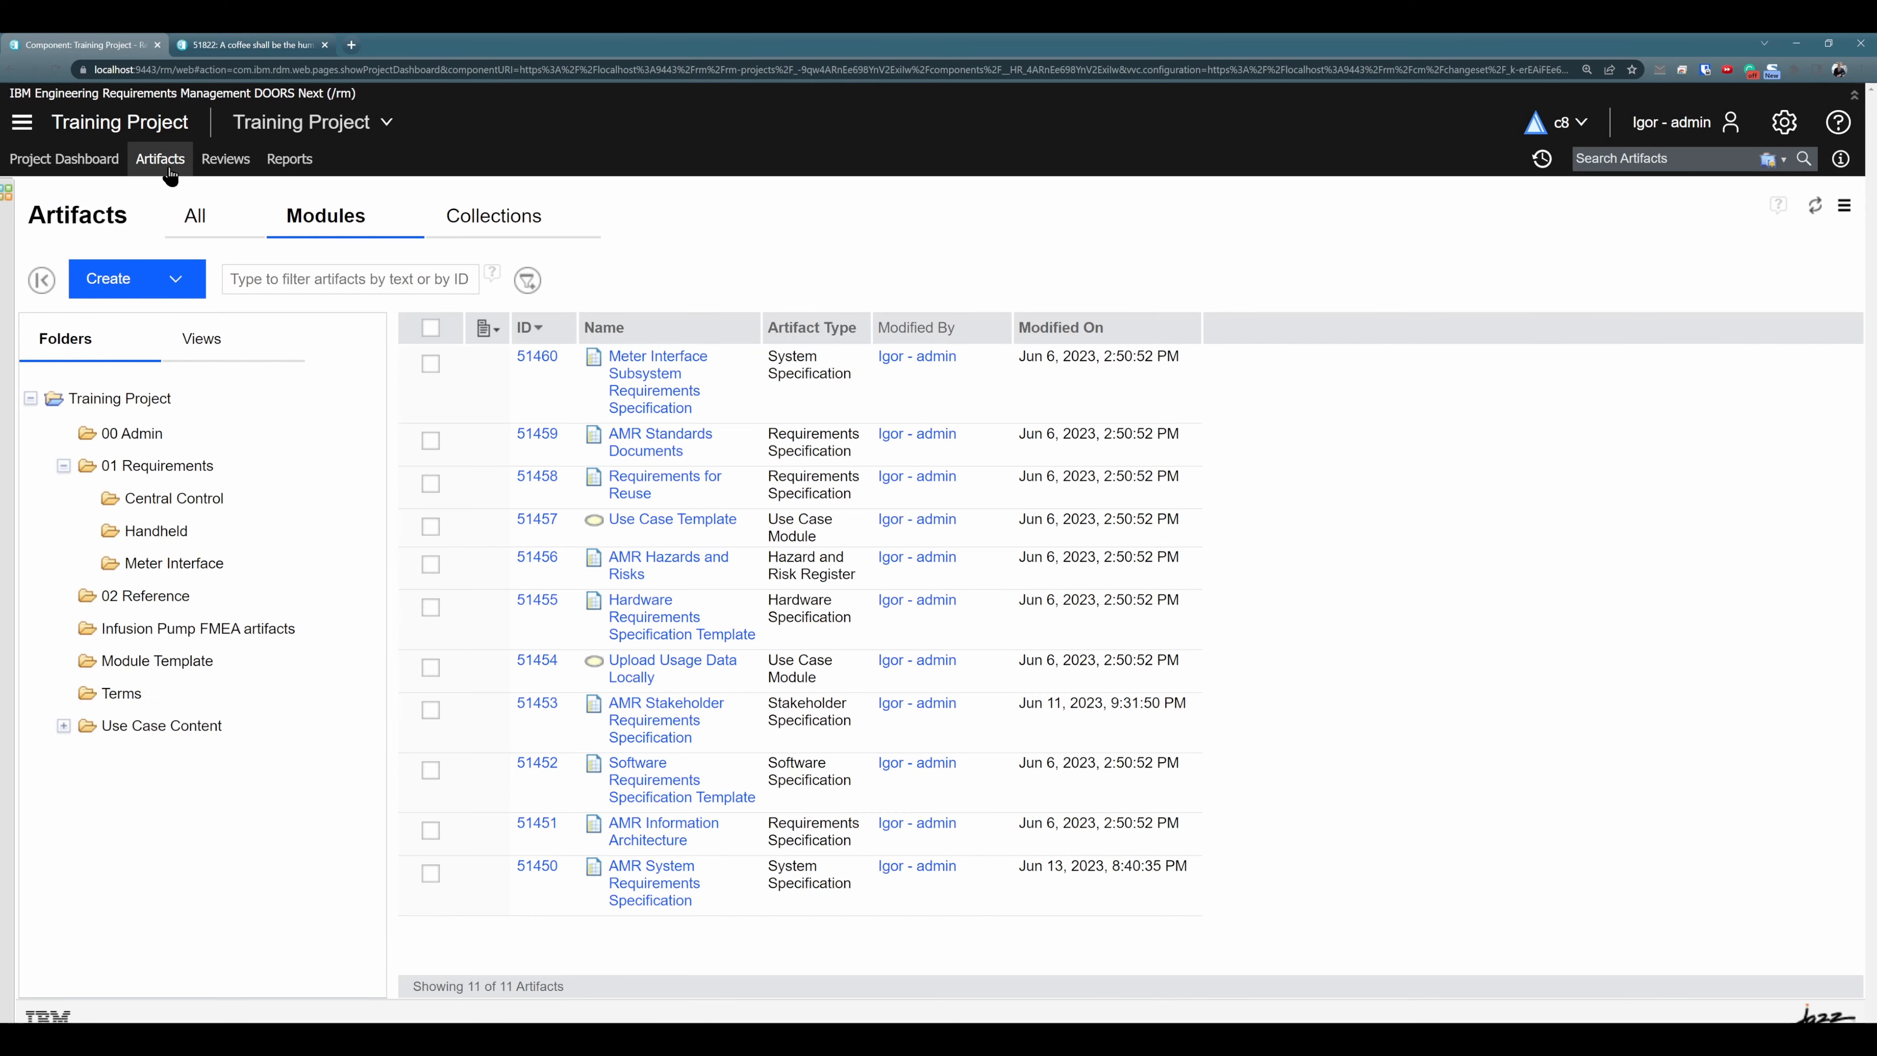
click(195, 215)
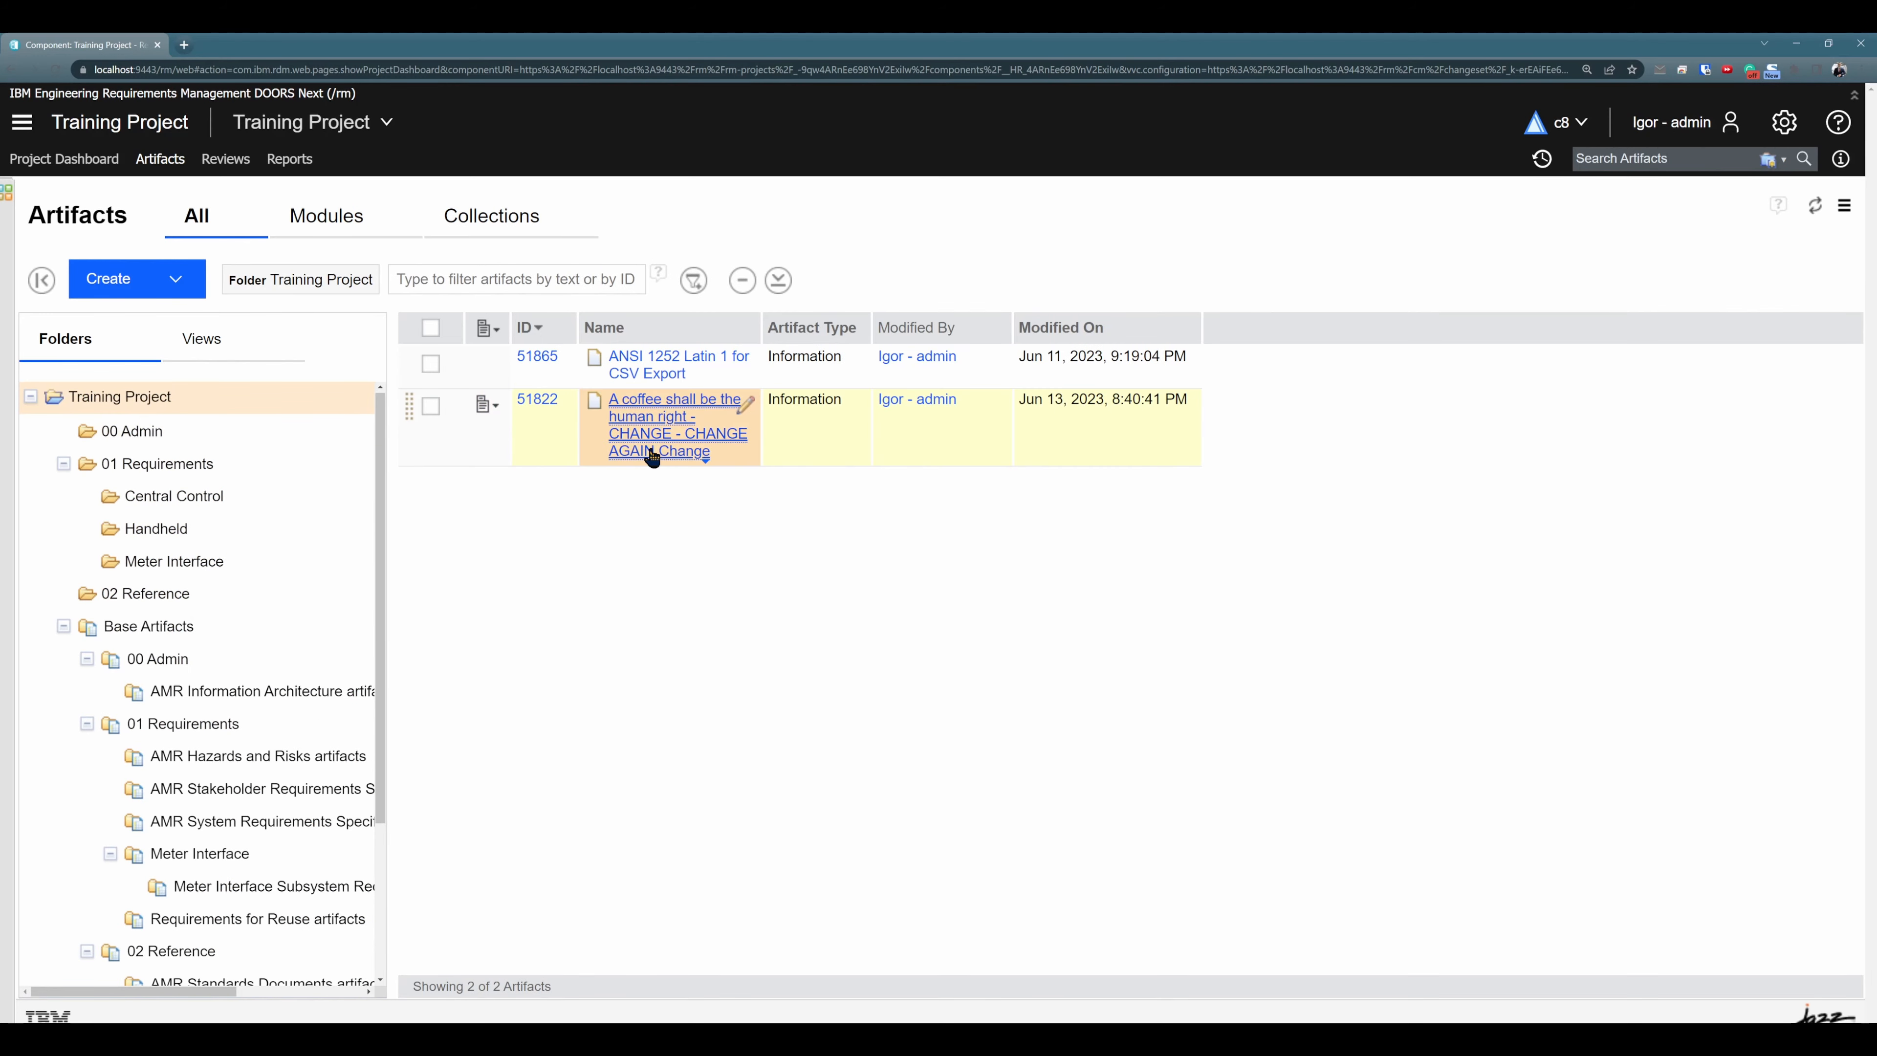
mouse_move(678, 428)
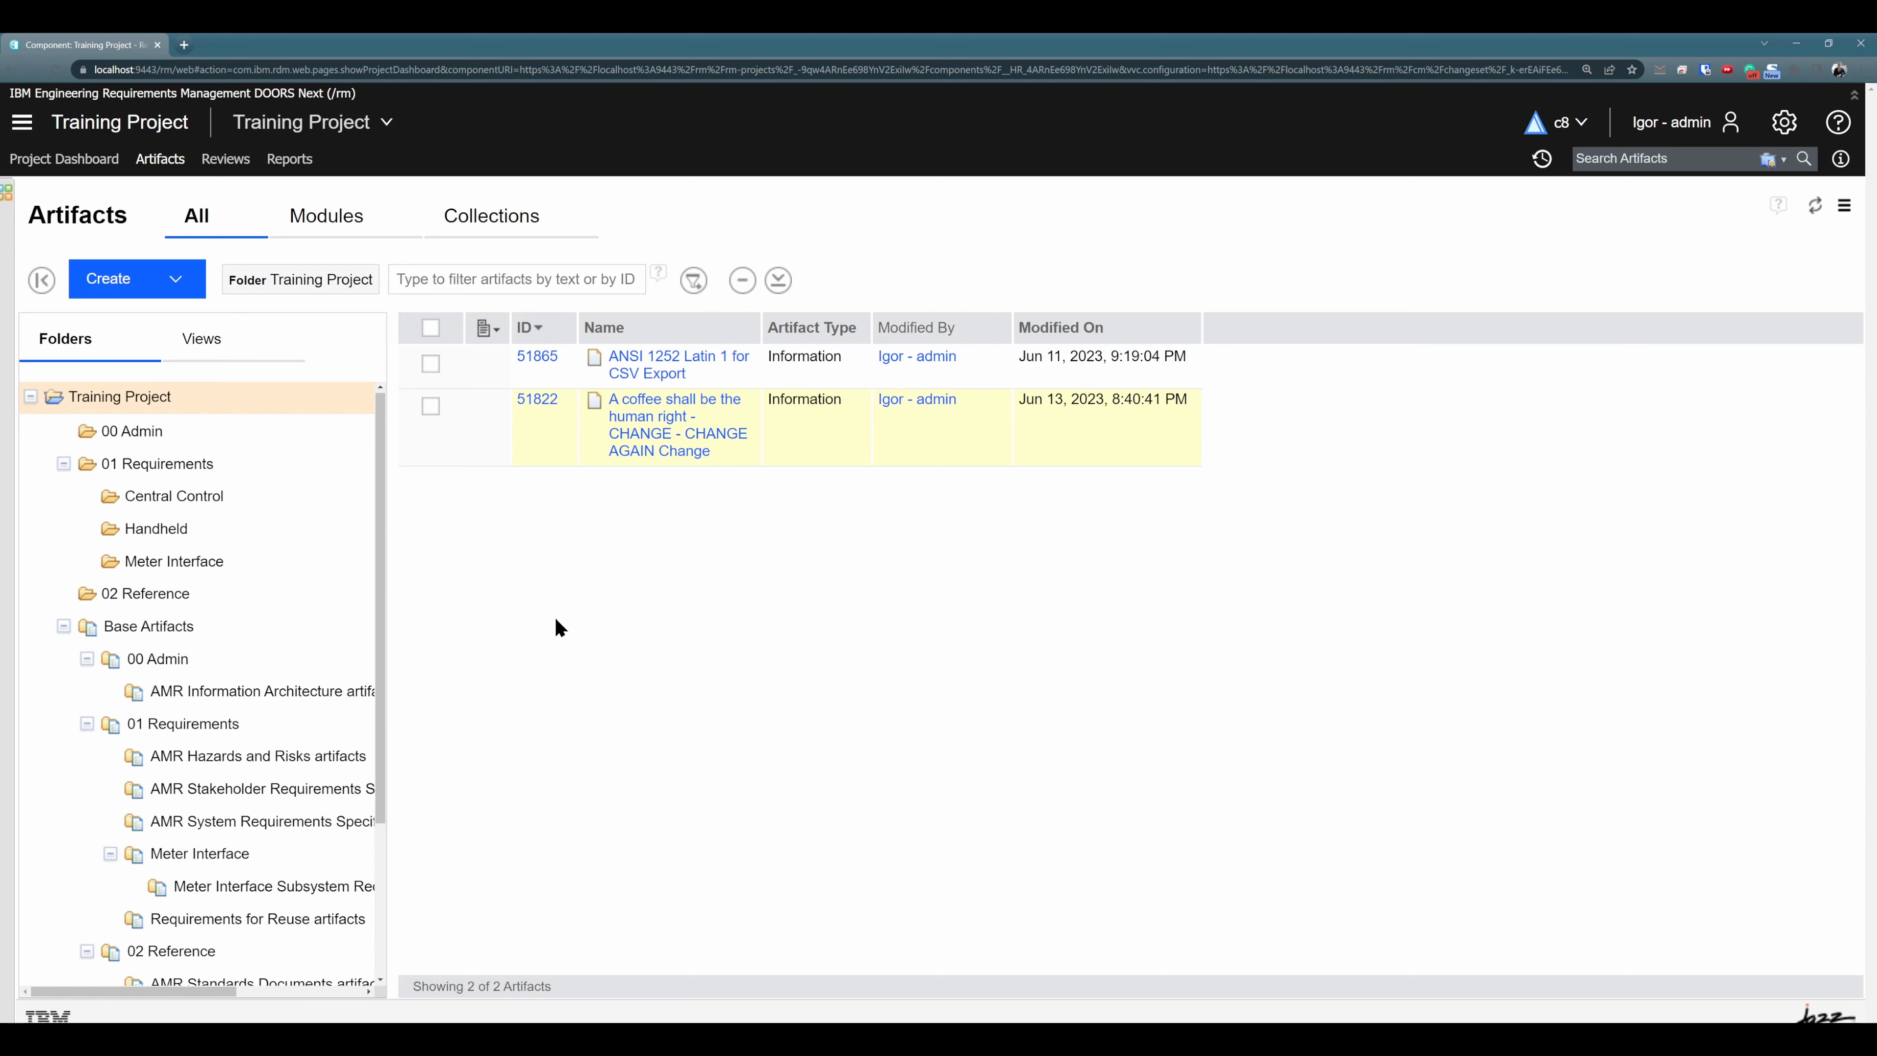
mouse_move(346, 414)
mouse_move(508, 414)
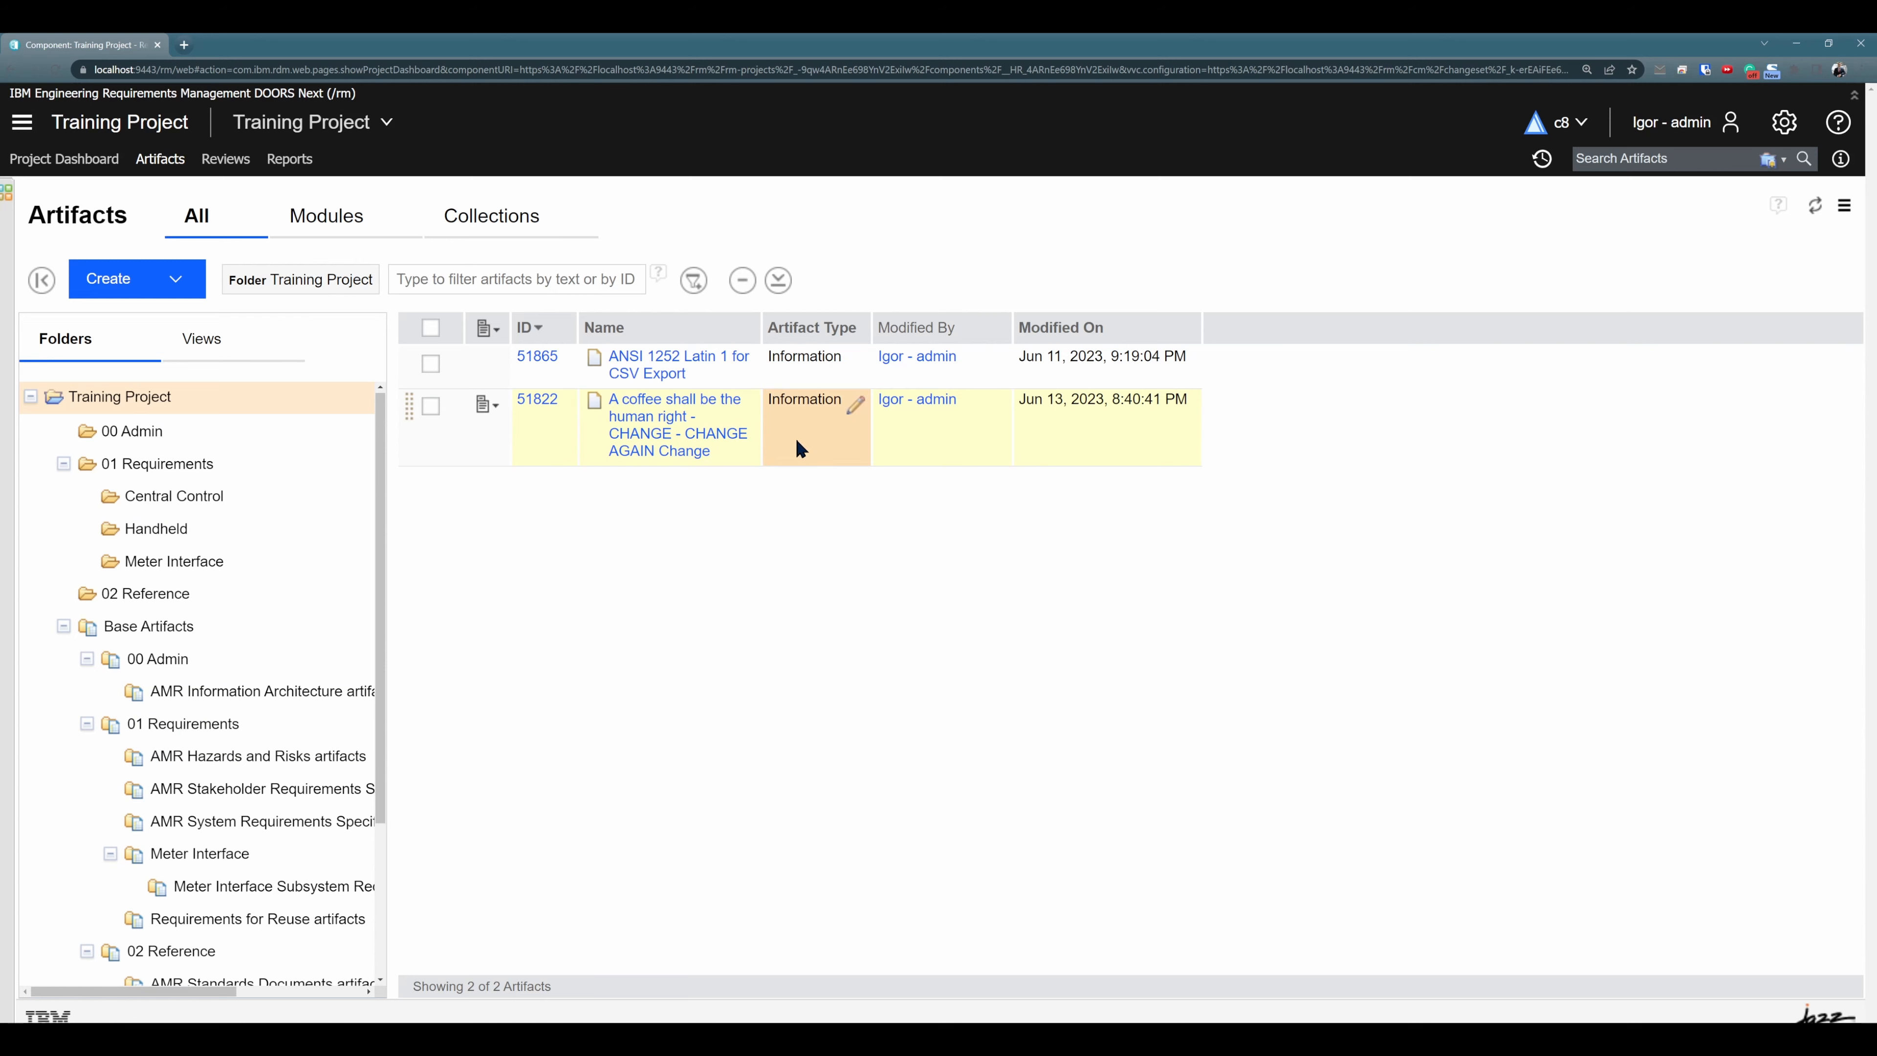
click(480, 414)
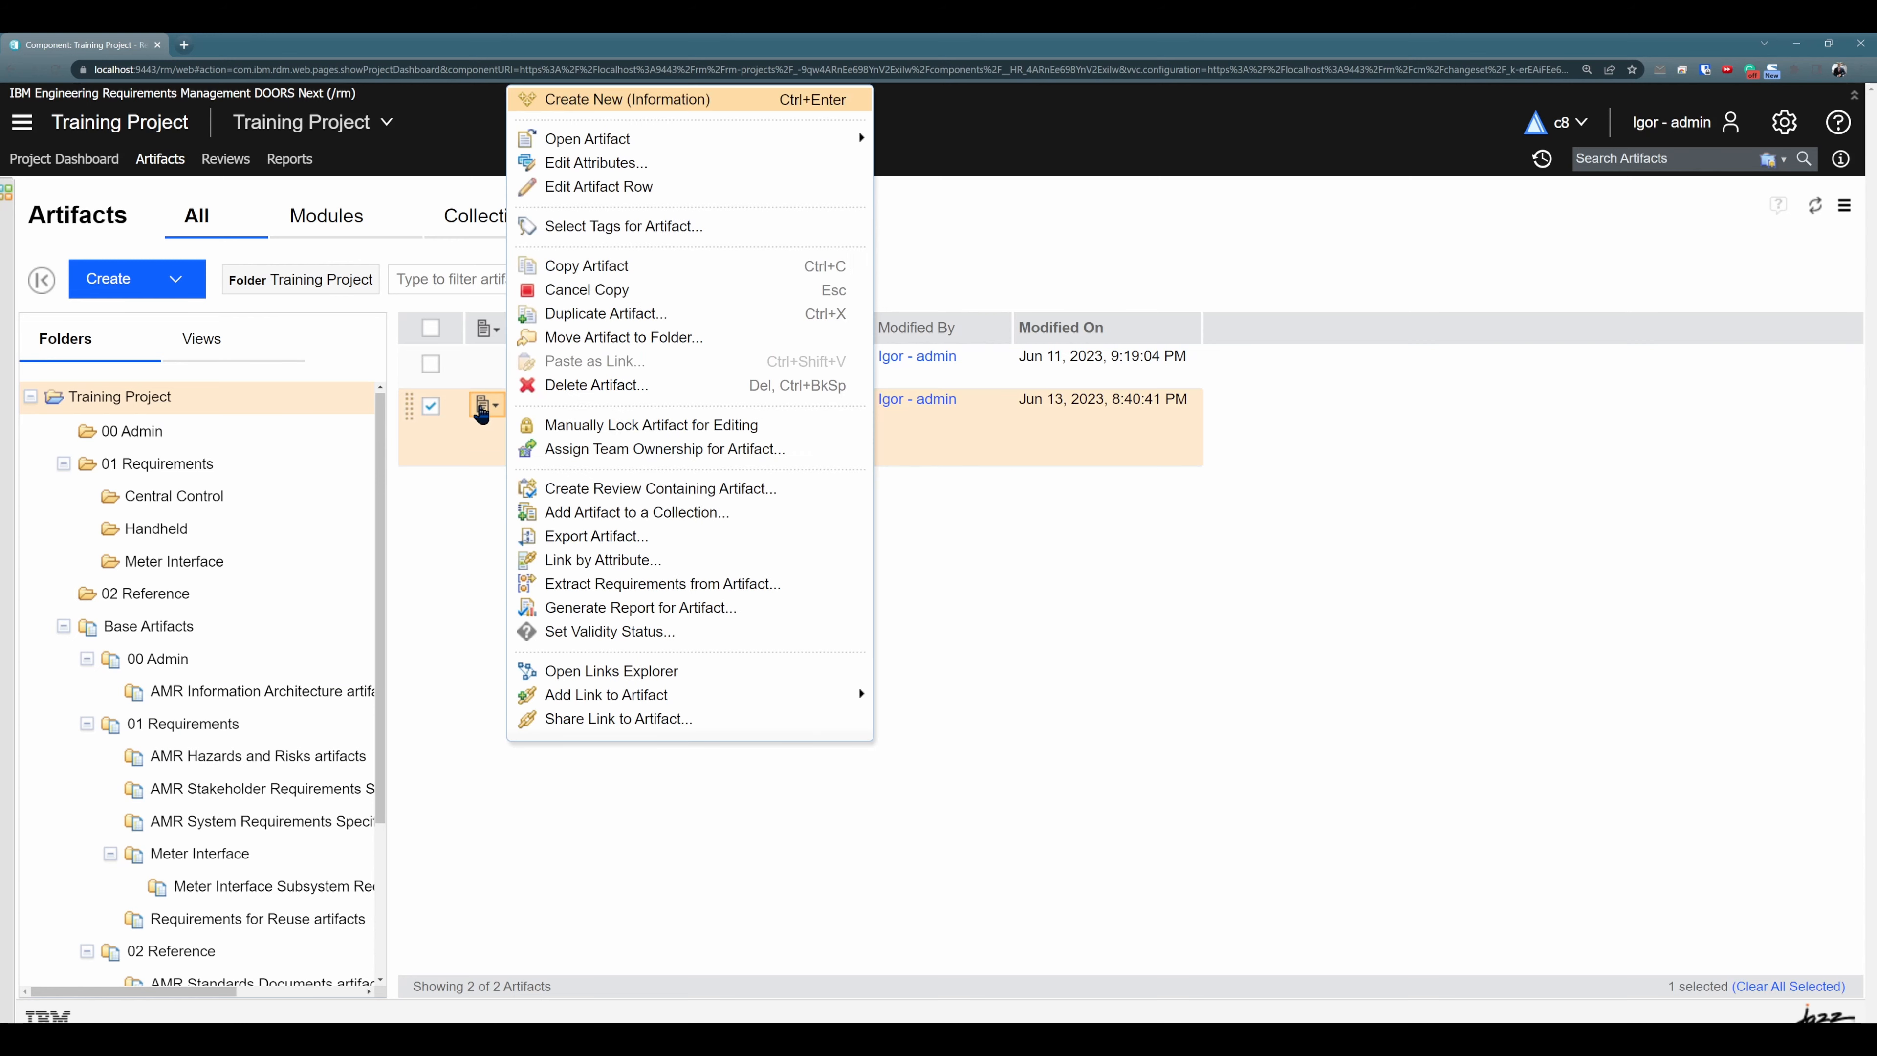
click(587, 262)
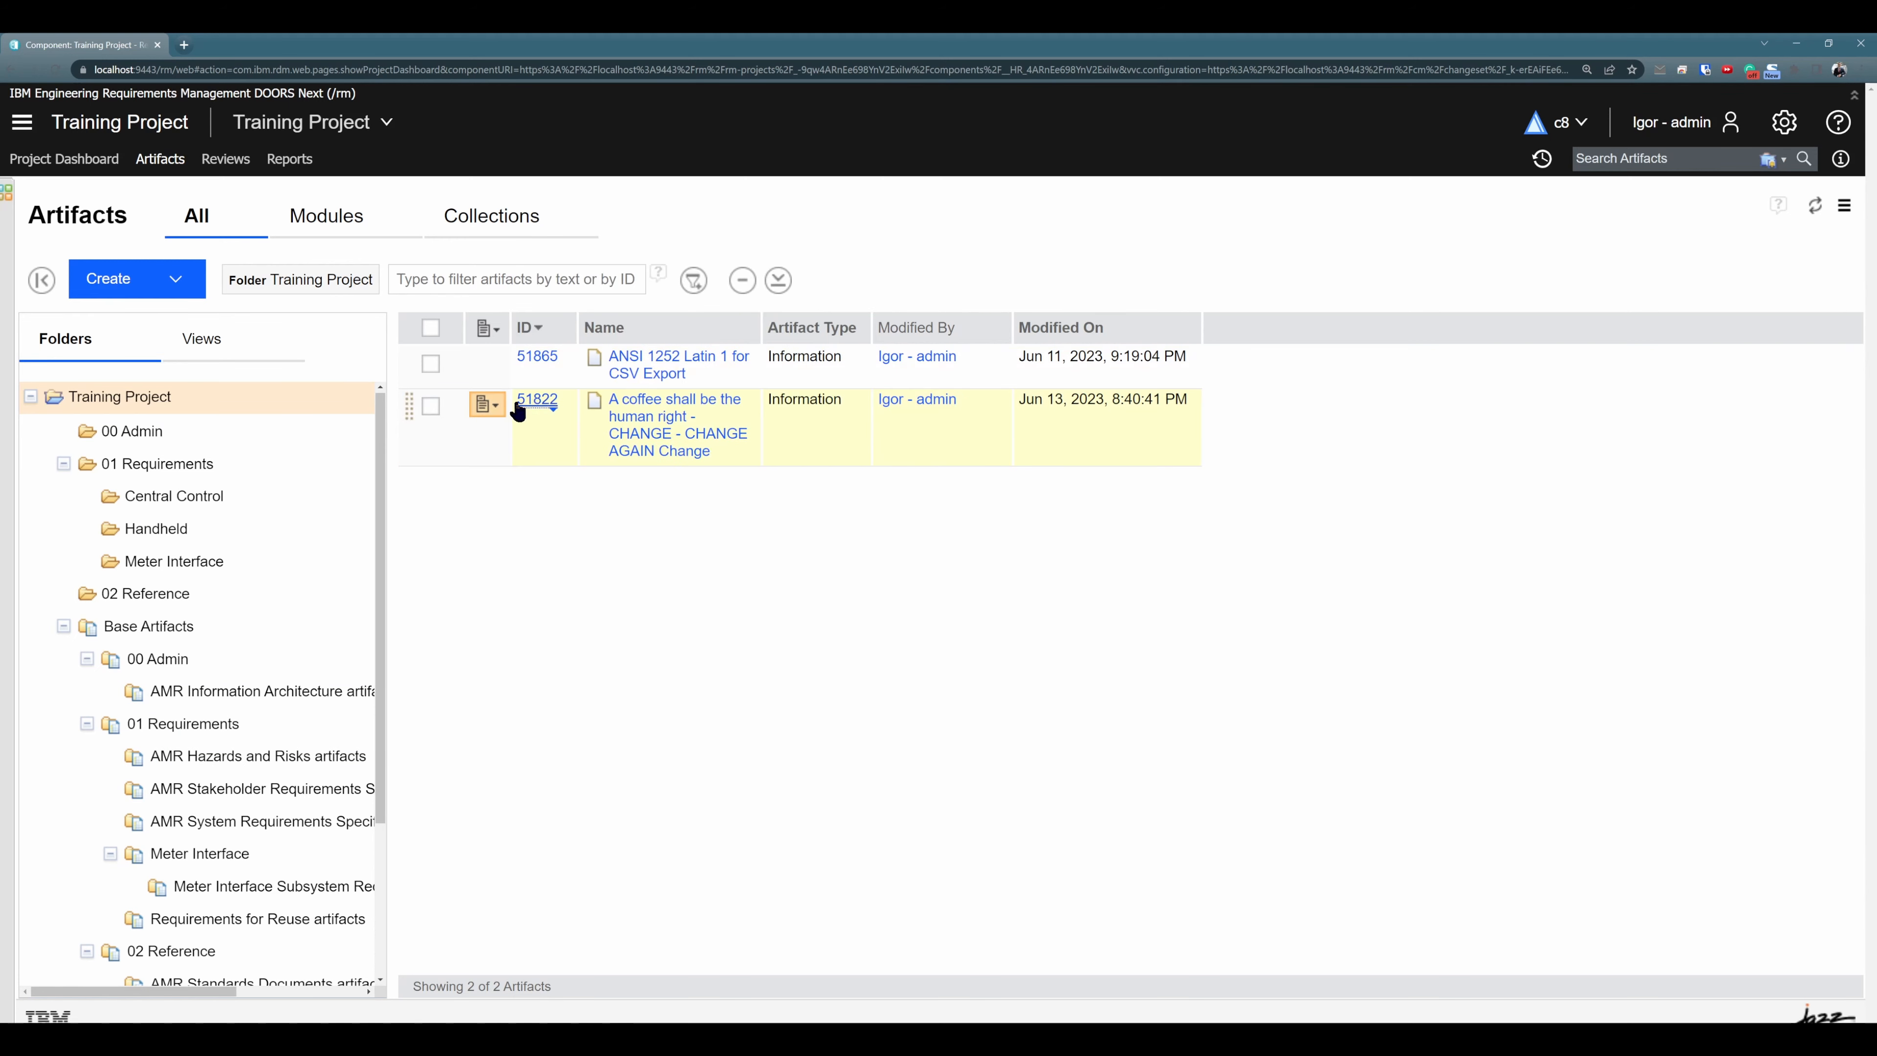
- Open the AMR System Requirements Specification module and review the Paste Special options for the copied artifact at 51822 in section 1.1
click(321, 222)
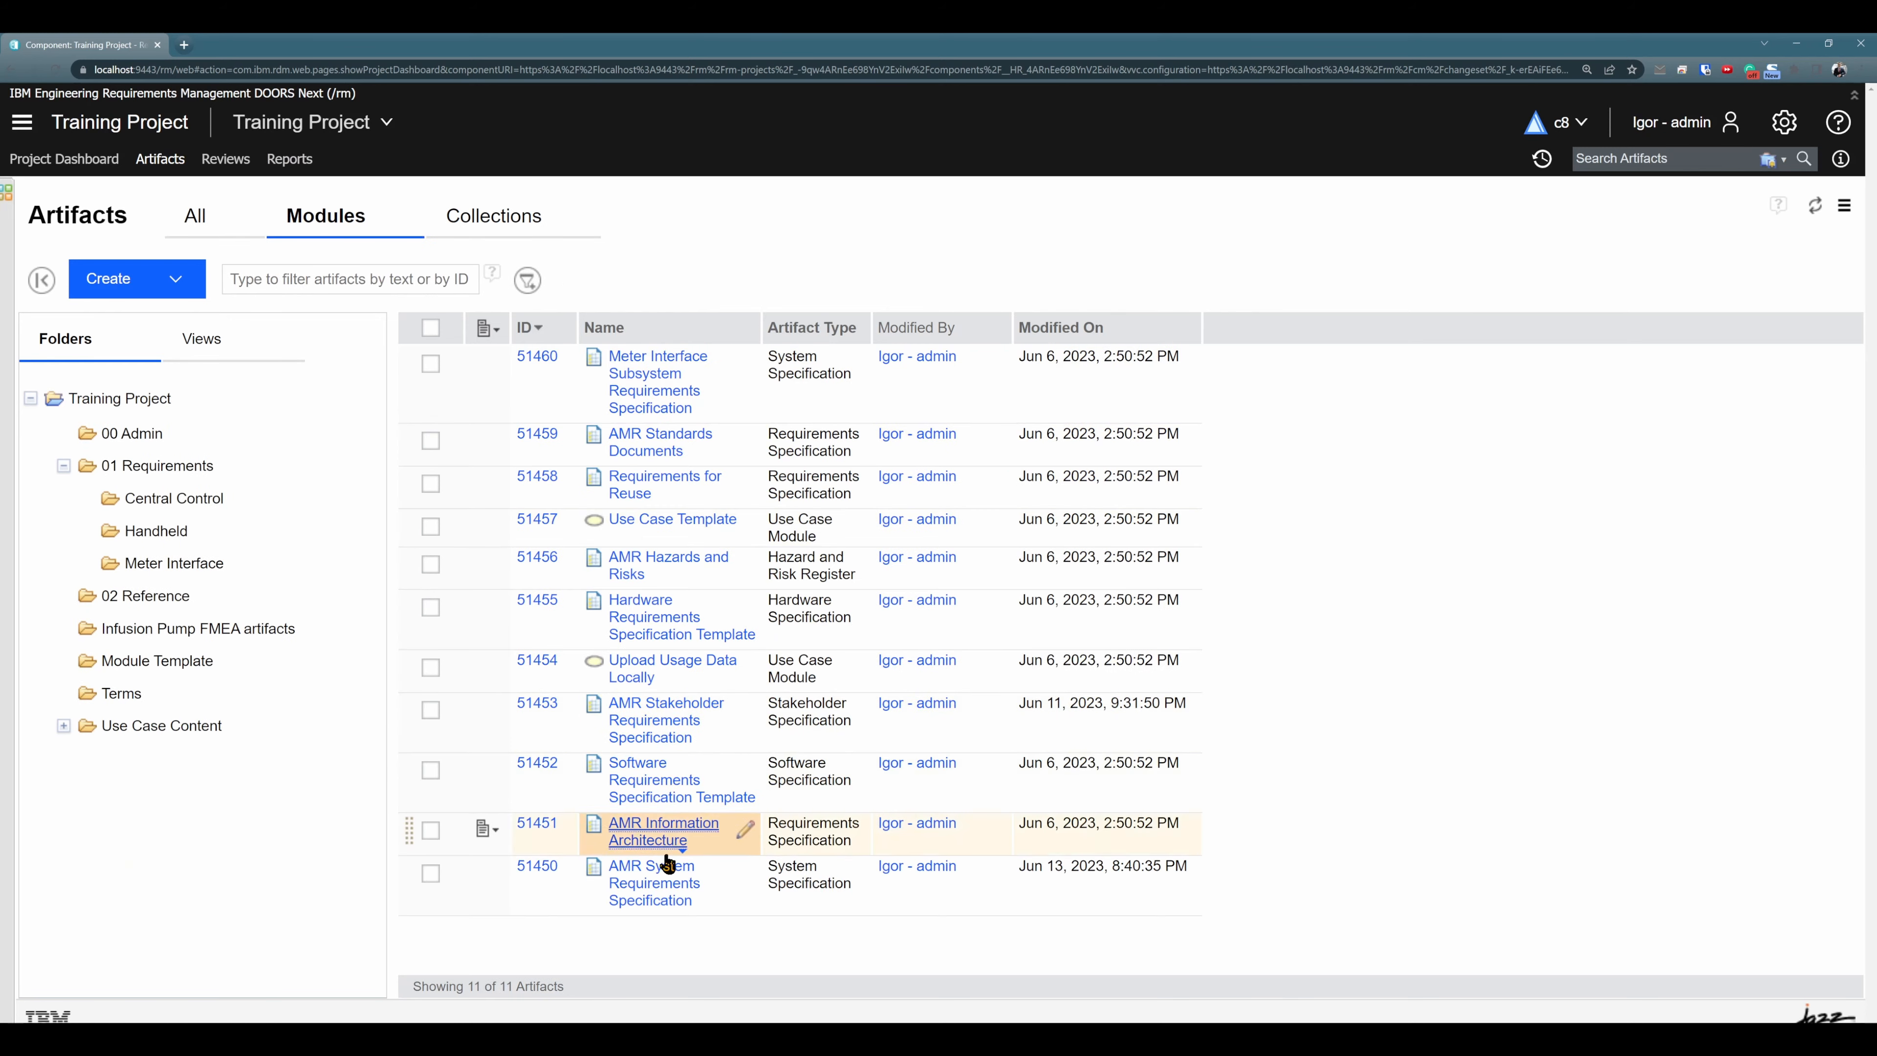
click(656, 901)
click(283, 489)
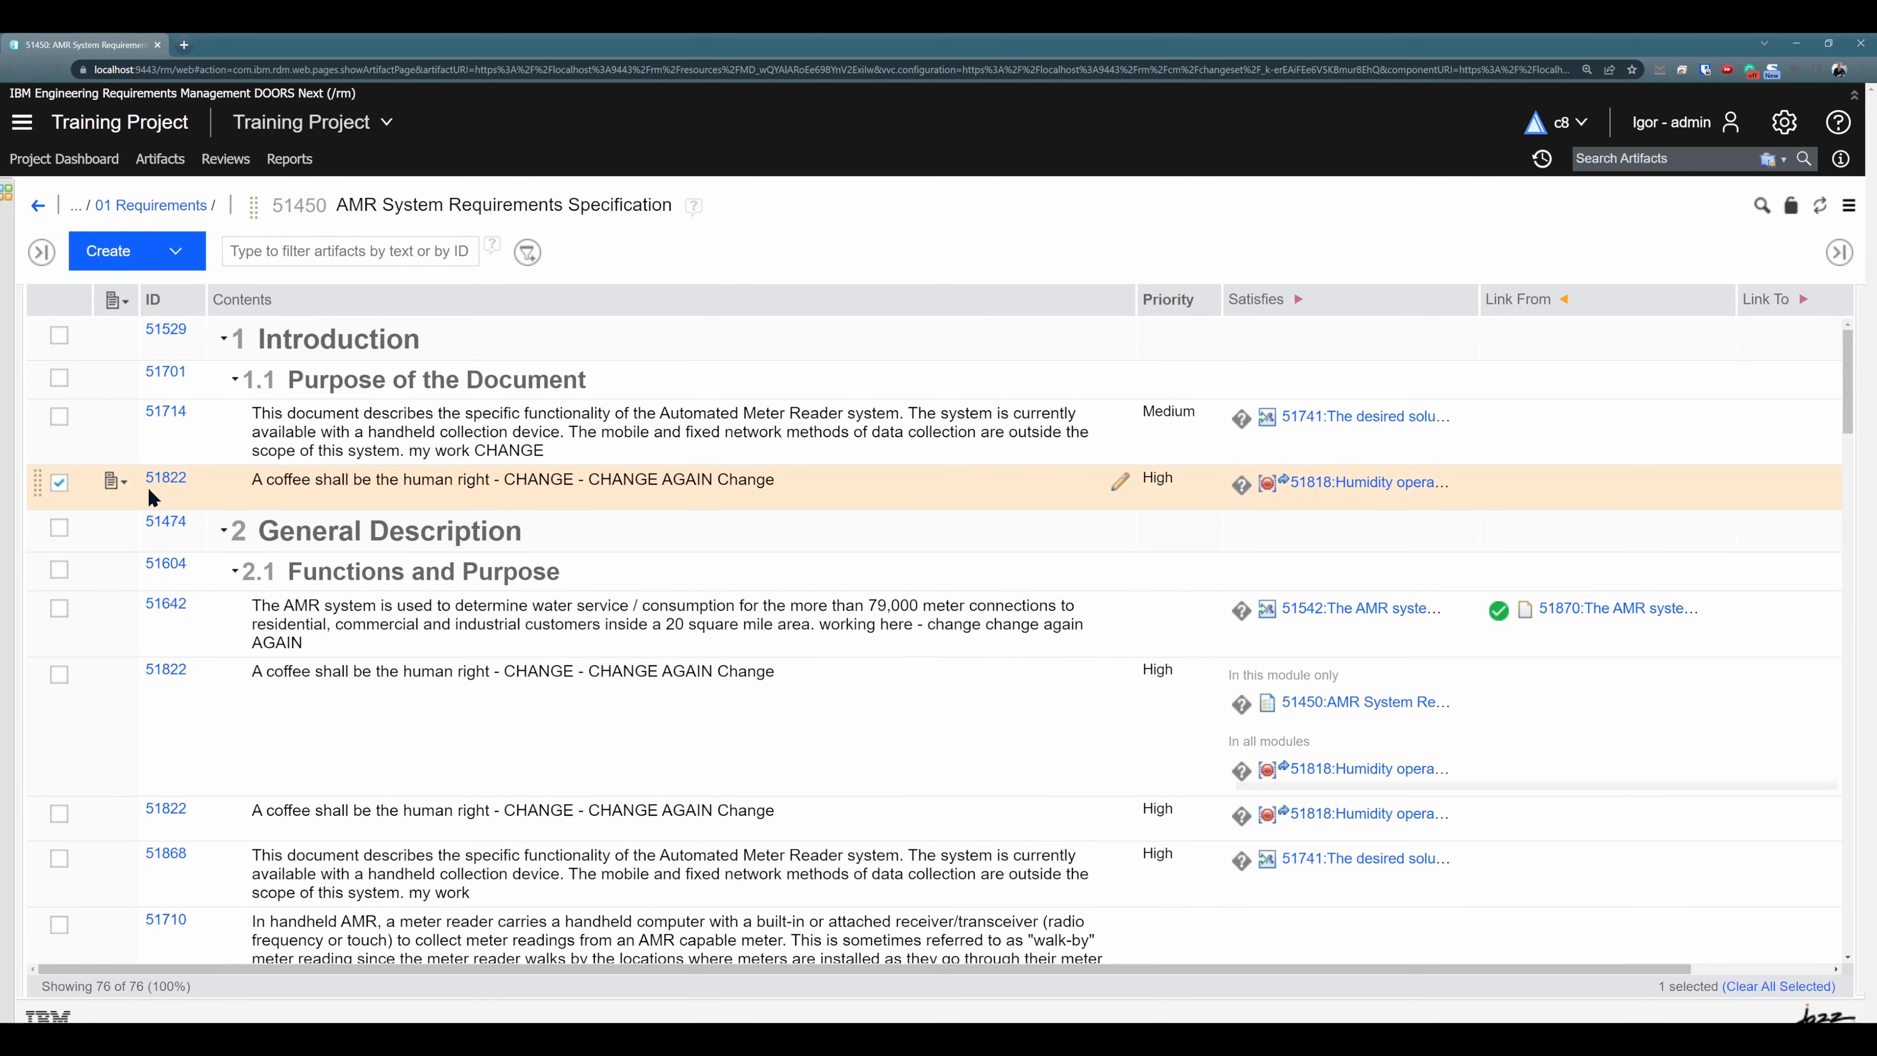
click(120, 490)
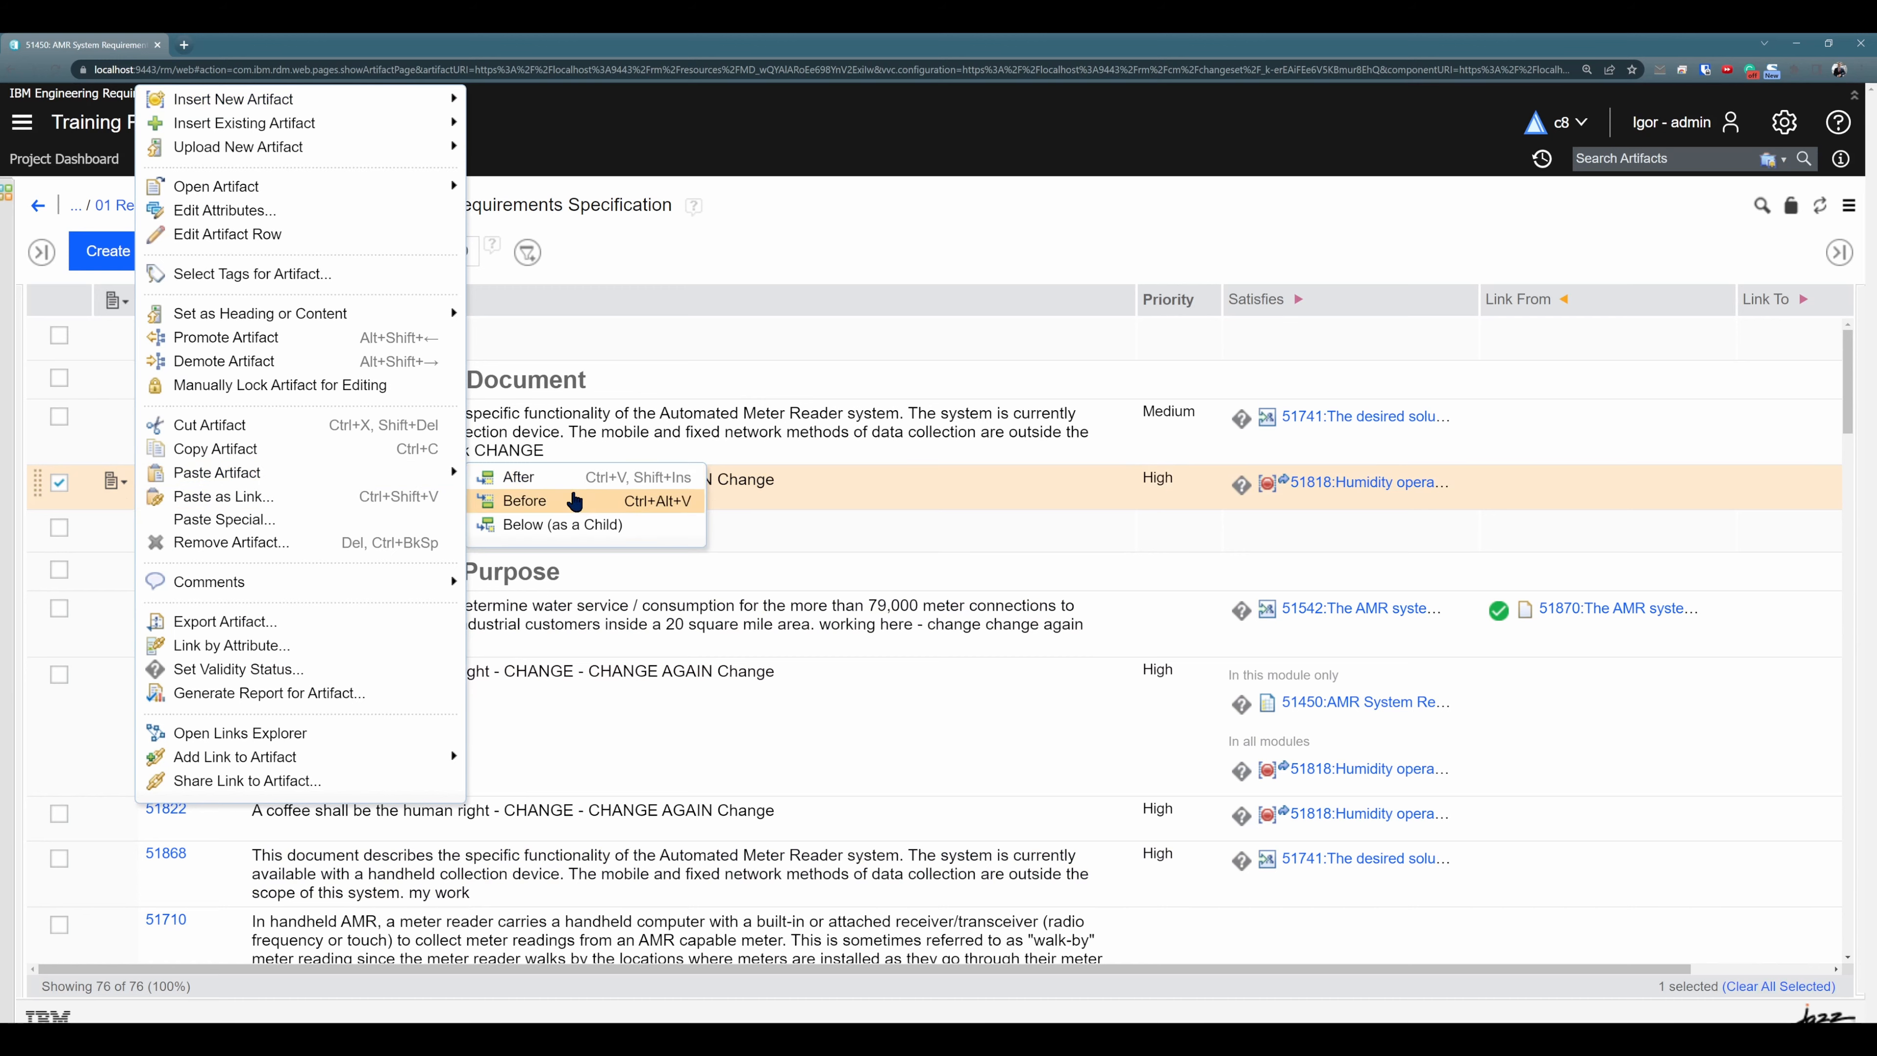
click(283, 521)
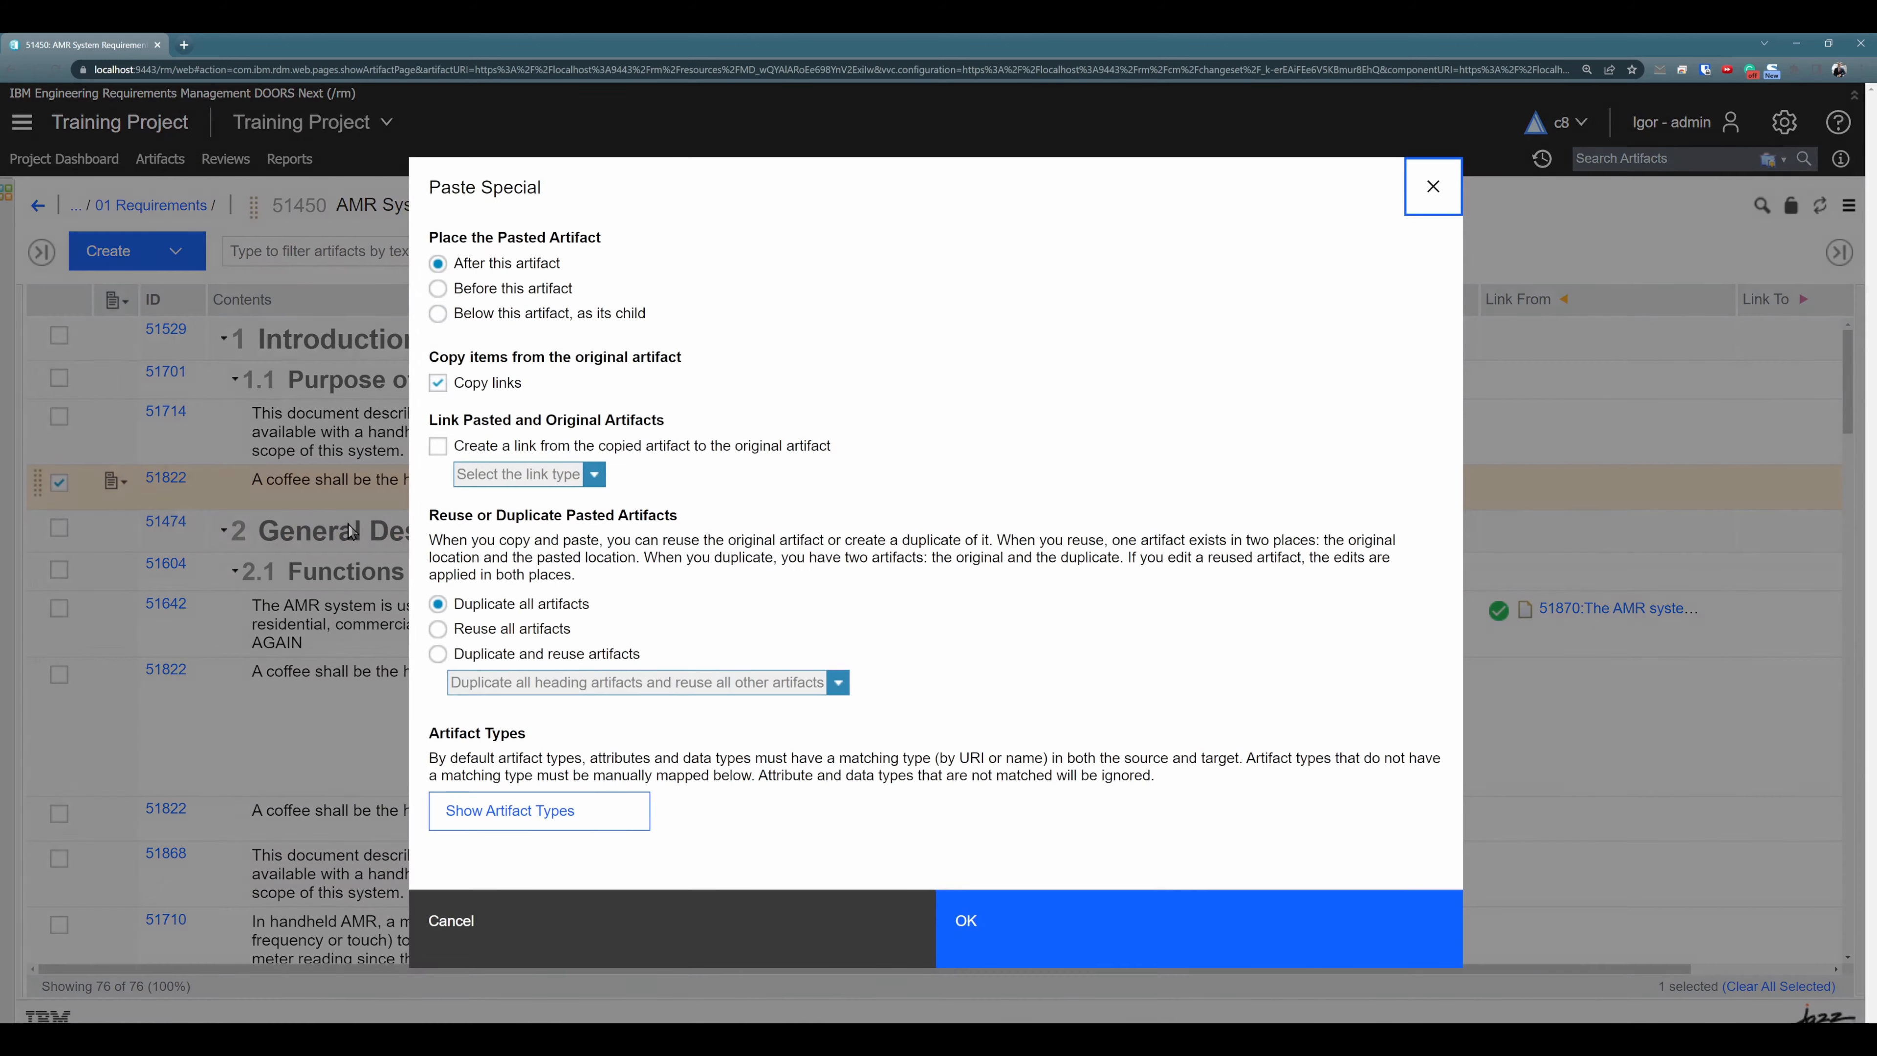
click(1435, 188)
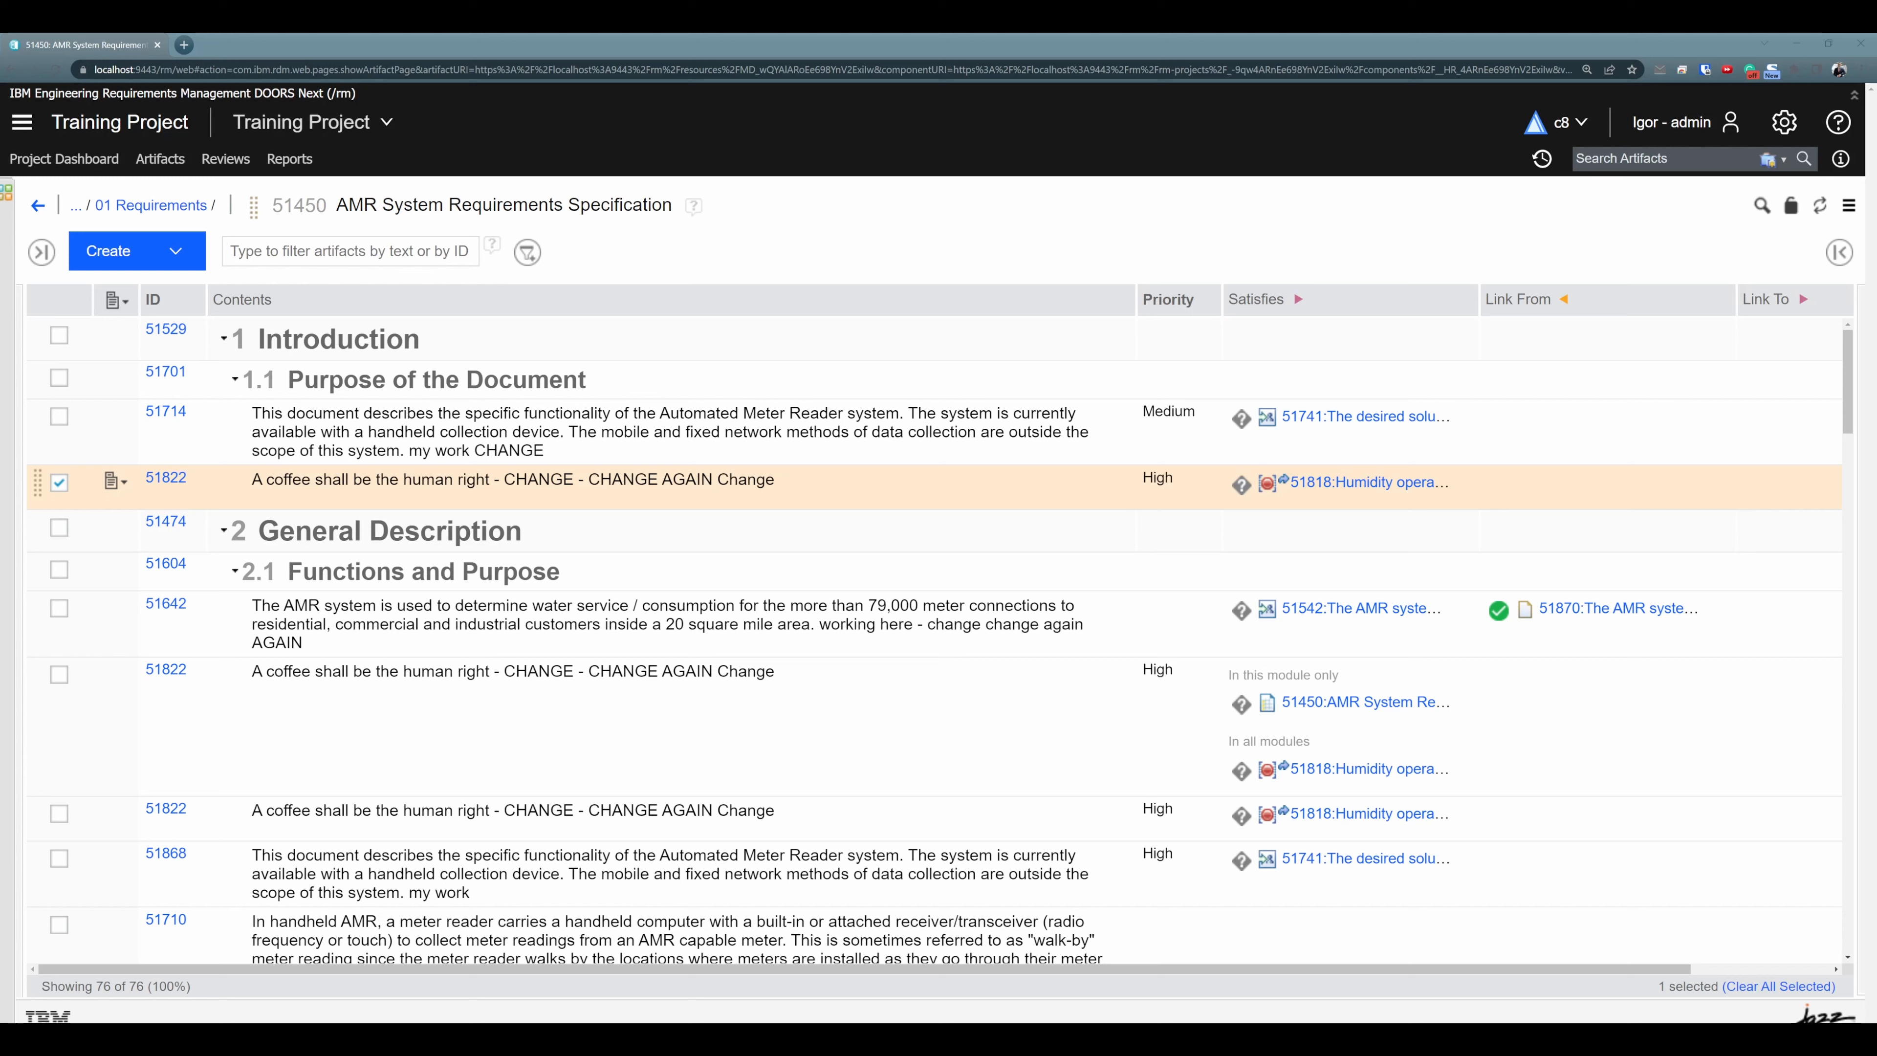
- Examine the details of artifact 51822 in section 1.1, including where it is used in modules
click(832, 479)
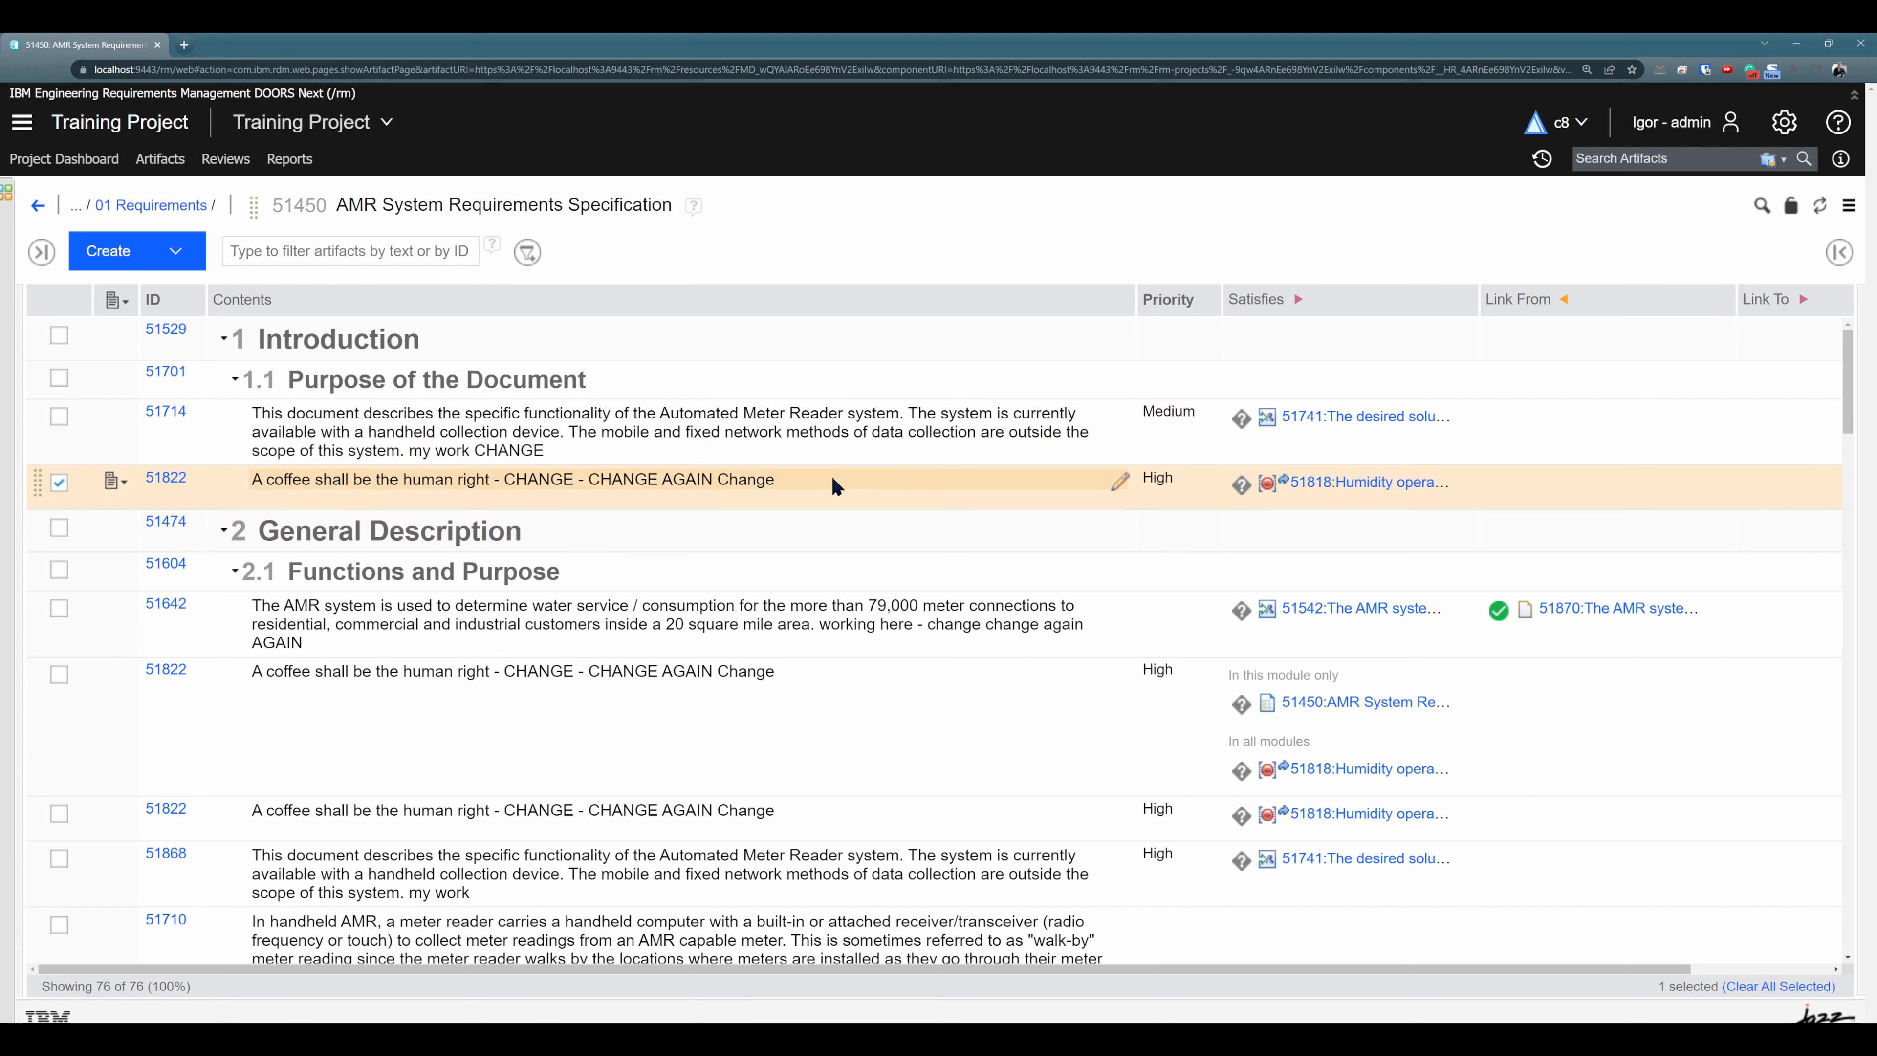
click(1840, 252)
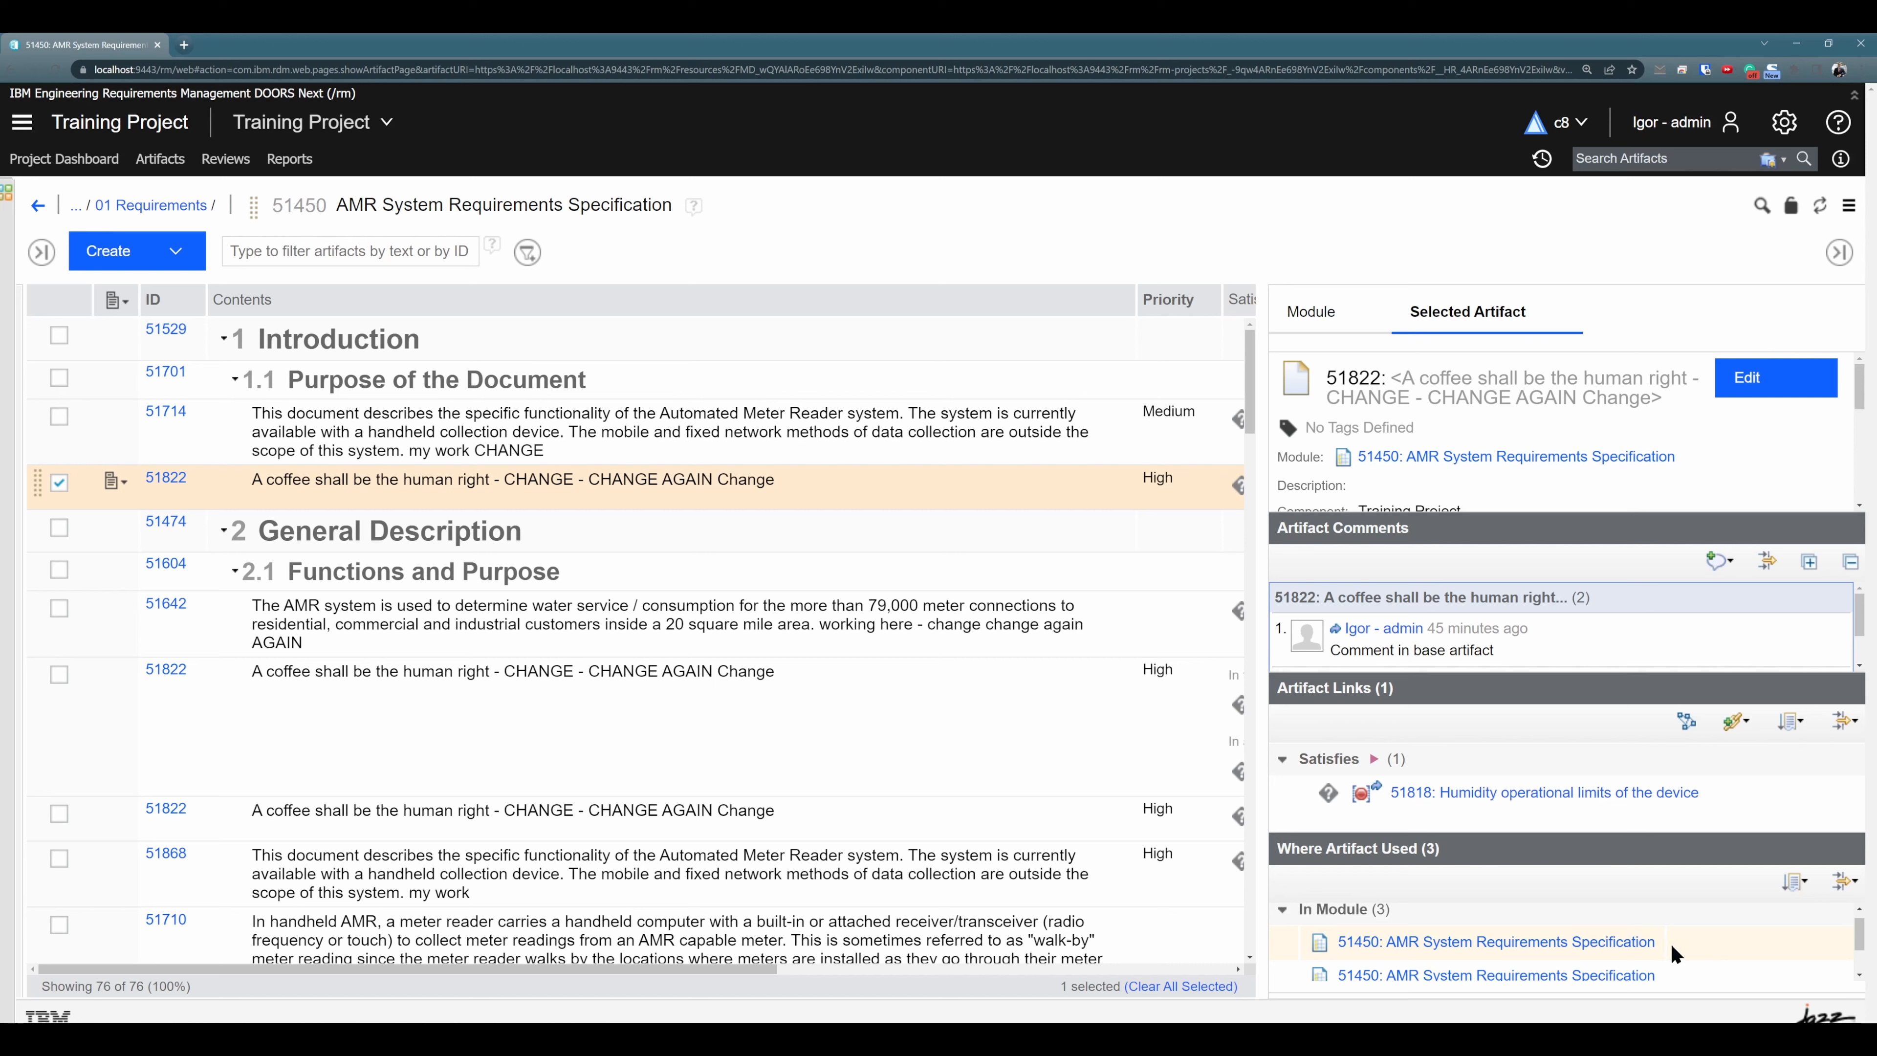
scroll(1698, 958, down, 1)
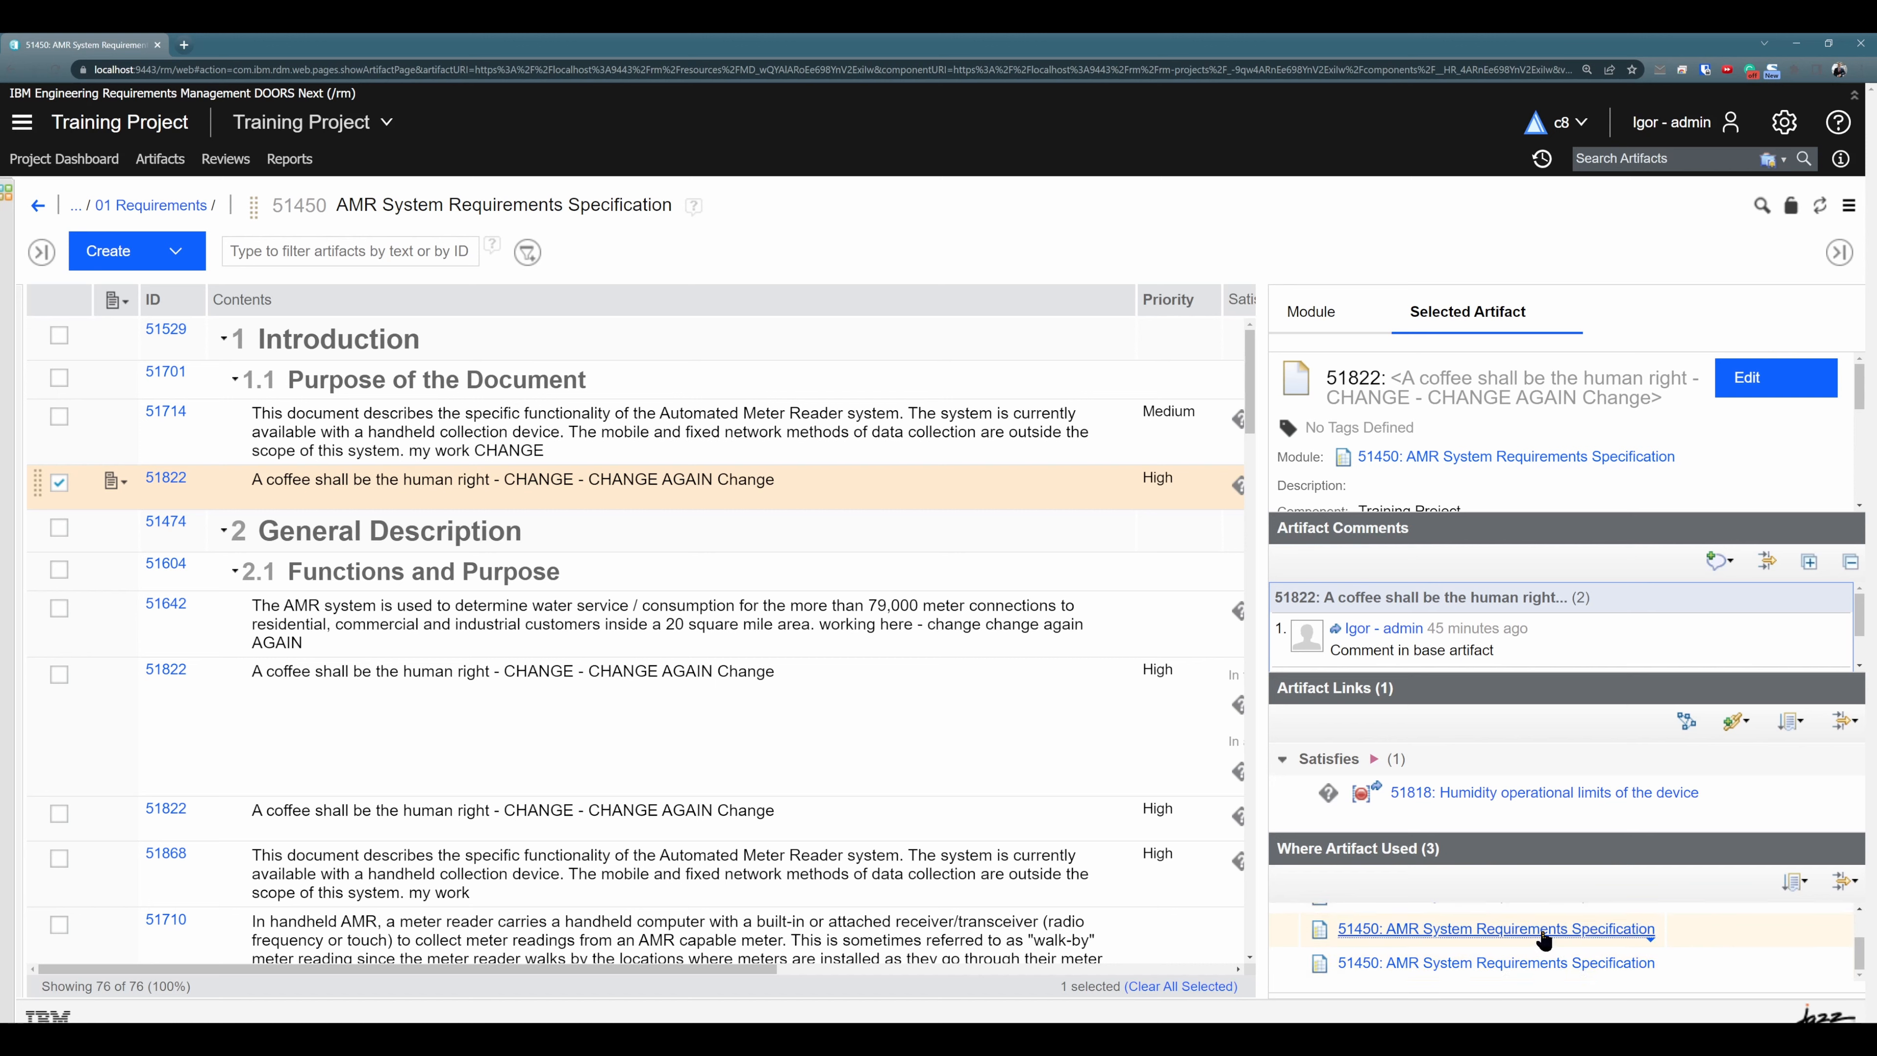
mouse_move(1545, 939)
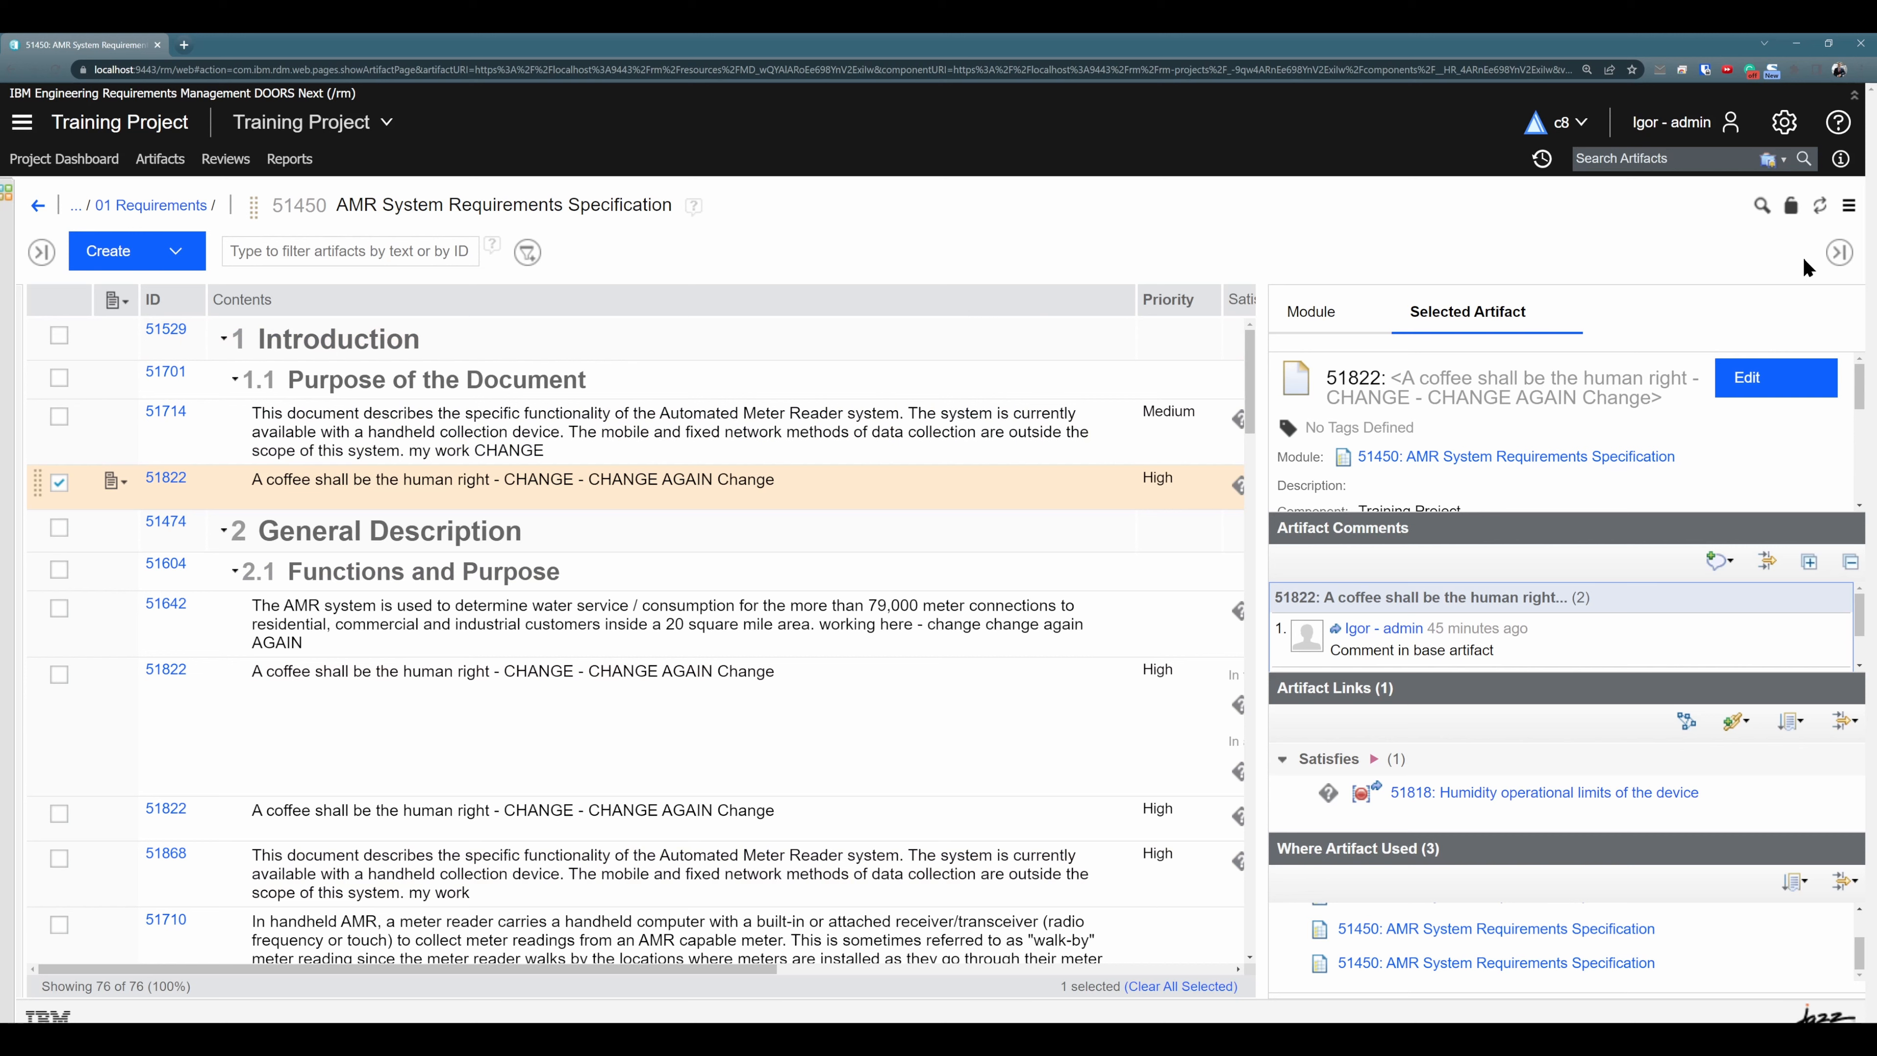
click(1839, 252)
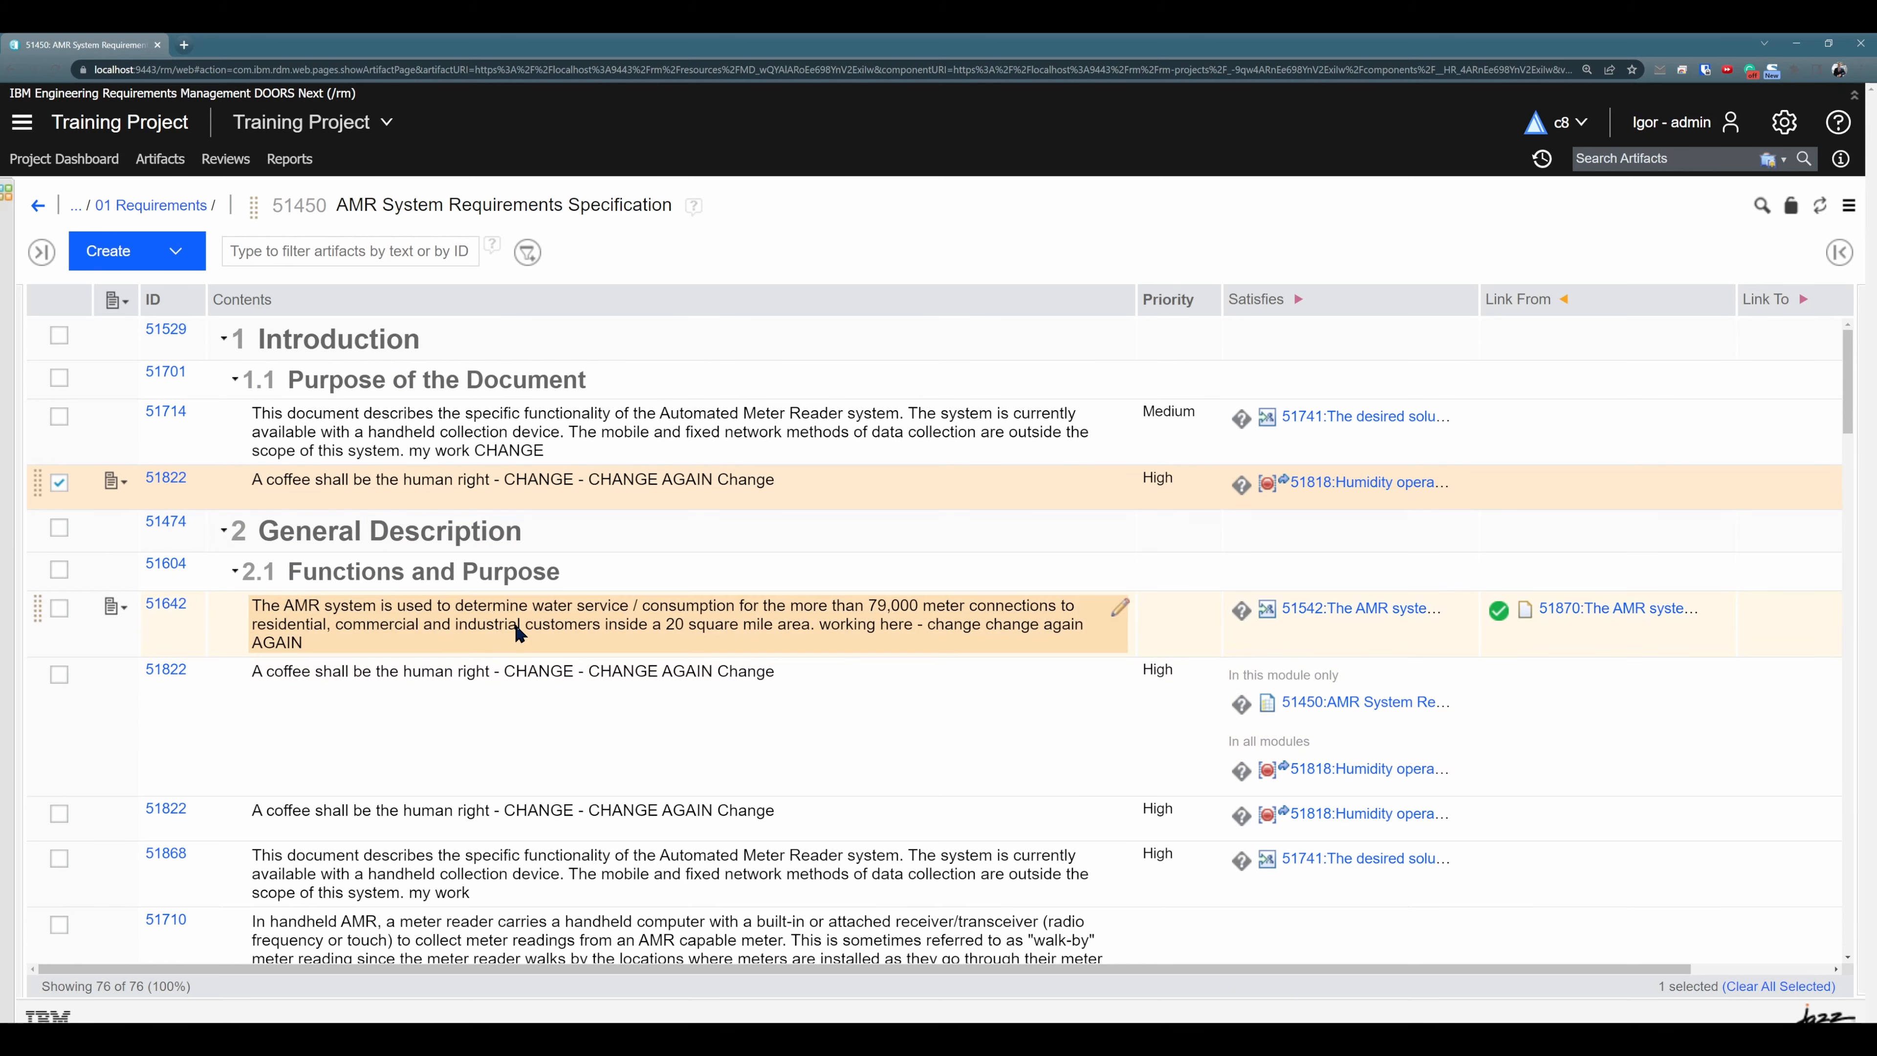
- Examine the links and module usage of requirement 51642 and compare them with those of reused artifact 51822
click(528, 670)
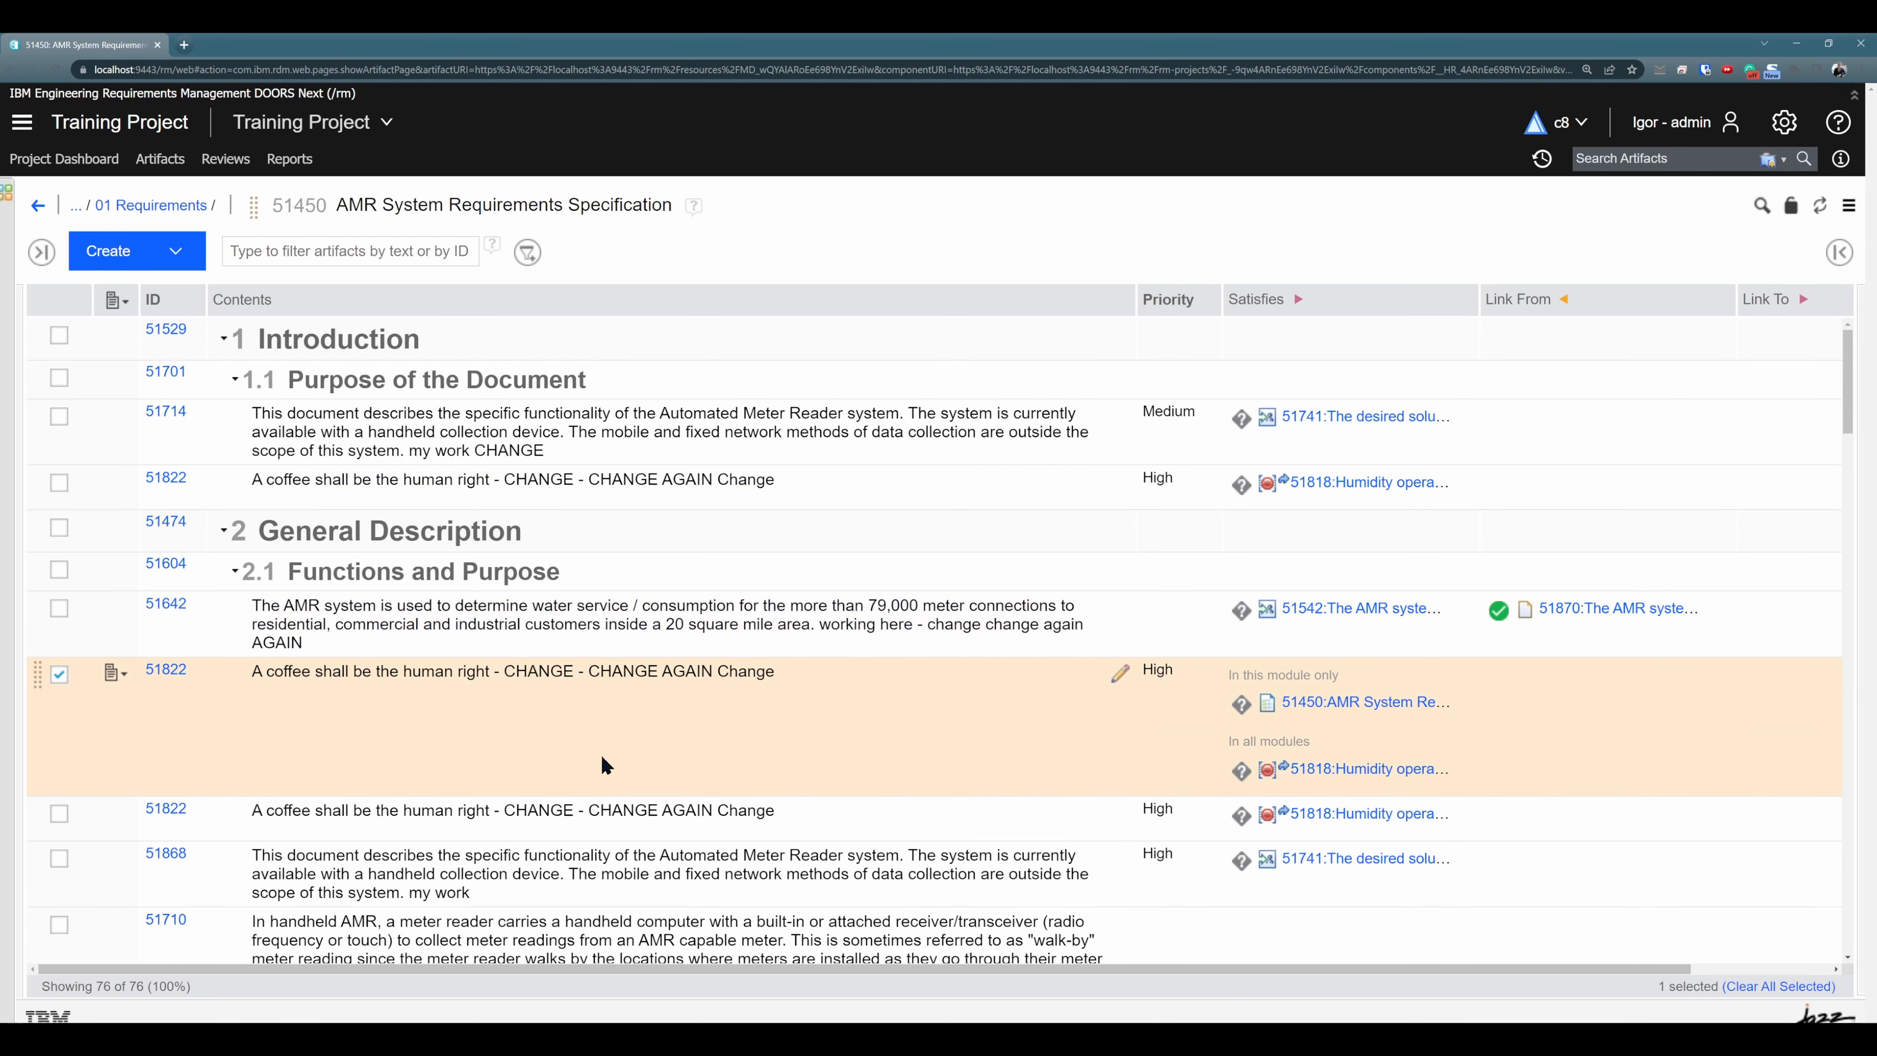
click(606, 637)
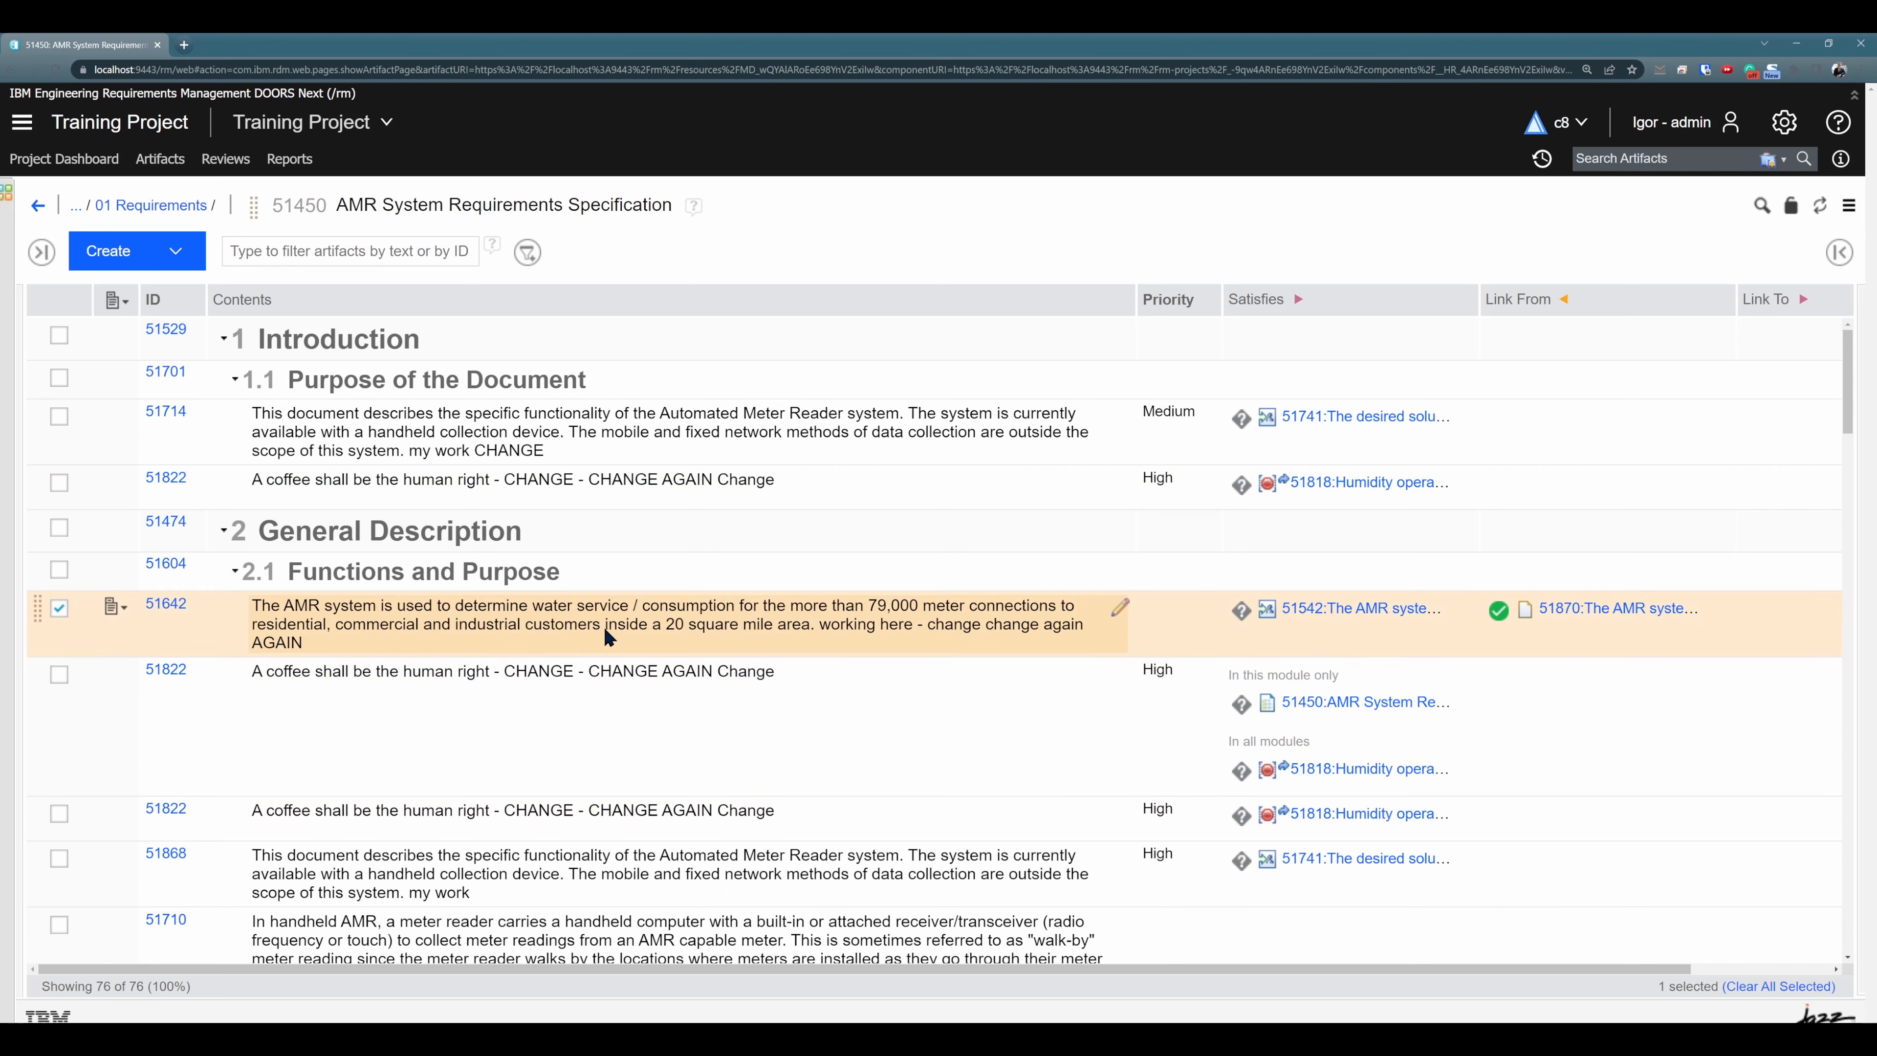
click(1840, 252)
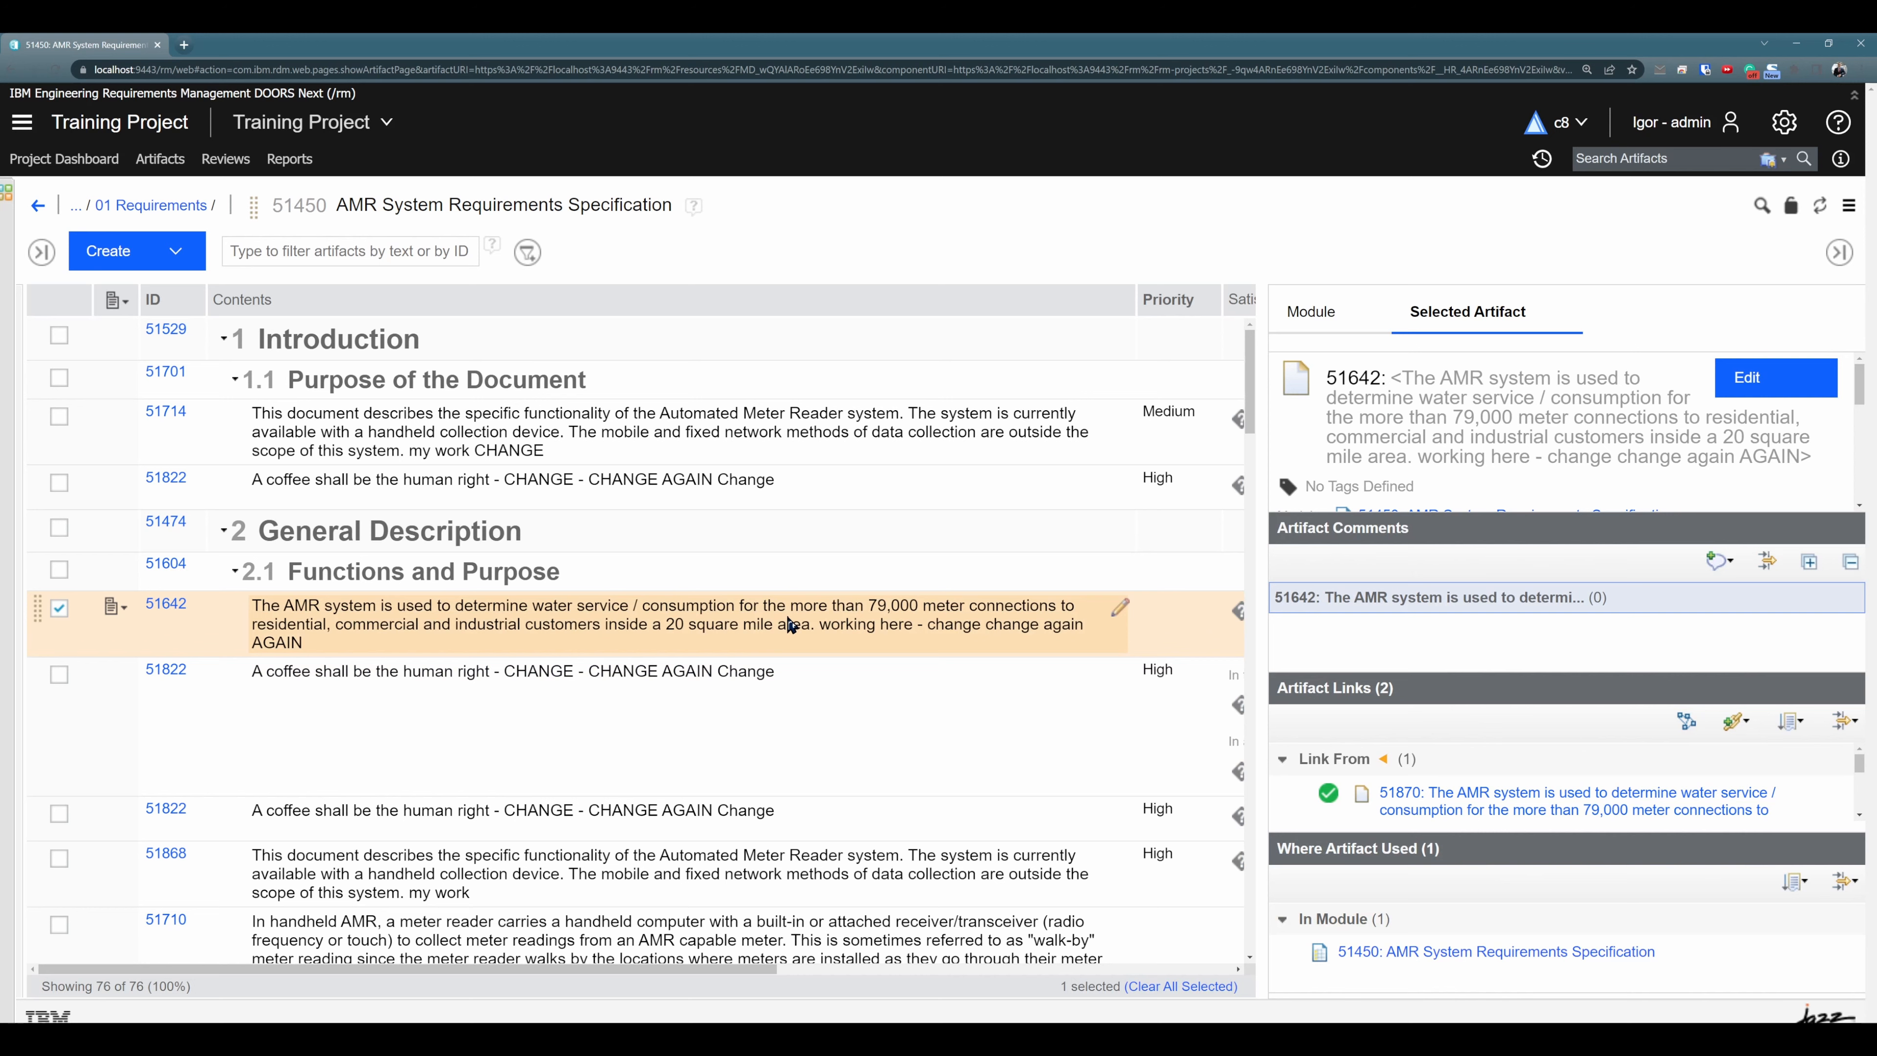
scroll(788, 625, down, 1)
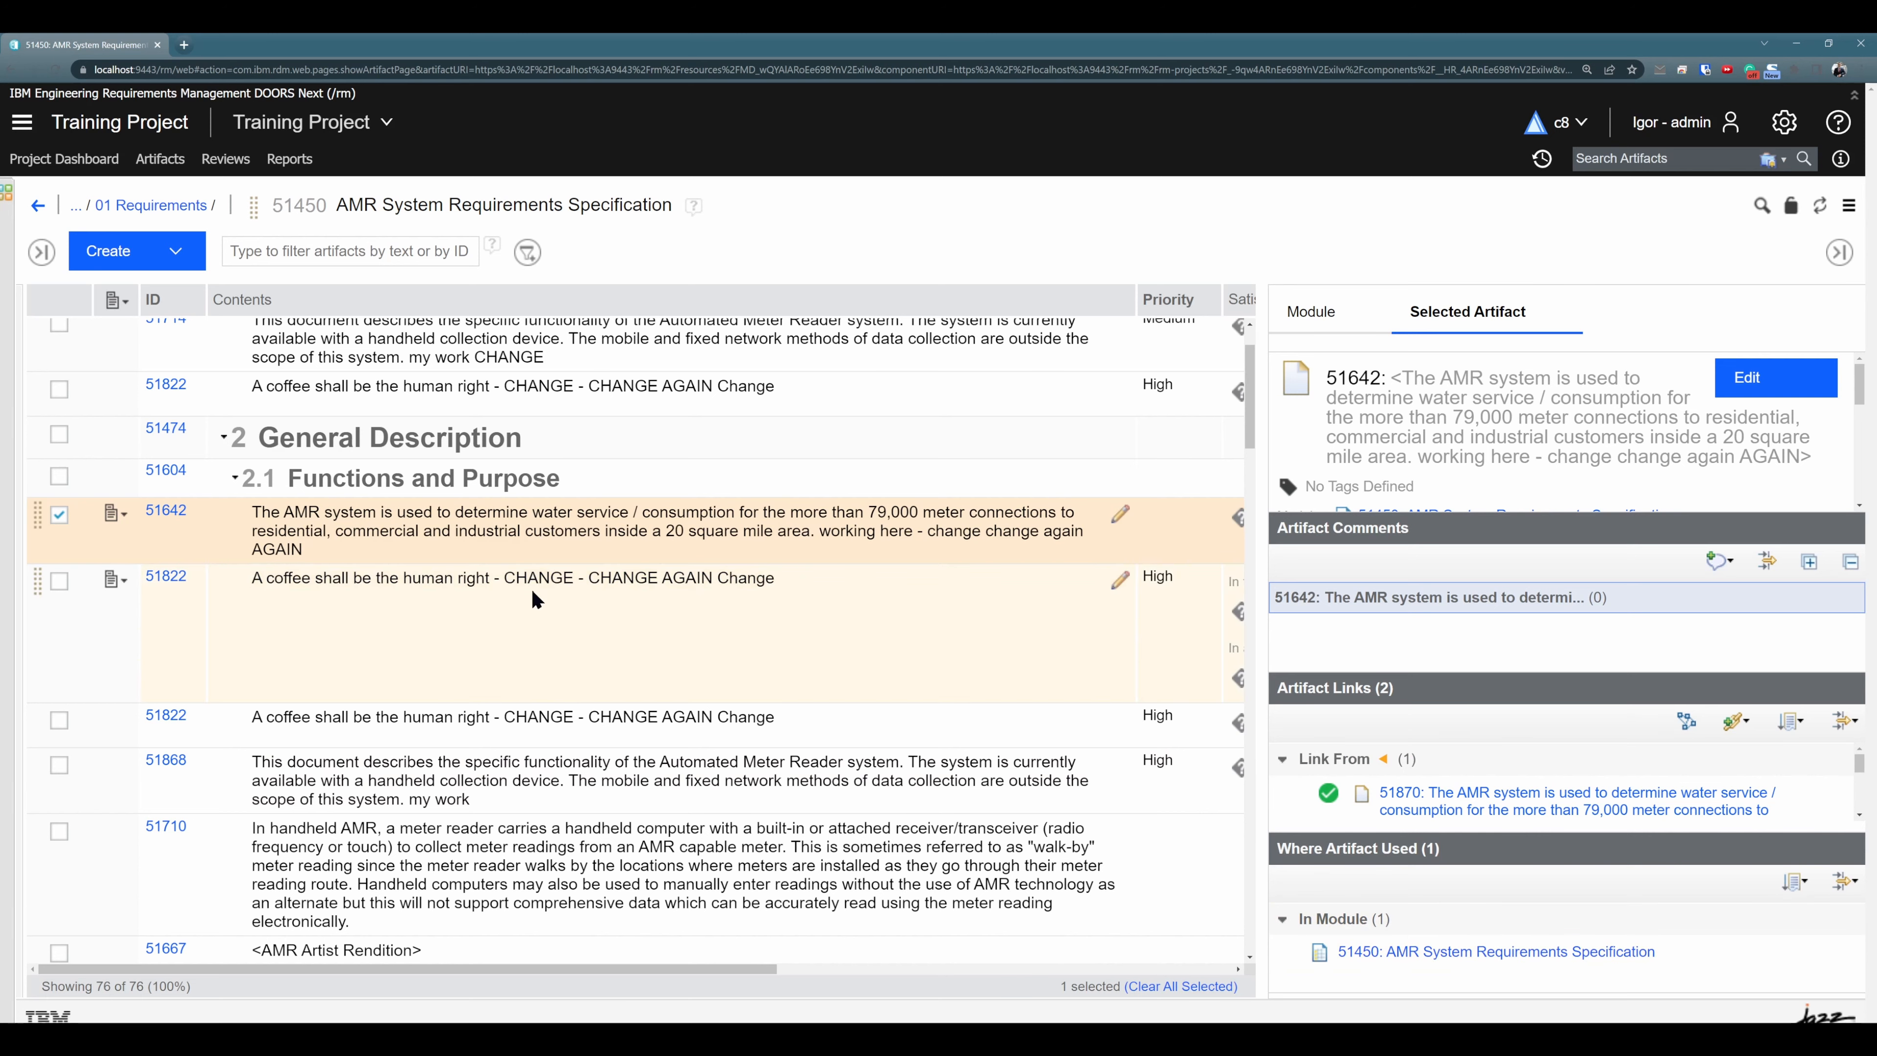
scroll(536, 598, up, 1)
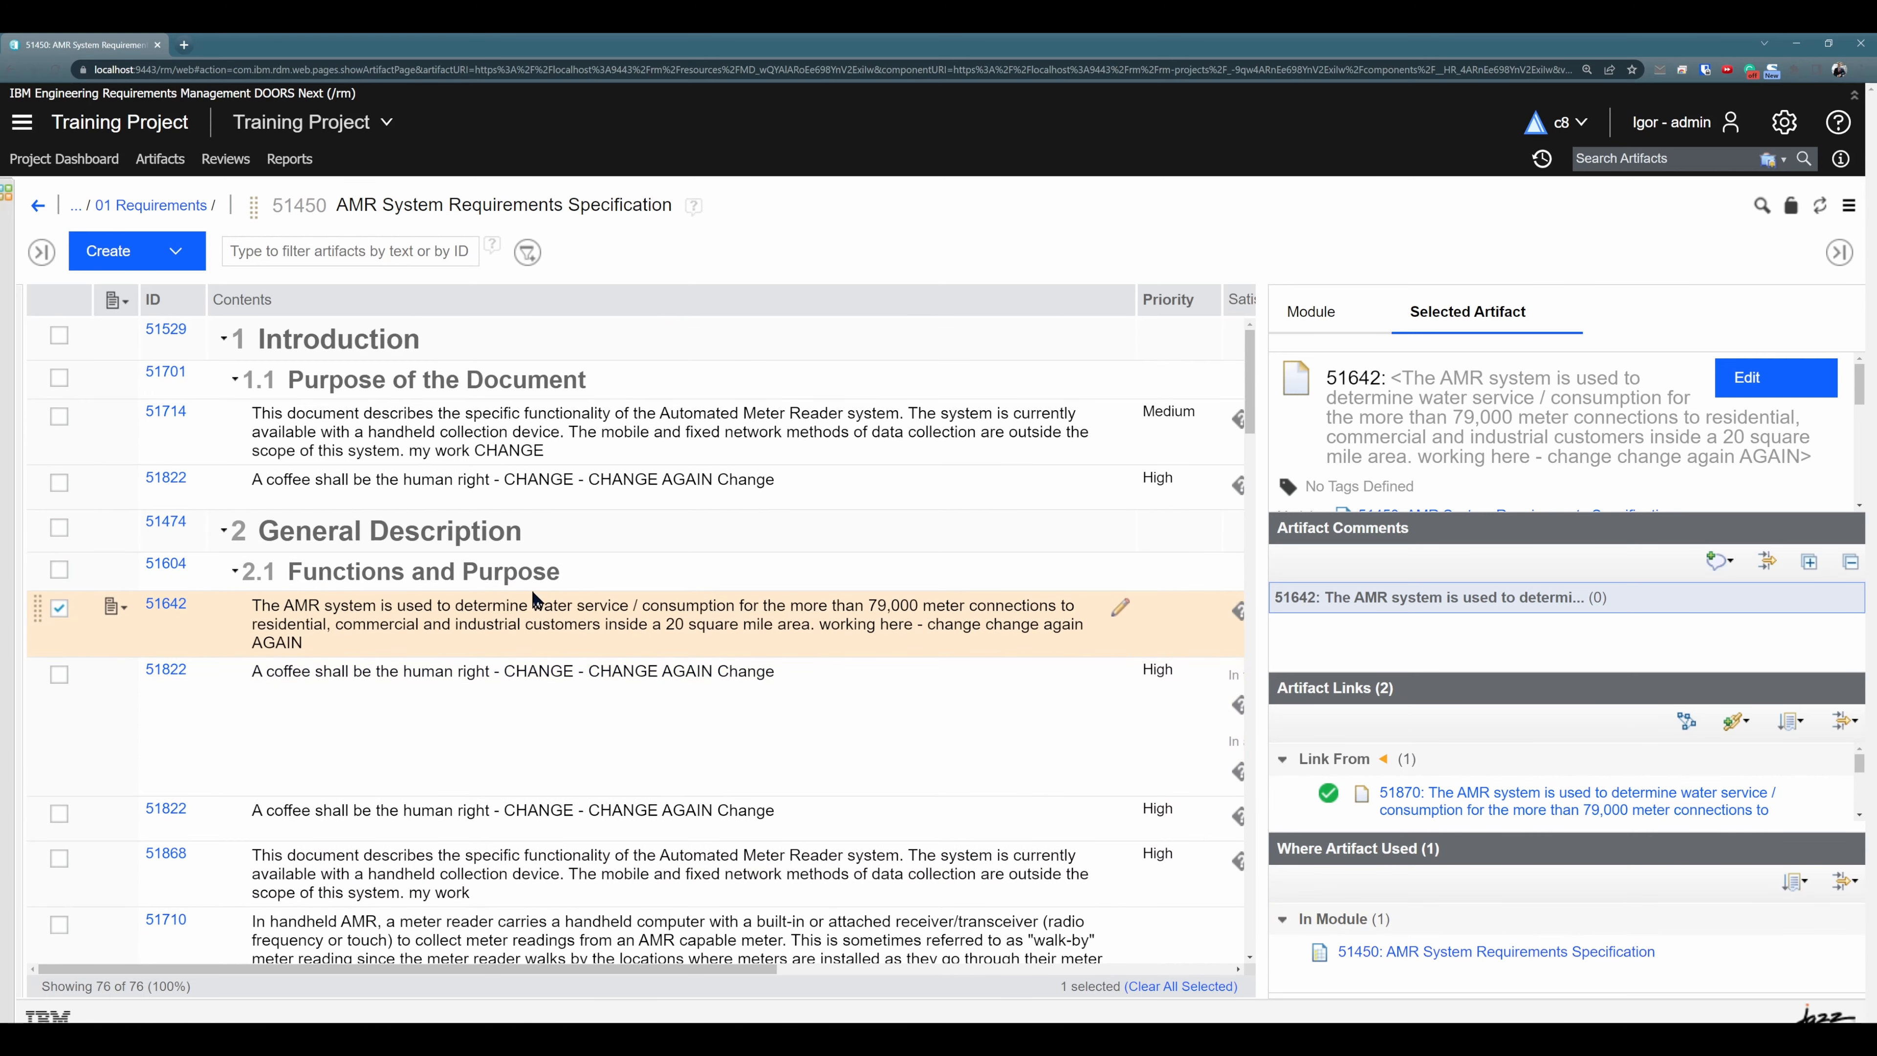
click(833, 479)
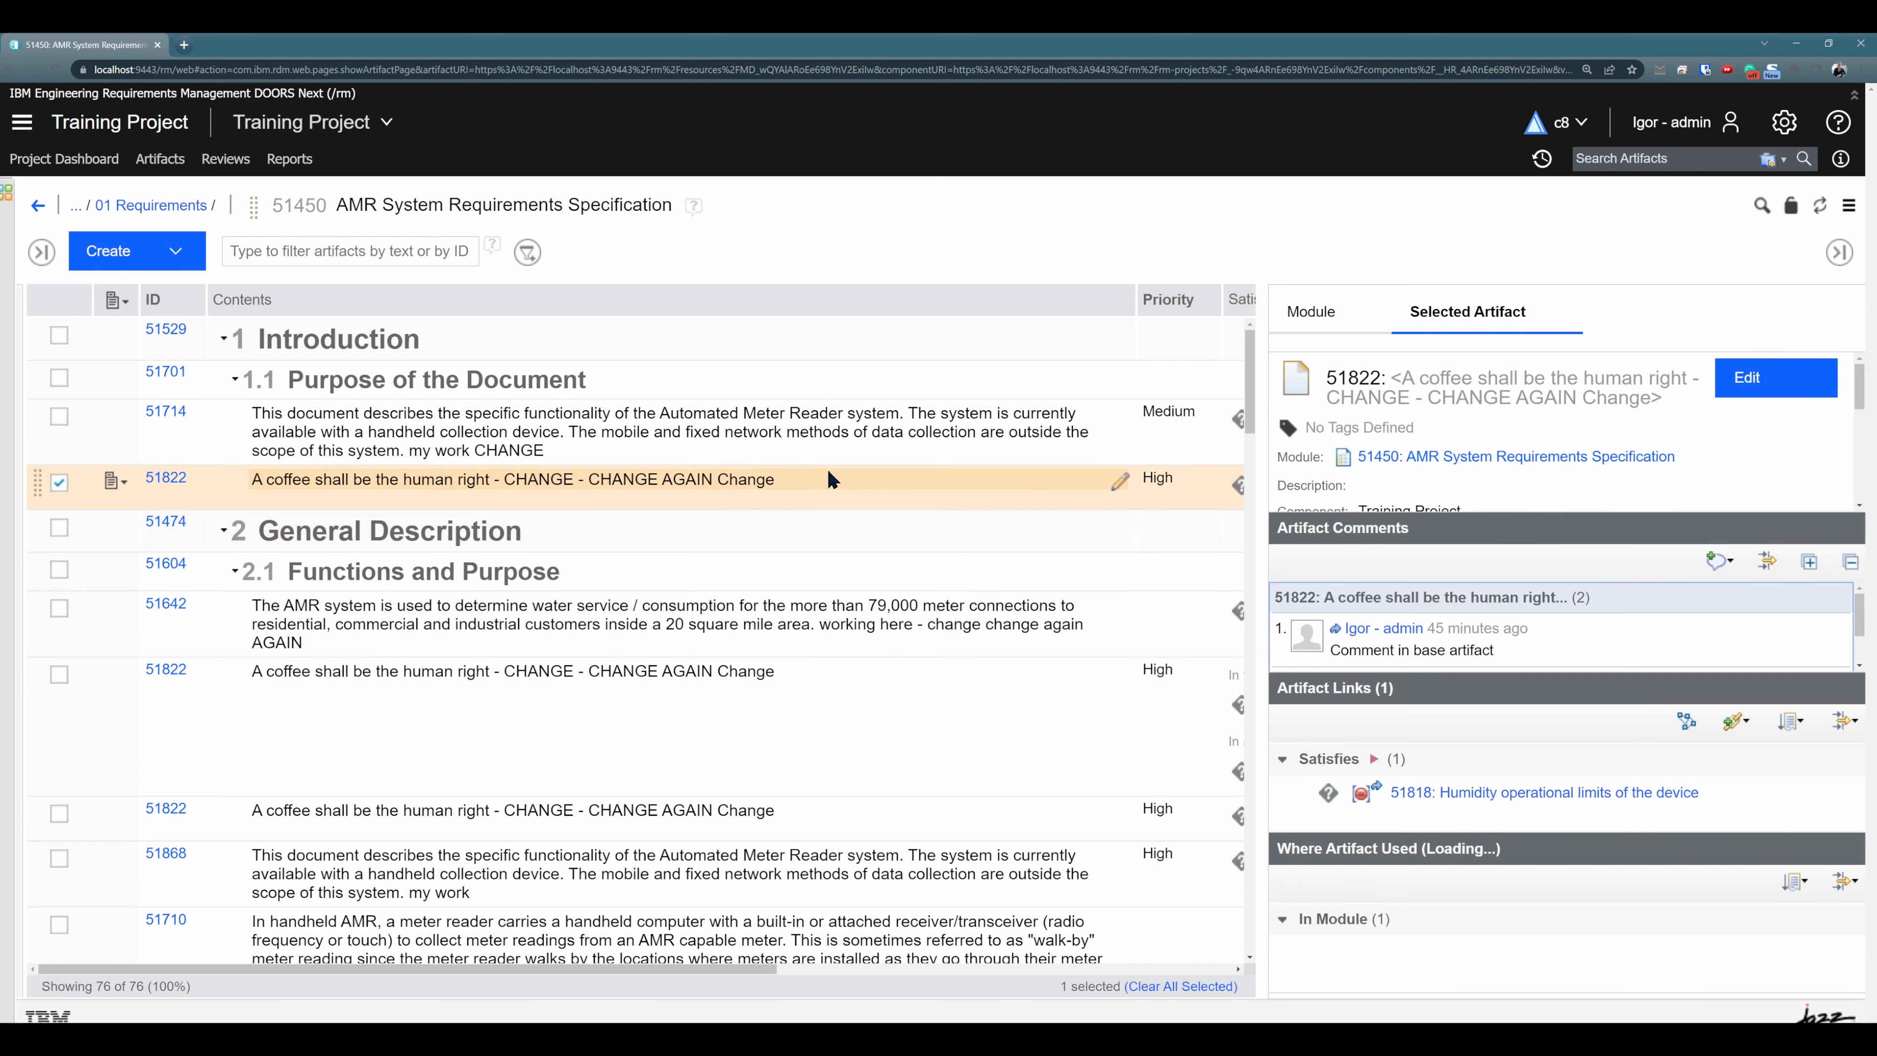
click(1839, 252)
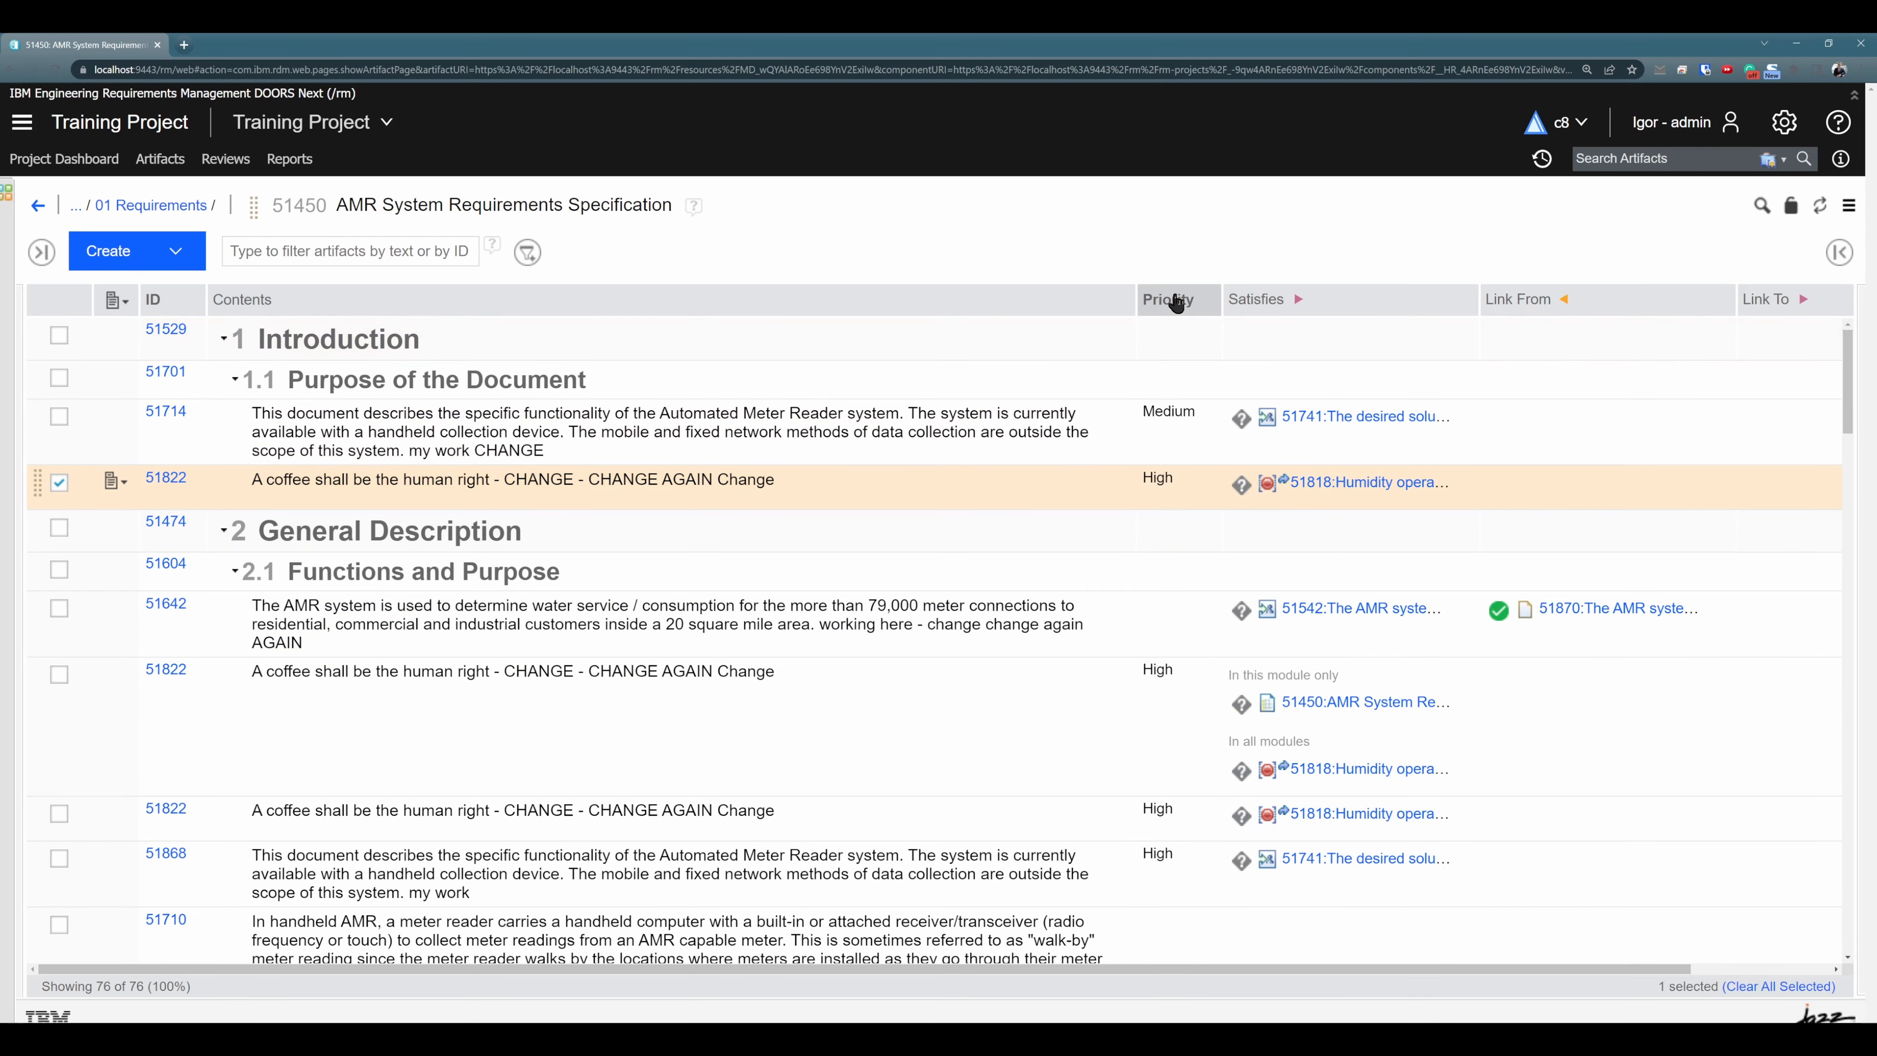
- Add the Used in Modules column to the module view and place it directly before Priority
click(1210, 300)
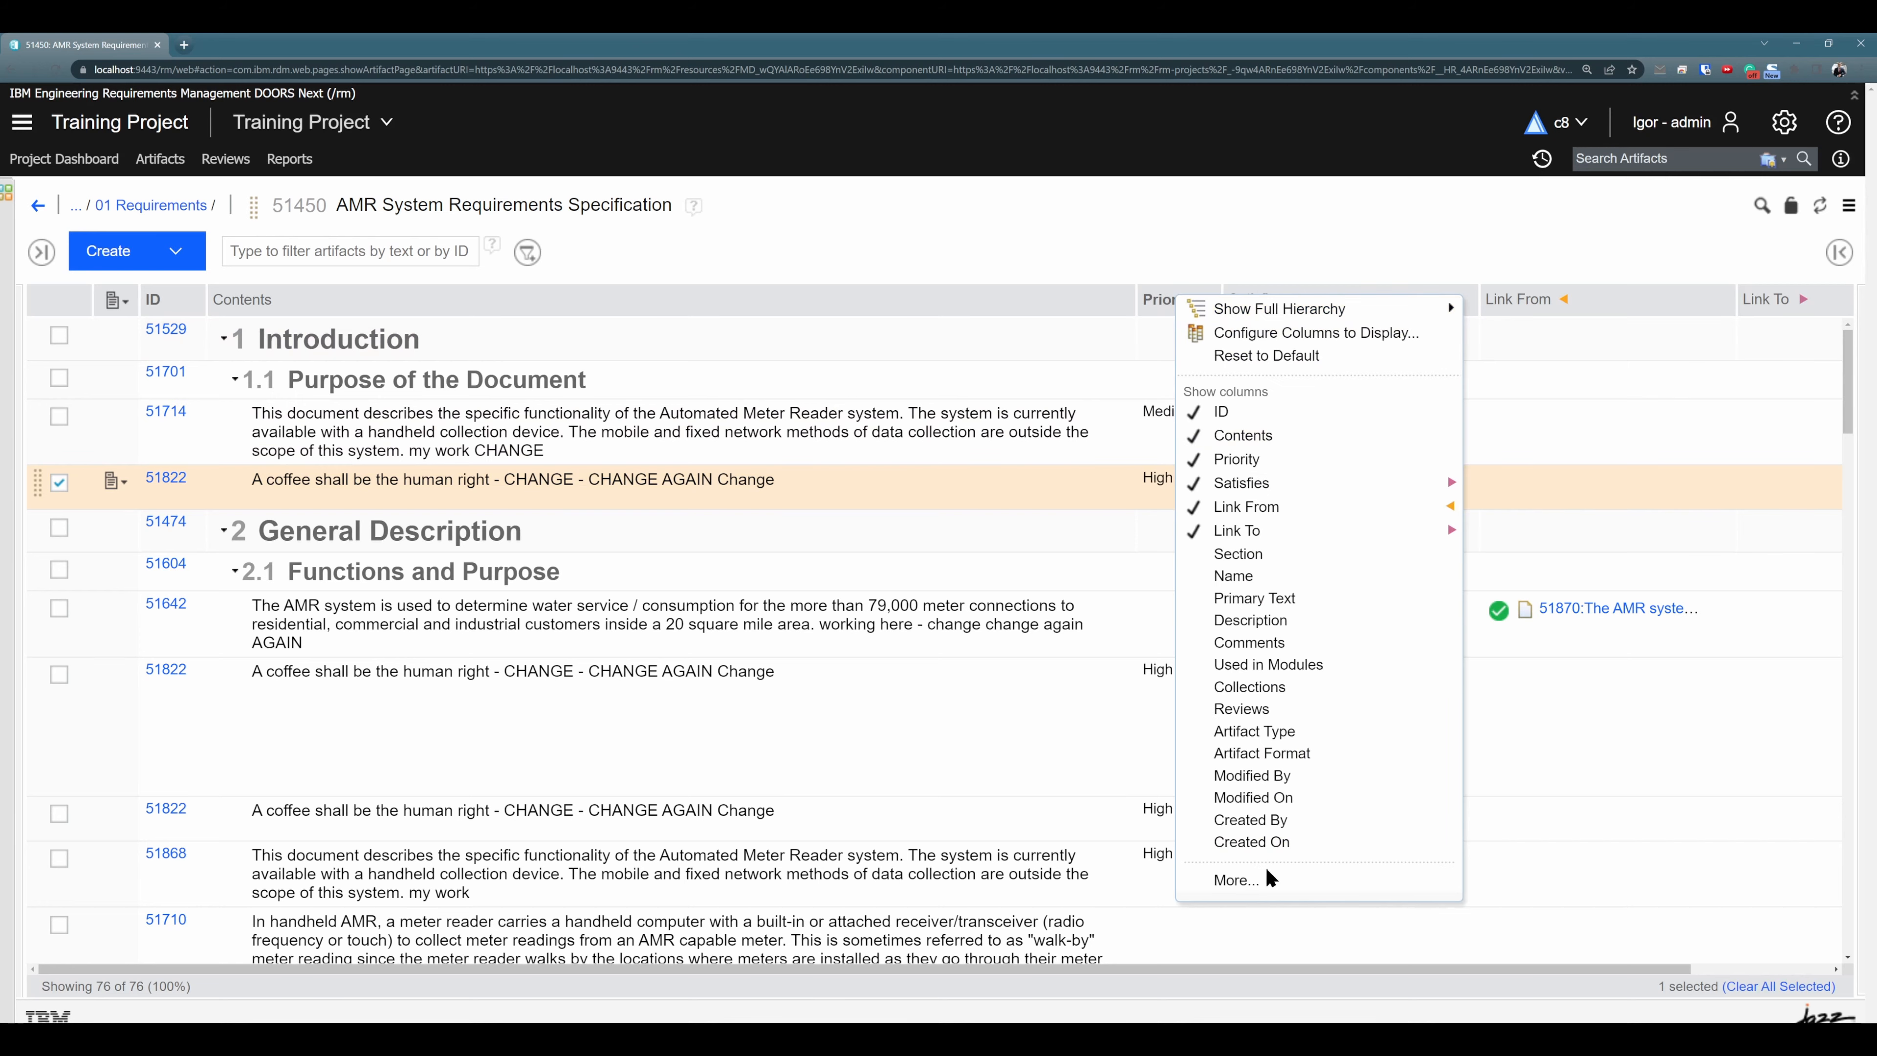
click(1256, 879)
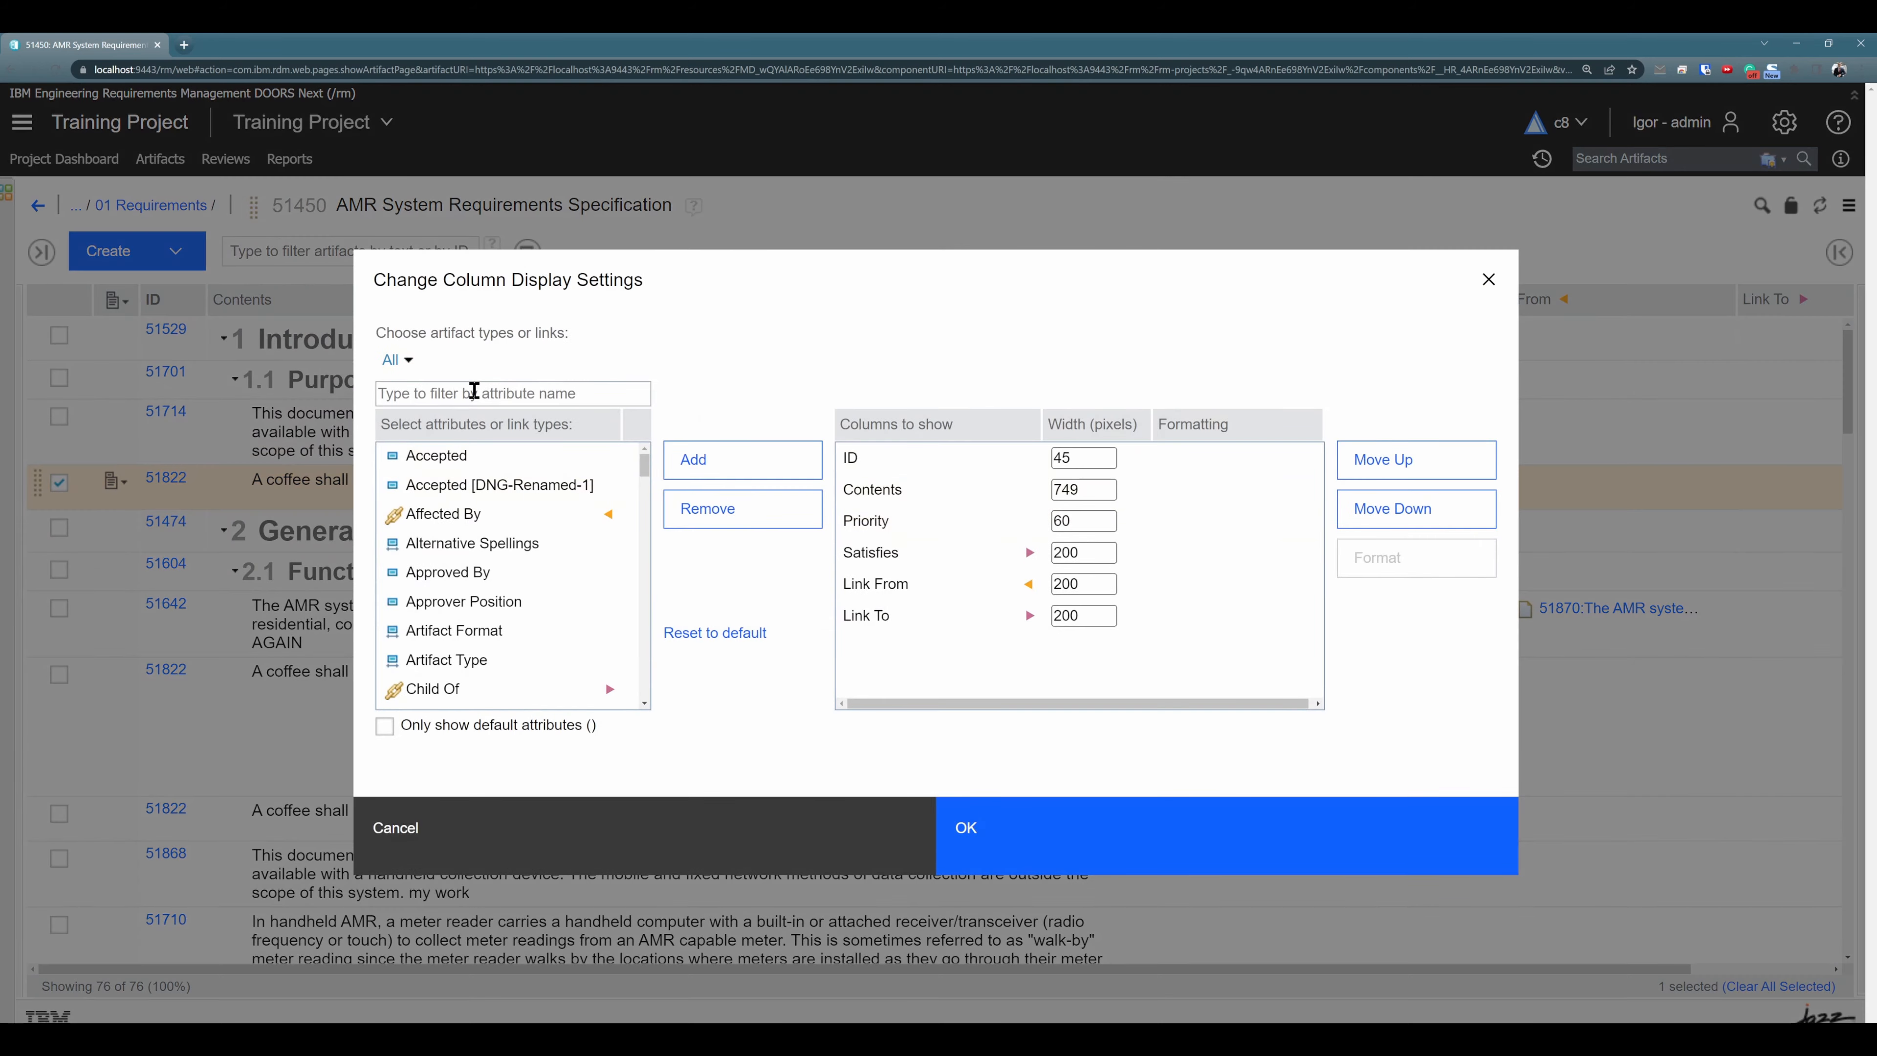
text(used)
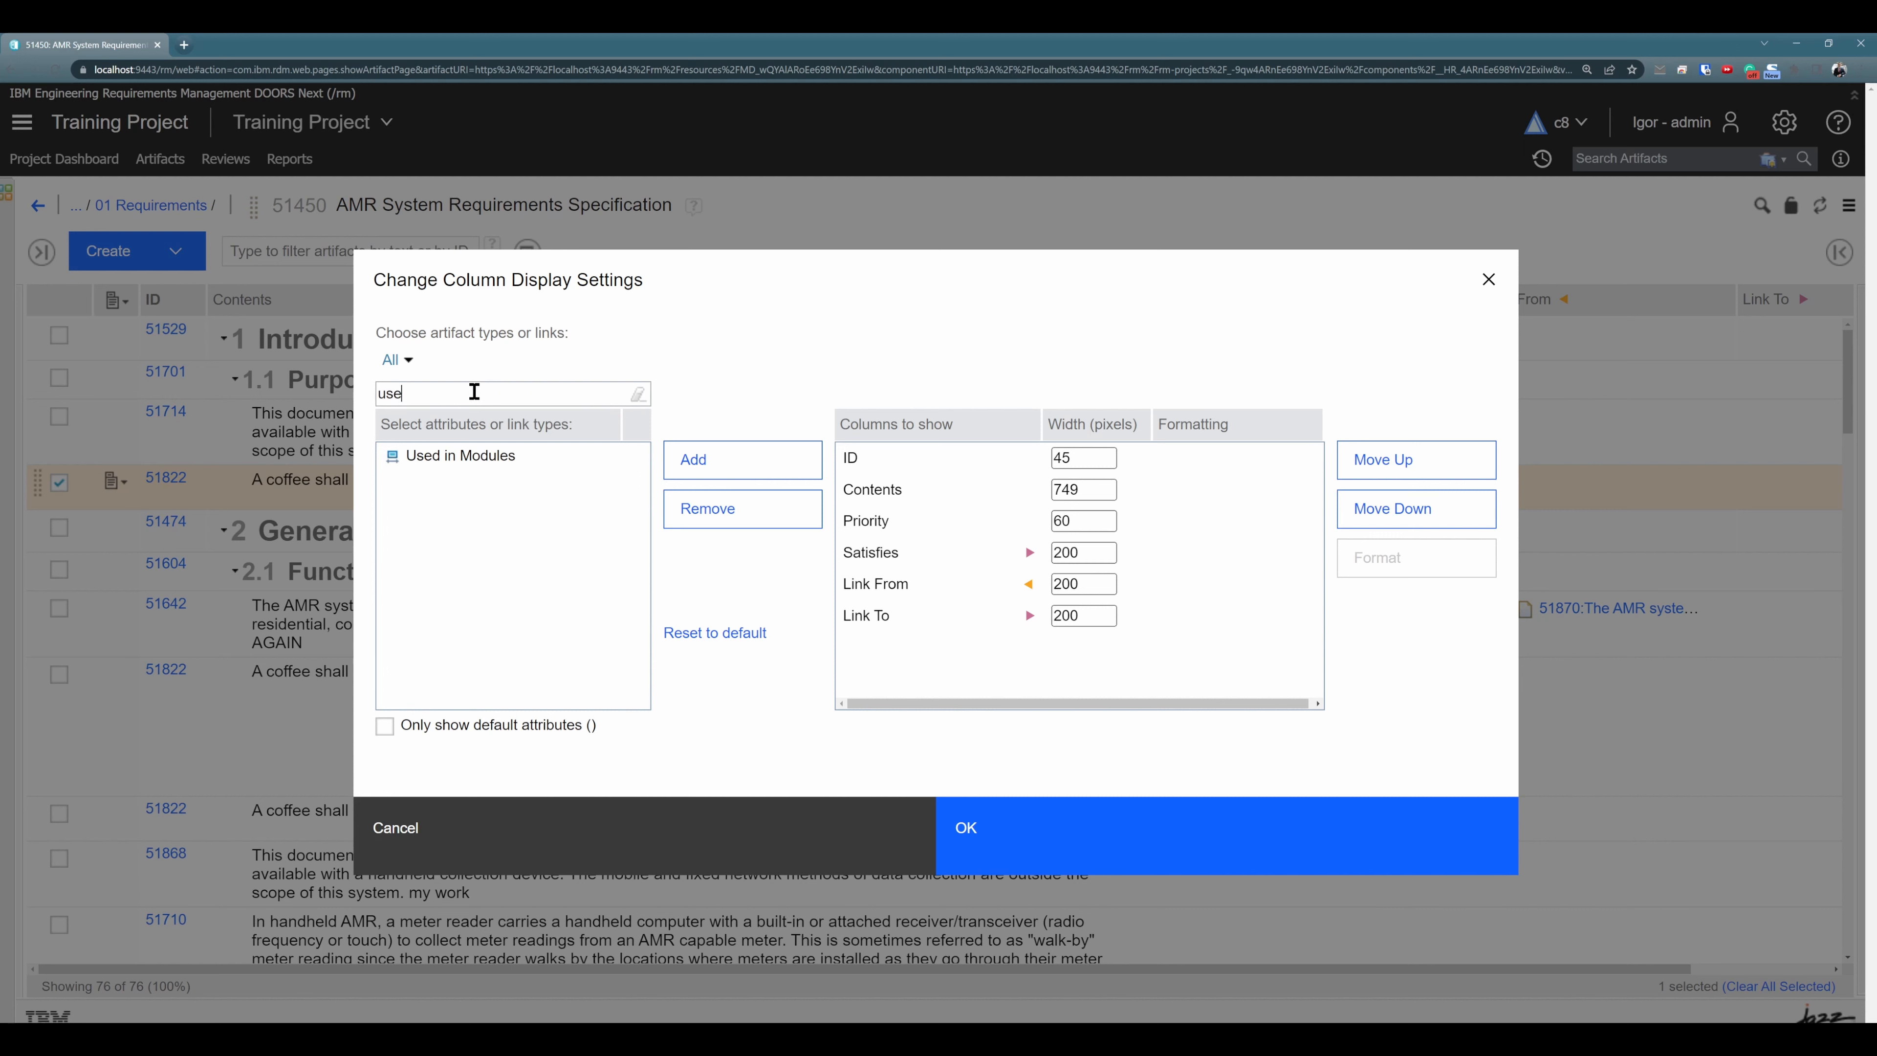
double_click(458, 456)
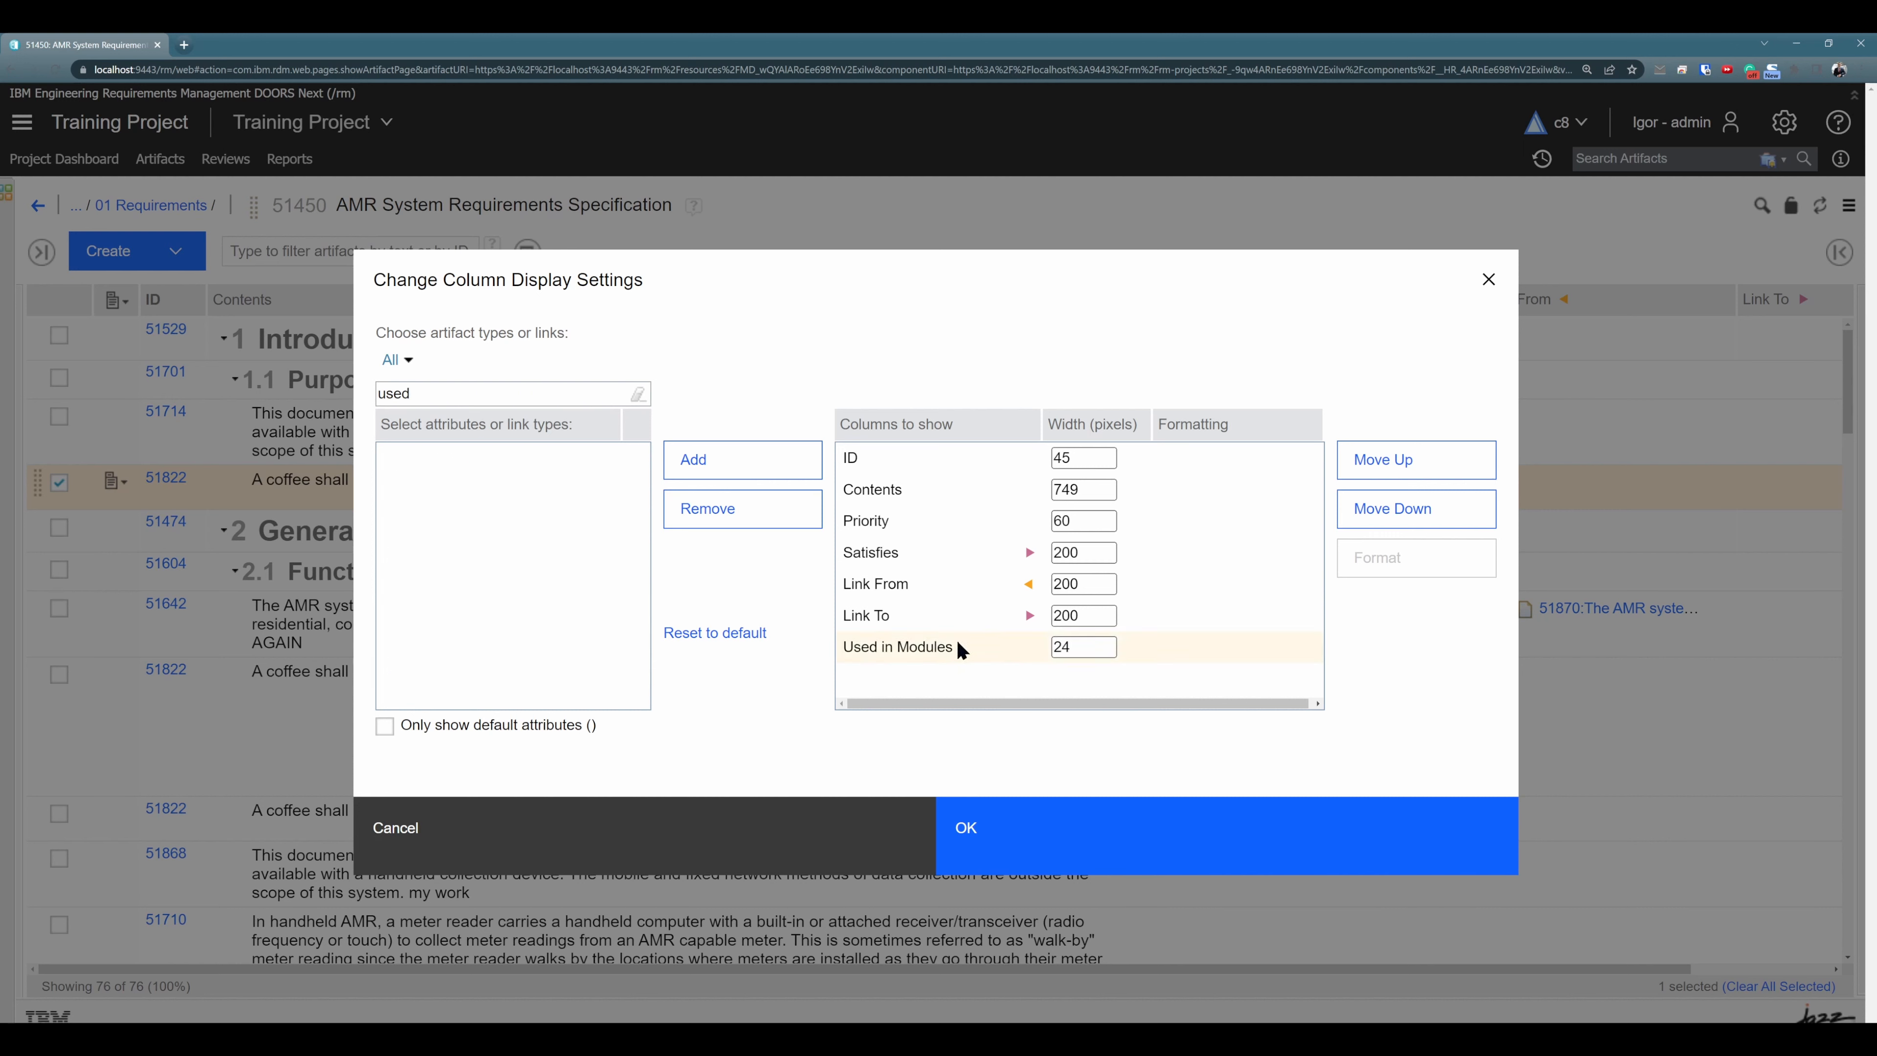
click(964, 649)
click(1404, 462)
click(1404, 462)
click(1404, 461)
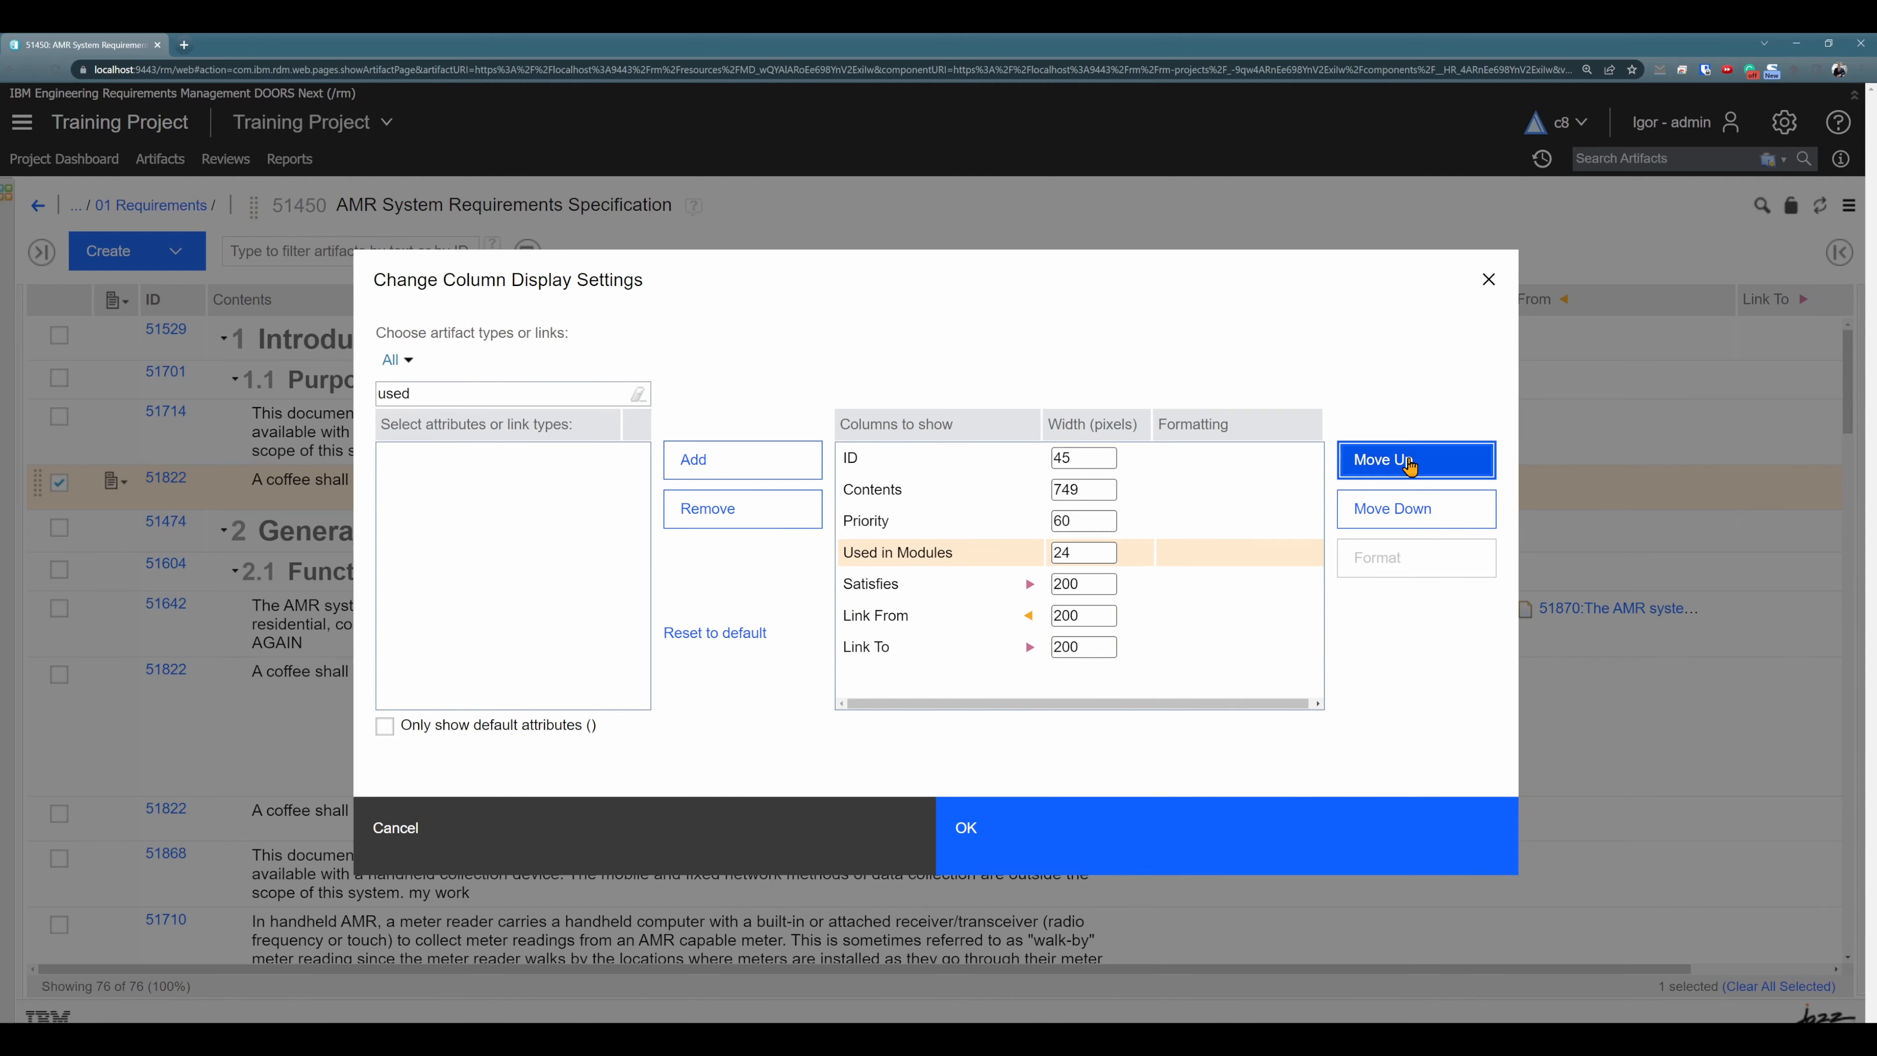
click(1403, 462)
click(1055, 851)
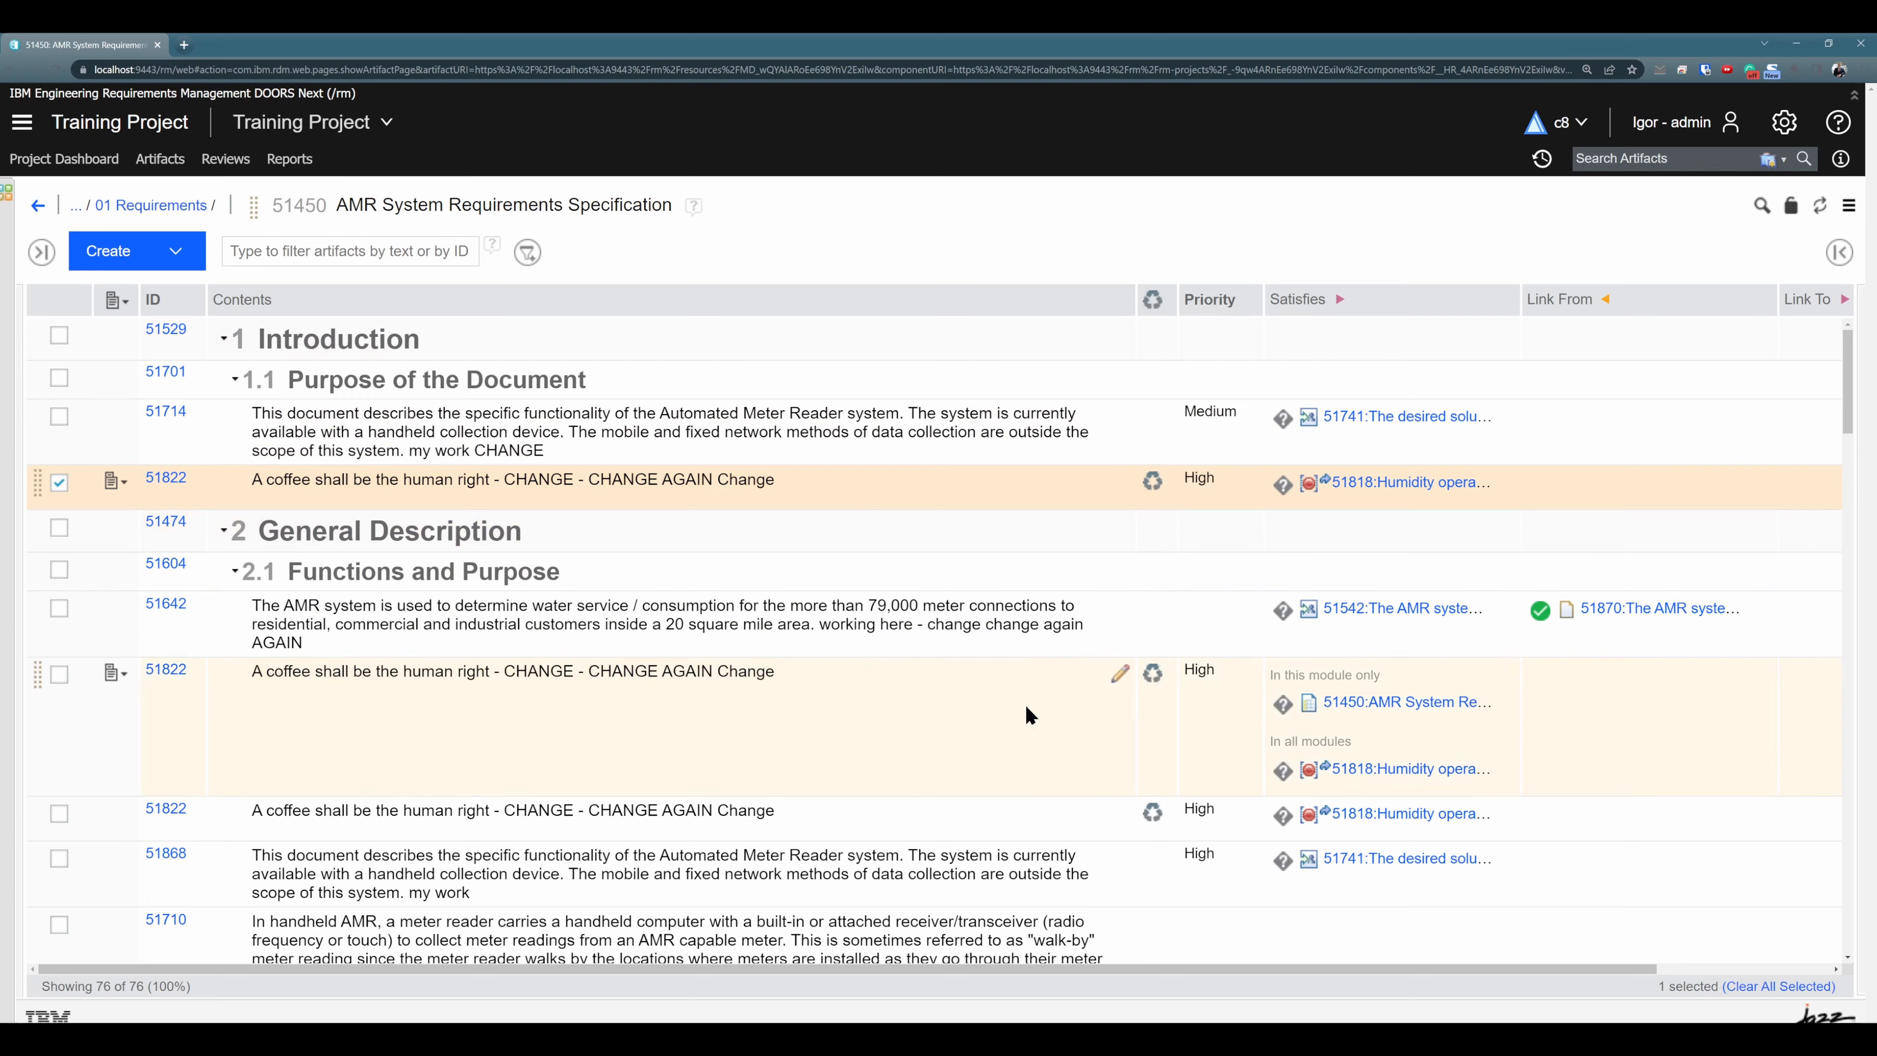
- Check the Used in Modules indicators of the two reused 51822 artifacts in section 2.1
click(1031, 715)
scroll(1035, 702, down, 2)
click(990, 669)
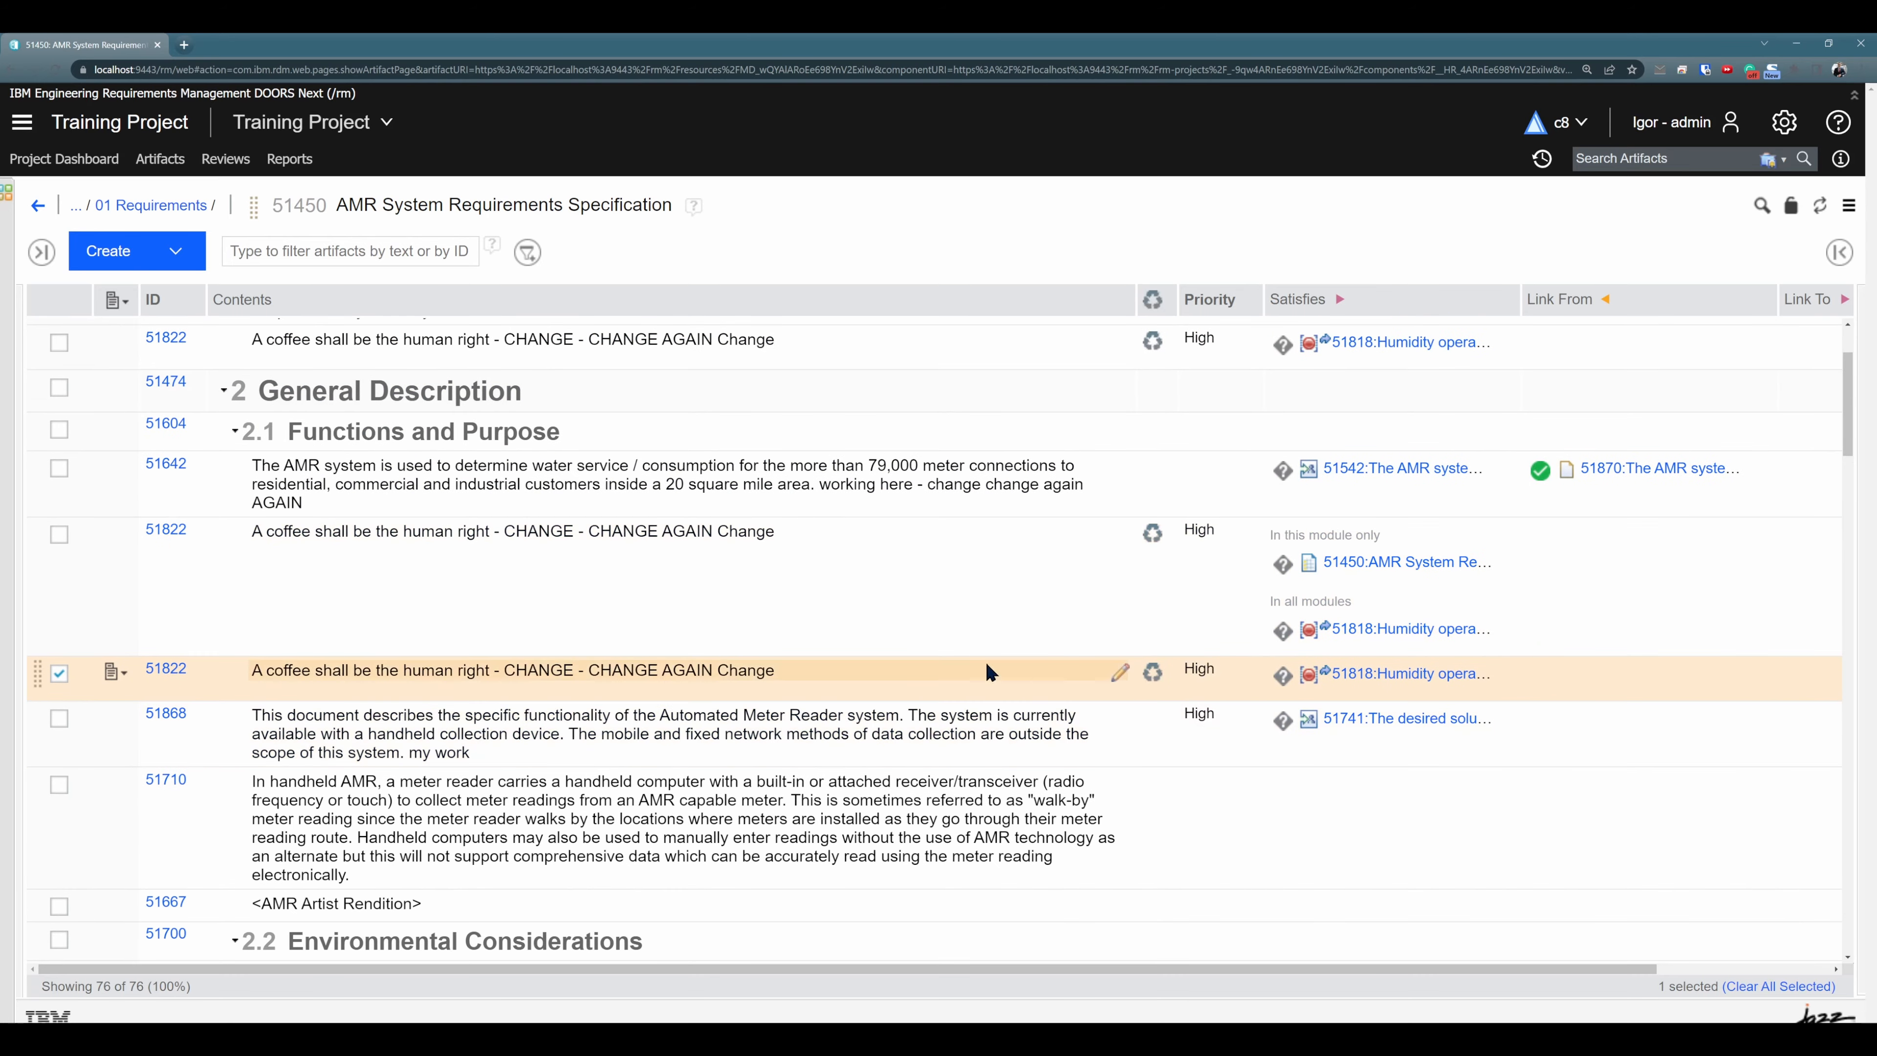
scroll(987, 671, up, 2)
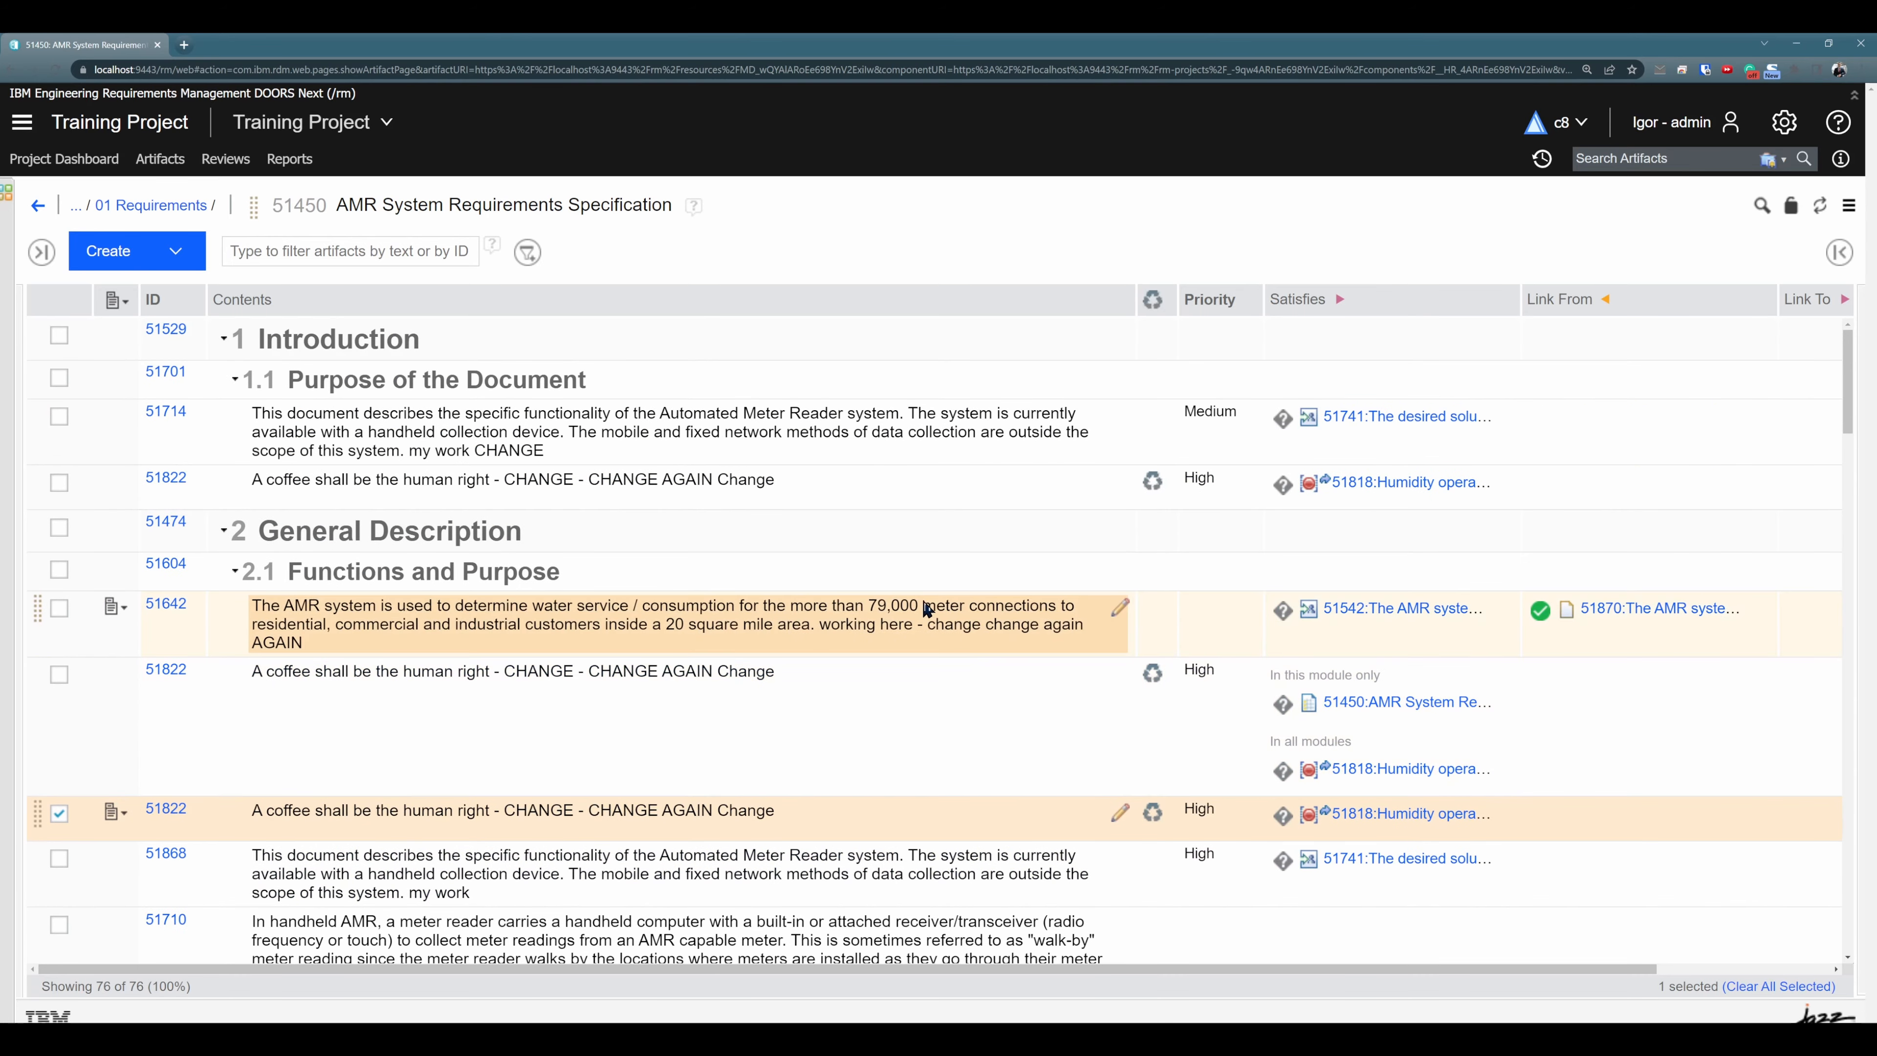
- Copy artifact 51714 from section 1.1 and open the AMR Stakeholder Requirements Specification module
click(1061, 430)
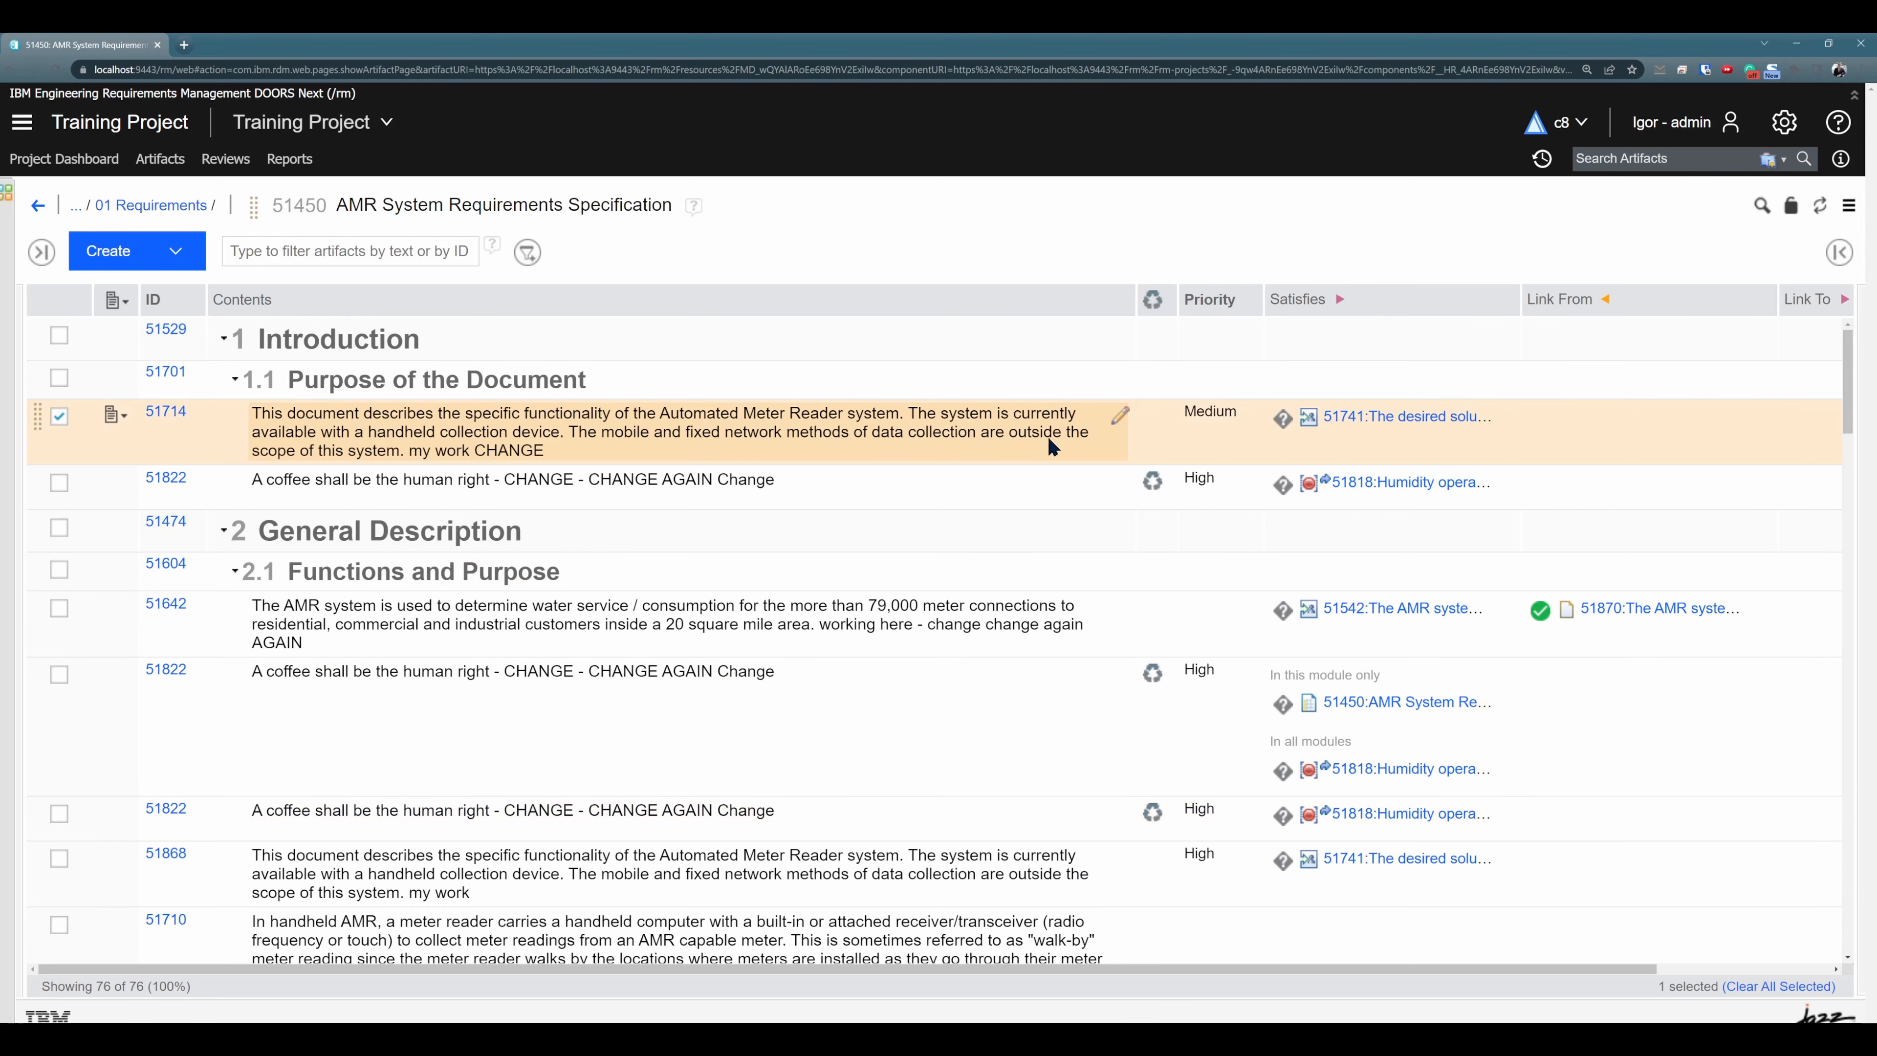
click(166, 163)
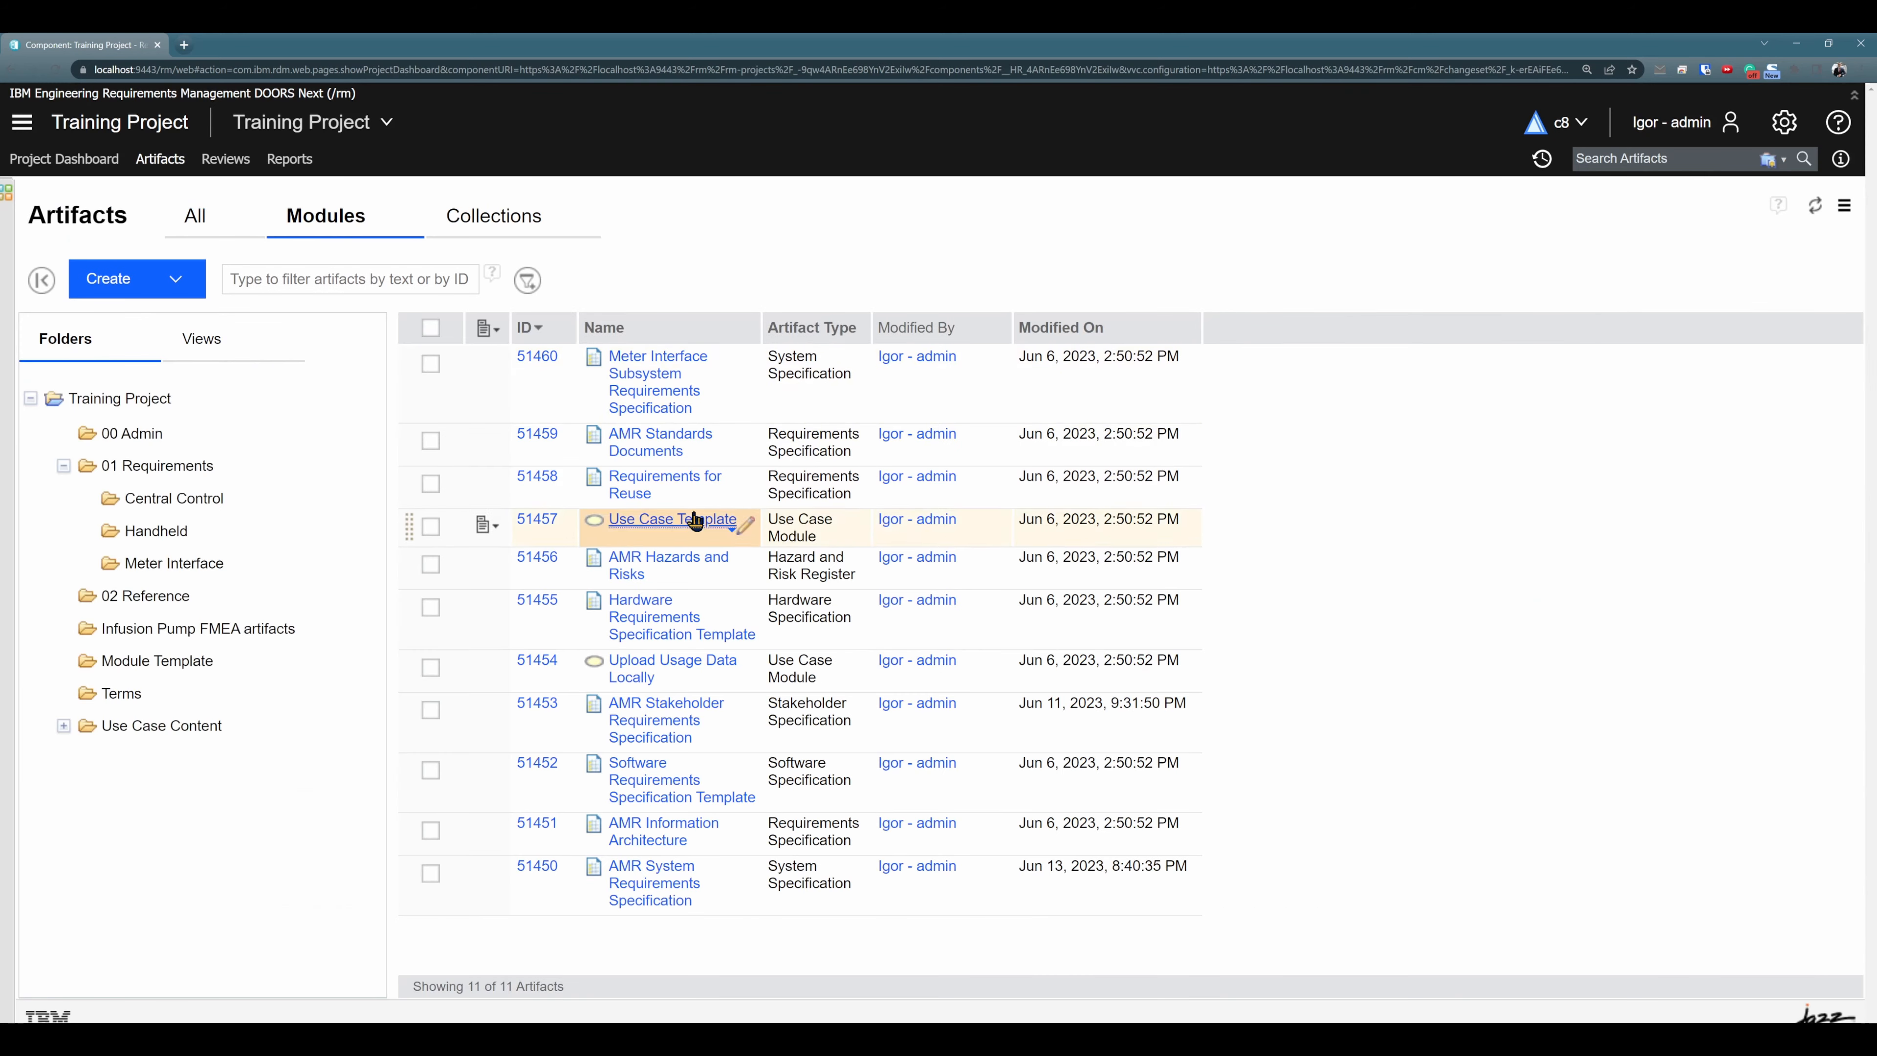
click(654, 720)
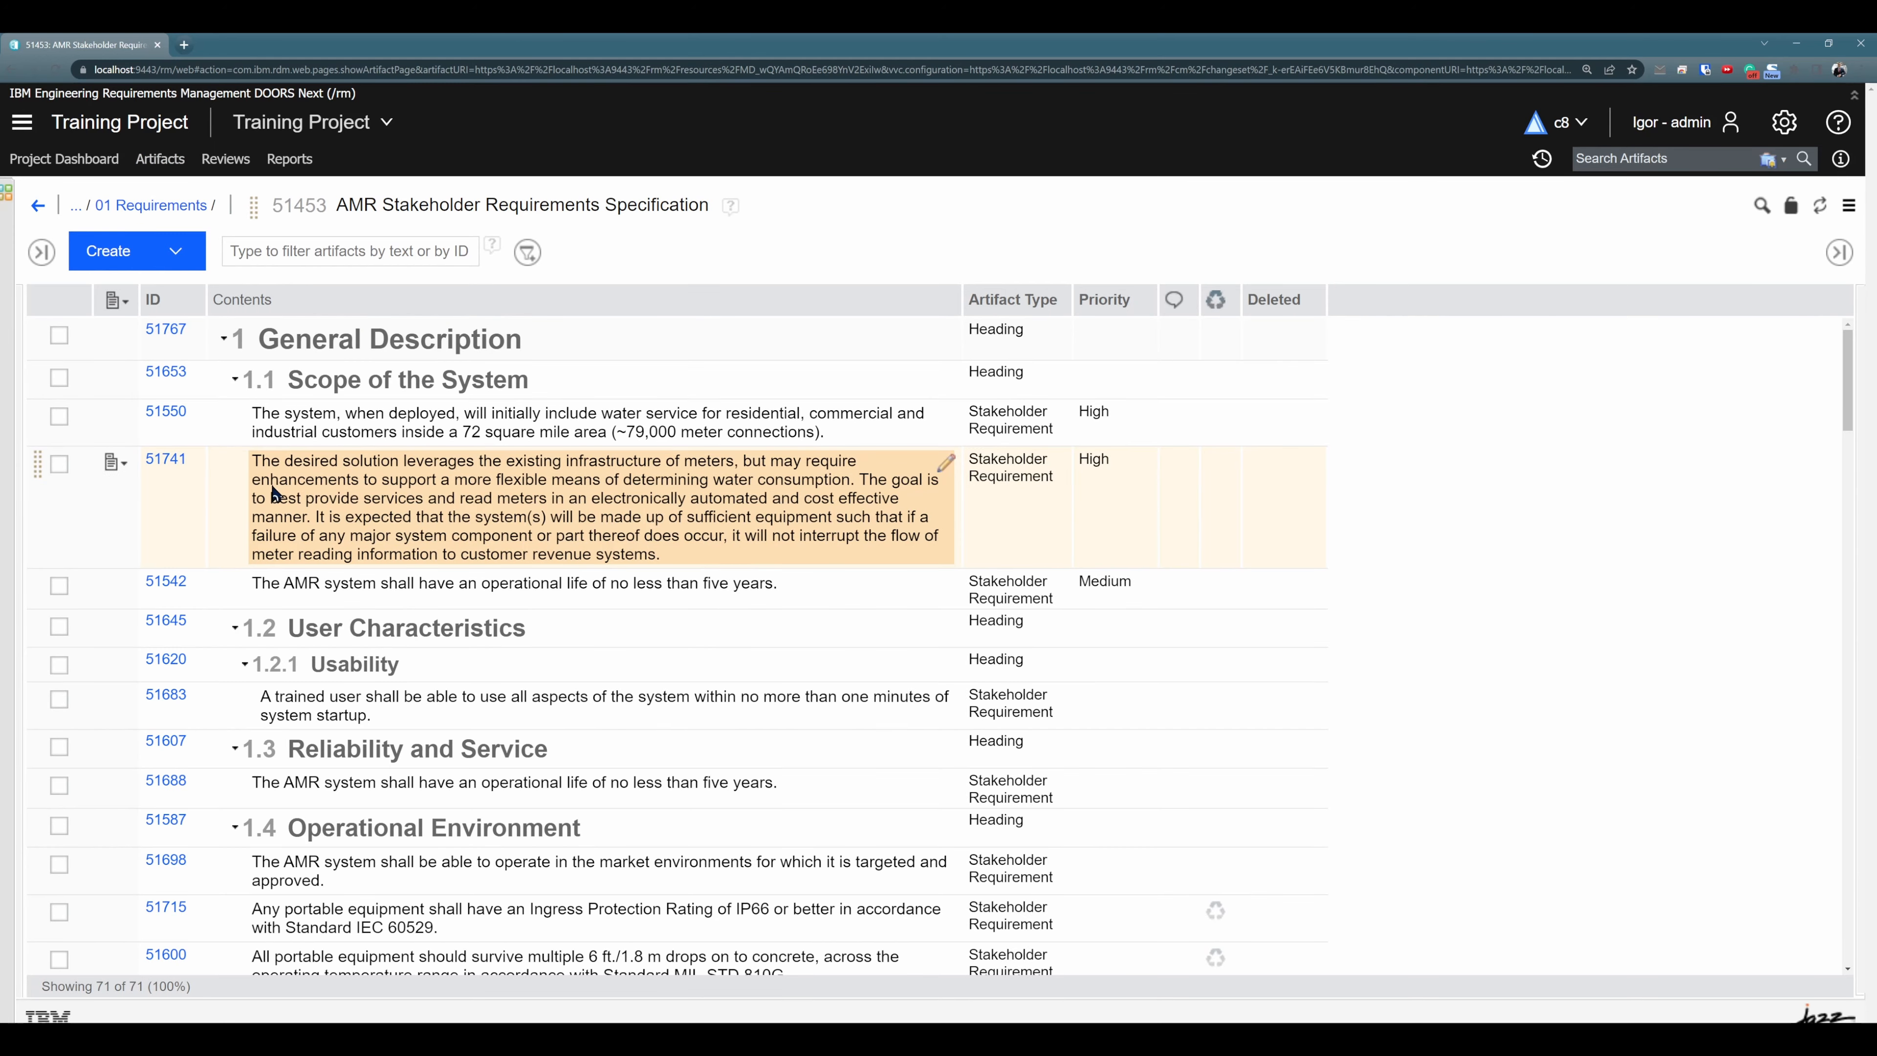
- Use Paste Special to insert the copied artifact after 51741 in section 1.1, reusing all artifacts and copying links
click(115, 462)
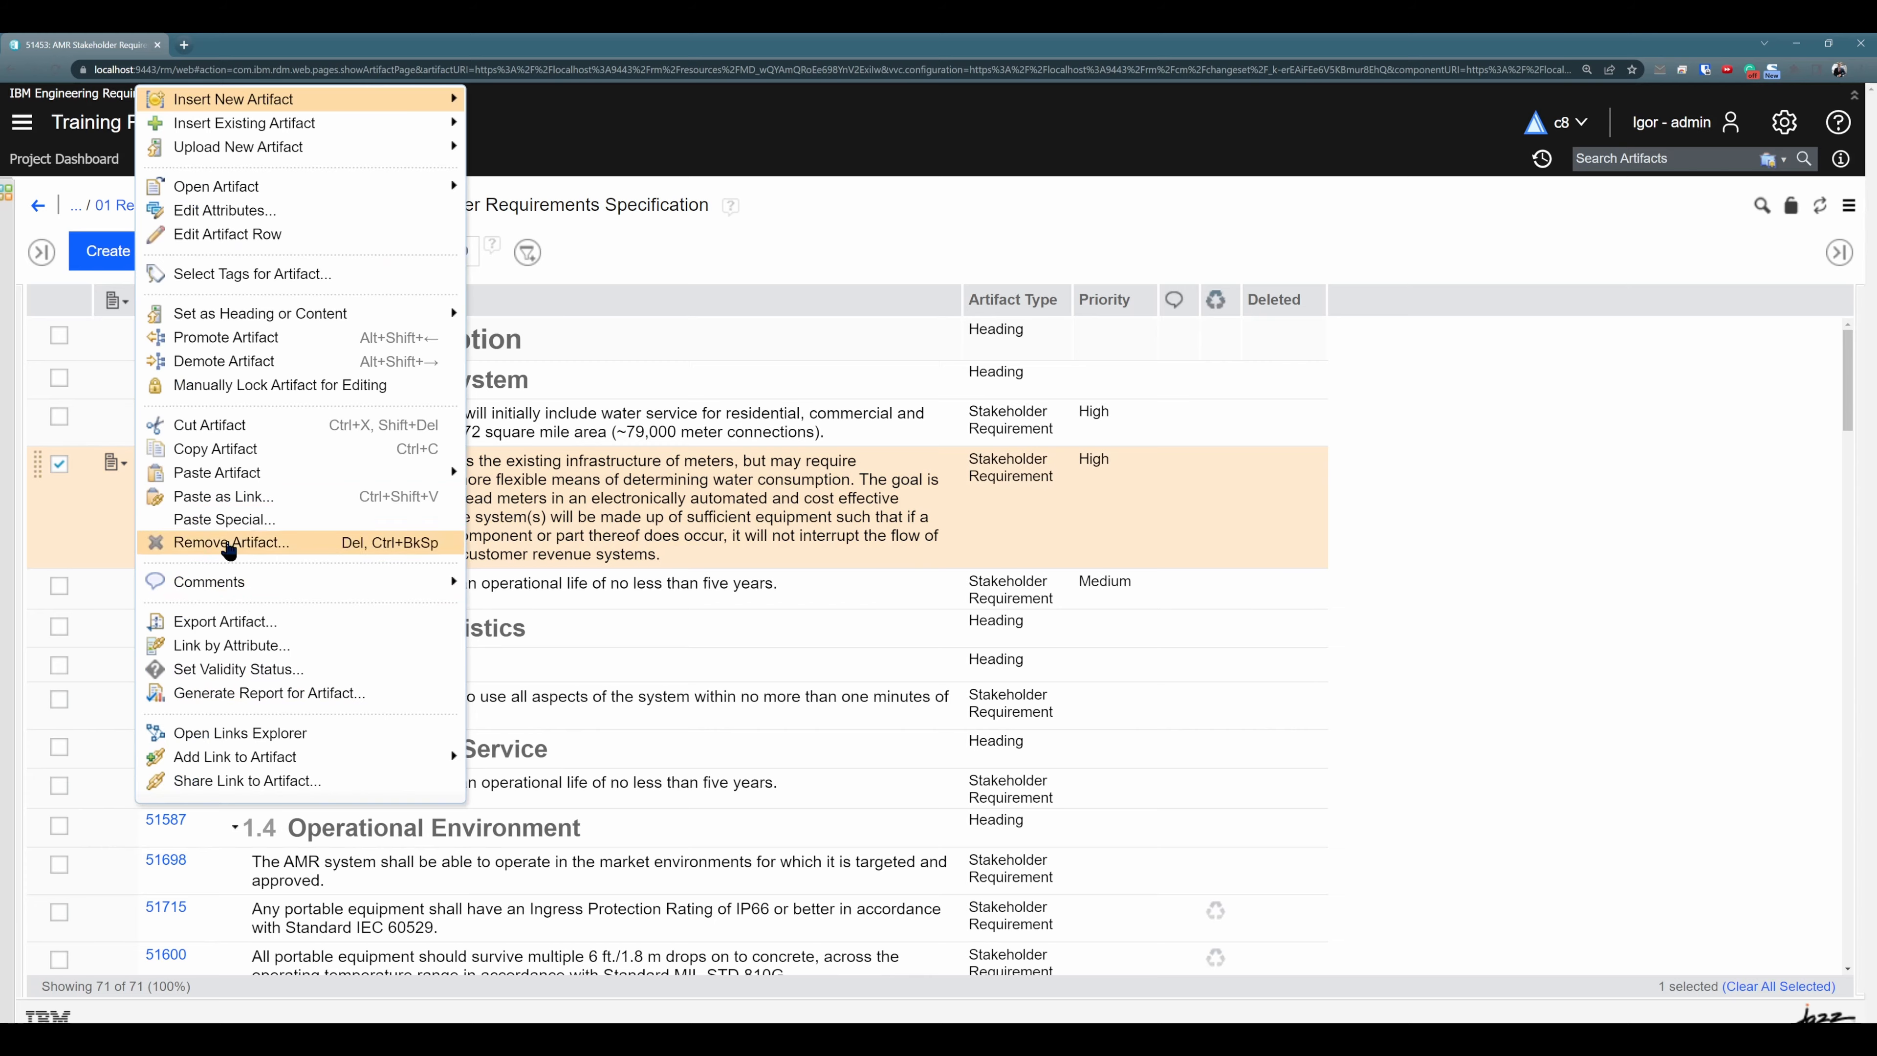
click(226, 518)
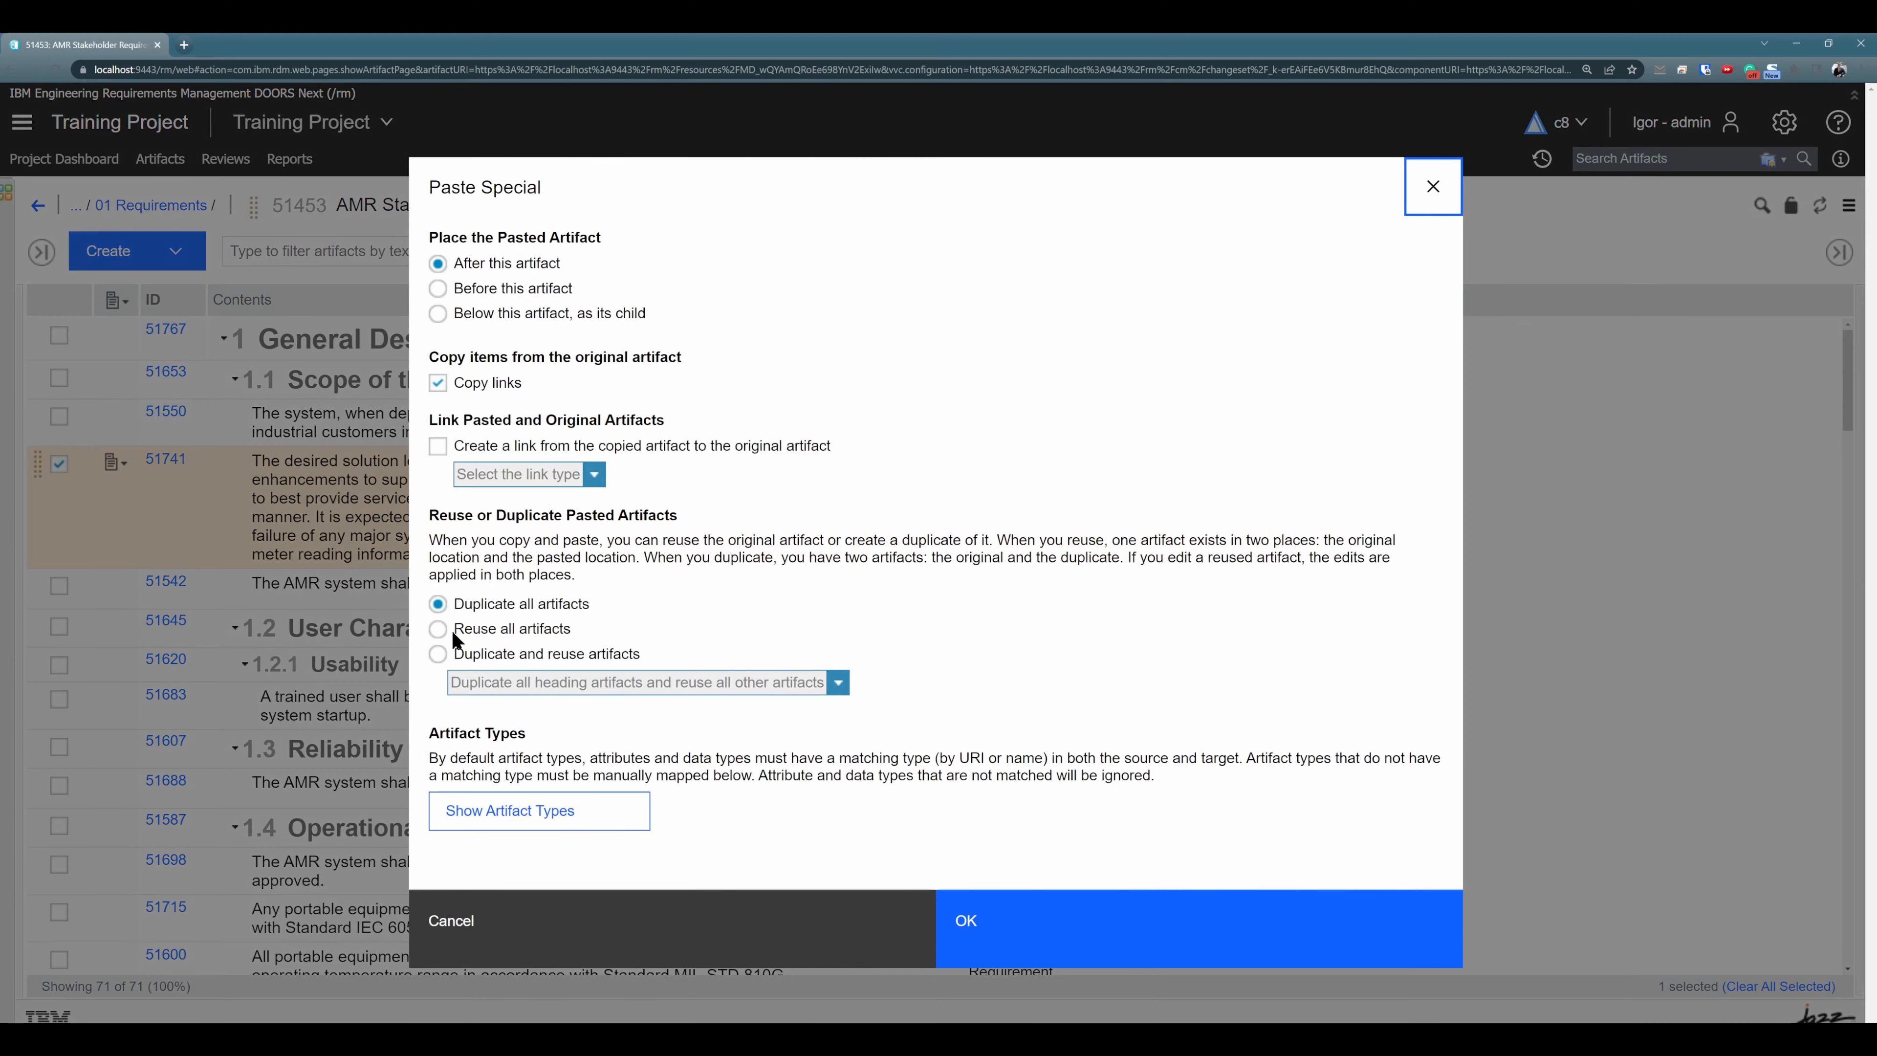
click(452, 629)
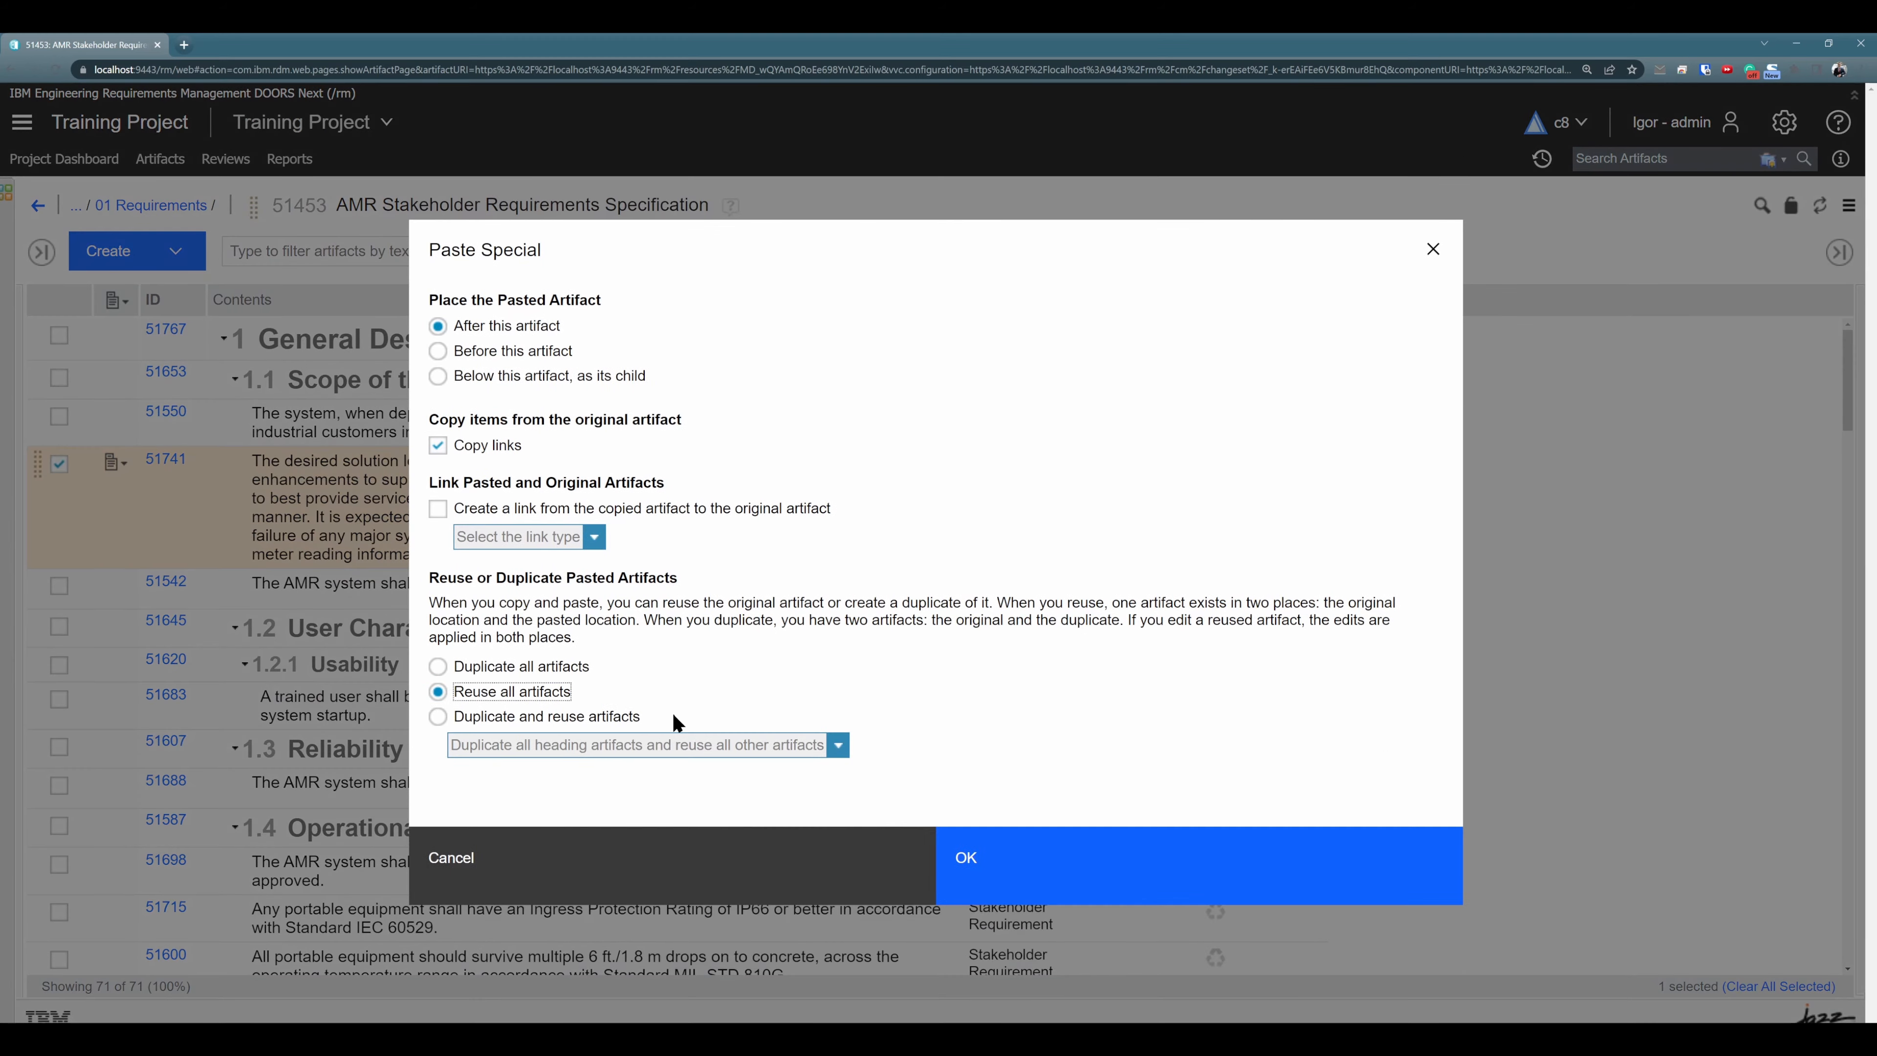
click(1038, 879)
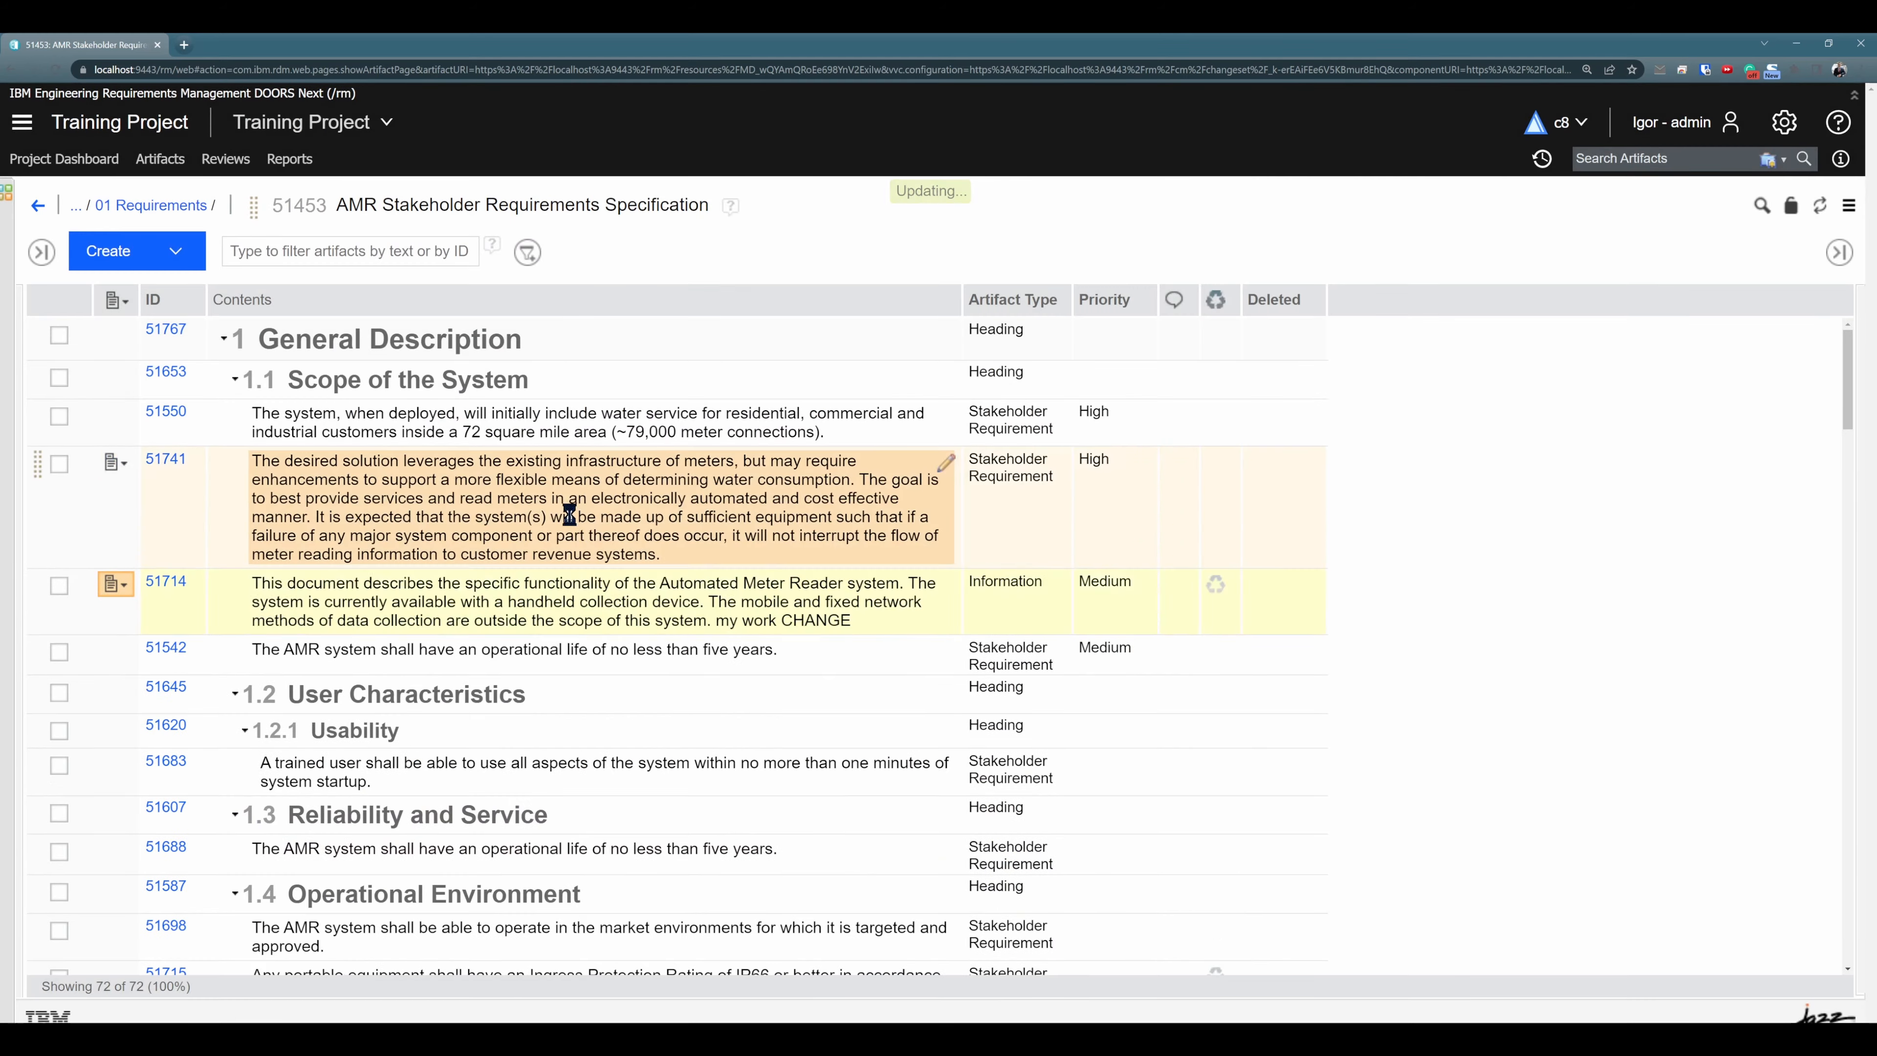
click(1215, 601)
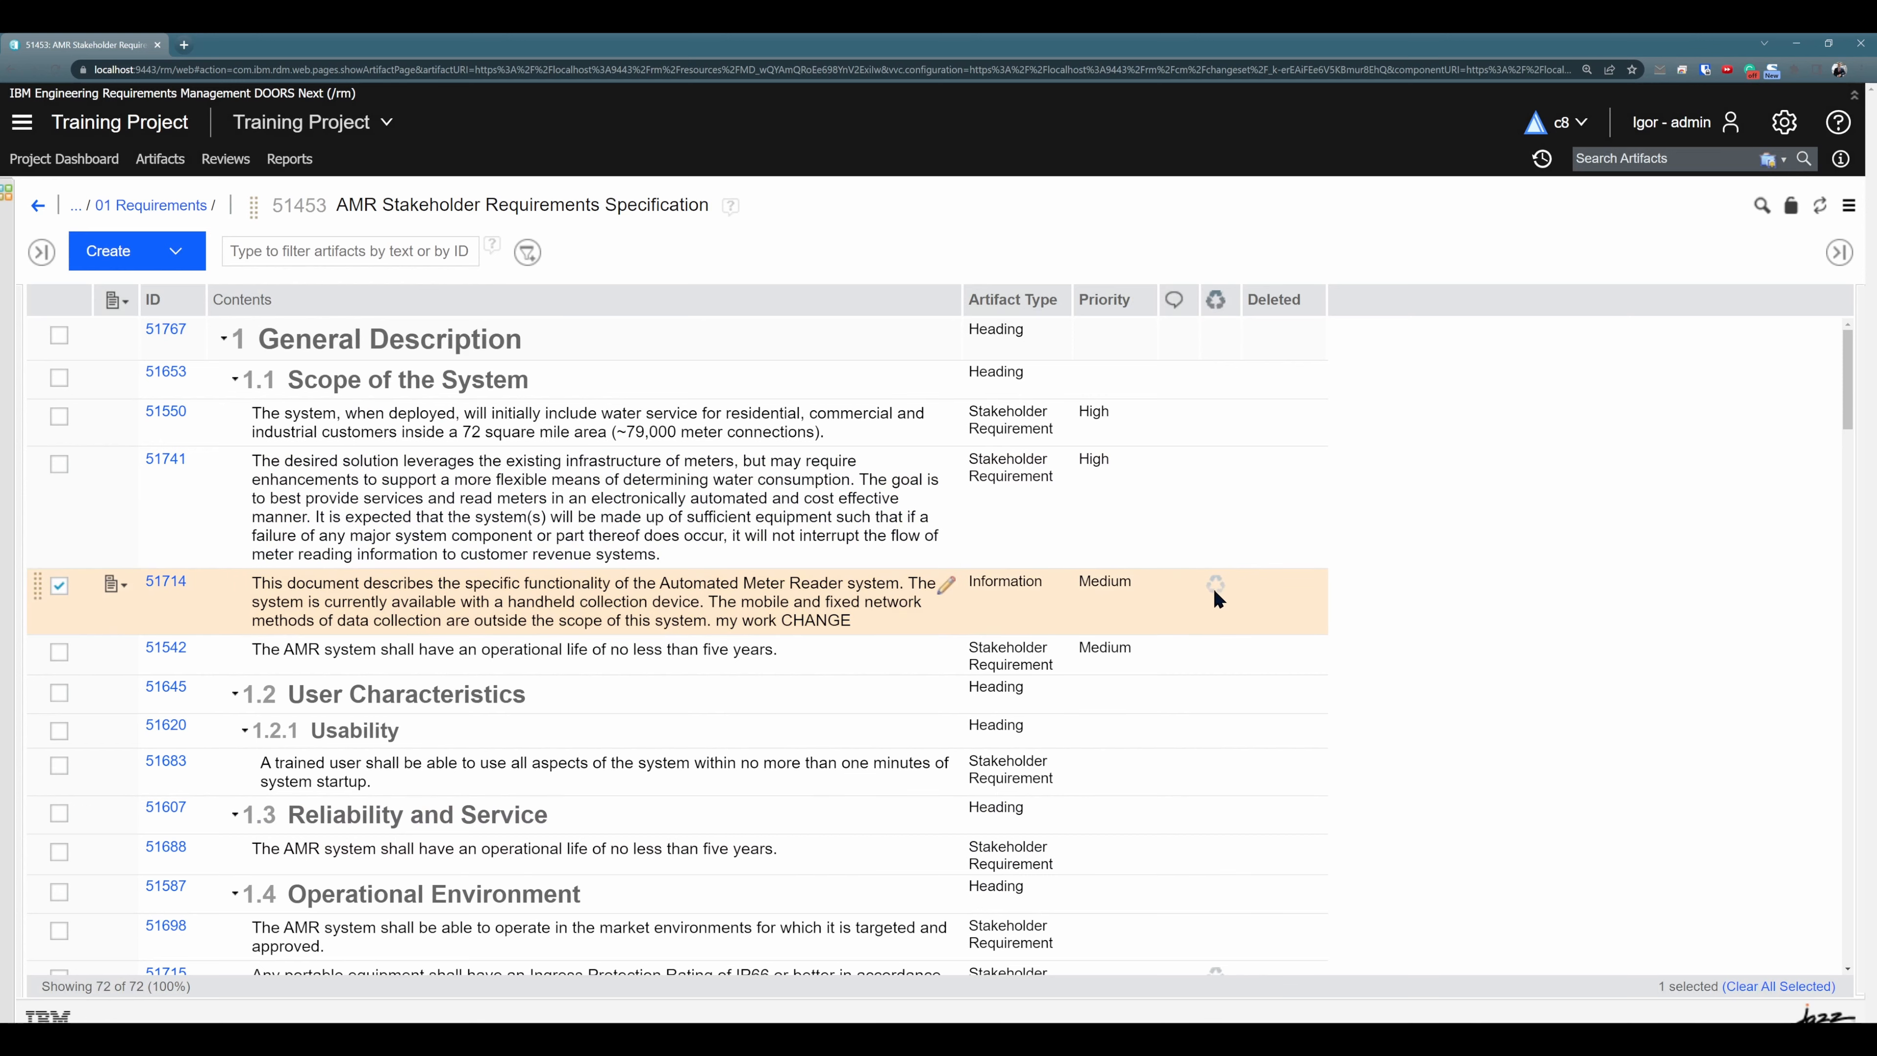
- Reopen the AMR System Requirements Specification module, reload it, and check the Used in Modules indicator of artifact 51714
click(10, 71)
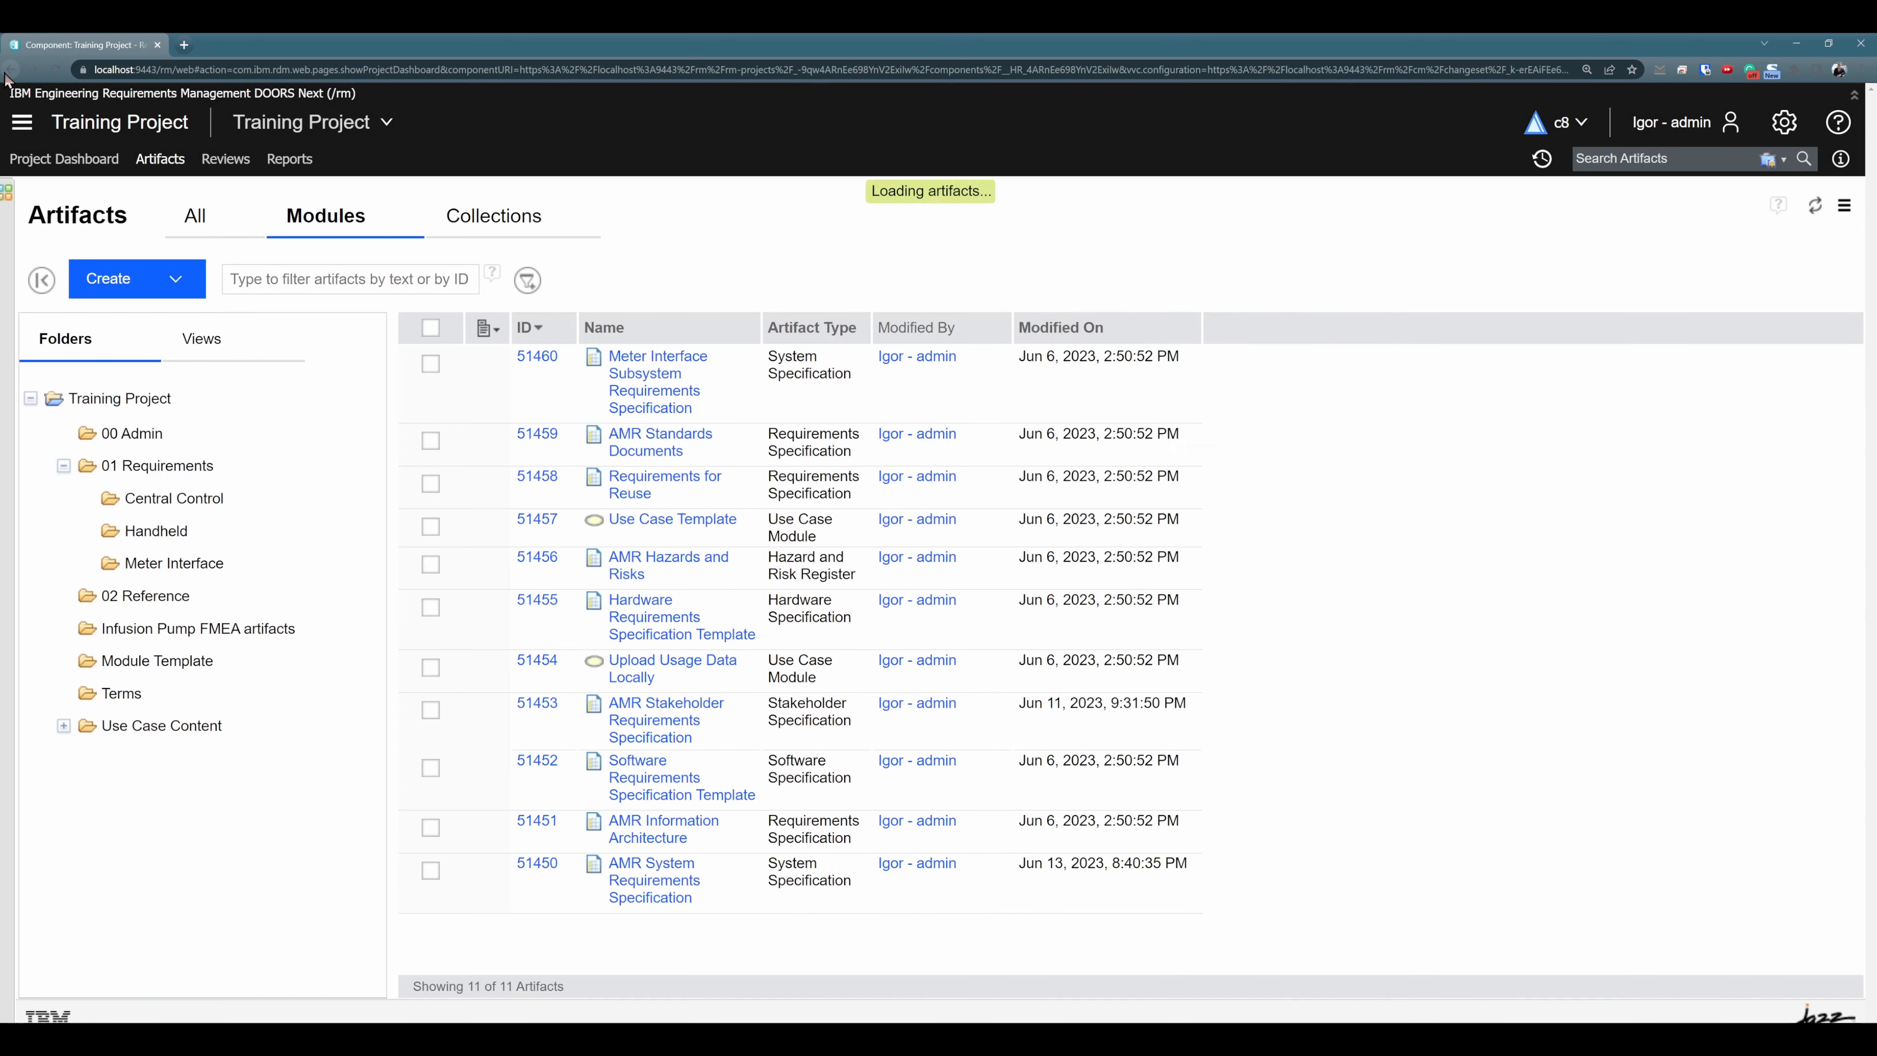
click(665, 880)
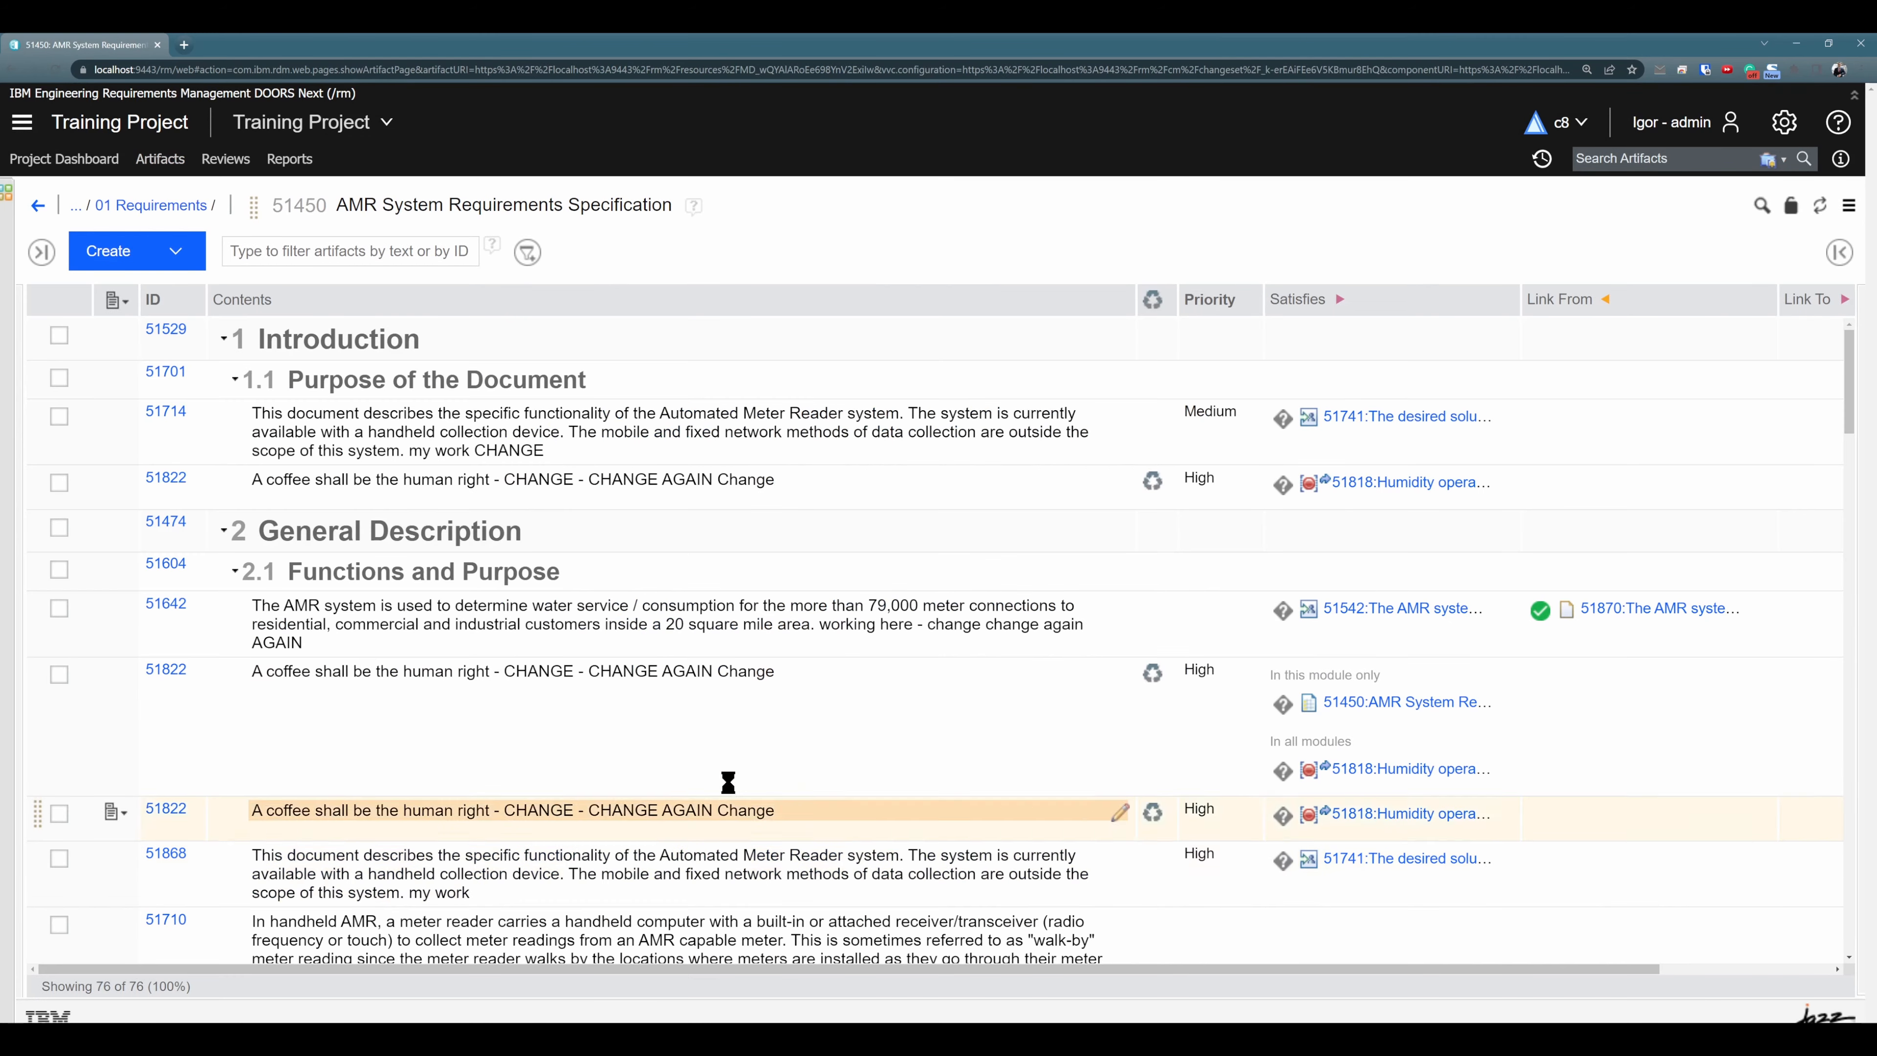
click(57, 70)
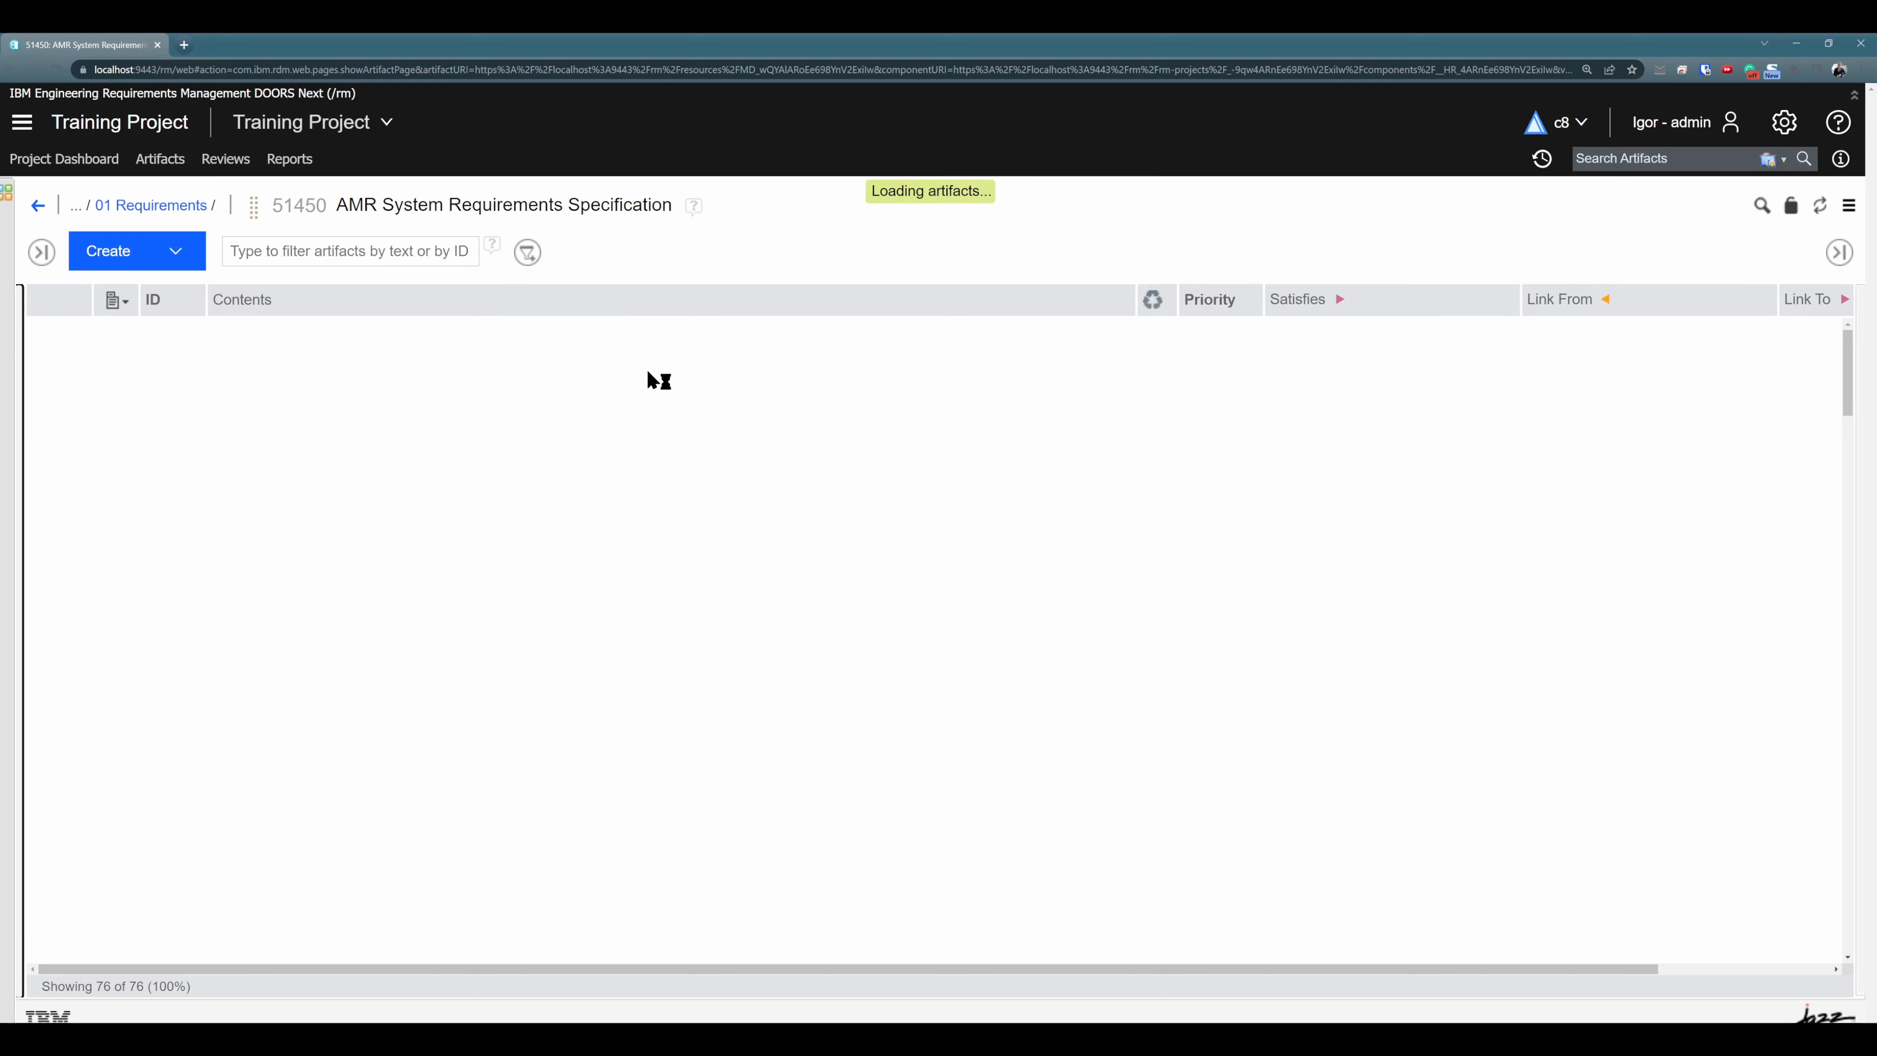
click(1173, 418)
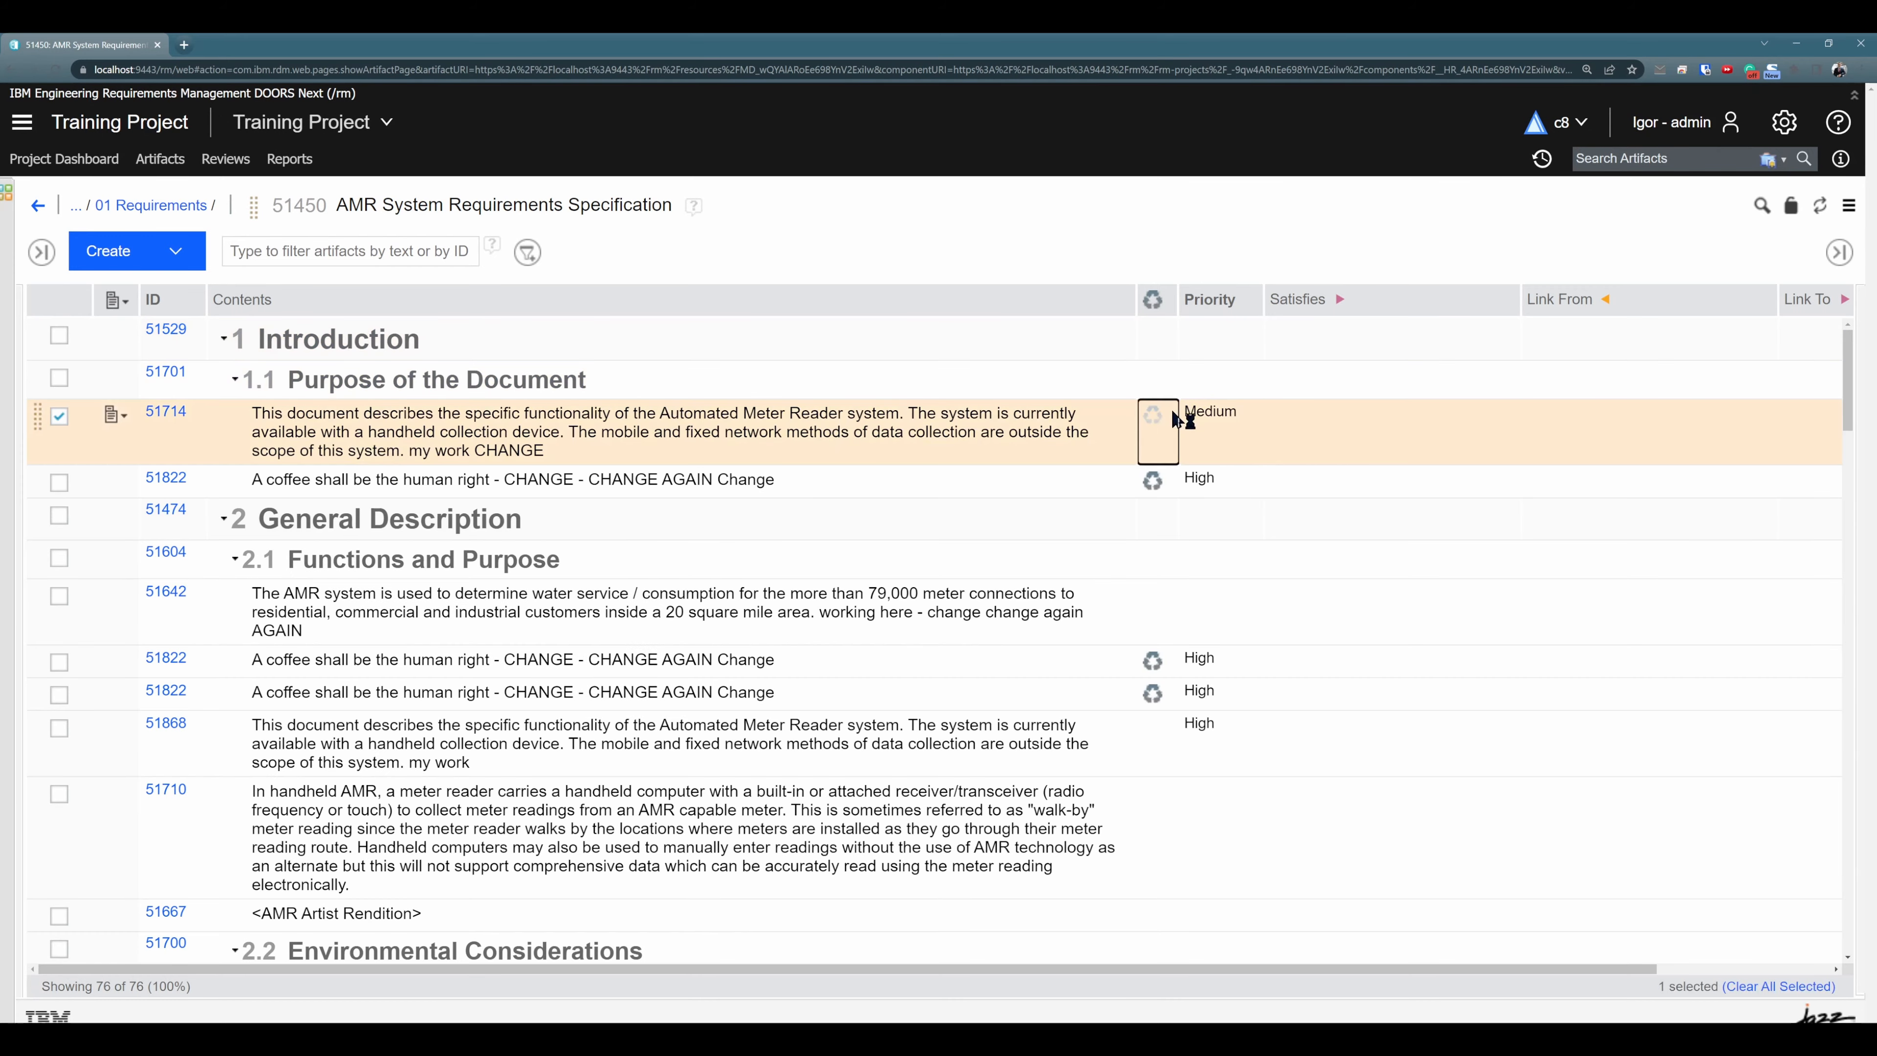
- Compare where artifacts 51714 and 51822 in section 1.1 are used in modules, using the details of each selected artifact
click(1837, 255)
scroll(1475, 937, down, 1)
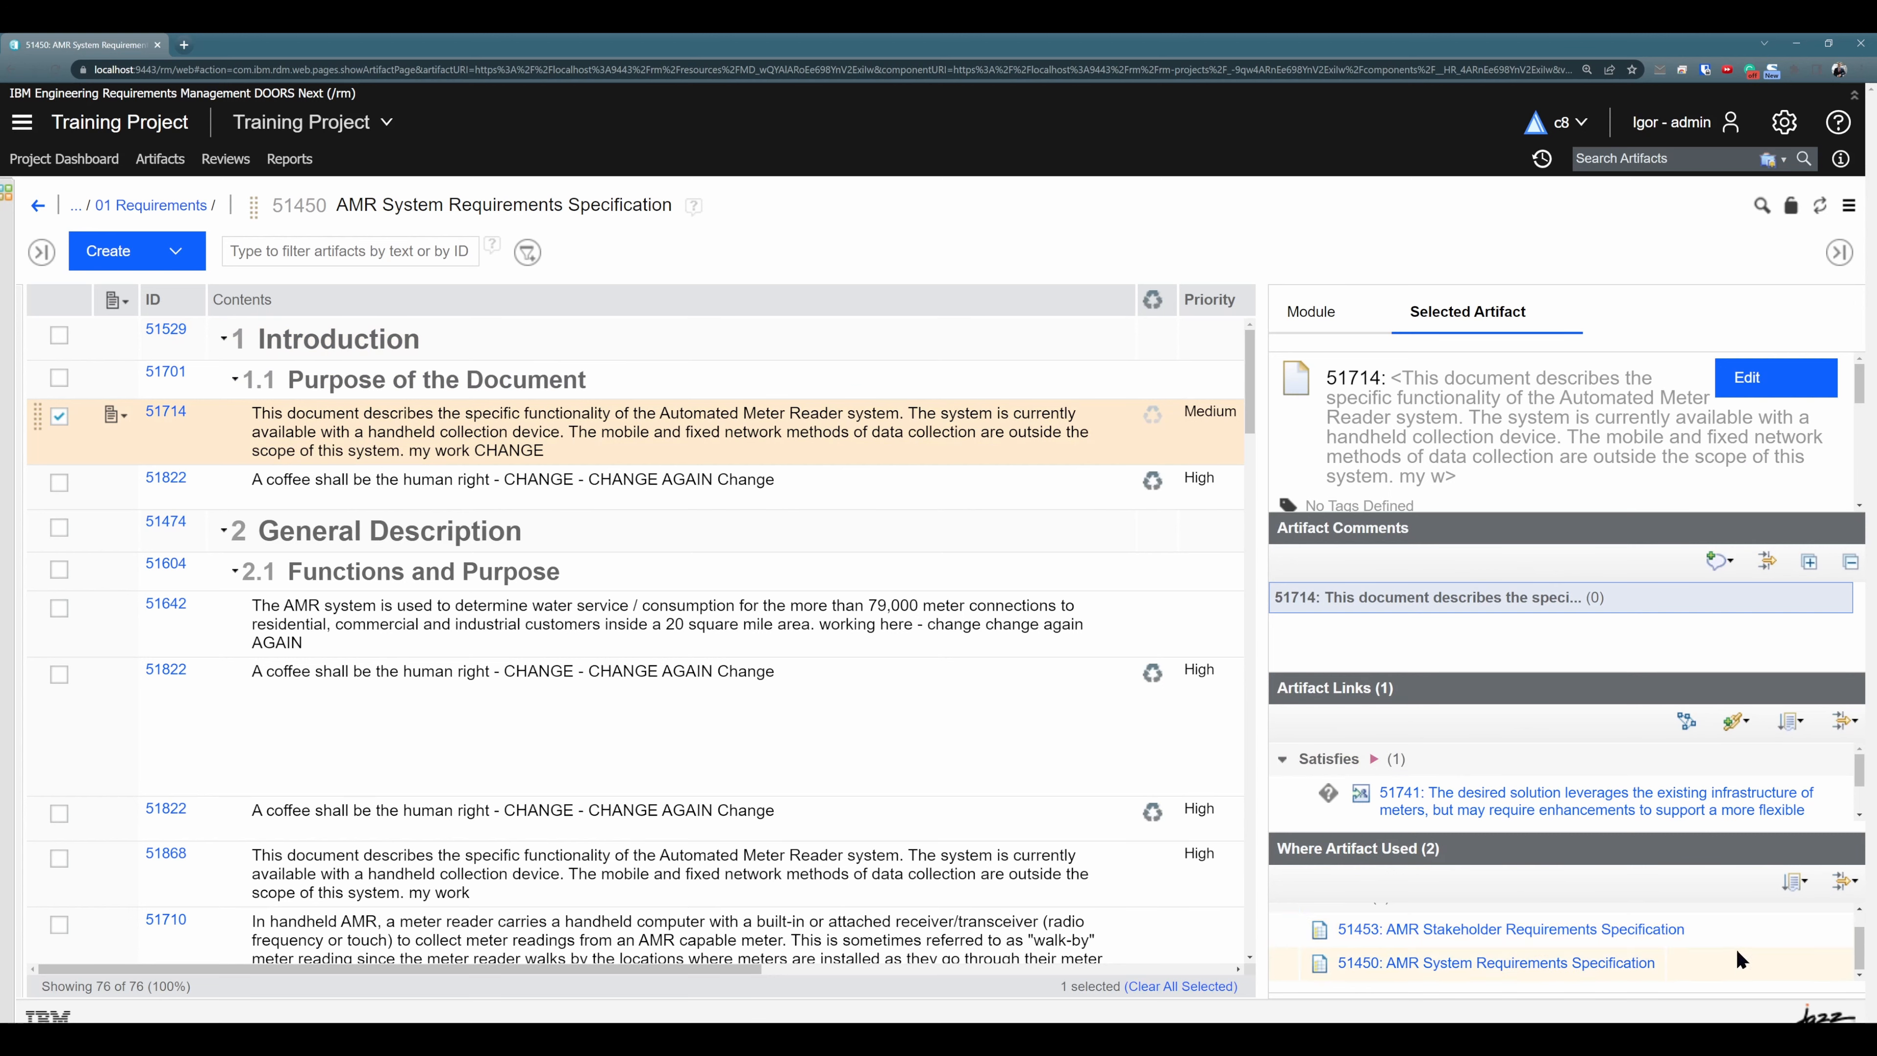
scroll(1707, 959, up, 1)
scroll(1642, 978, down, 1)
click(1159, 489)
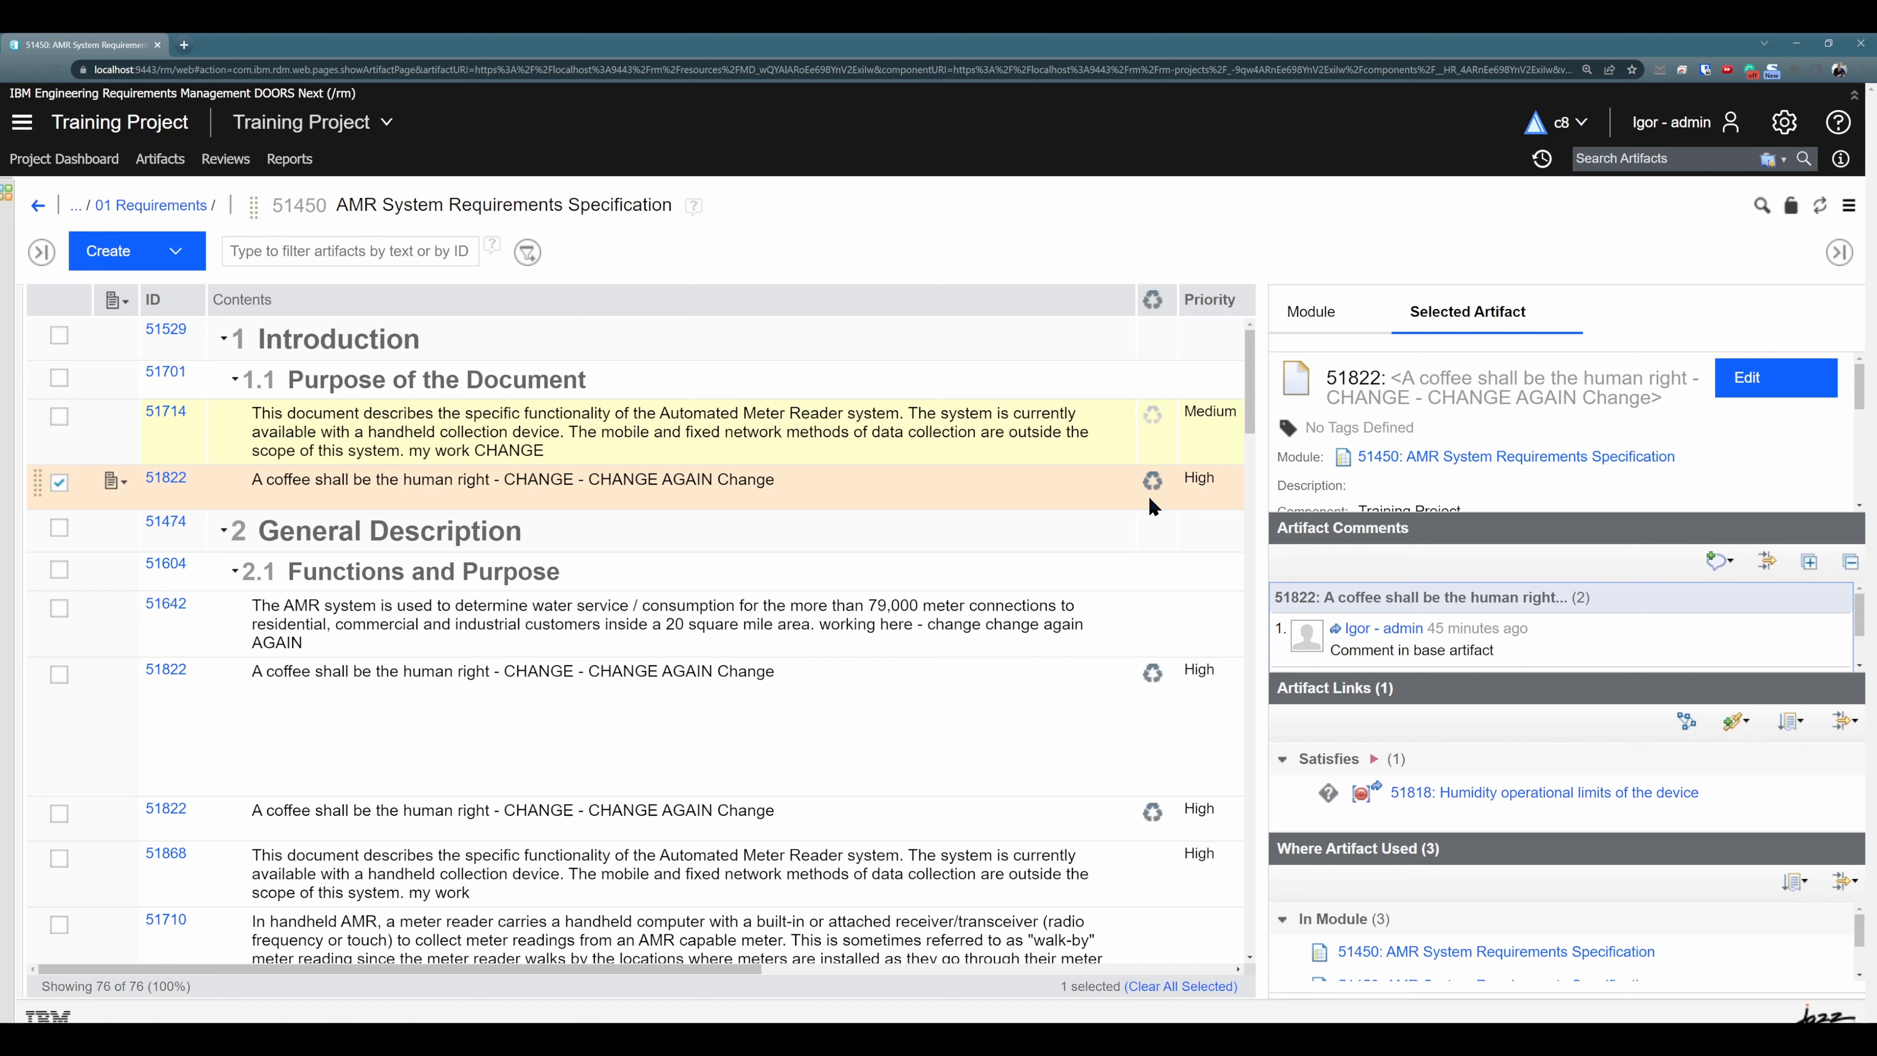
click(1120, 453)
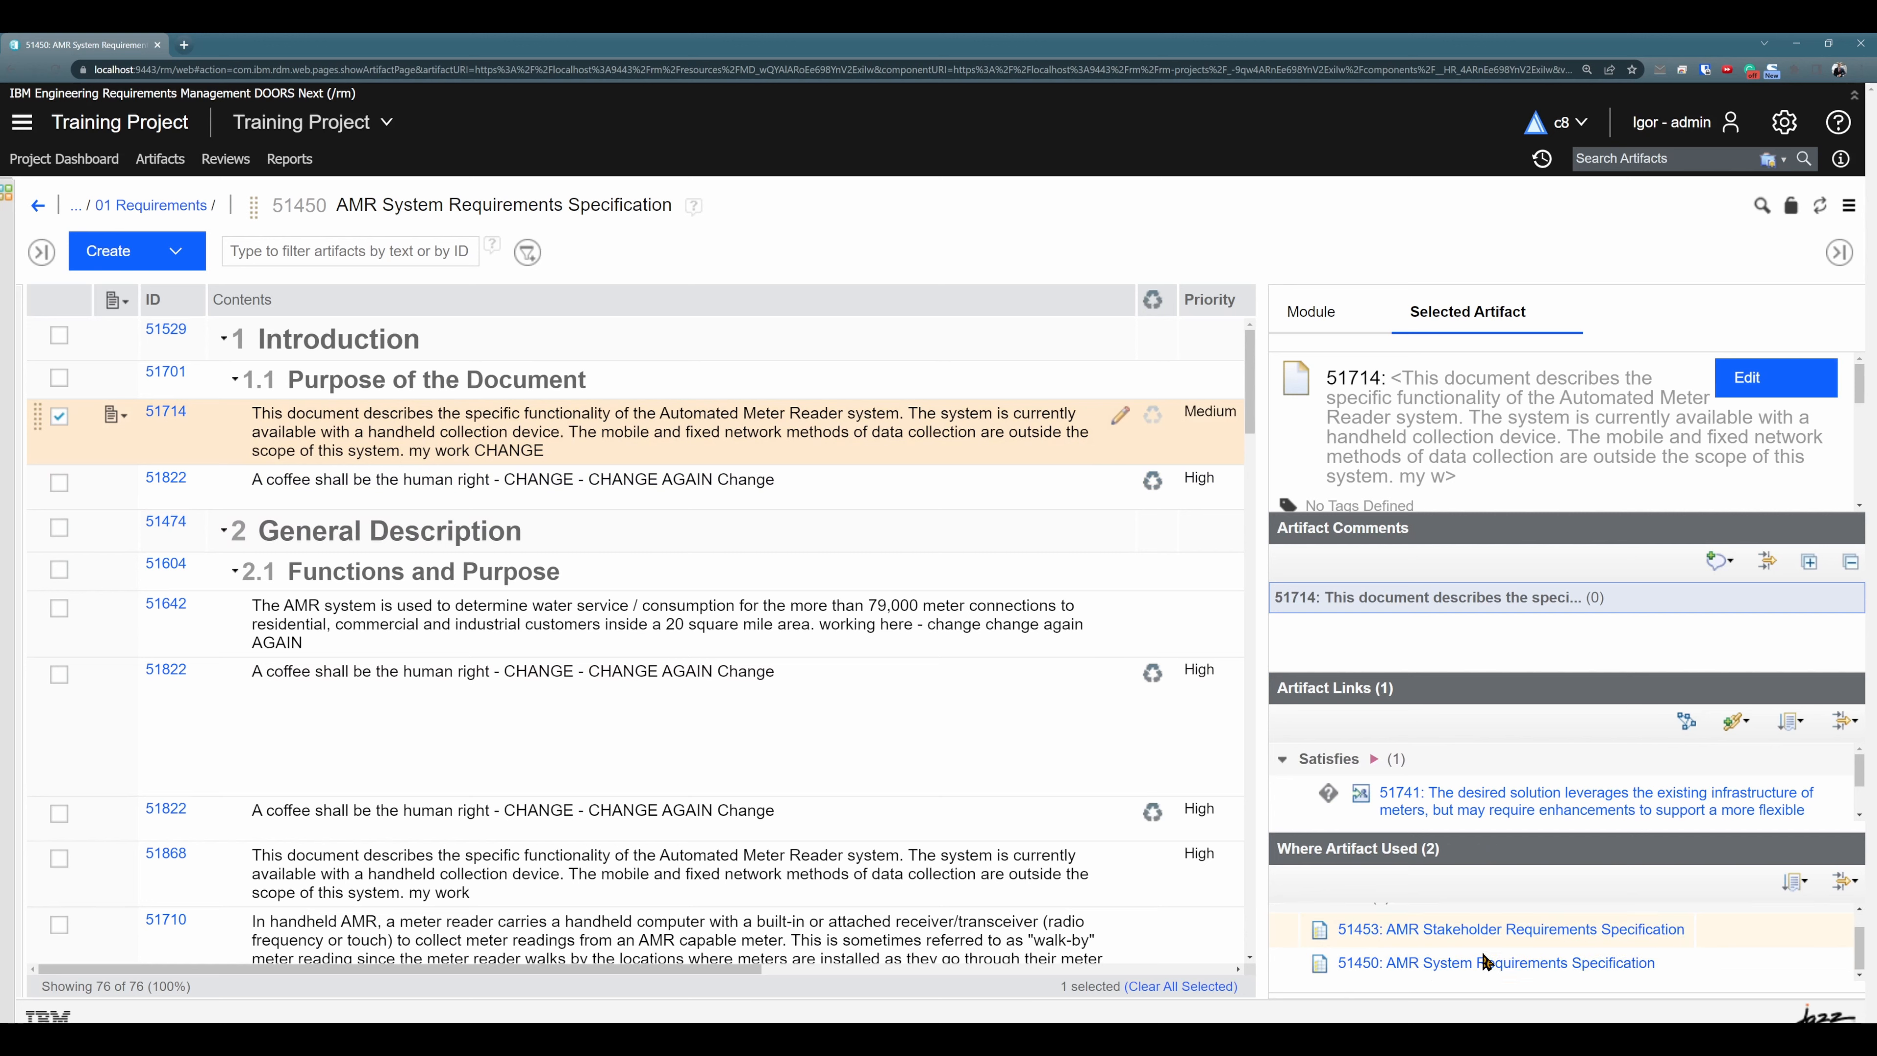
click(1042, 491)
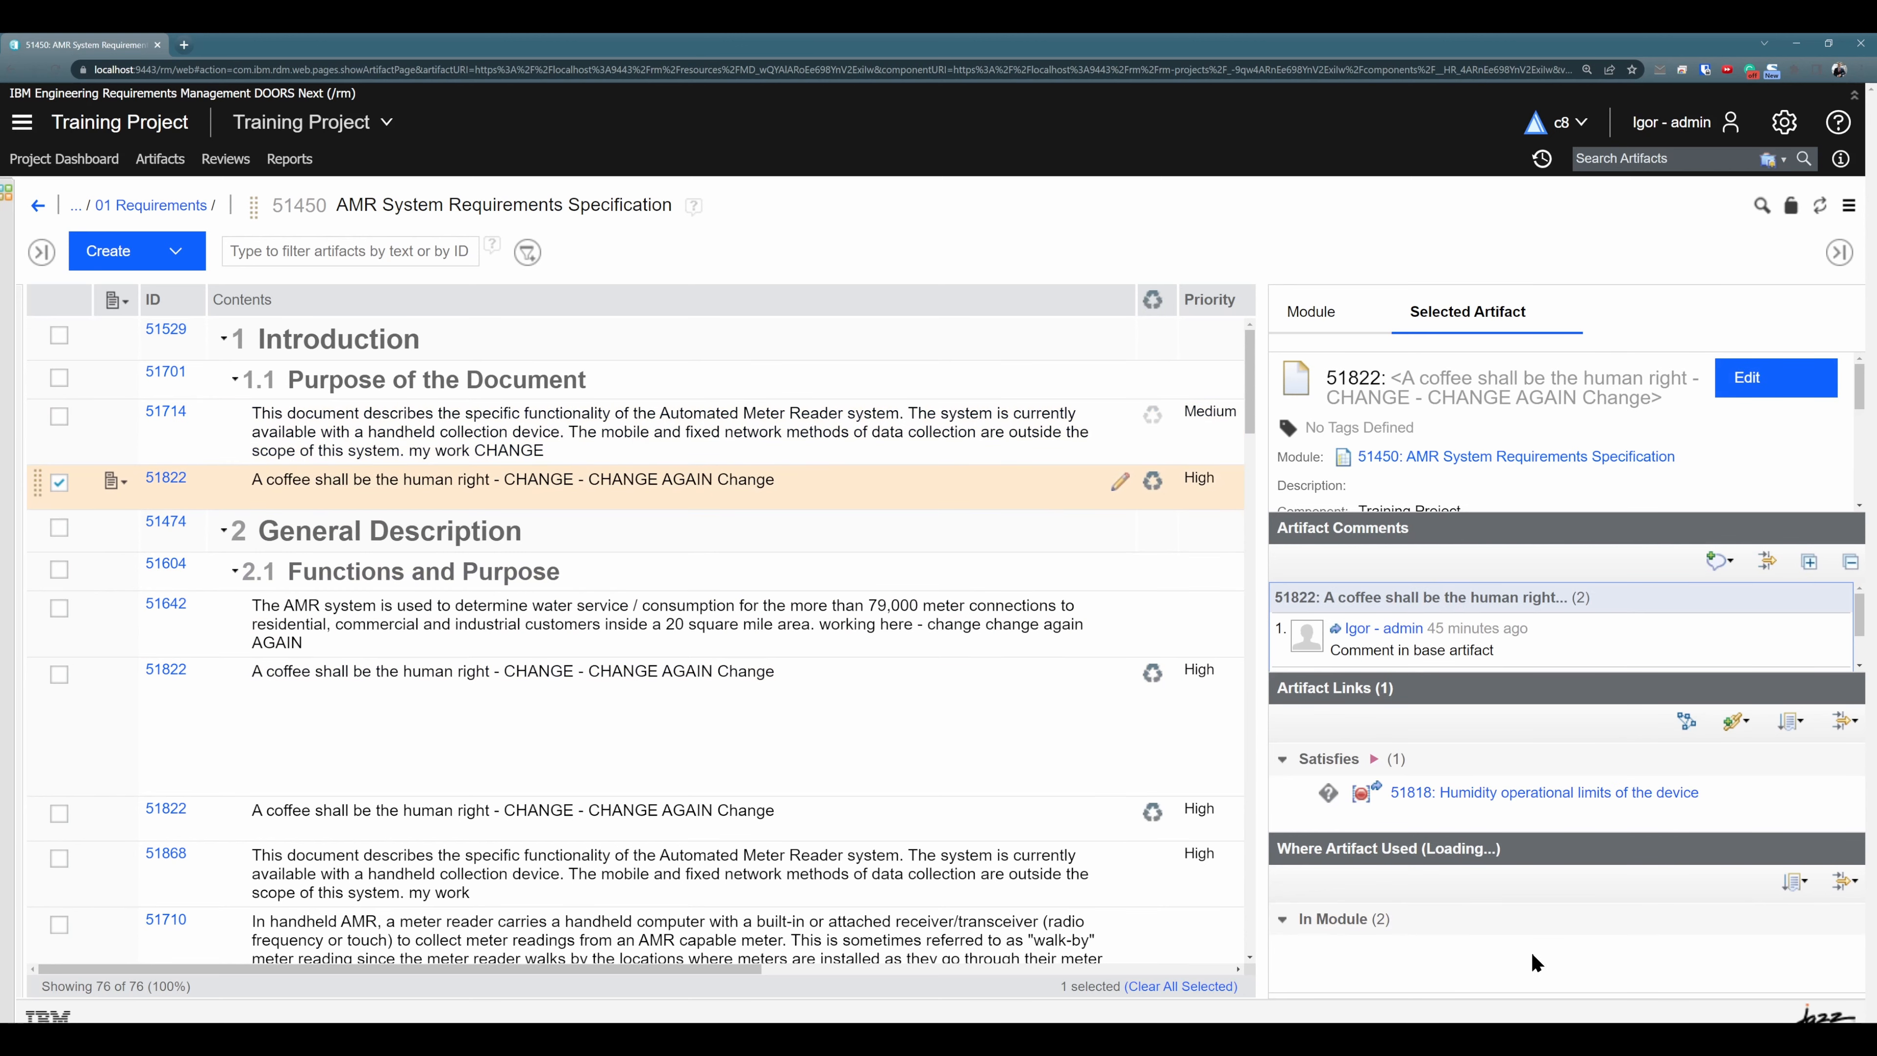
scroll(1588, 923, down, 2)
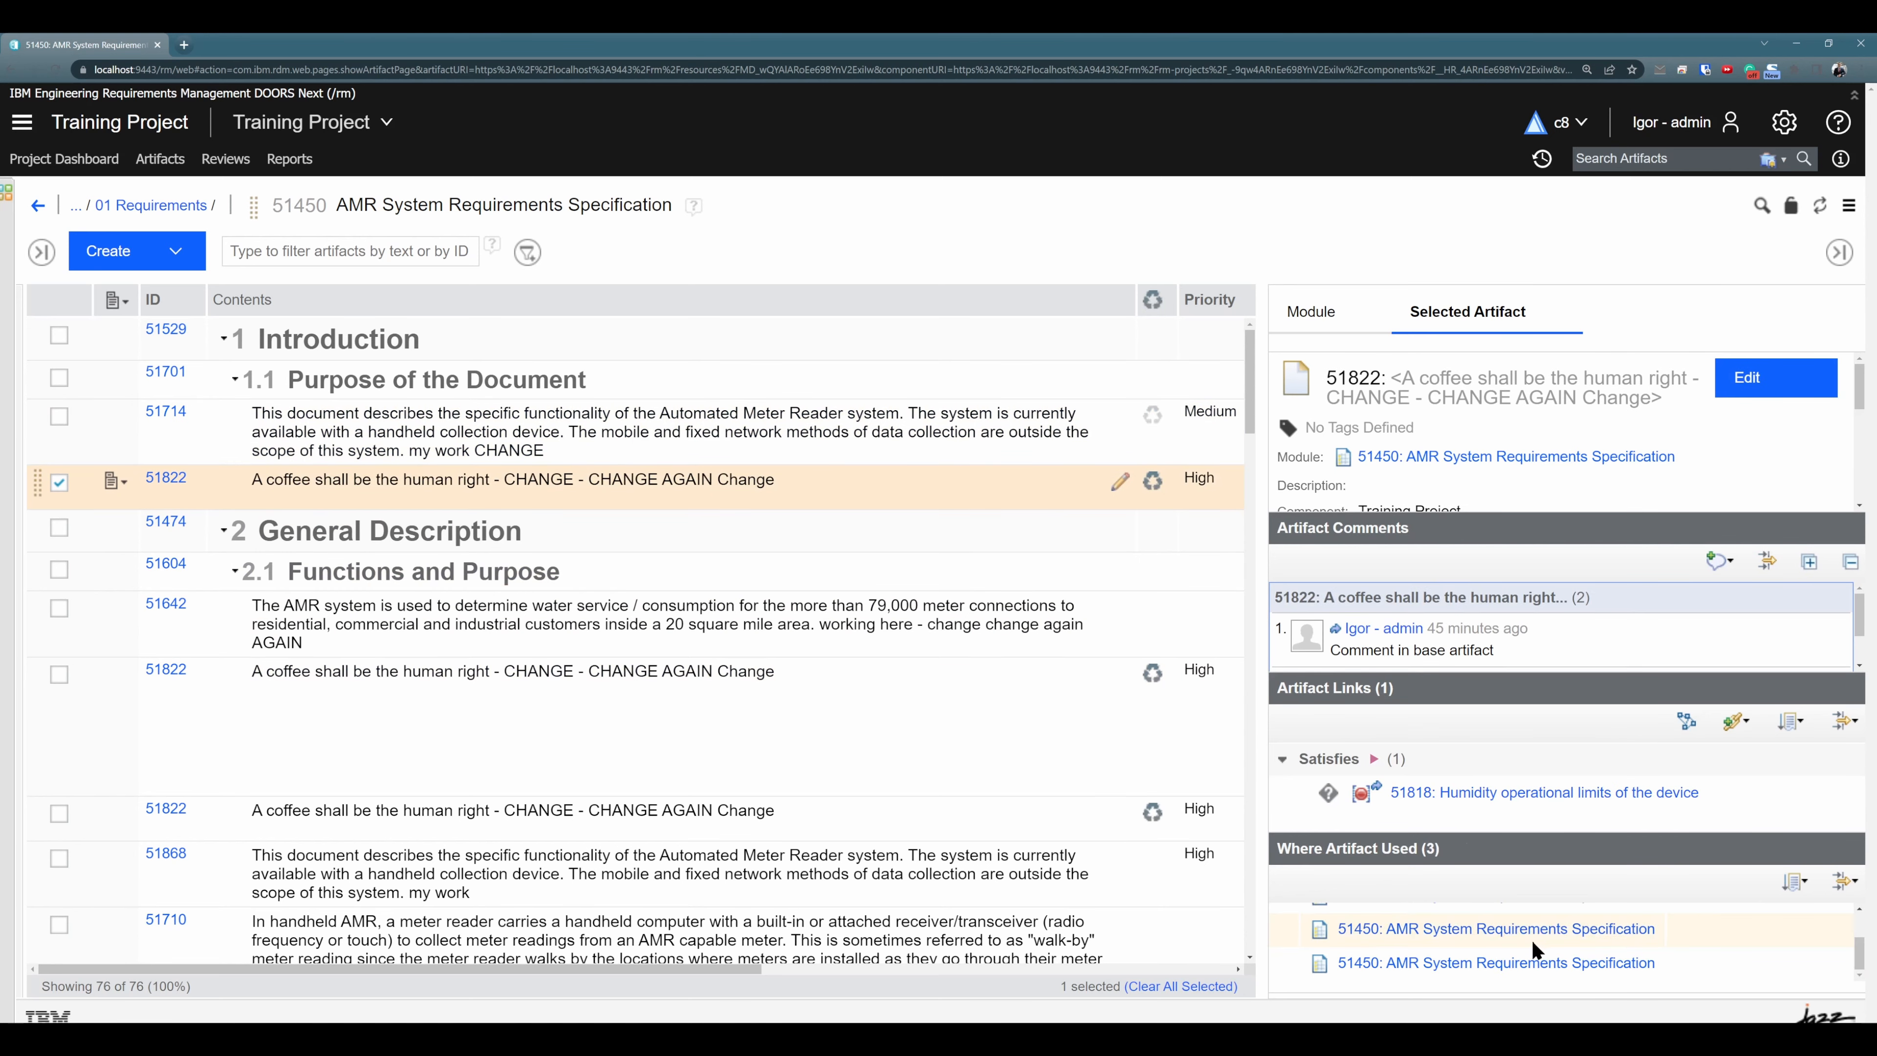